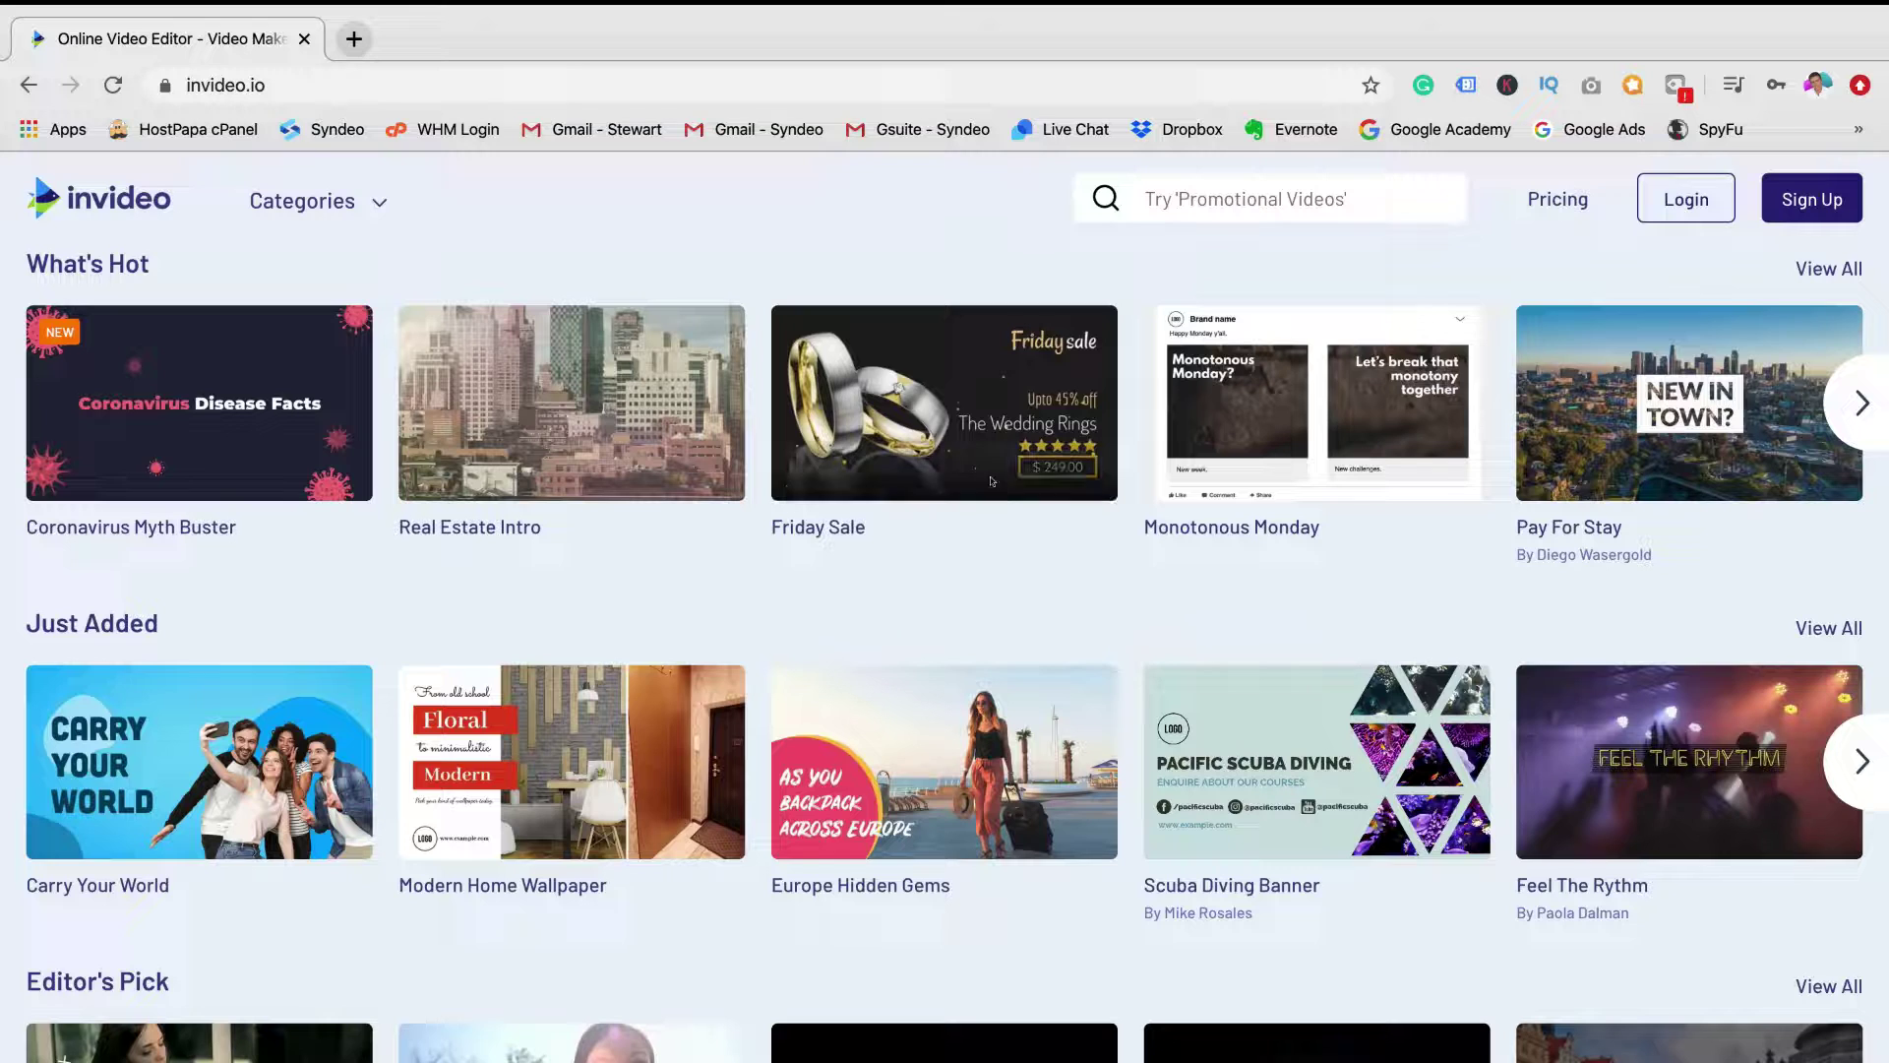
mouse_move(981, 430)
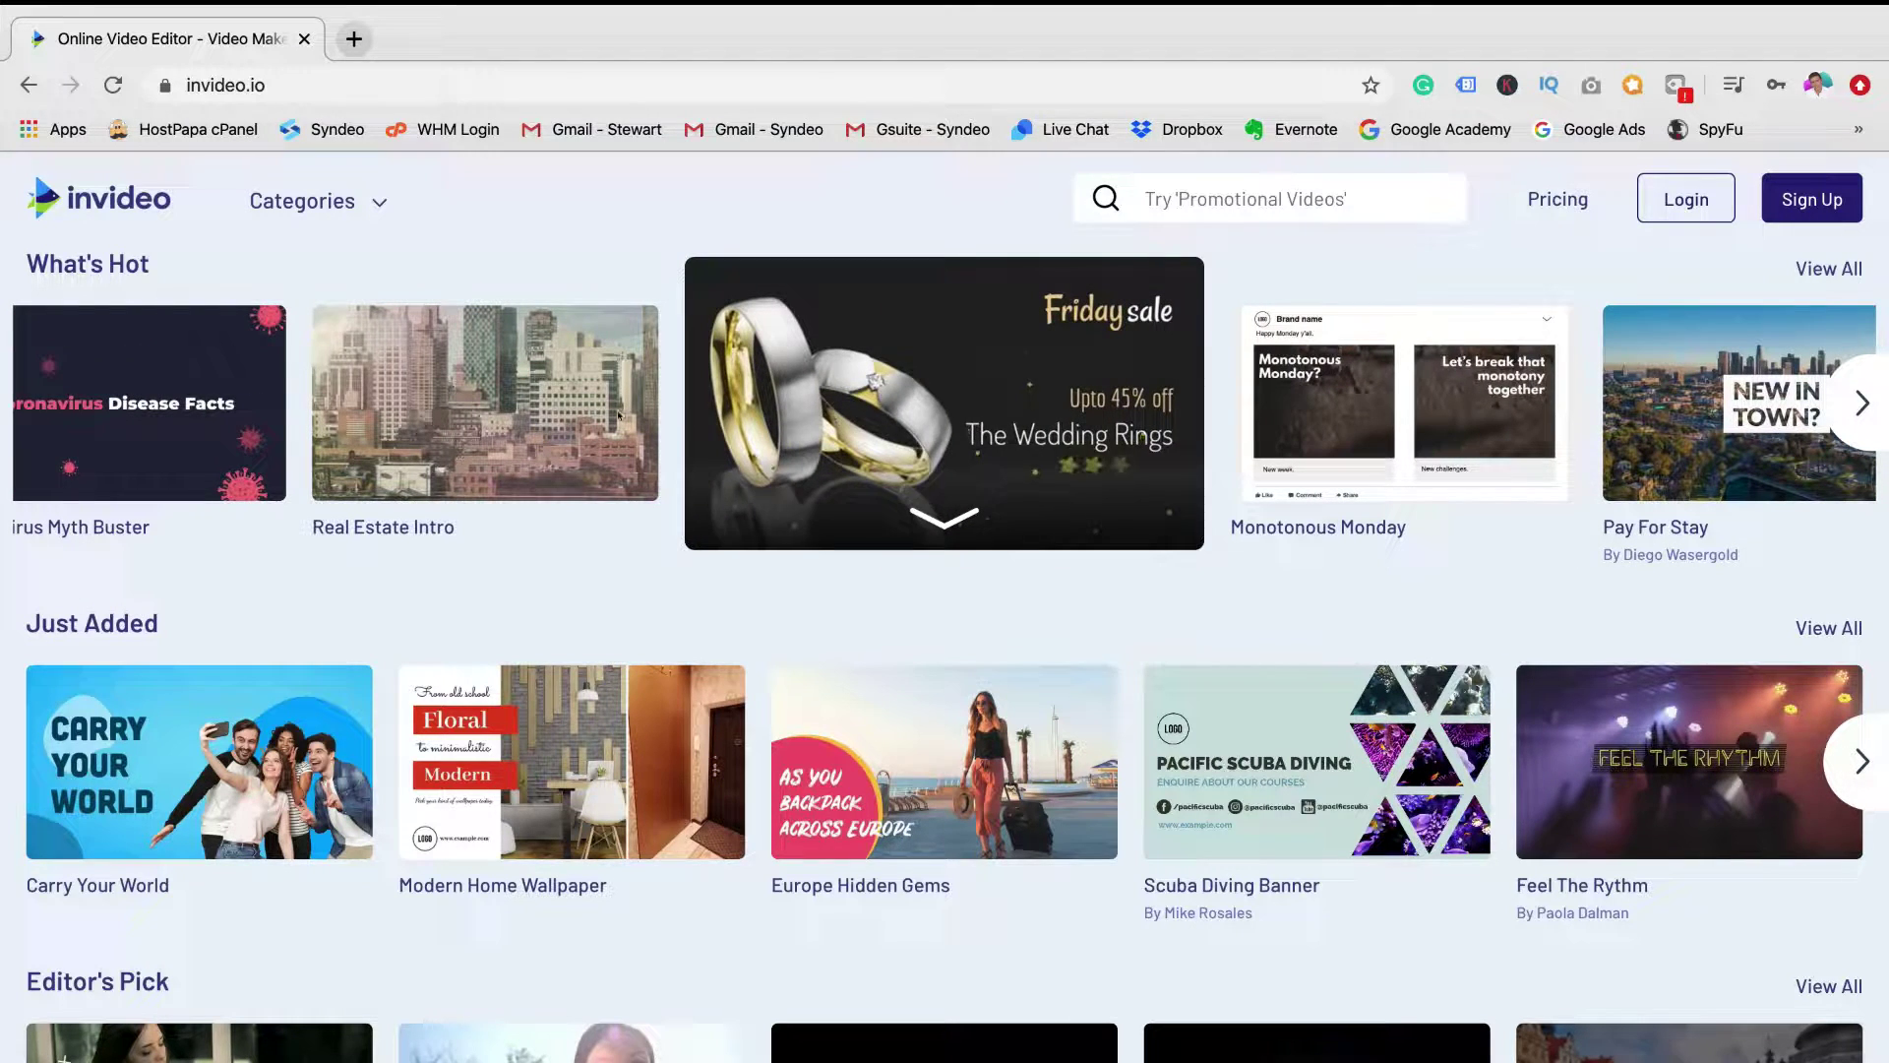
mouse_move(549, 408)
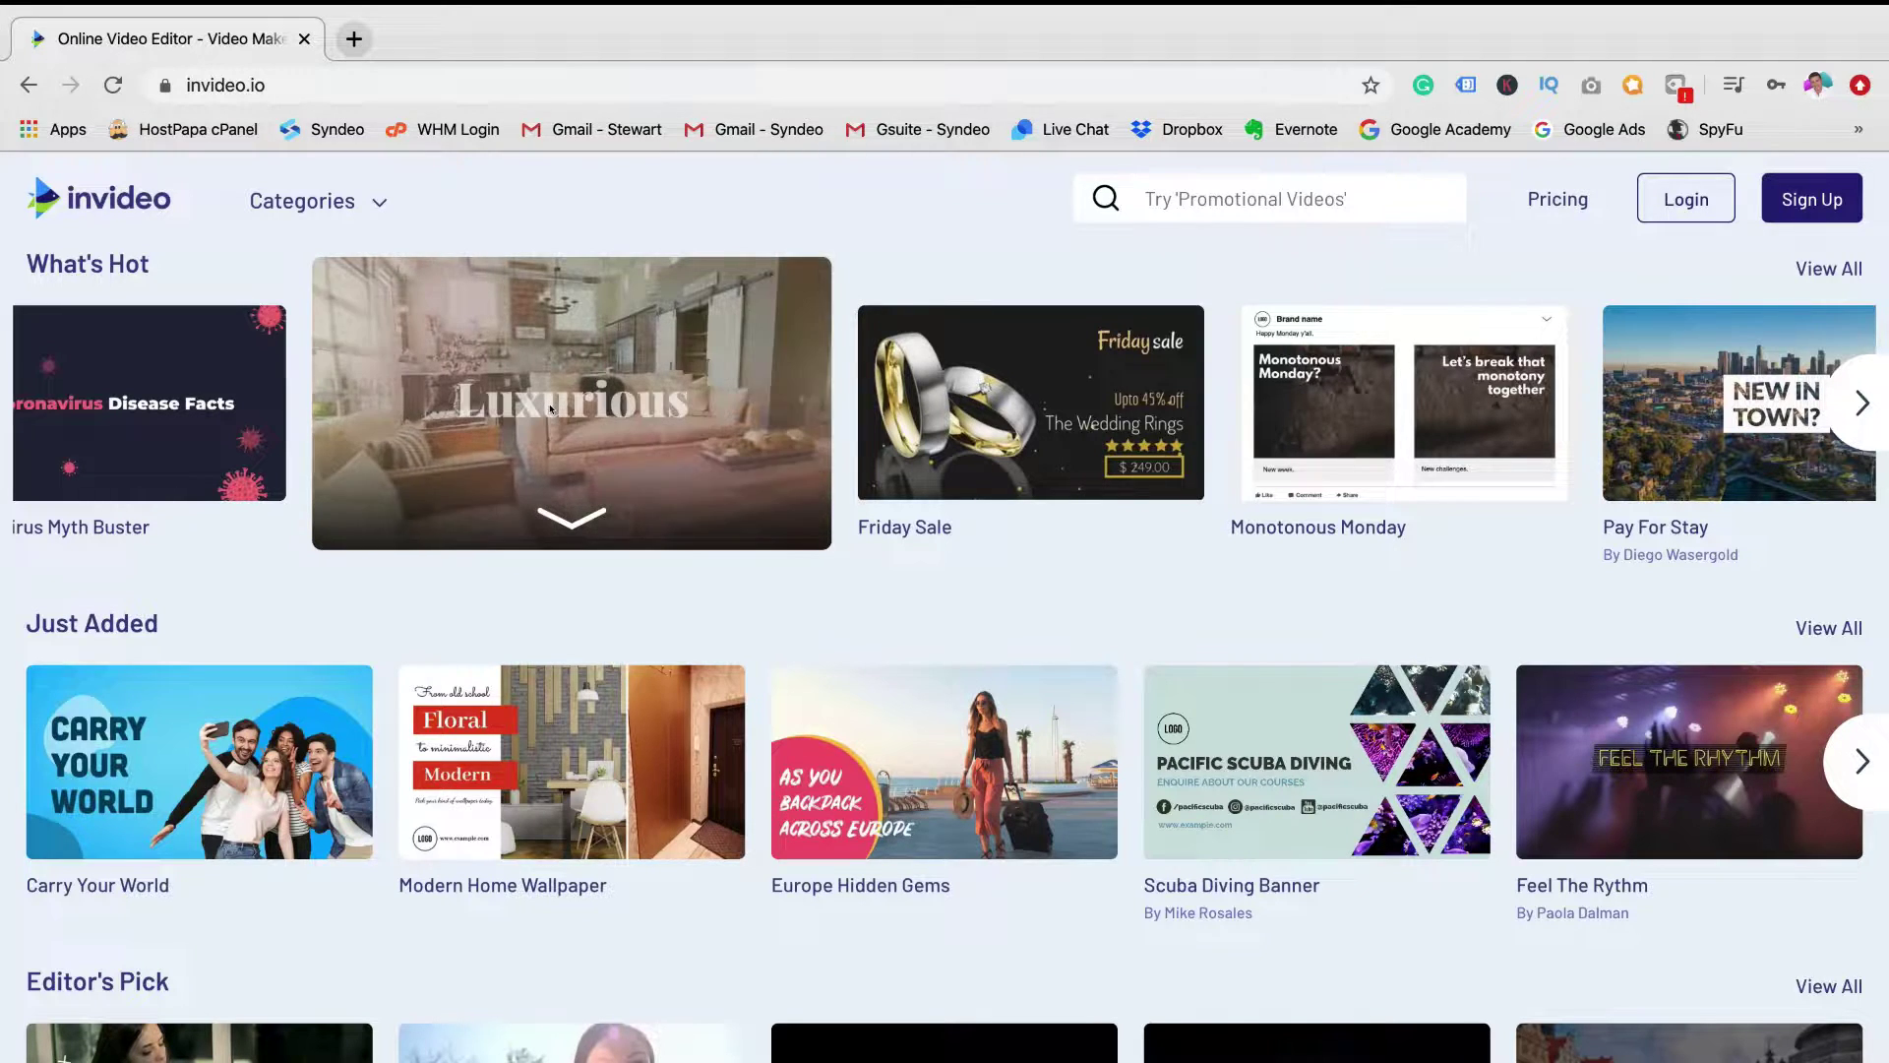
mouse_move(576, 751)
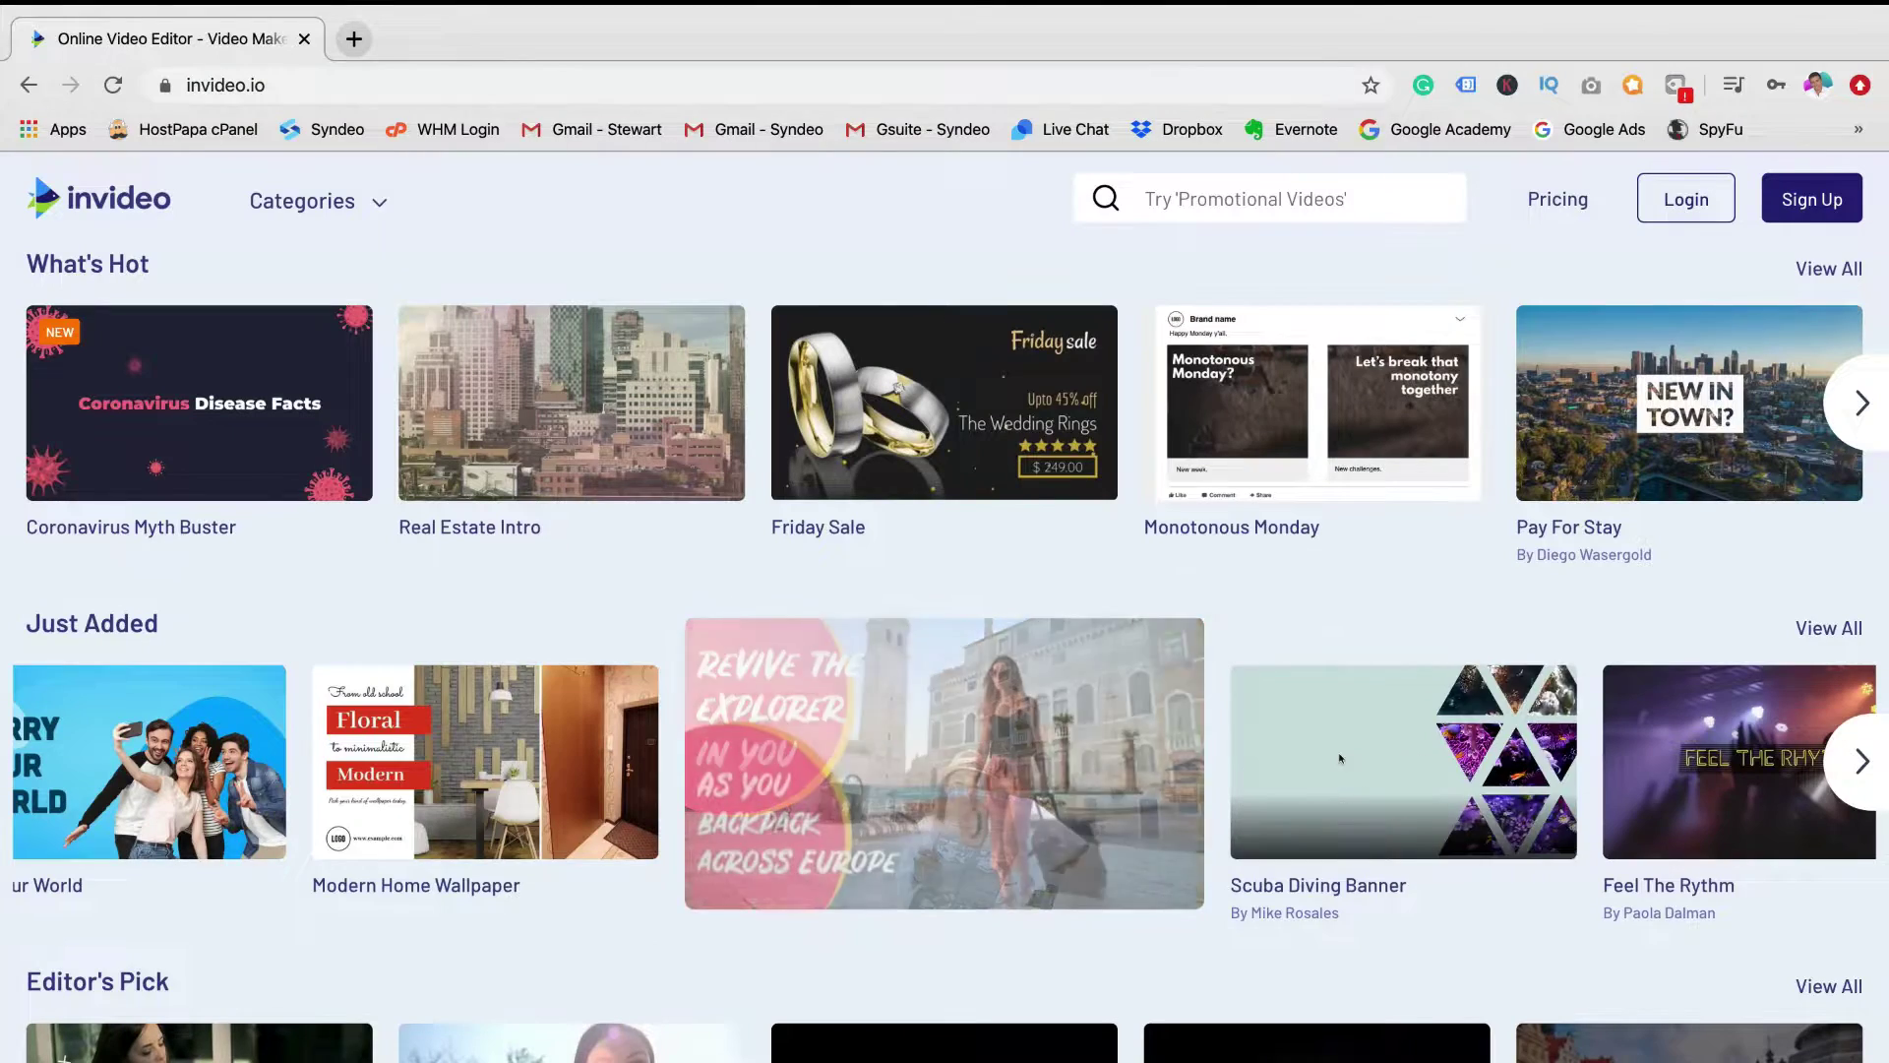
mouse_move(1340, 758)
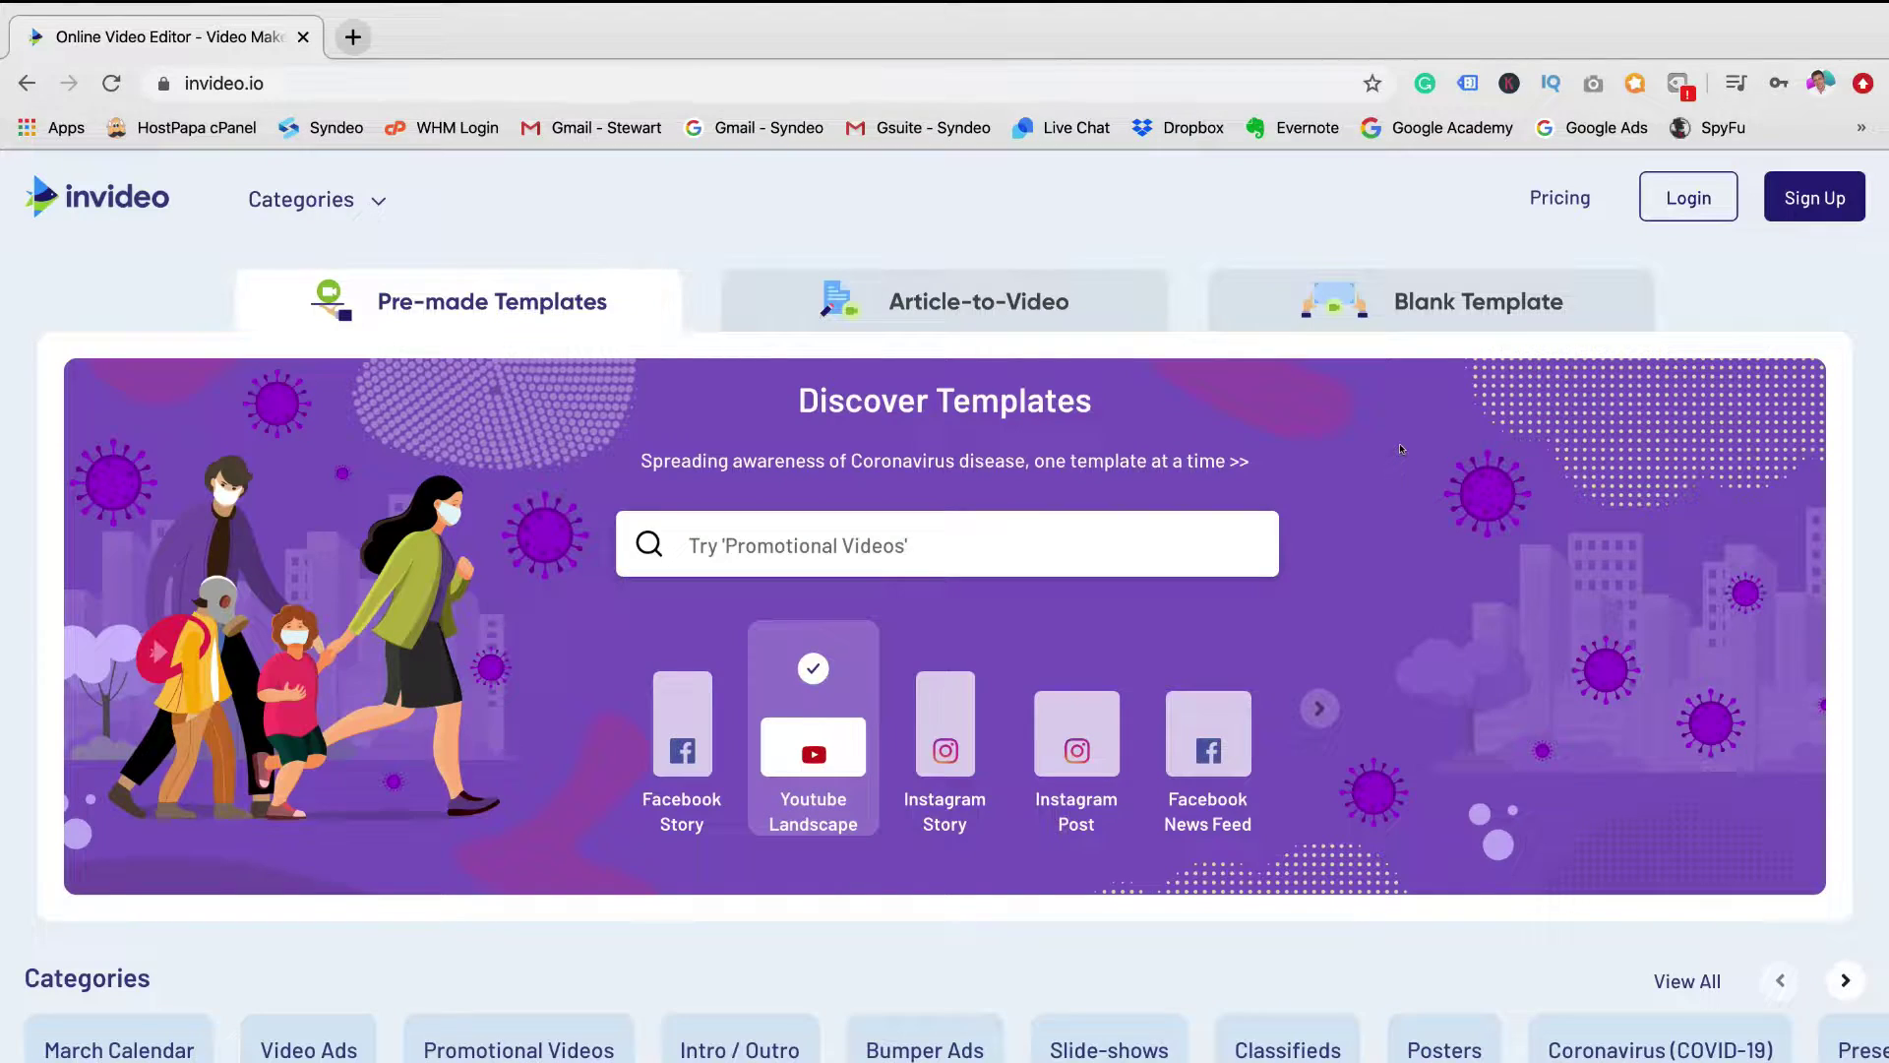
Step: Sign up for a free InVideo account with name, e-mail, password and phone, then browse the template rows
left_click(1786, 201)
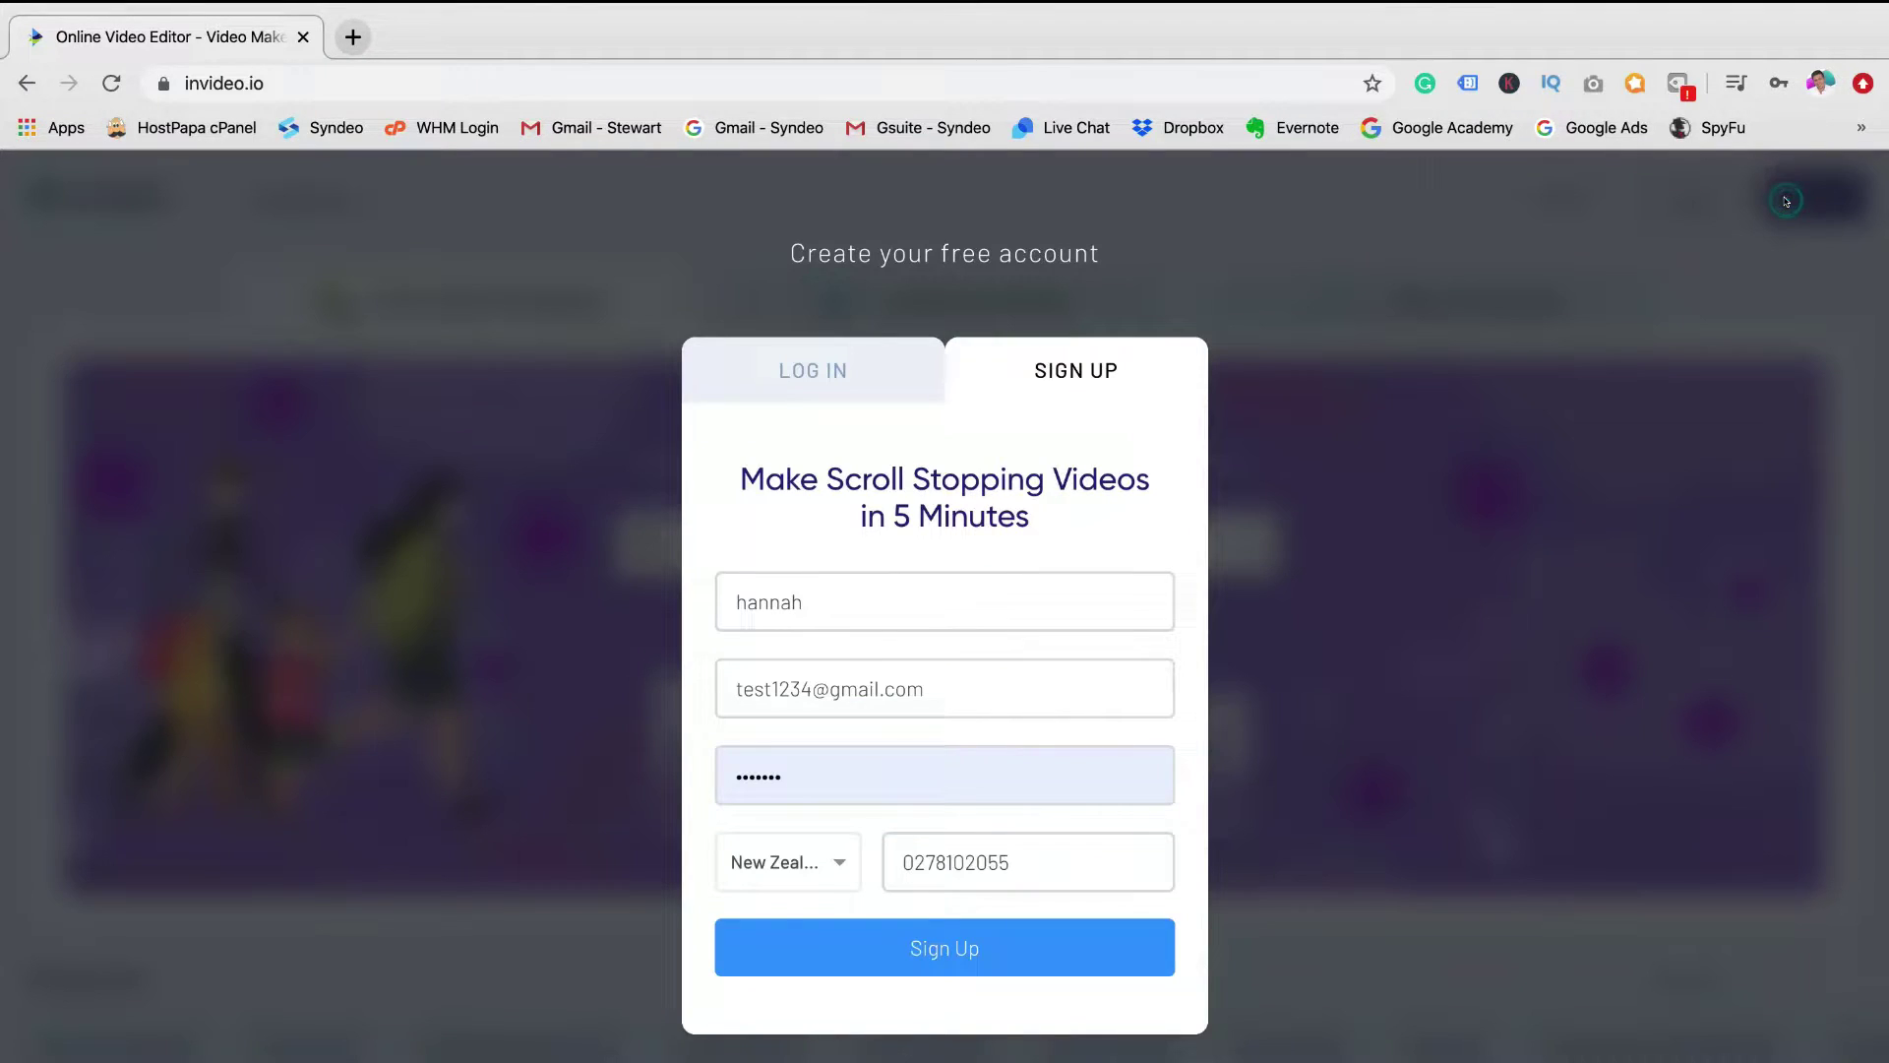
left_click(948, 950)
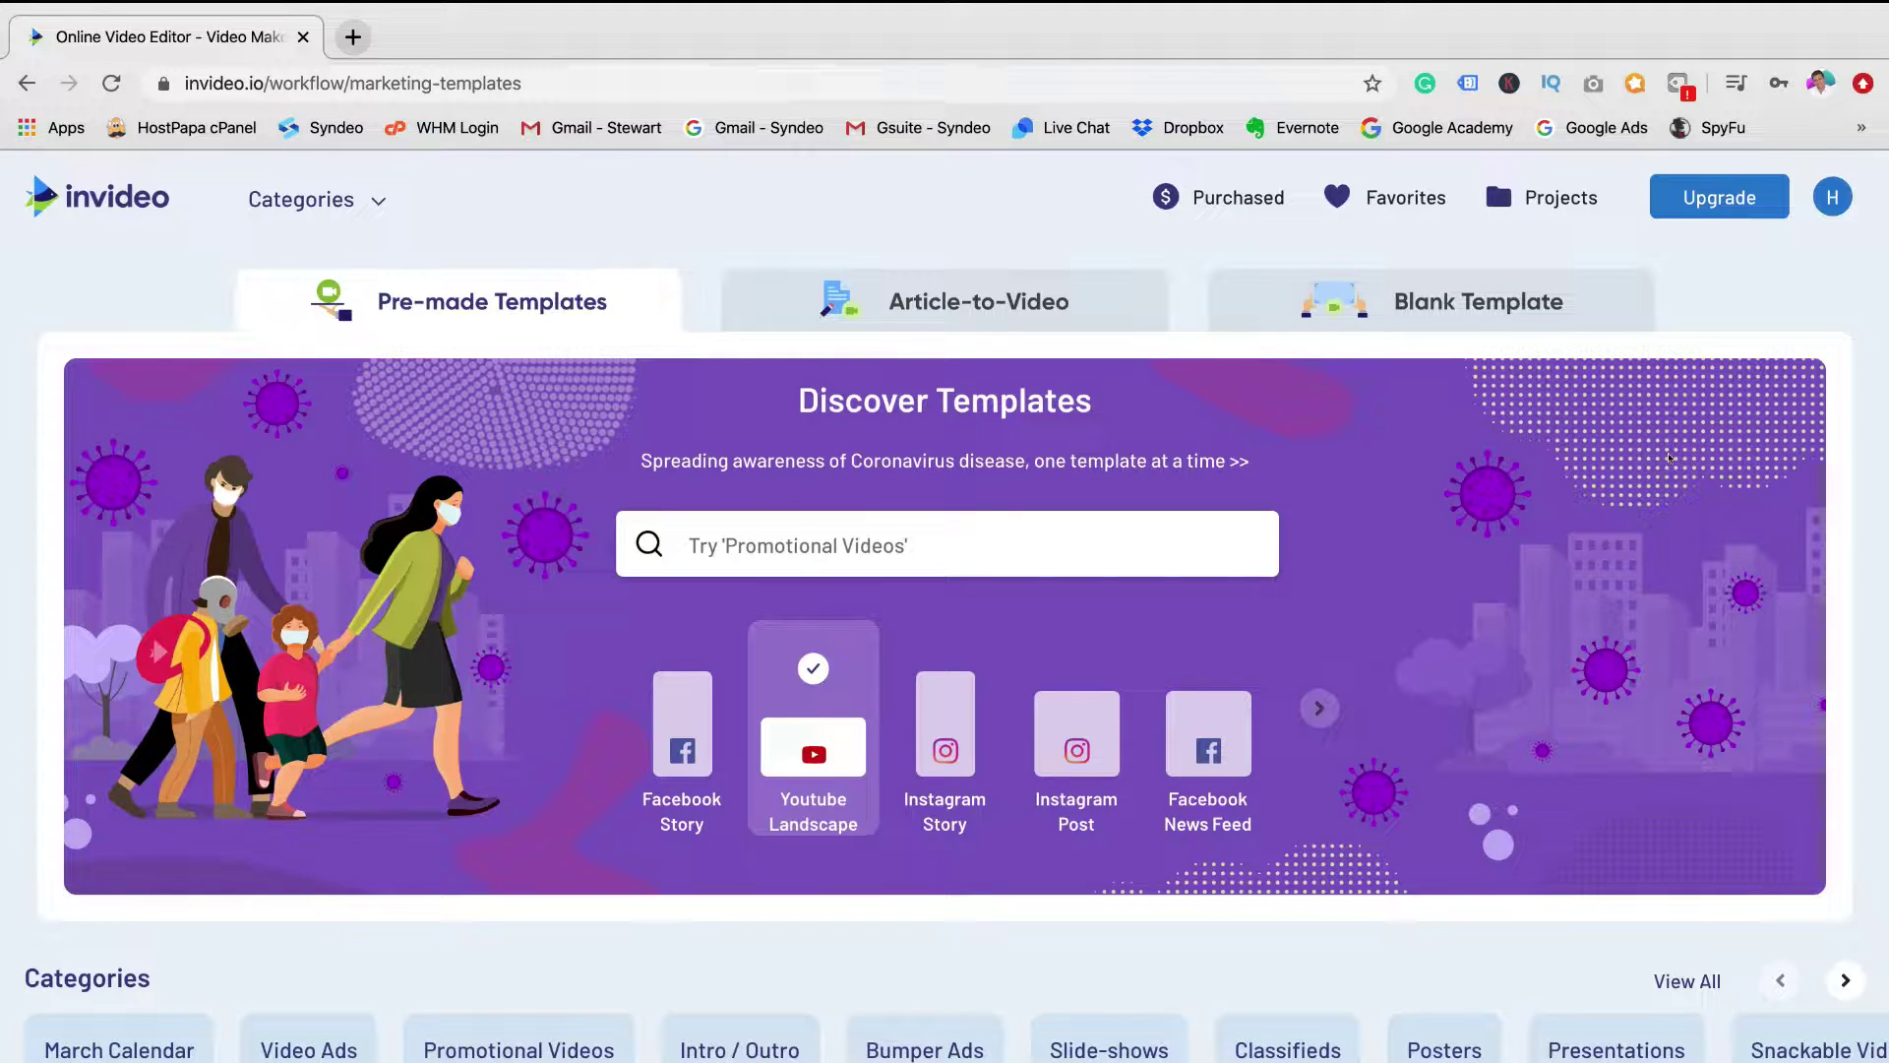
scroll(1669, 457, "down", 10)
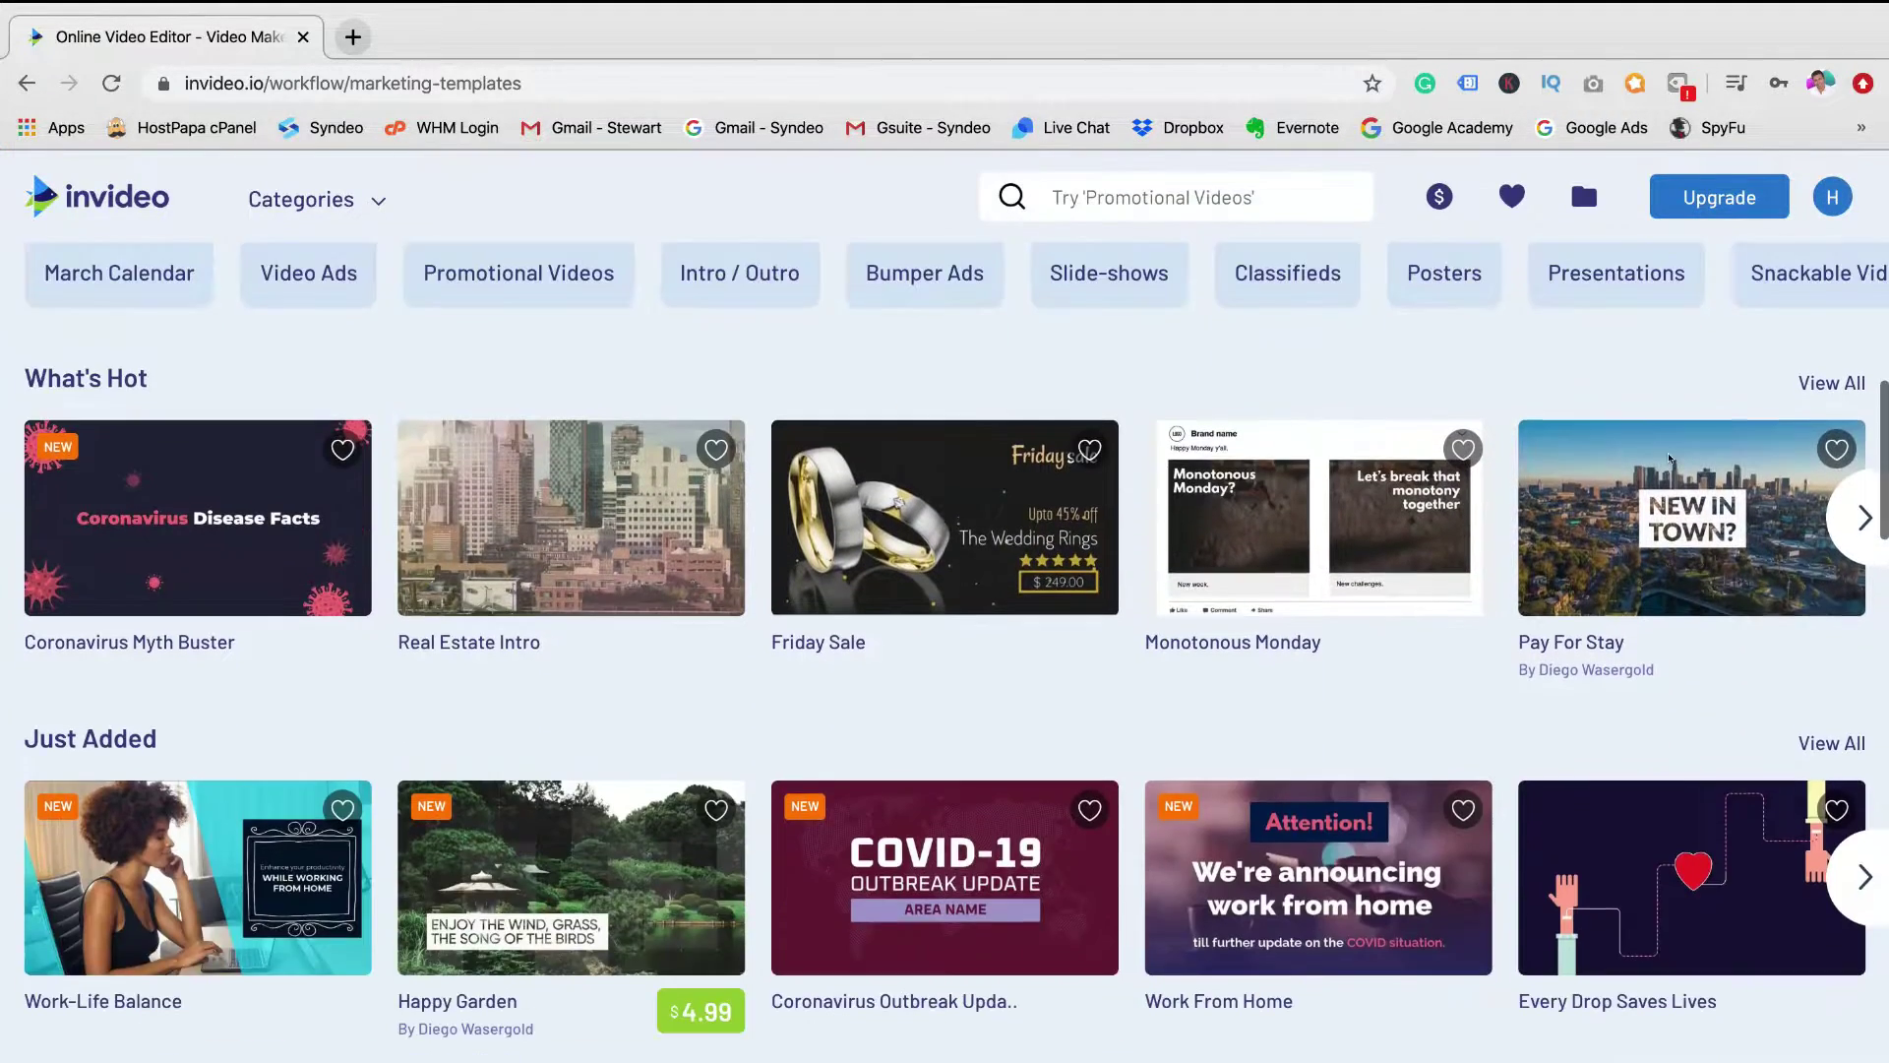
scroll(1670, 457, "down", 7)
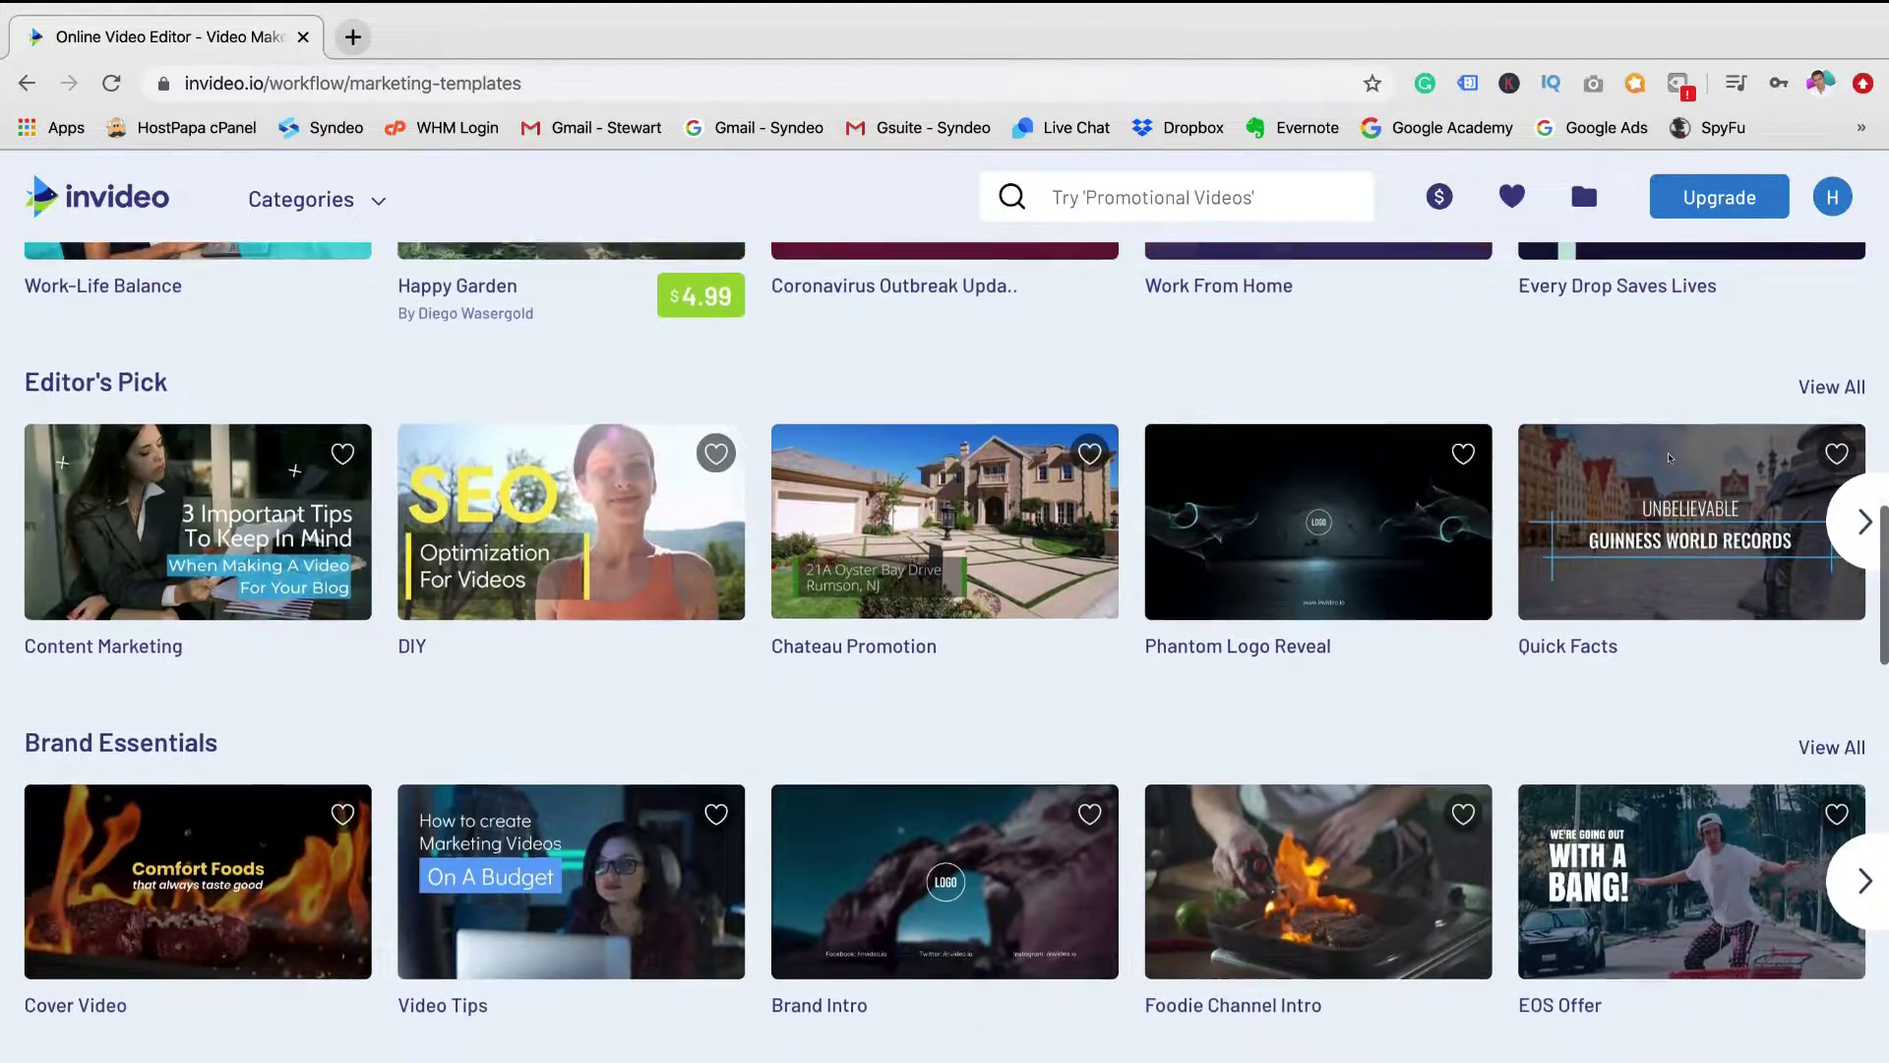
scroll(1670, 457, "down", 3)
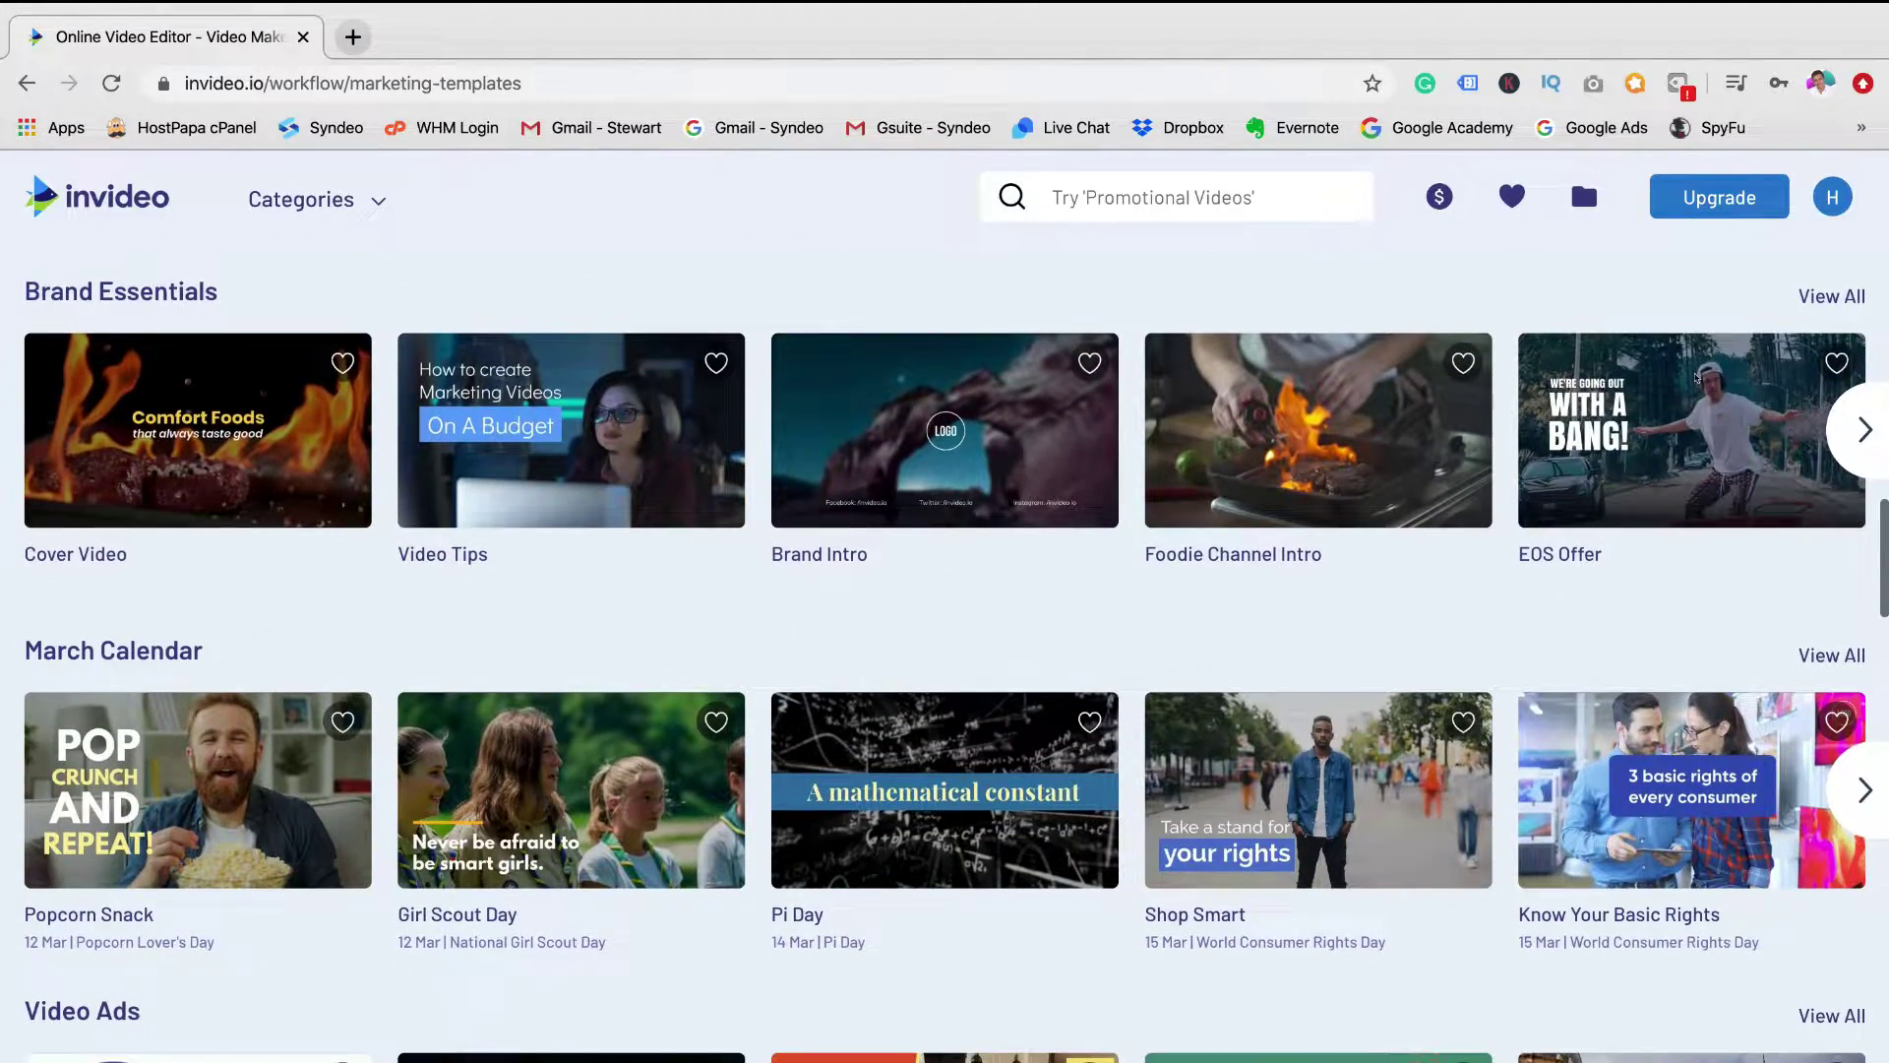
mouse_move(1697, 377)
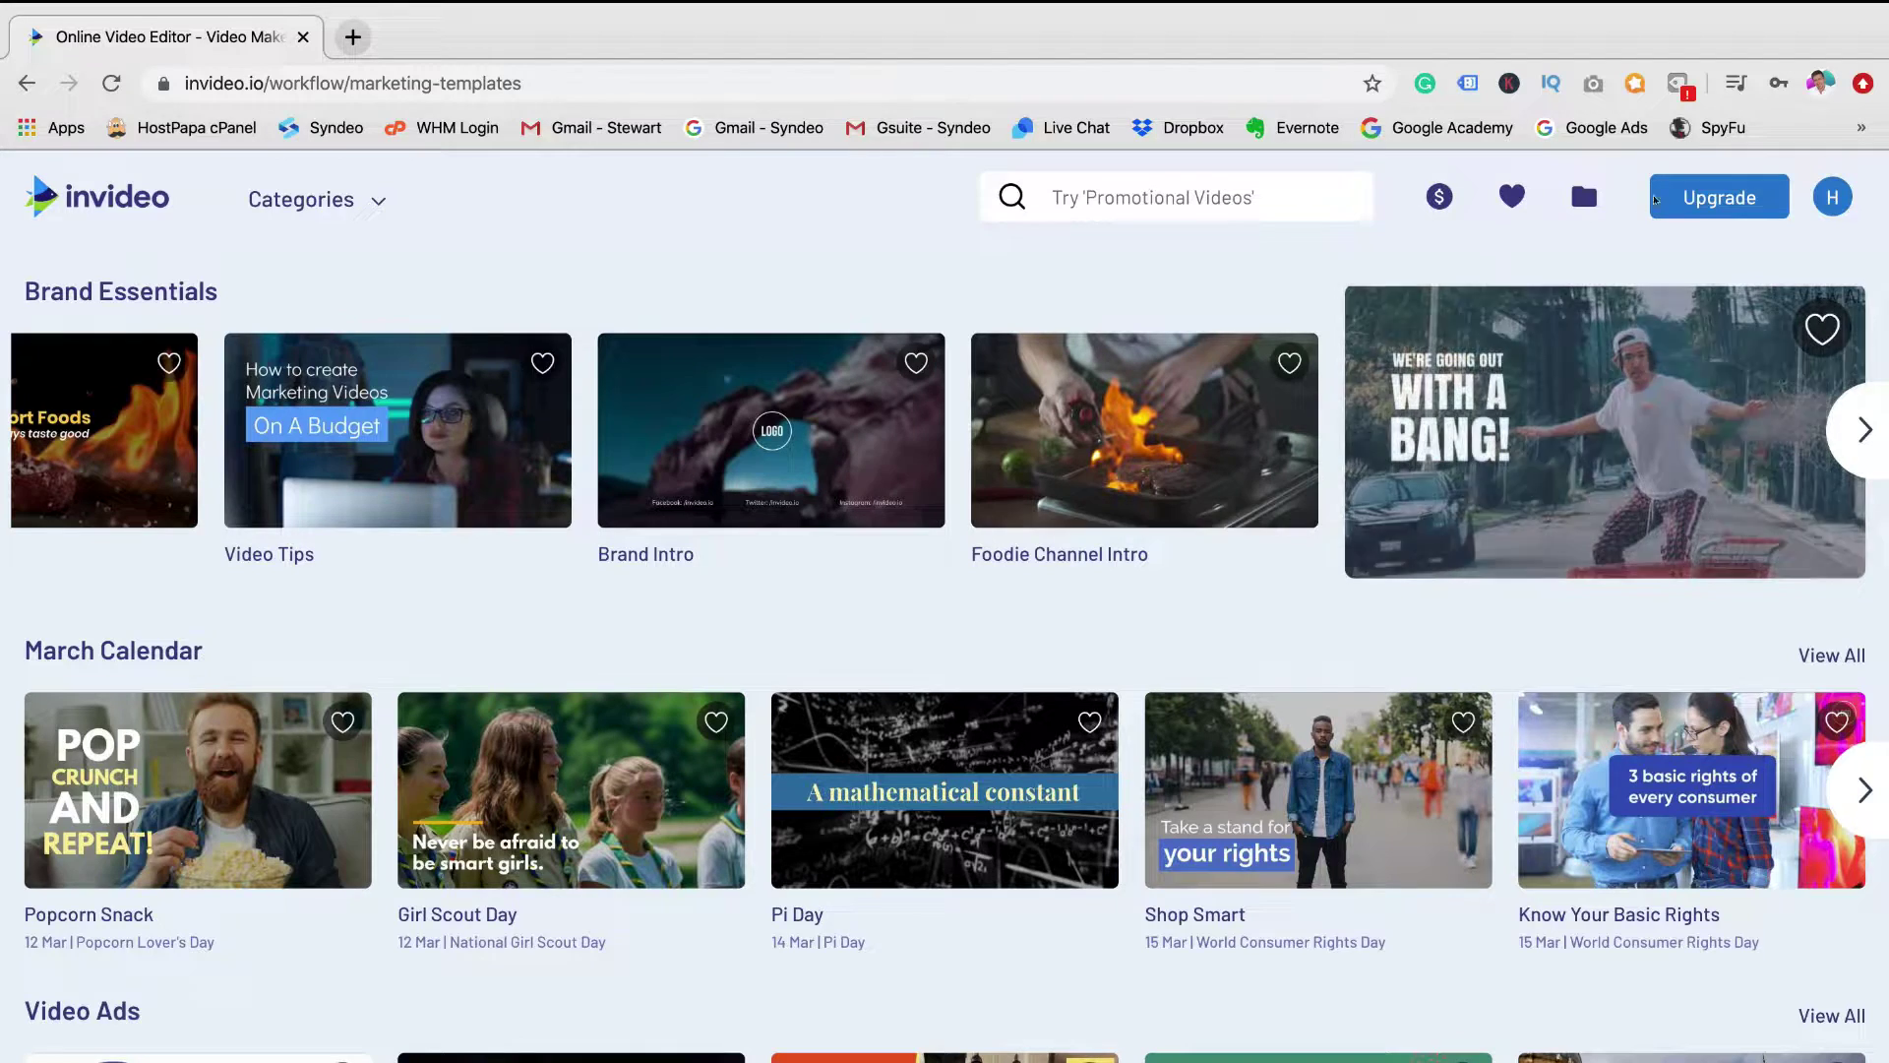
Step: Enter and apply a promo code on the account's Upgrade plan page
left_click(1698, 194)
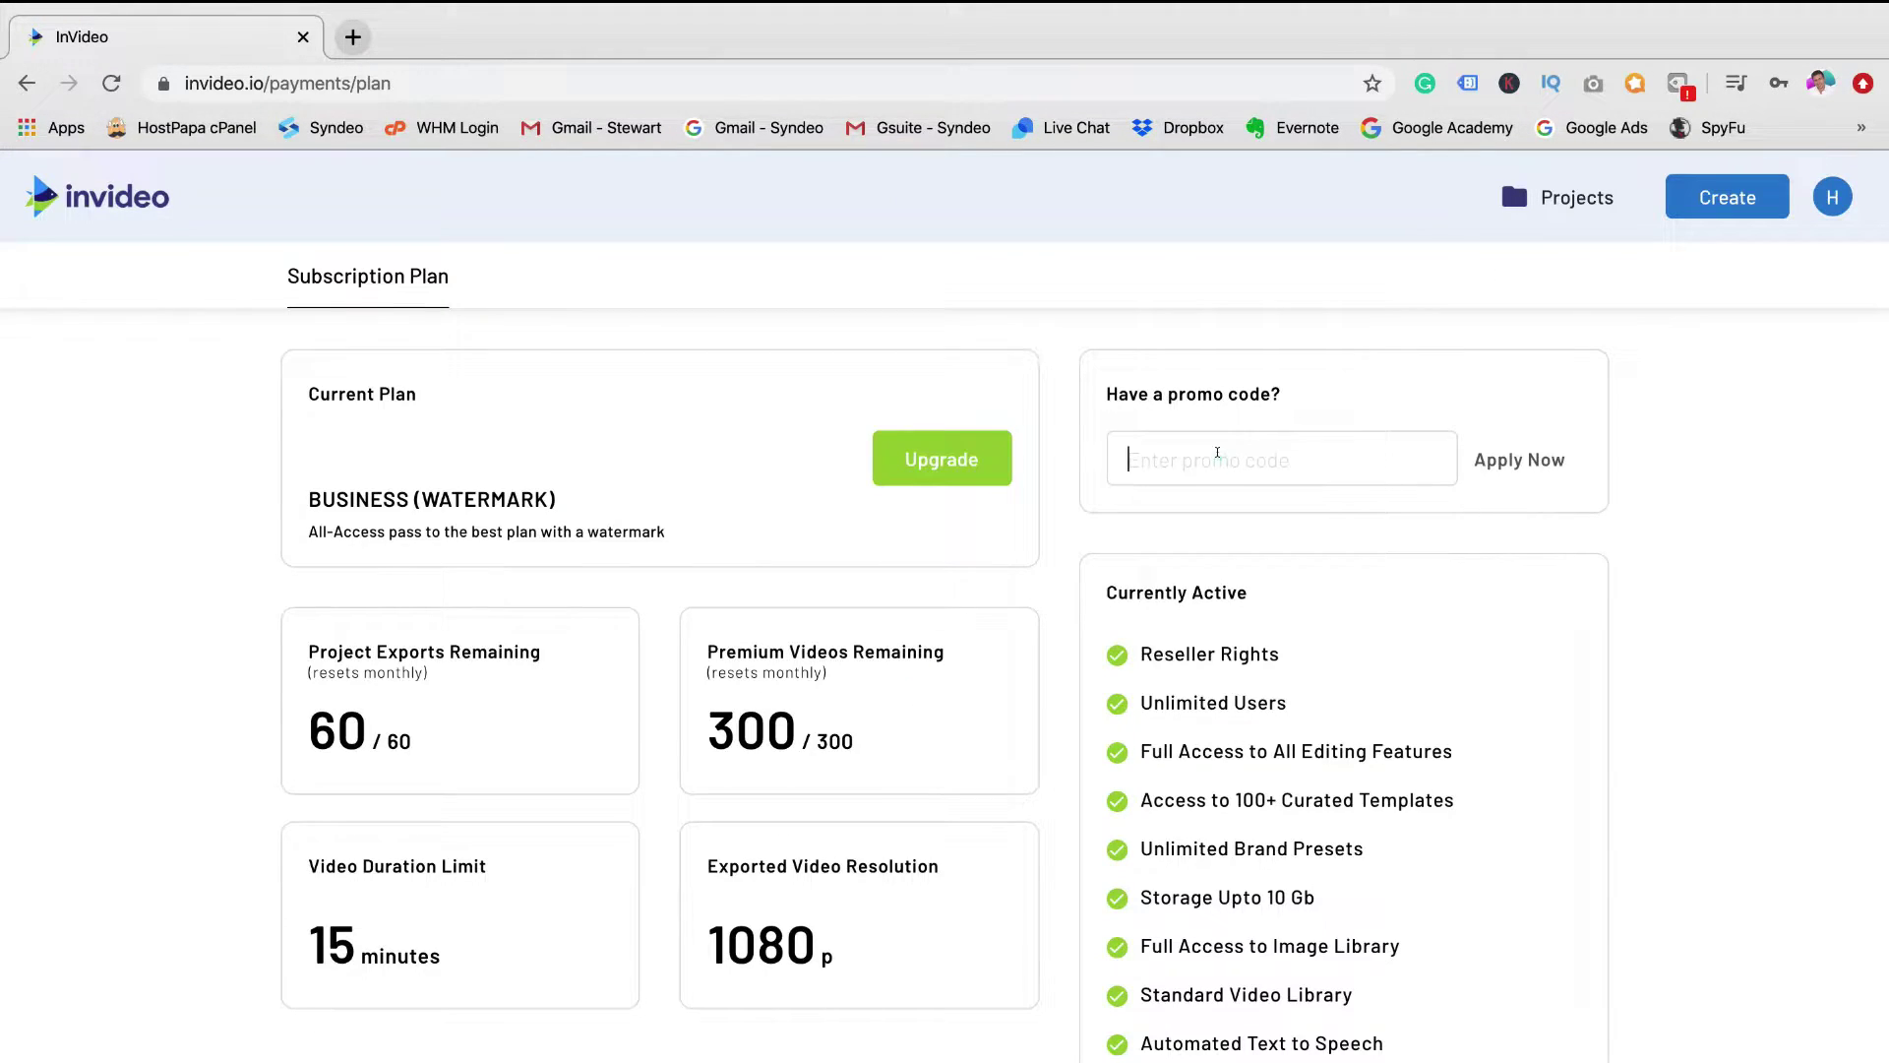
type("STEWART25")
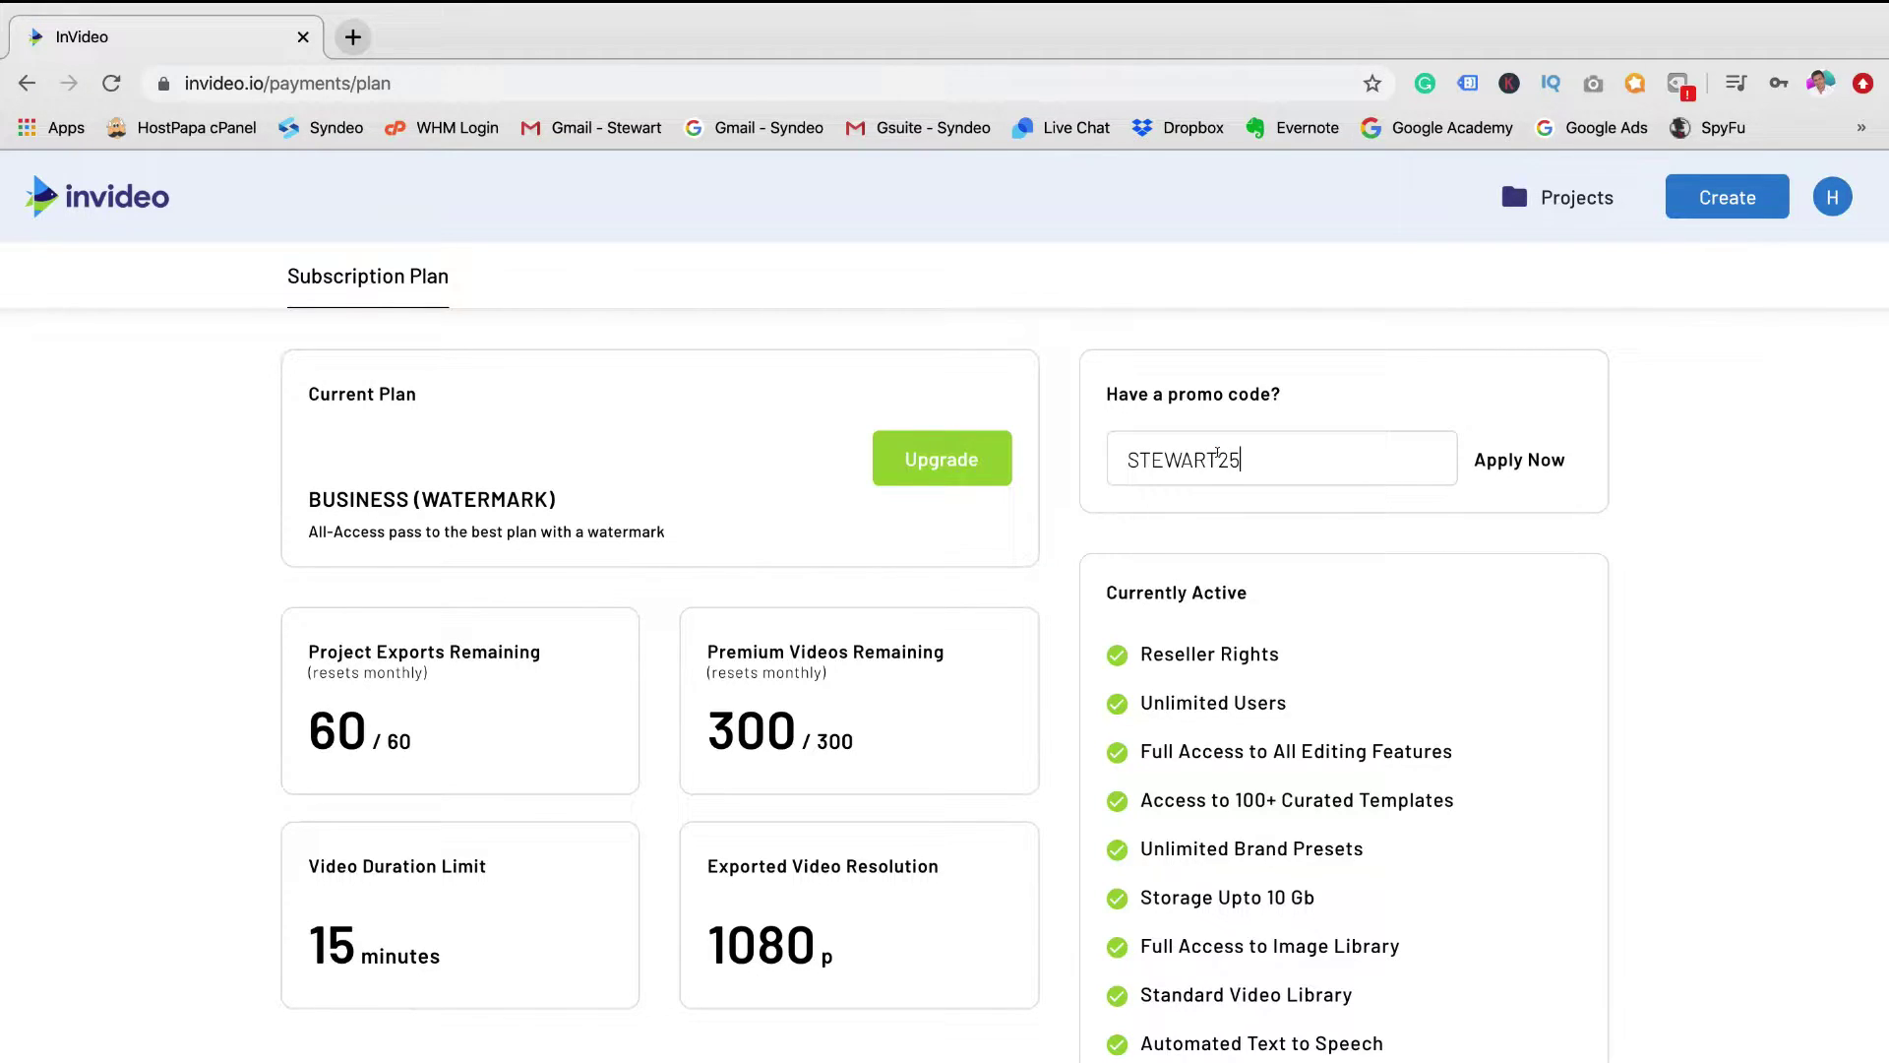
left_click(1539, 464)
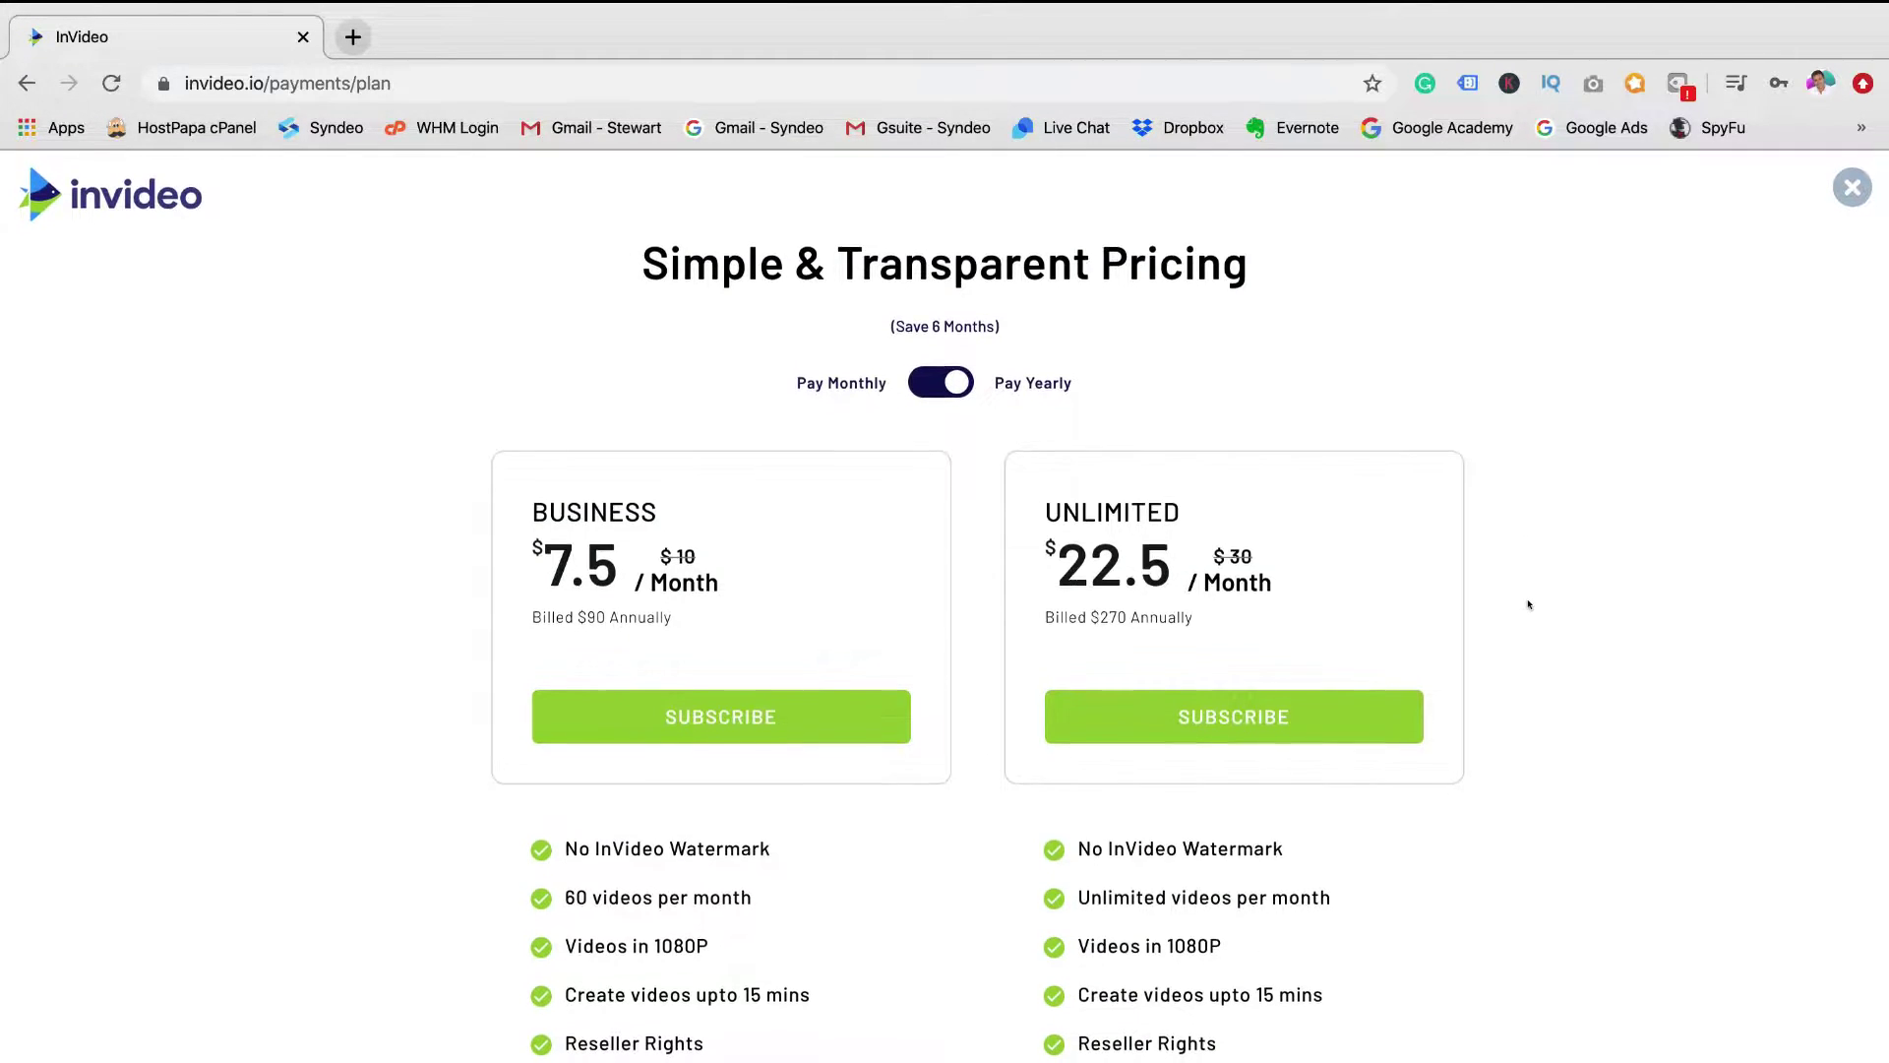
Step: Close the pricing plans overlay and return to the marketing templates gallery via the invideo logo
scroll(1529, 604, "down", 3)
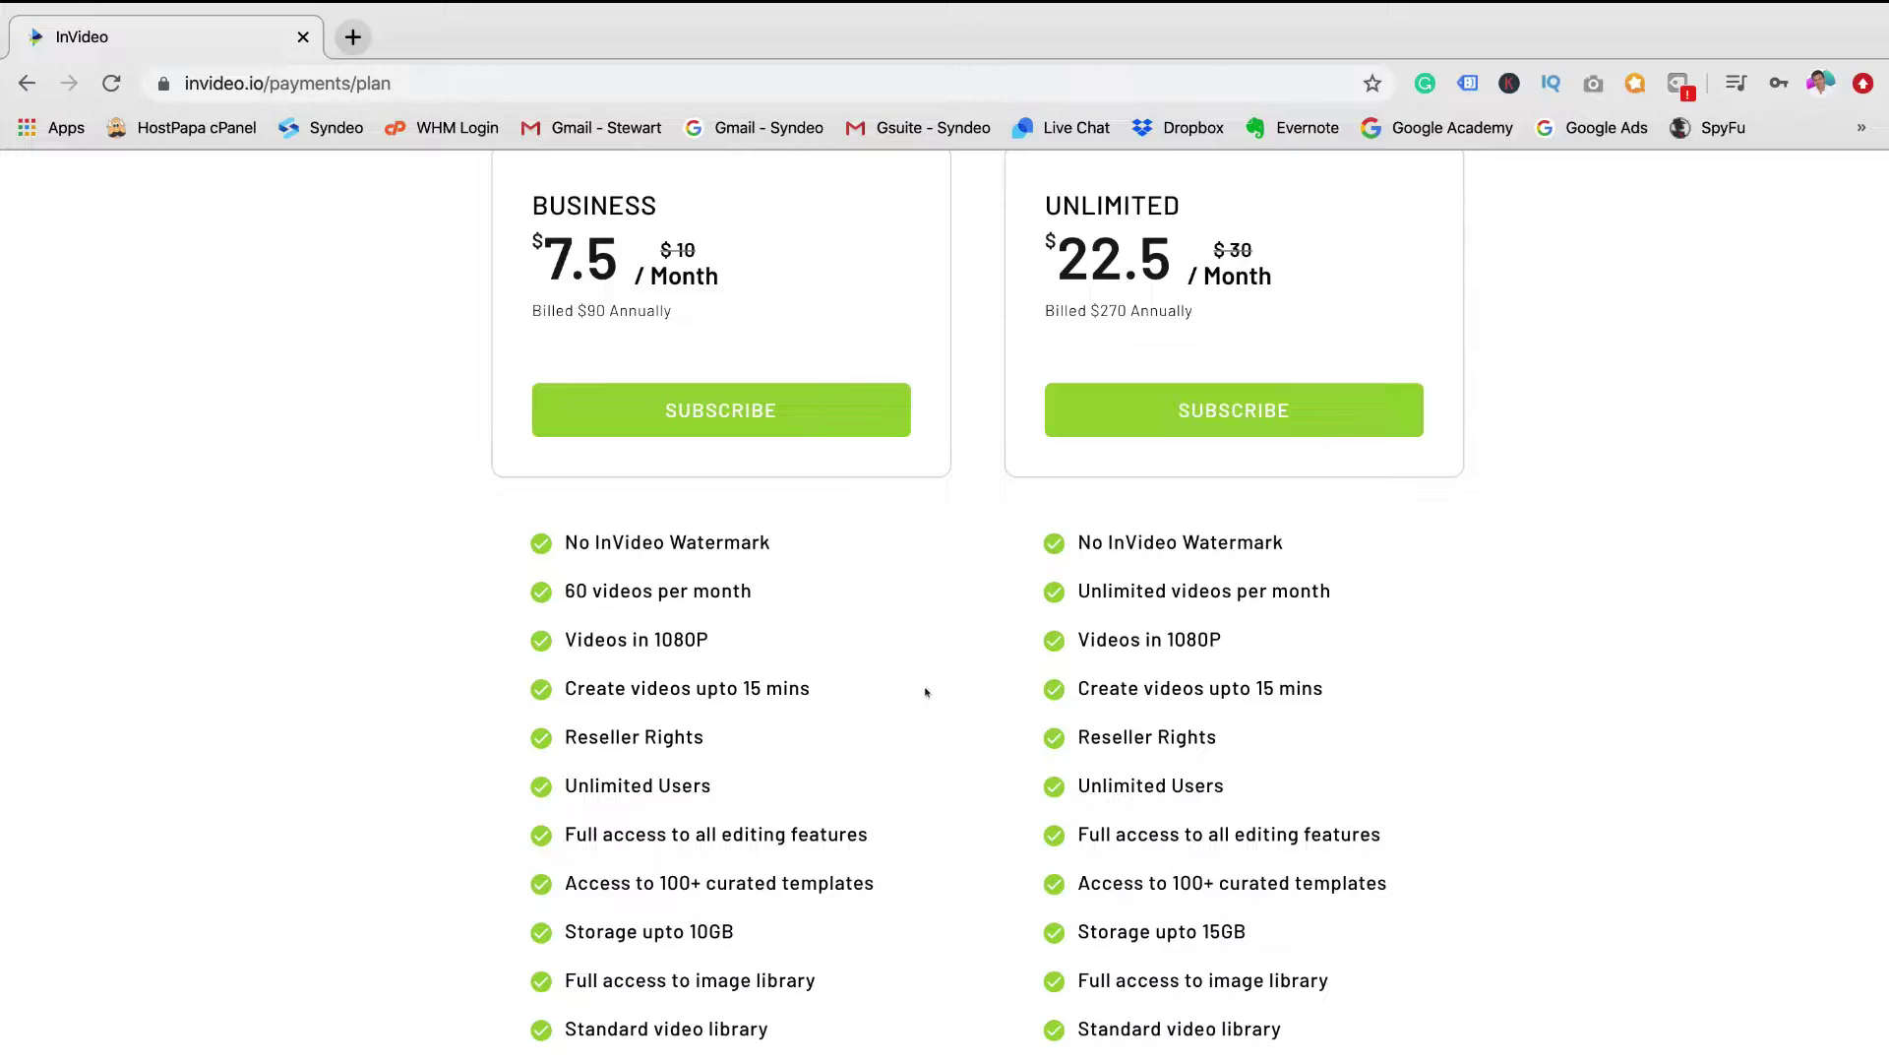
scroll(961, 725, "down", 2)
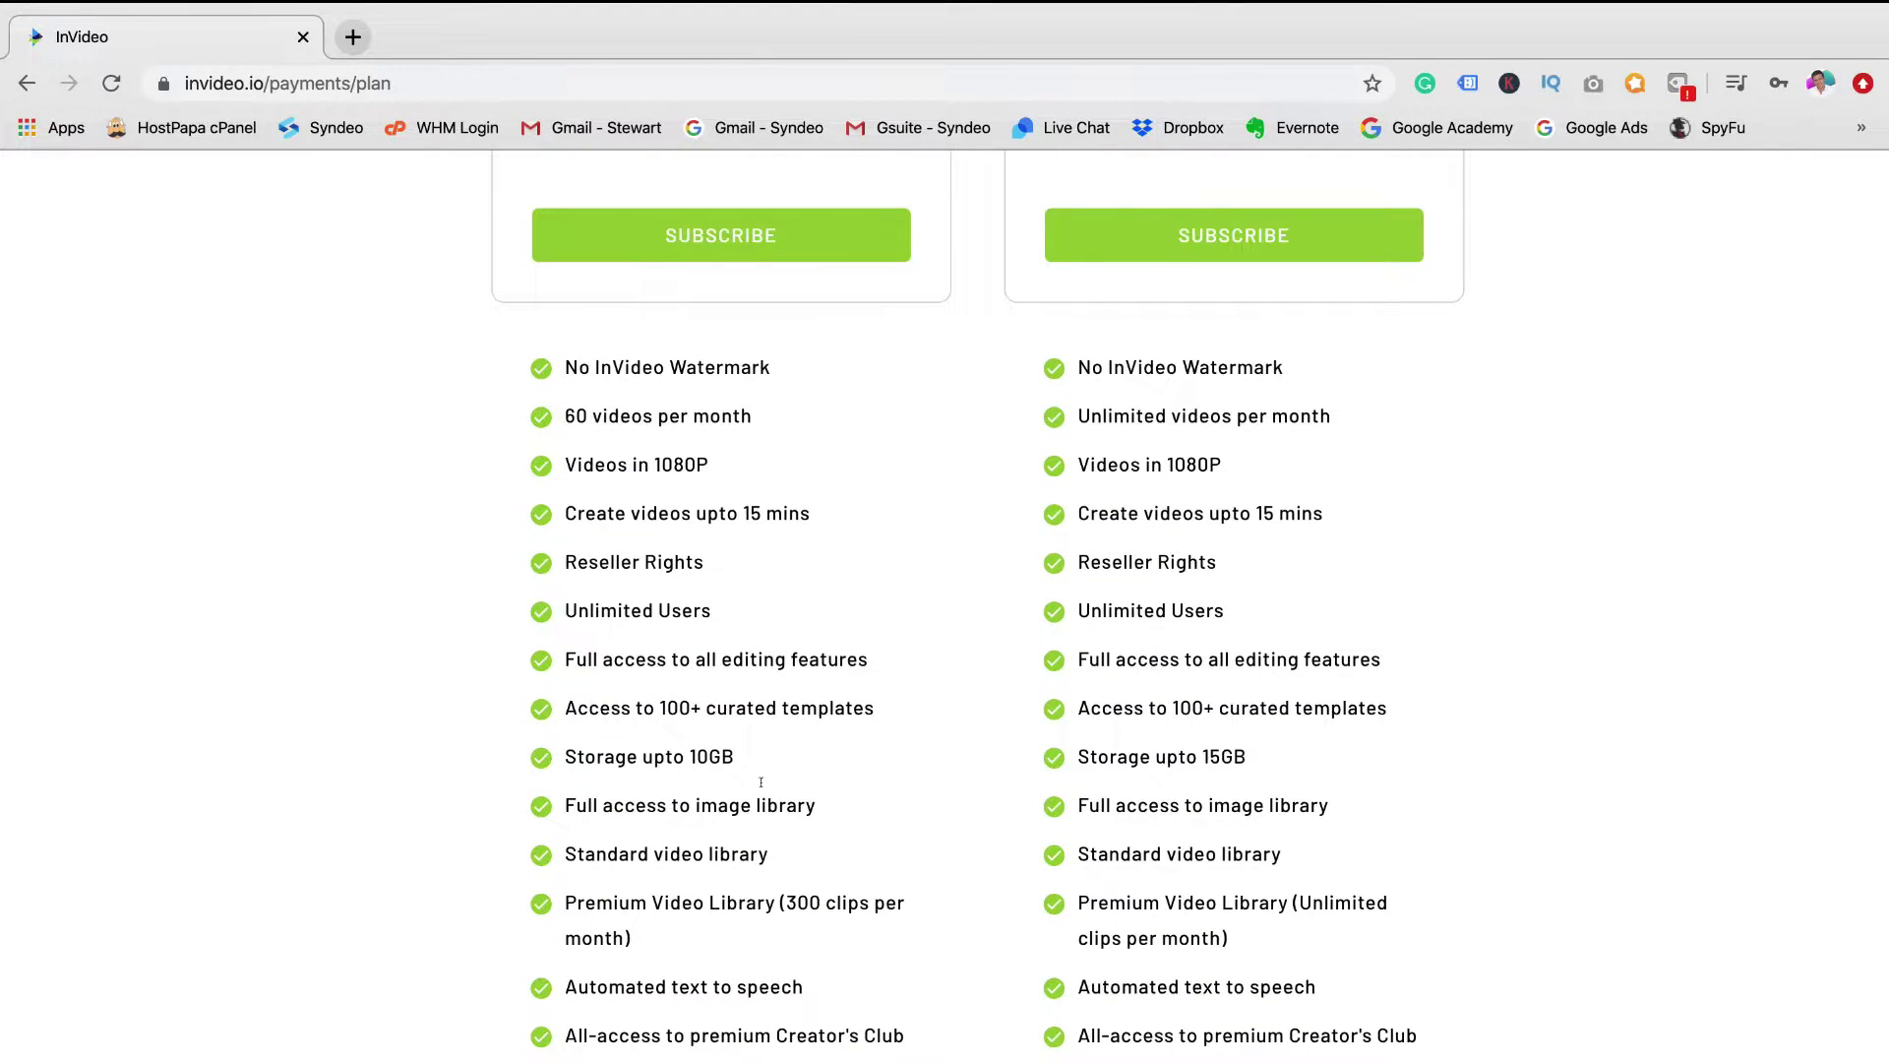
scroll(944, 759, "up", 5)
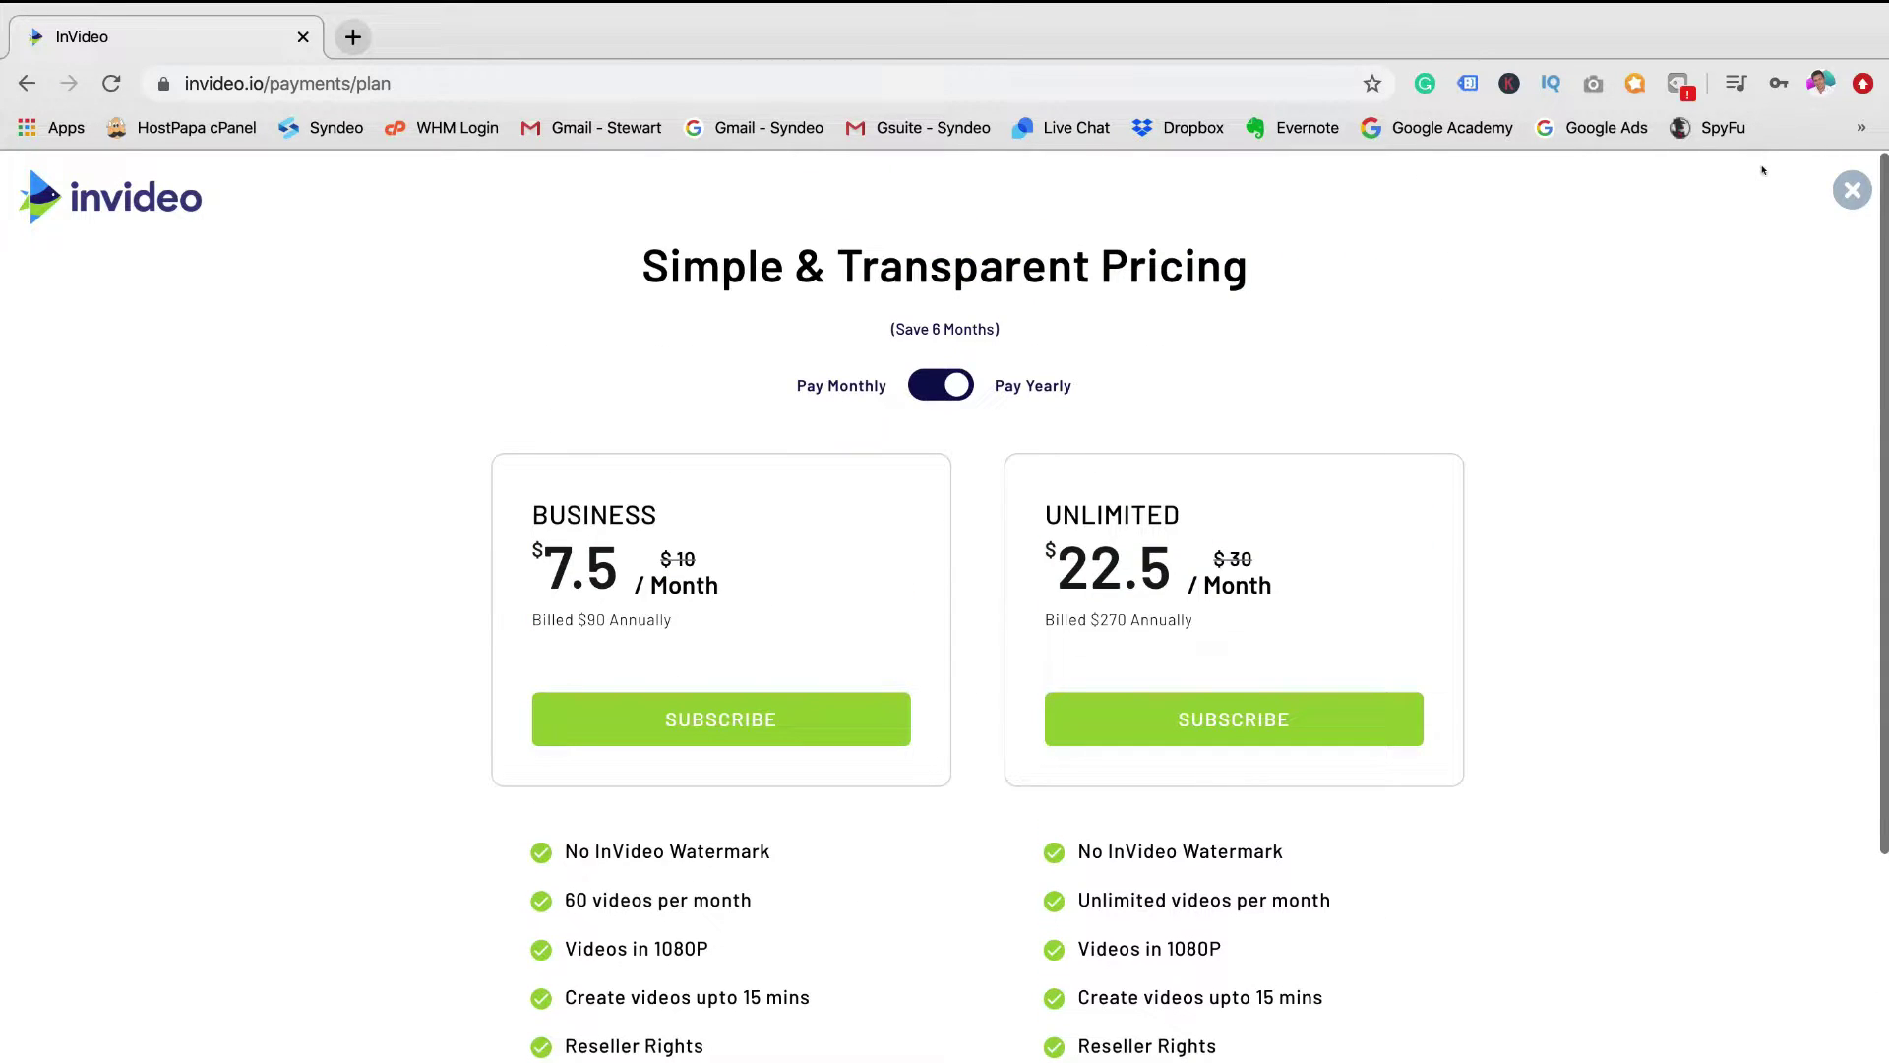
left_click(1845, 185)
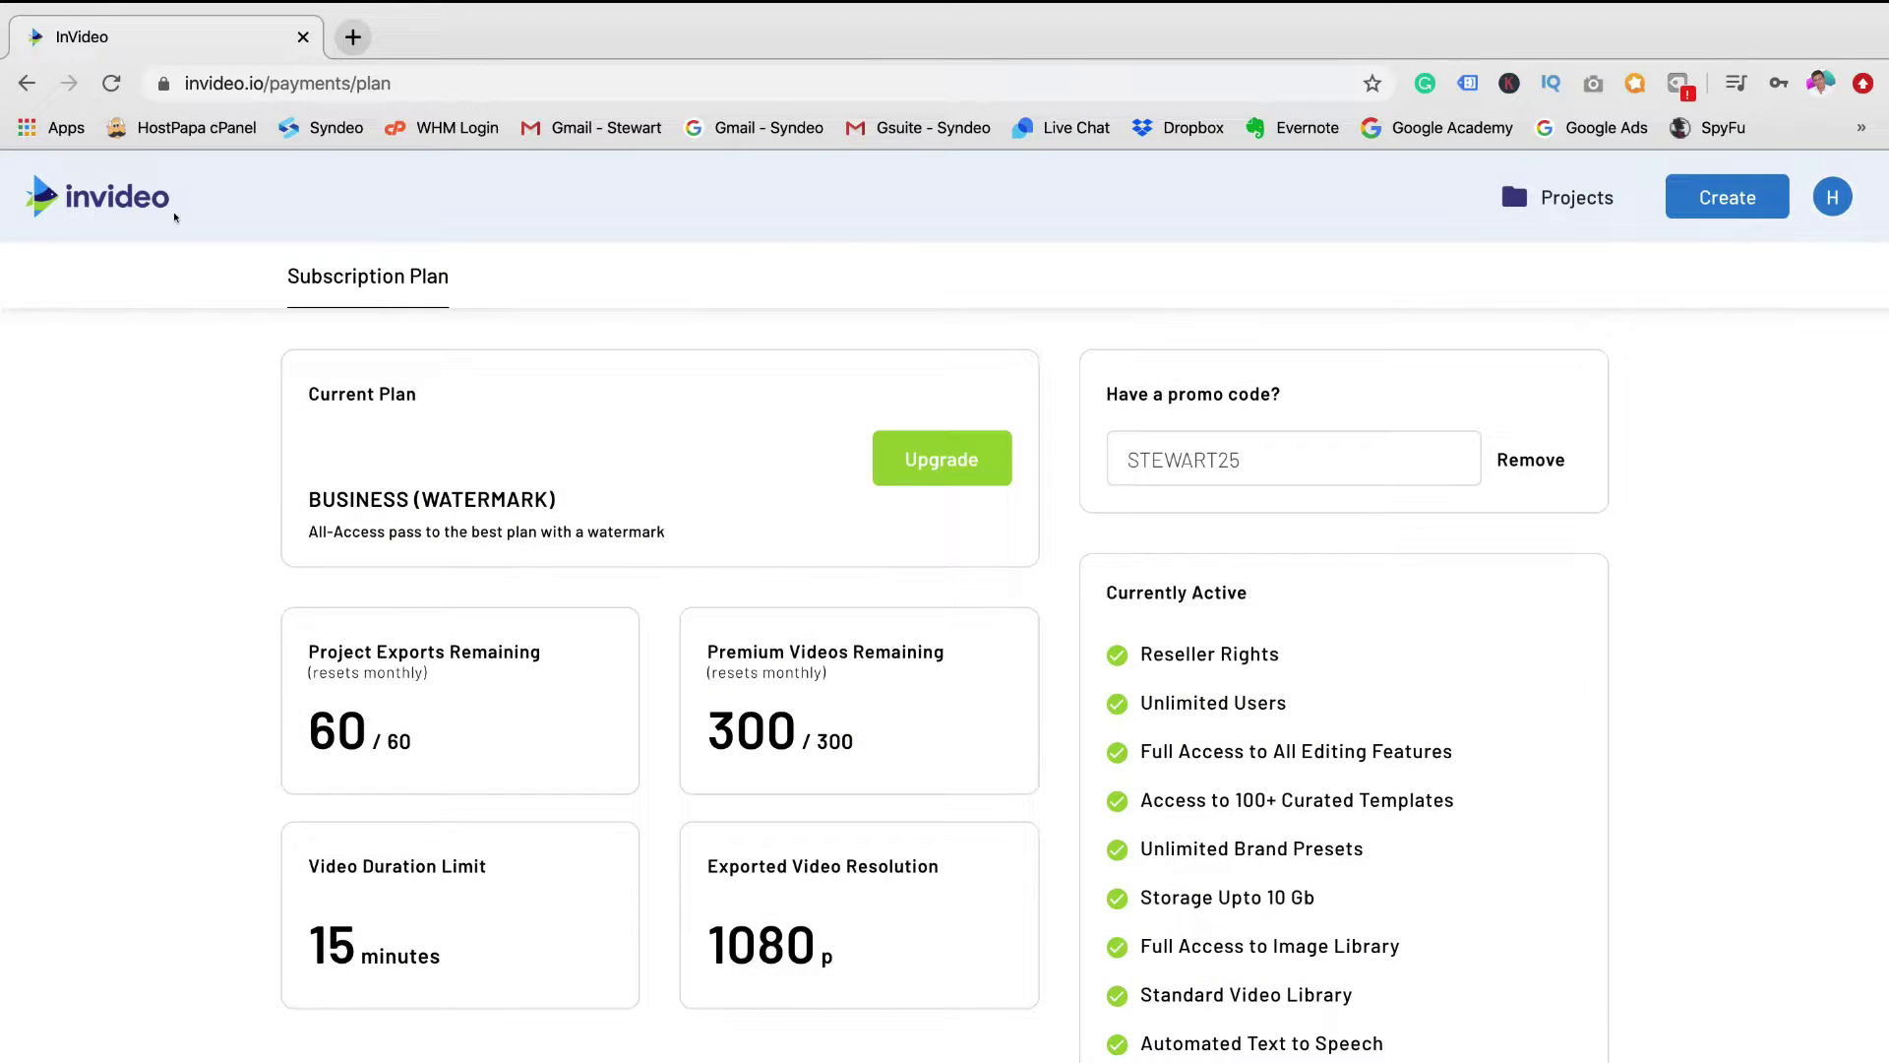
left_click(112, 197)
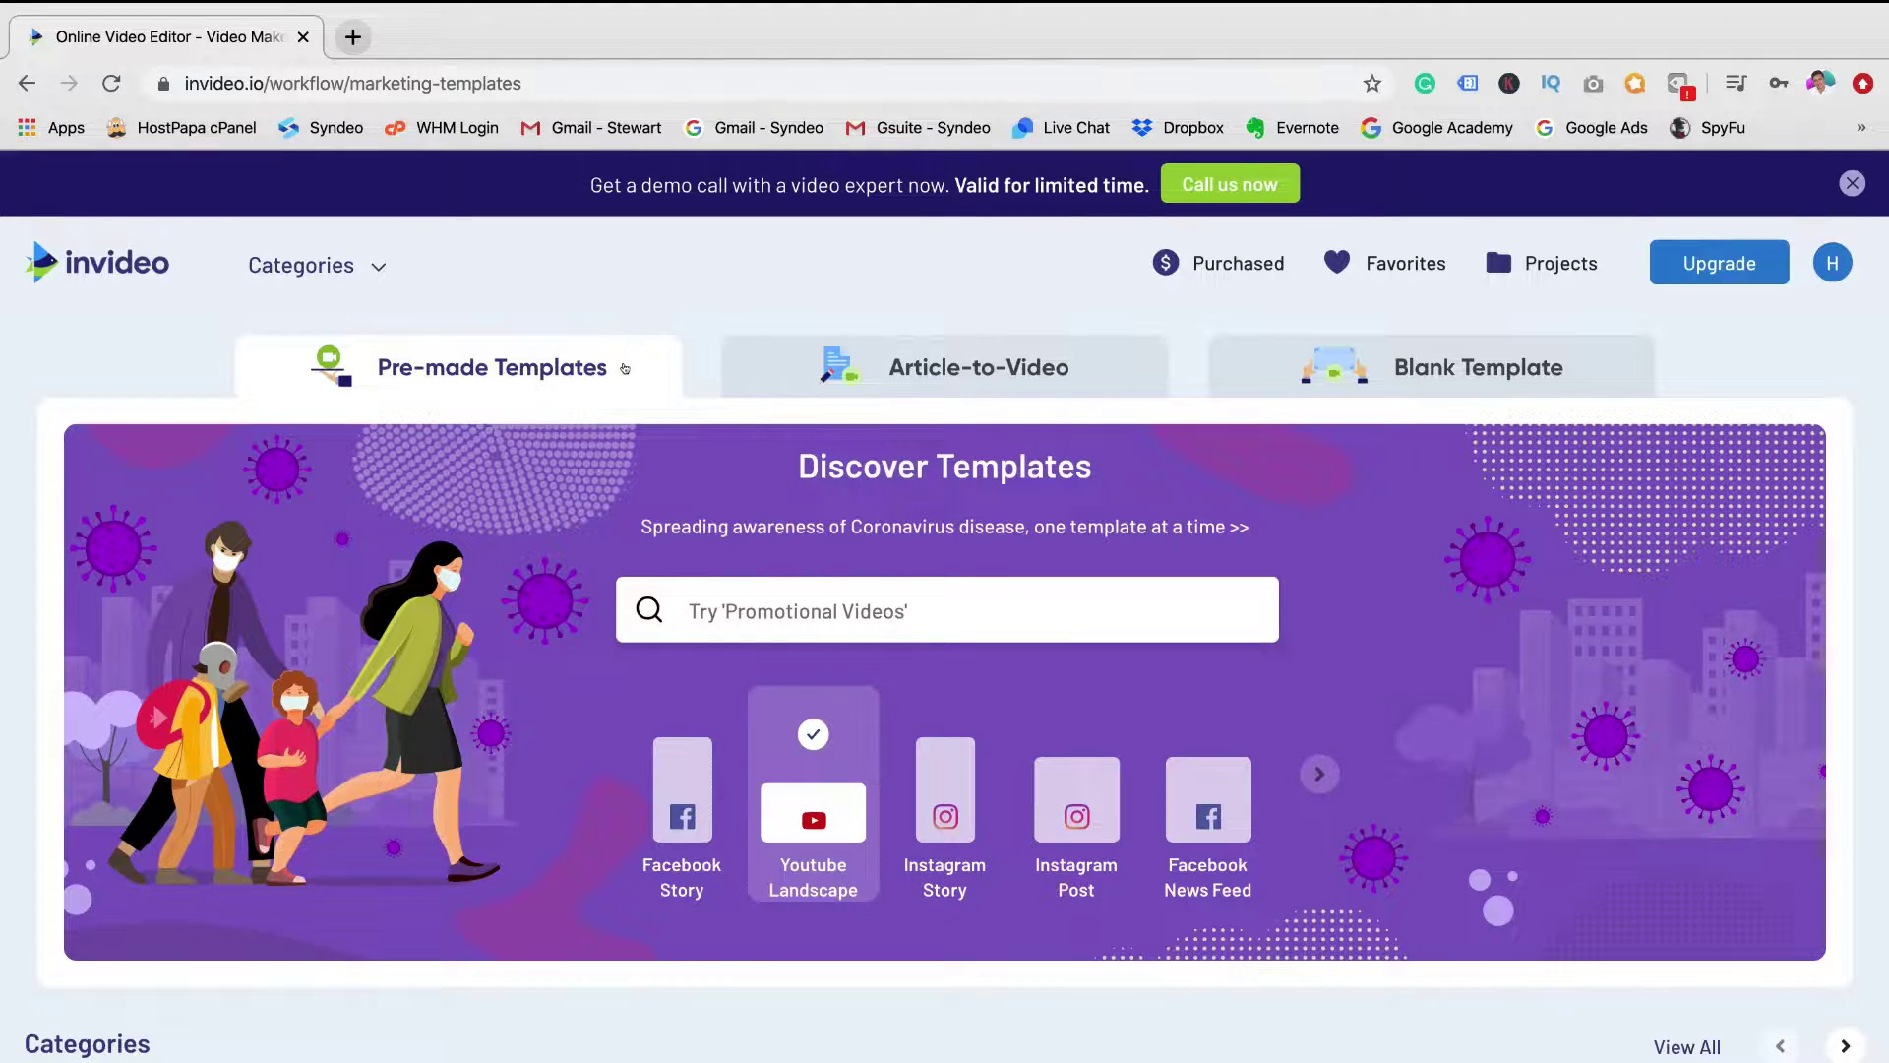
scroll(590, 591, "down", 5)
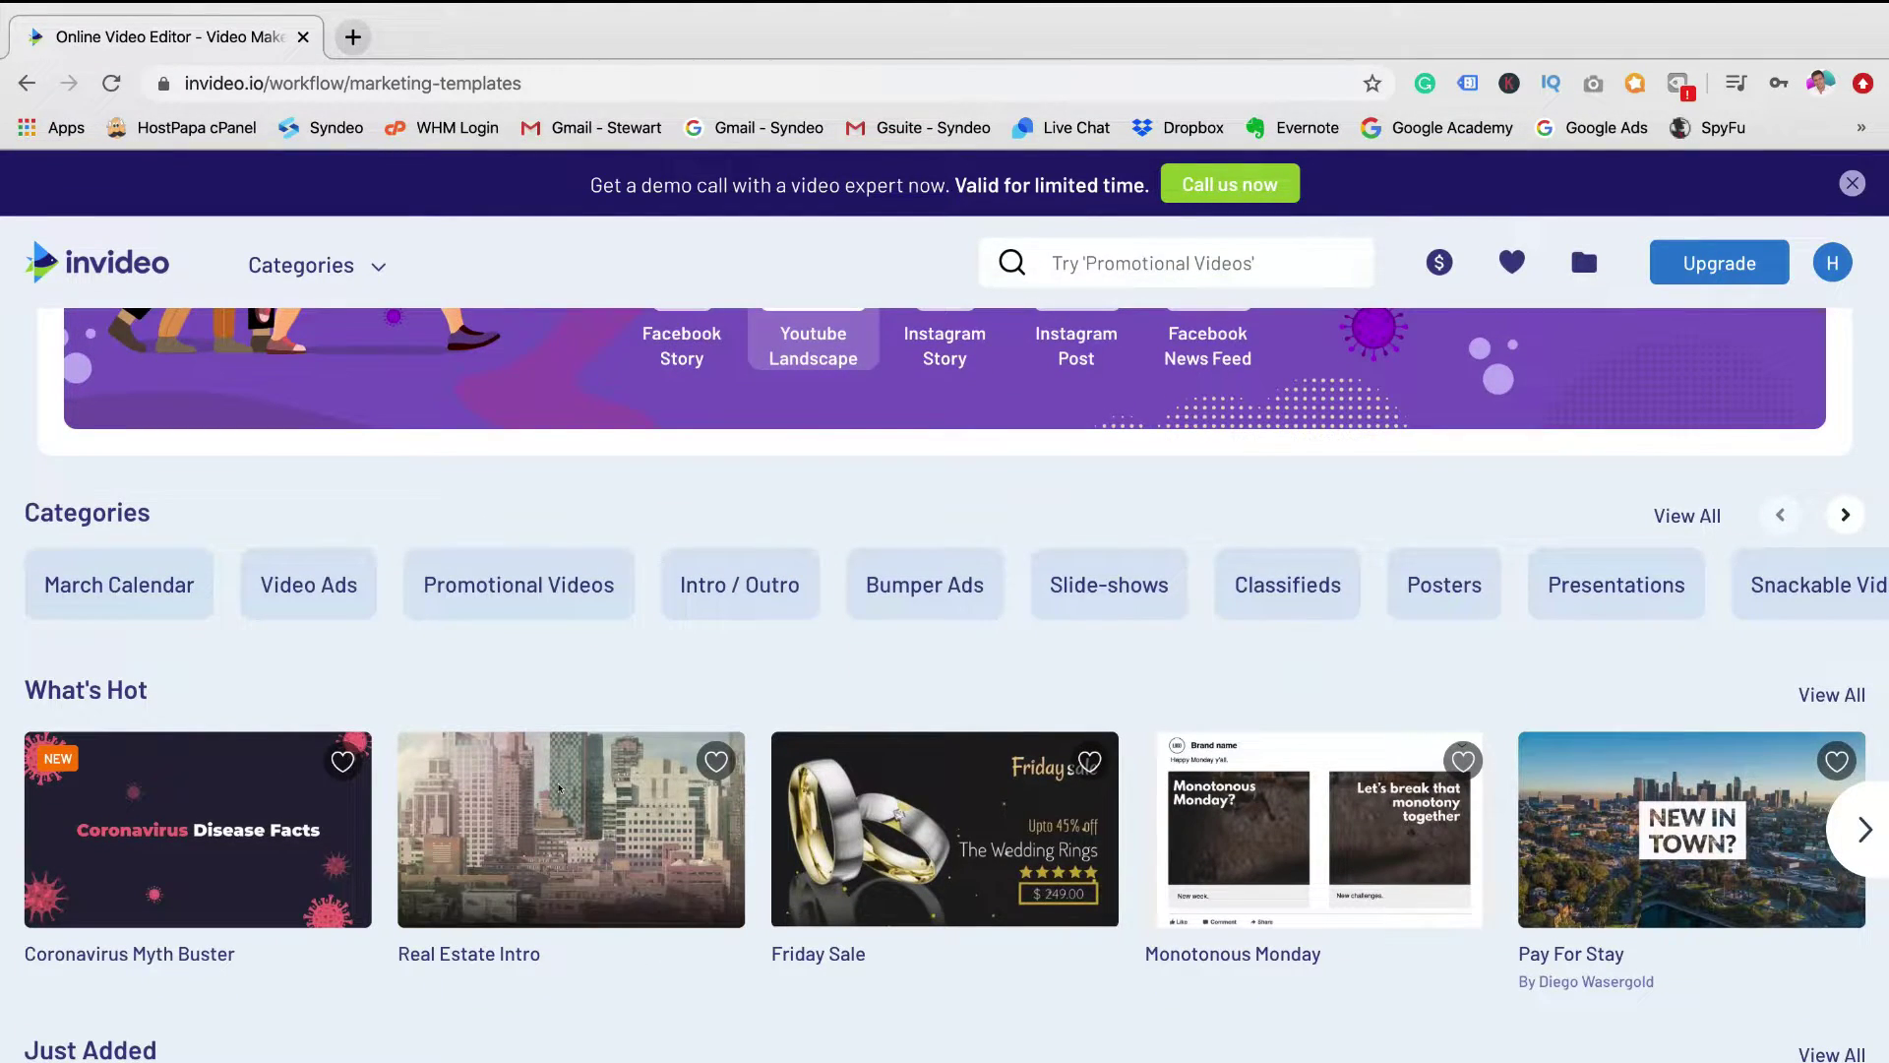
scroll(978, 784, "up", 5)
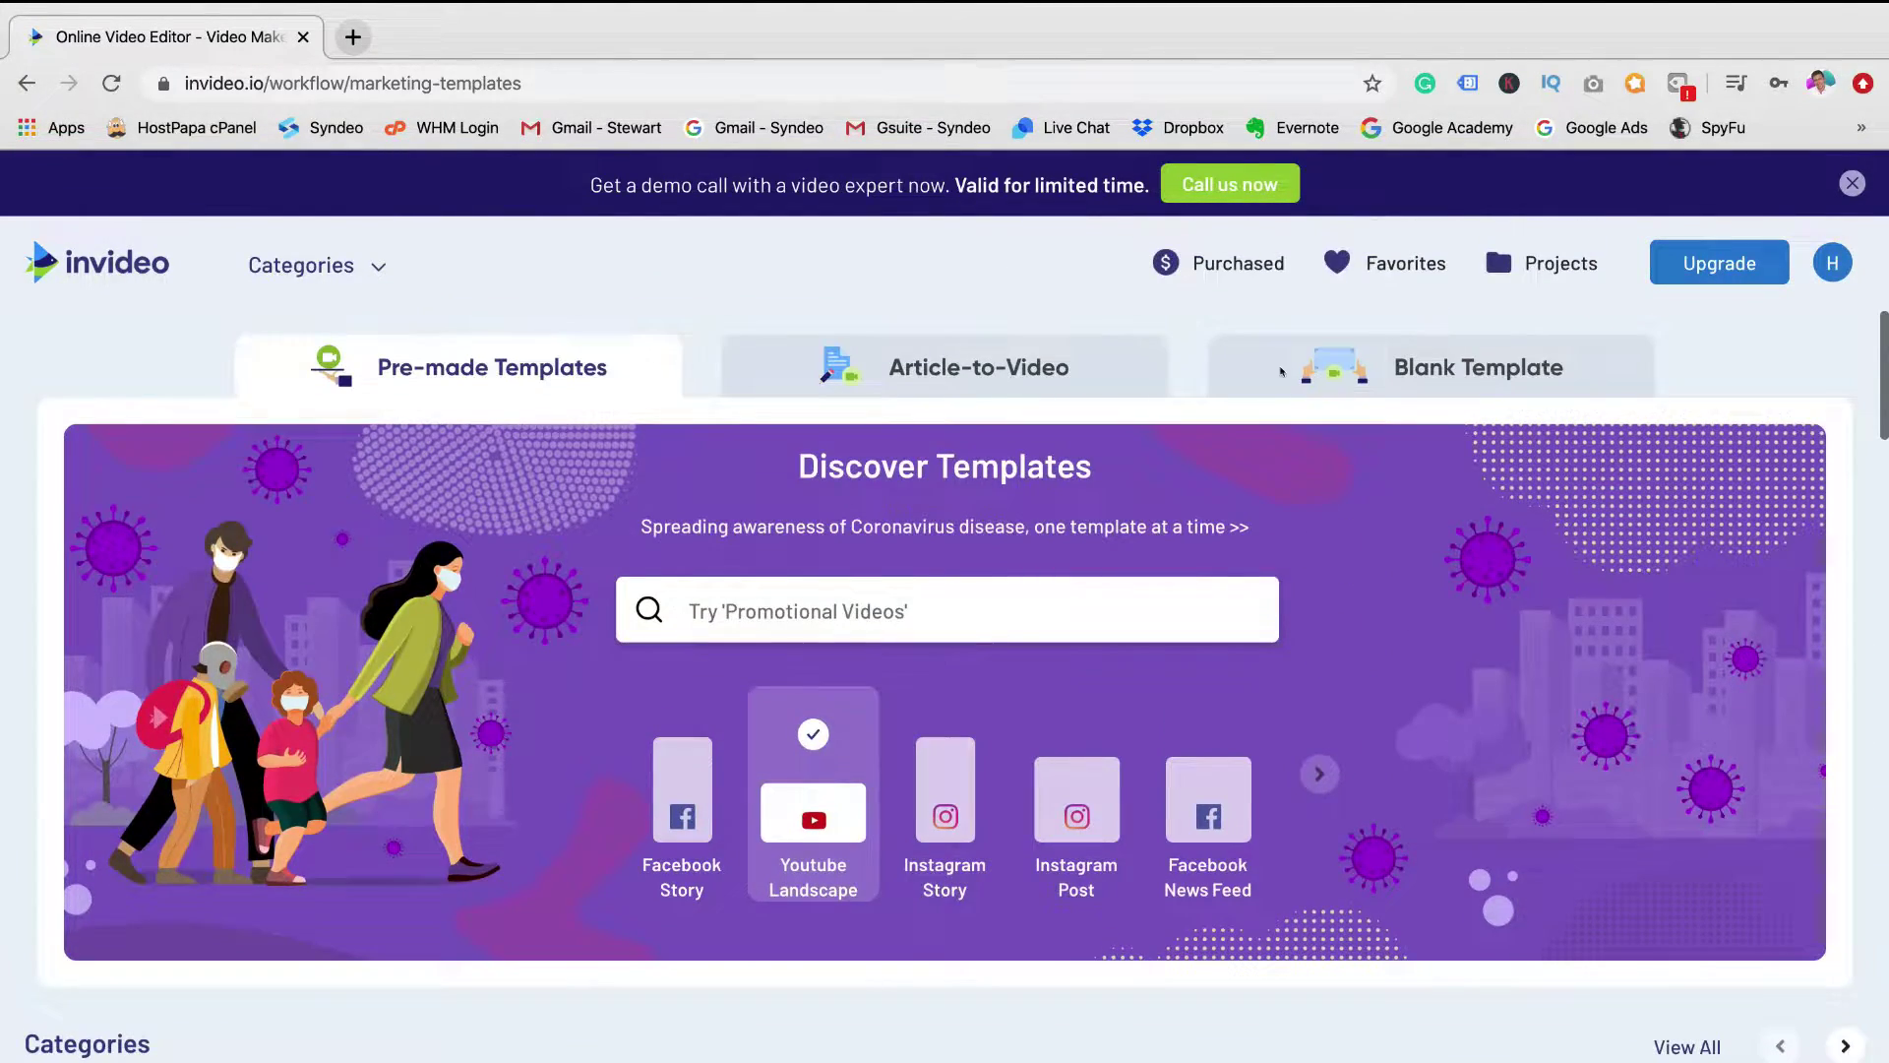
left_click(1258, 370)
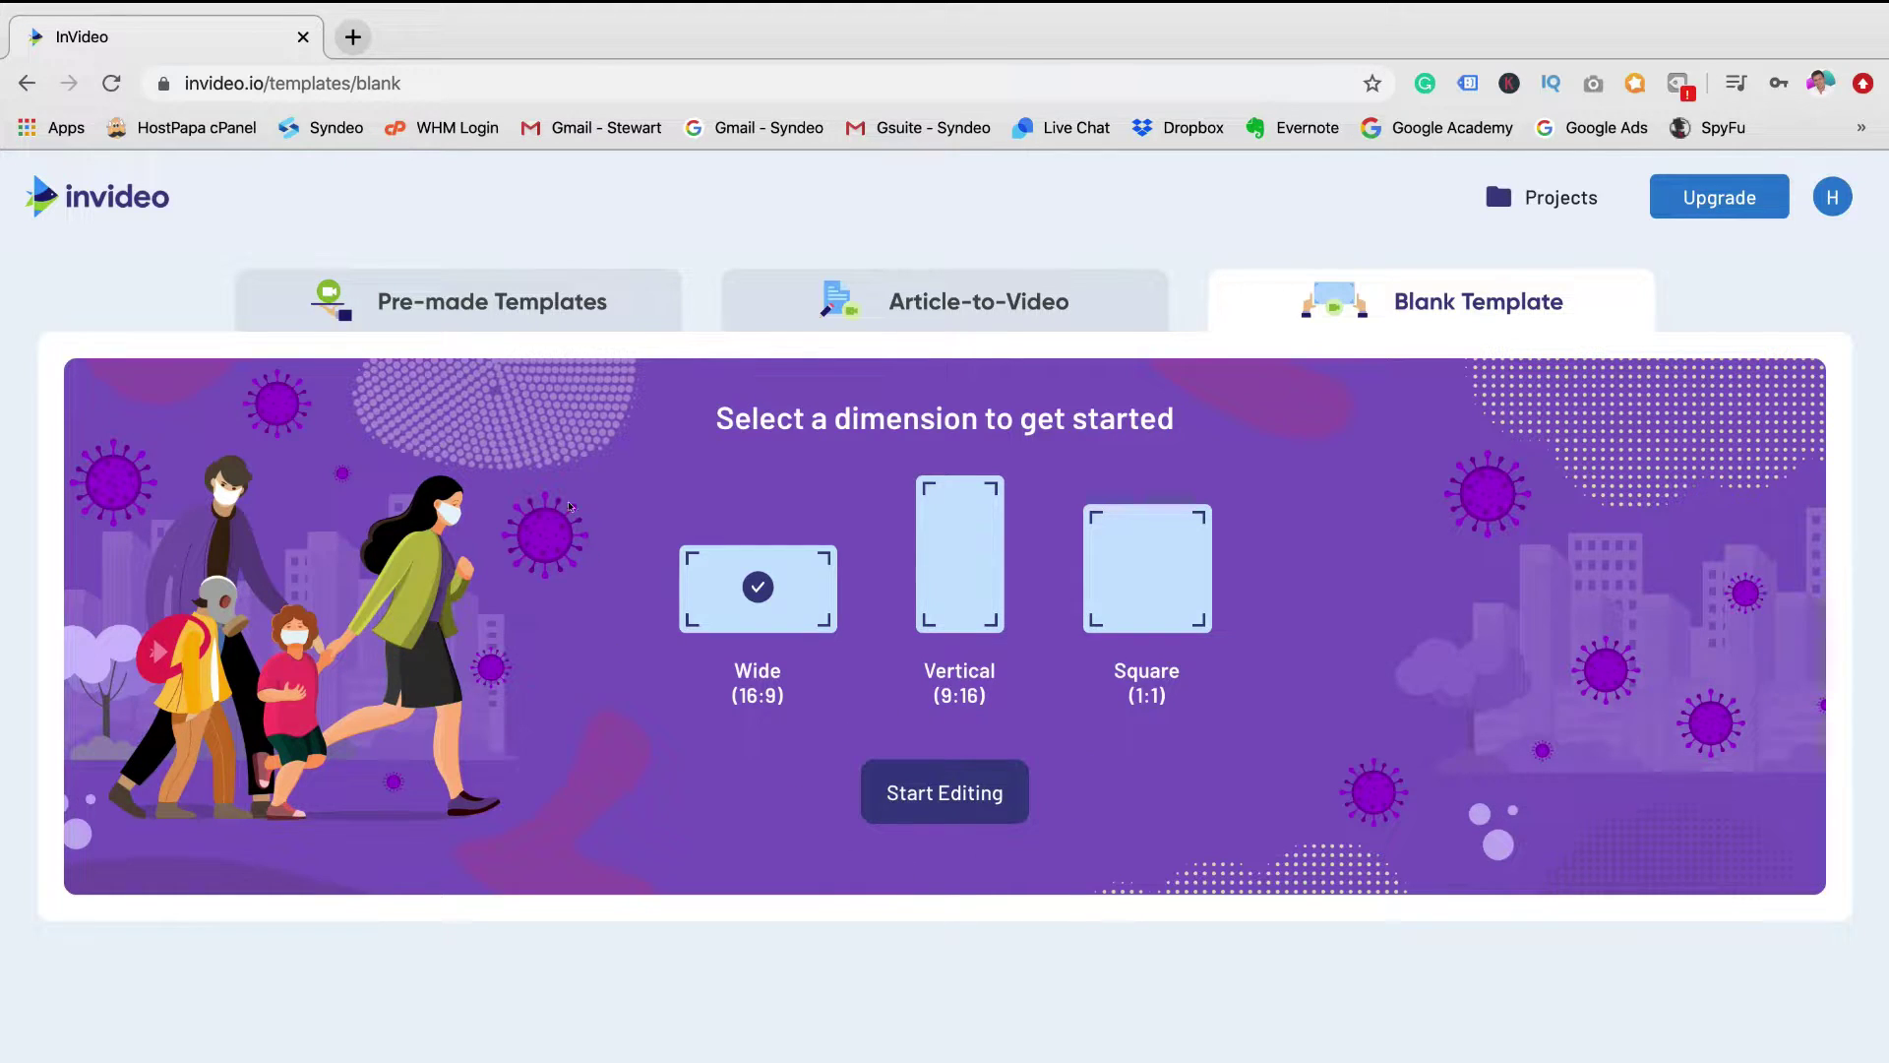
left_click(485, 291)
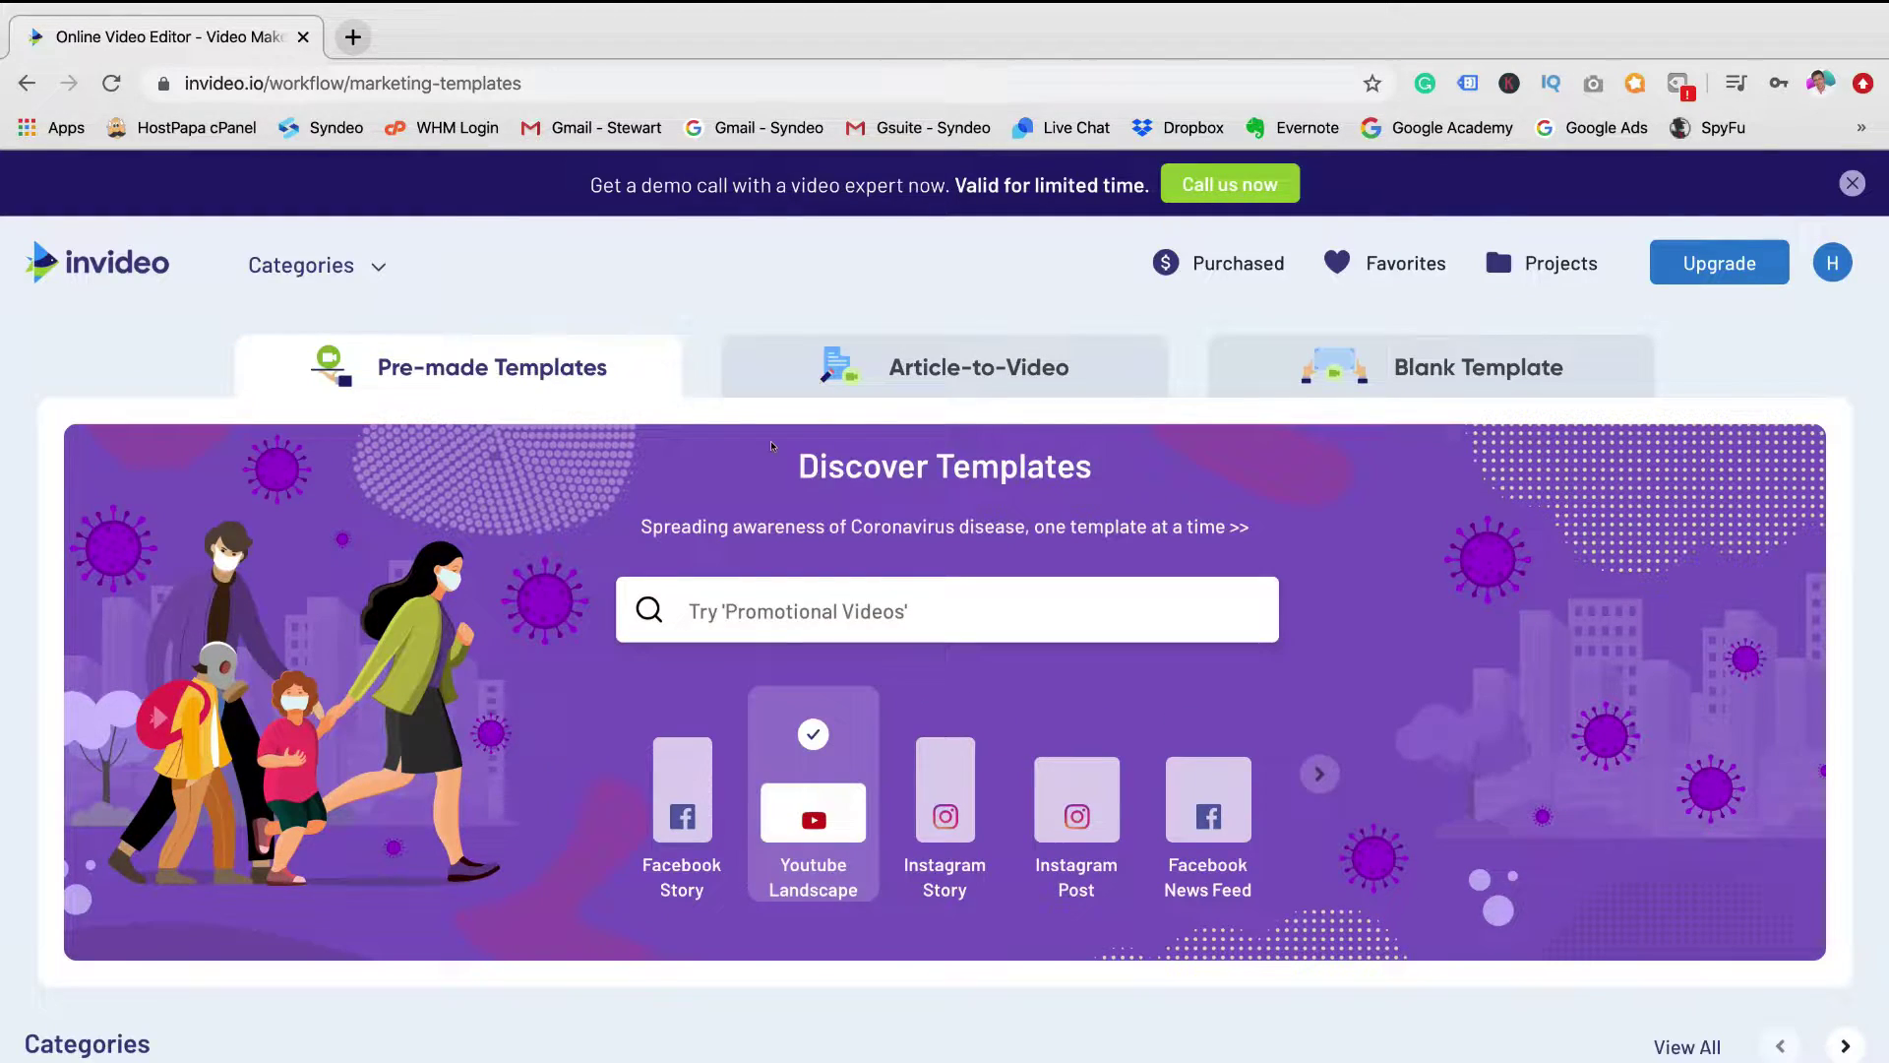
Step: Scroll through the marketing templates page and back up toward the Pre-made Templates search and platform formats
scroll(1455, 608, "down", 3)
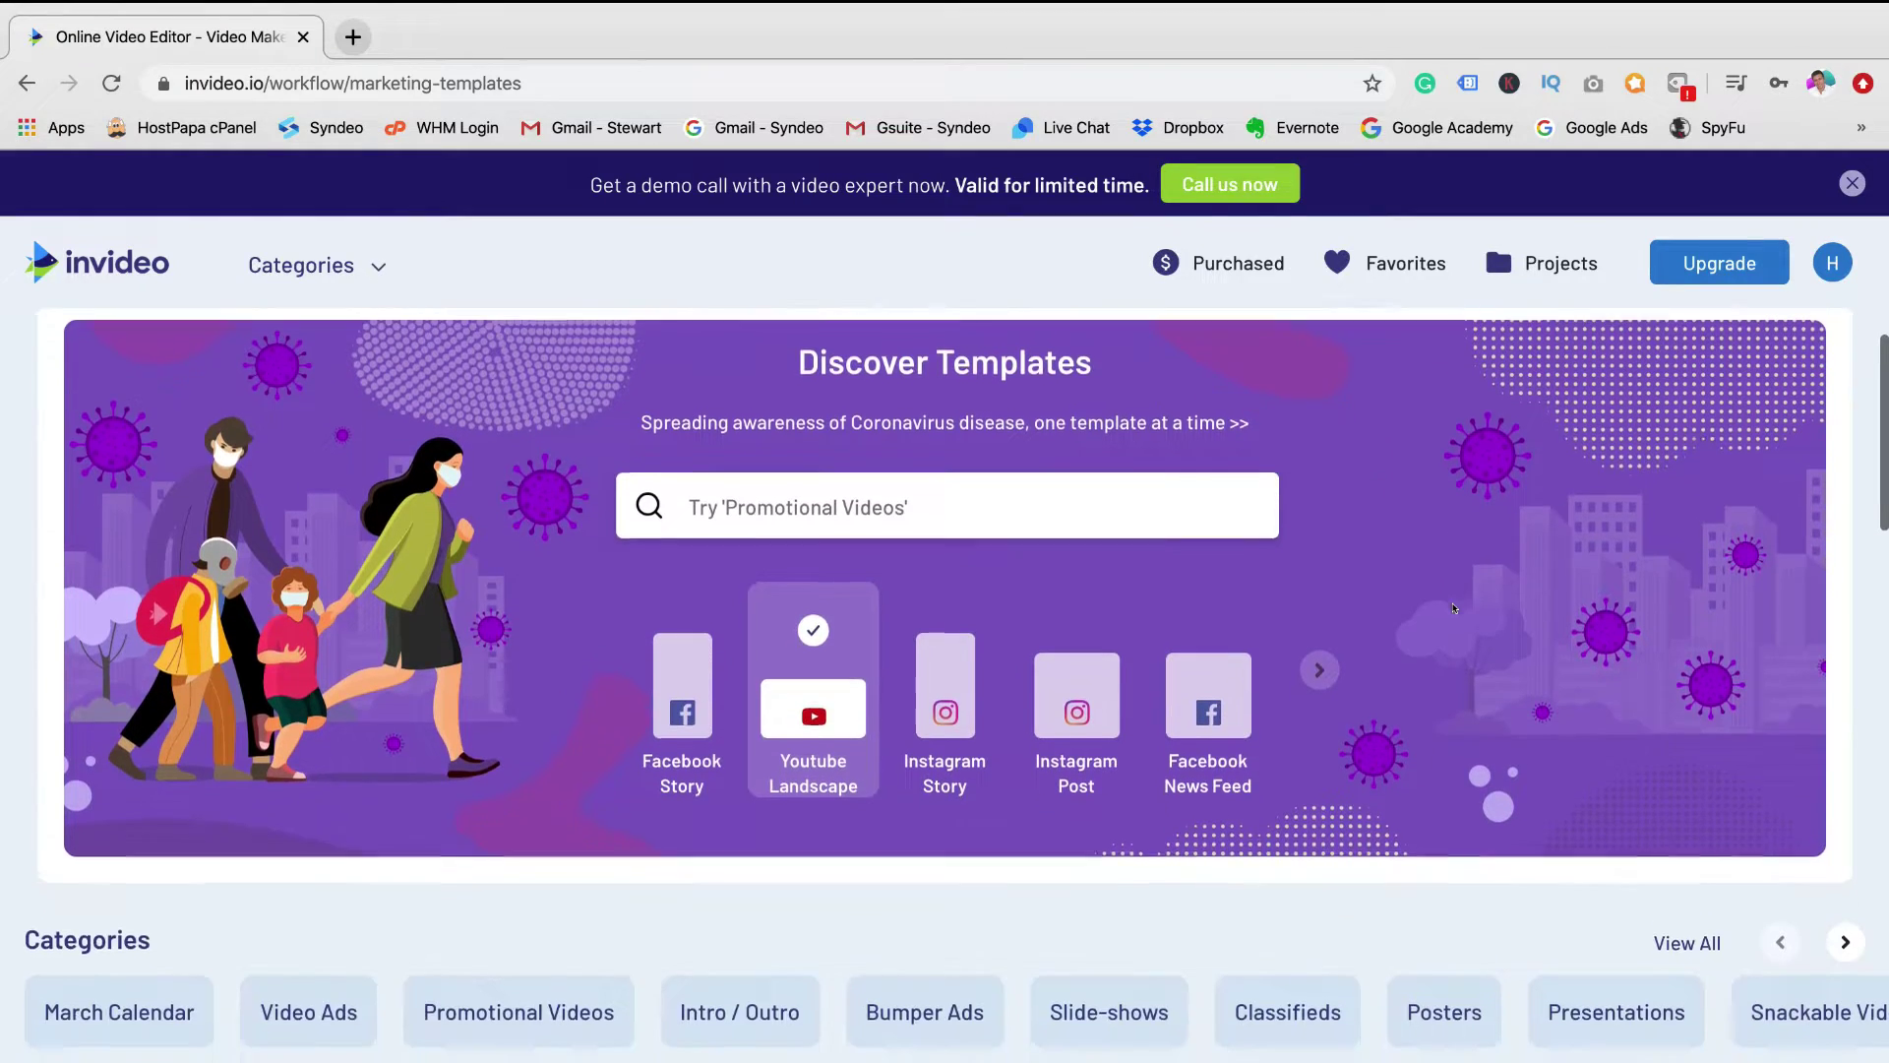
scroll(1207, 763, "down", 2)
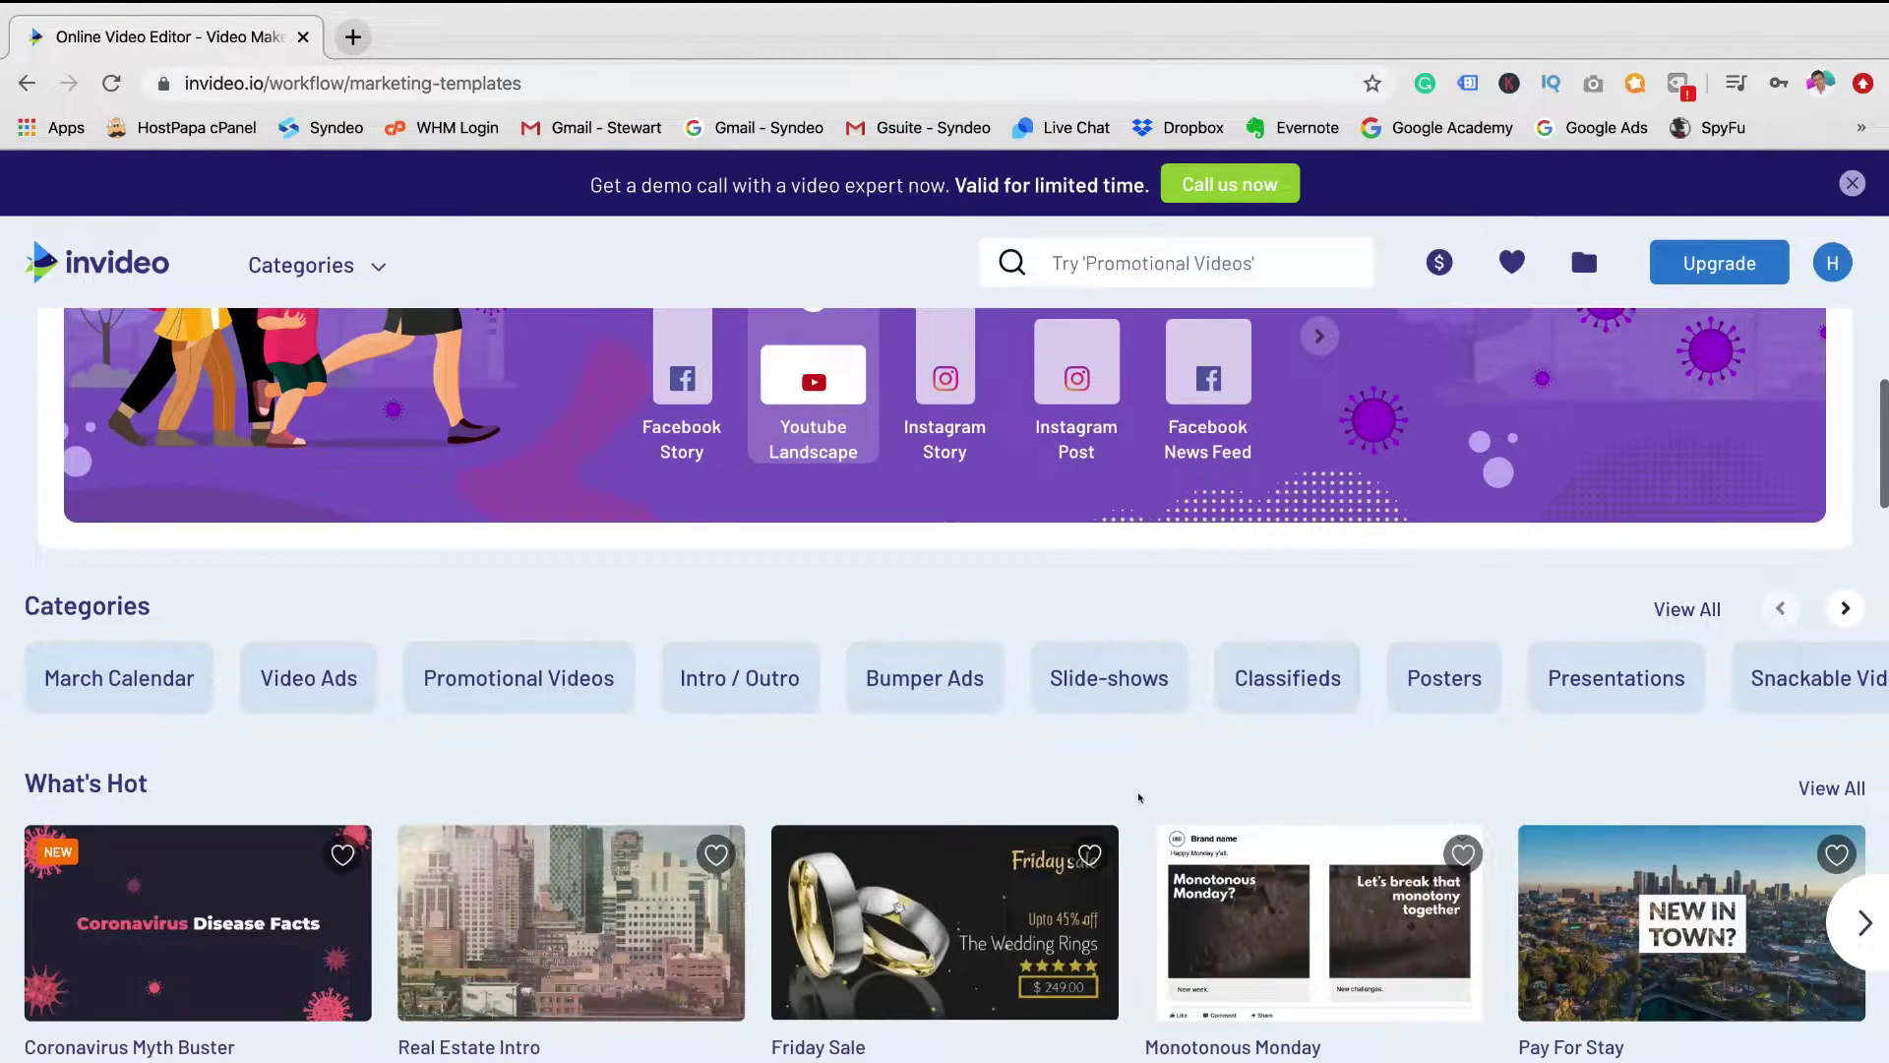
scroll(1136, 795, "down", 3)
scroll(1138, 797, "down", 2)
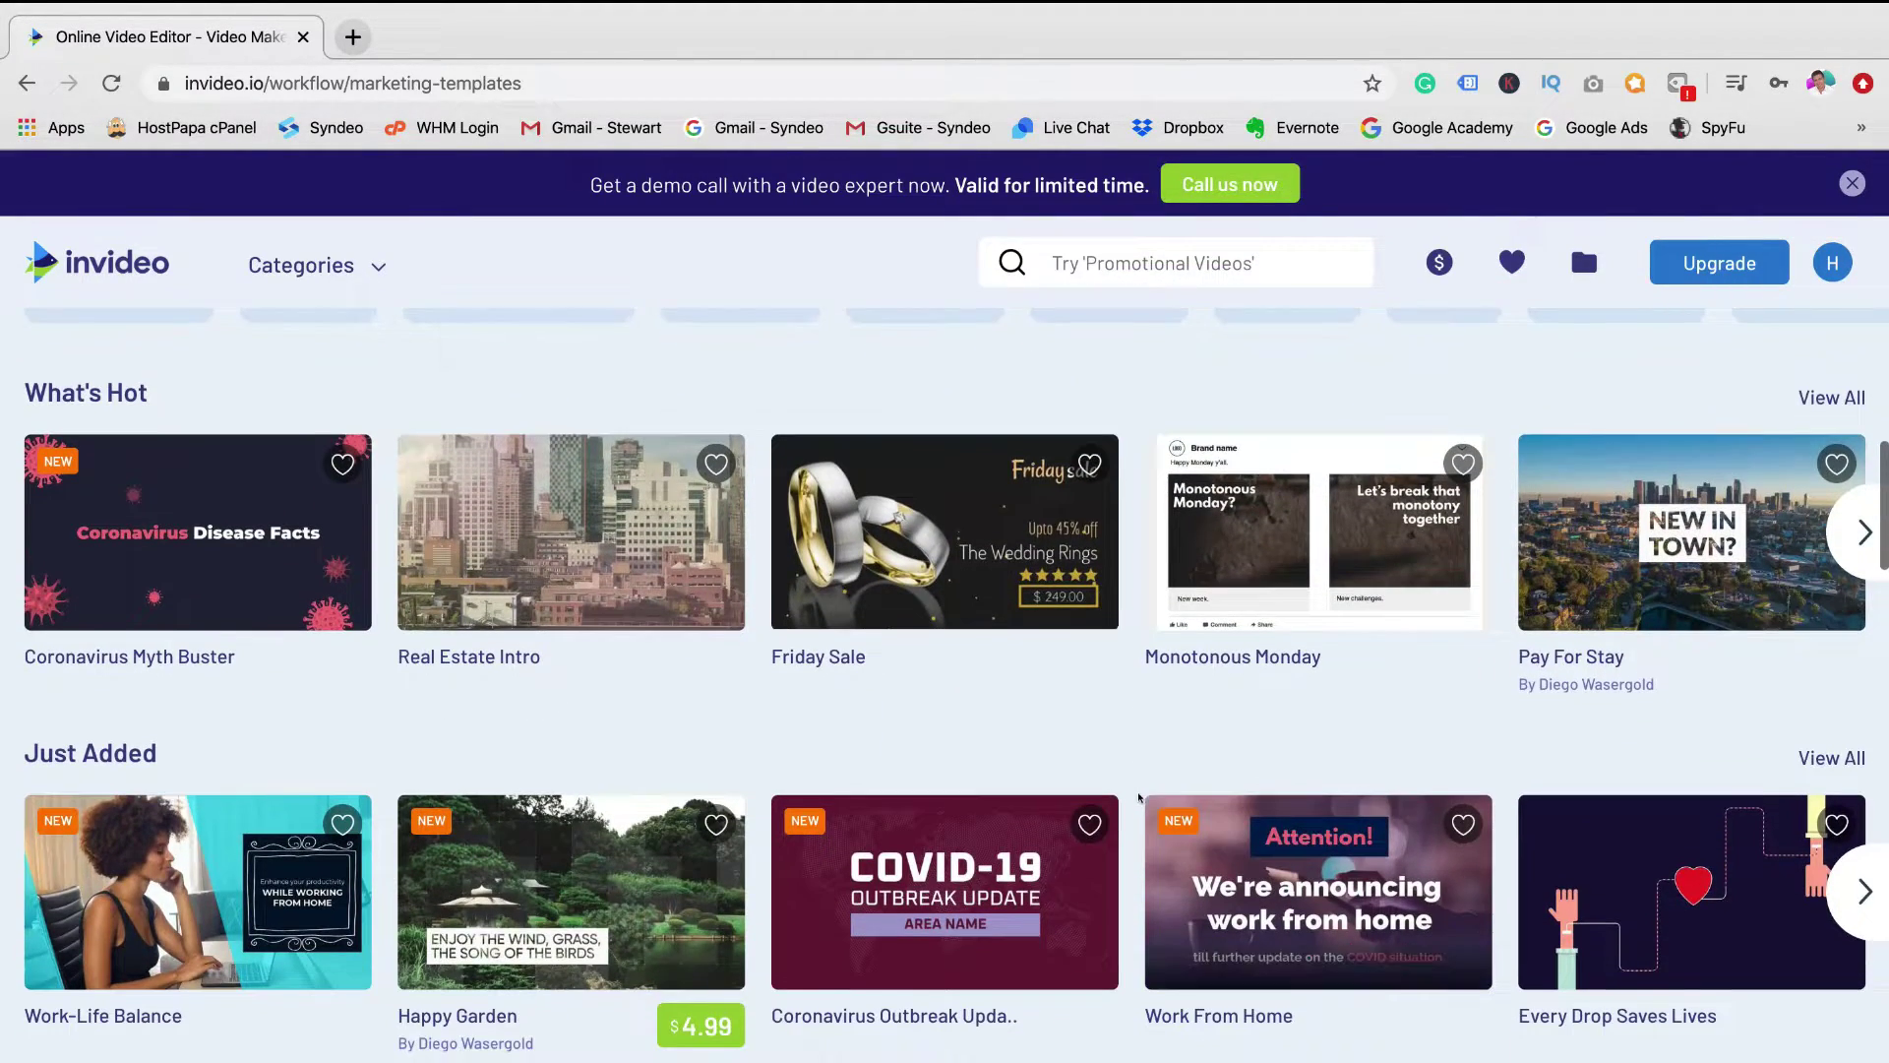
scroll(1139, 797, "down", 5)
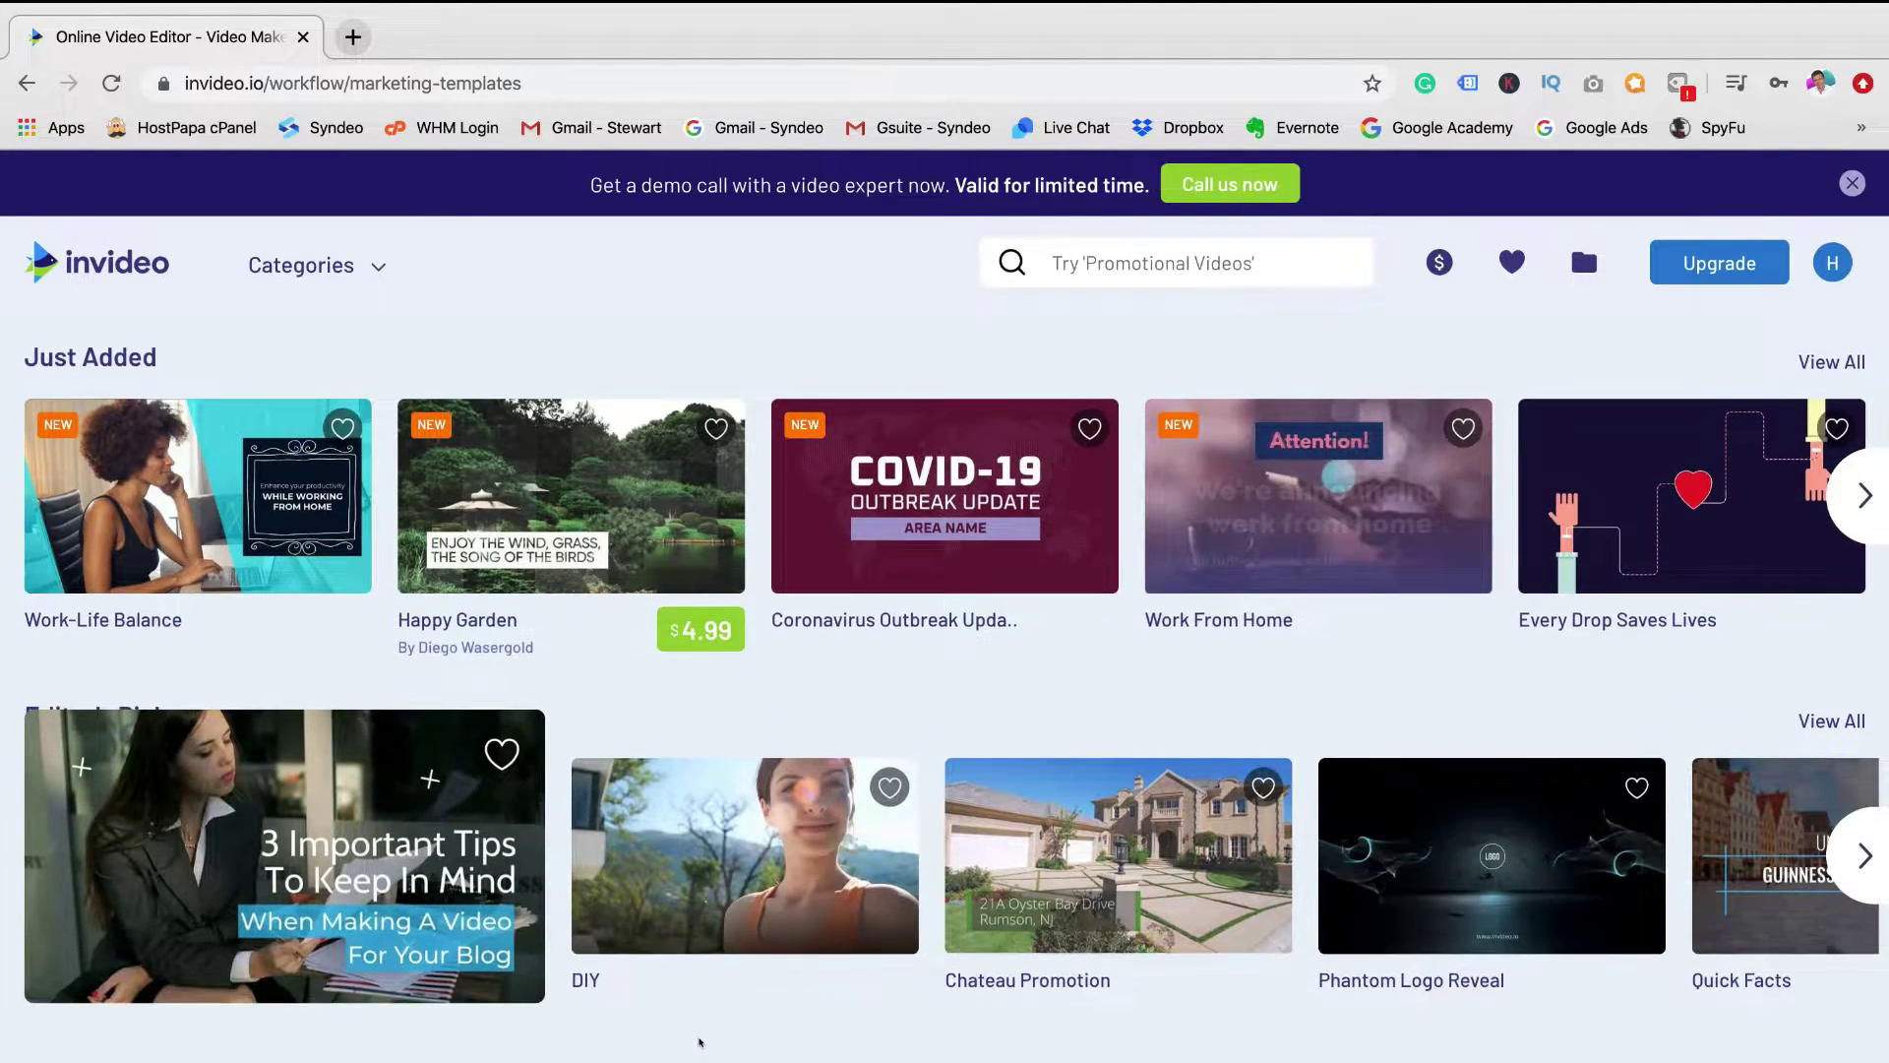
scroll(494, 905, "down", 5)
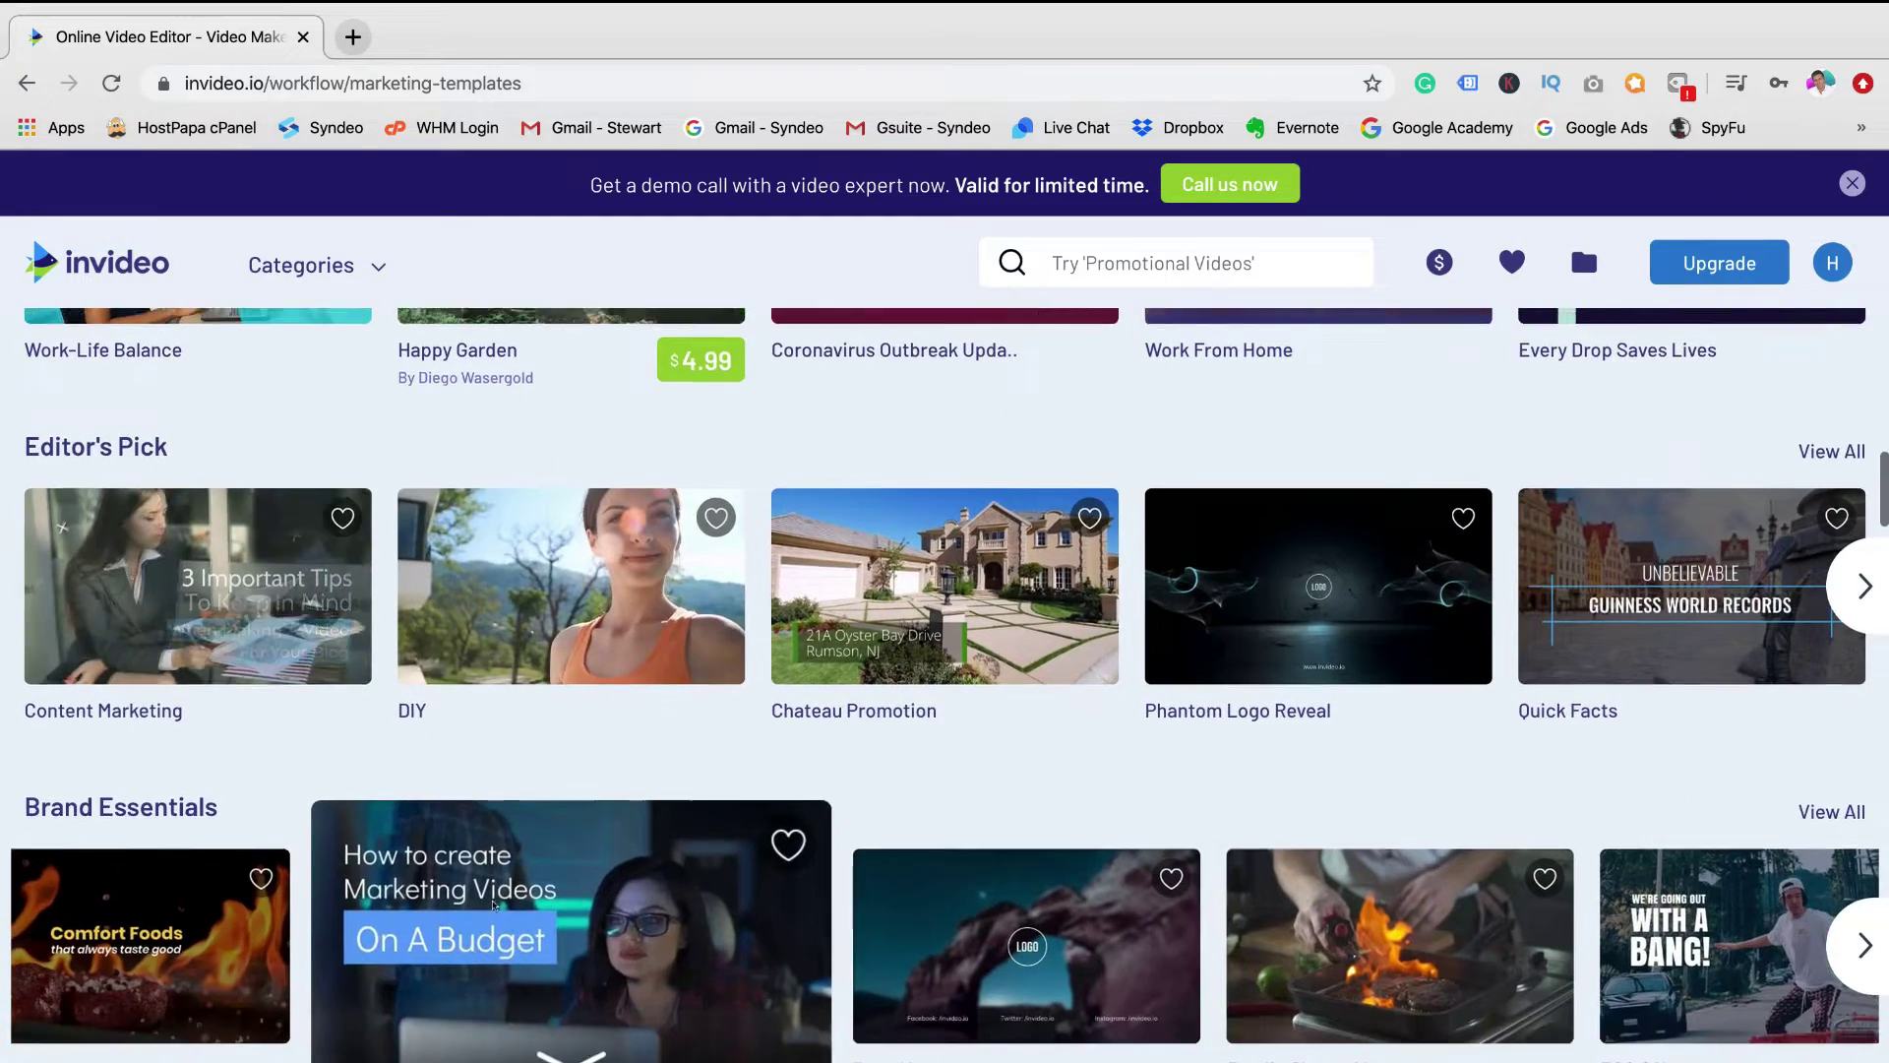
scroll(494, 905, "down", 4)
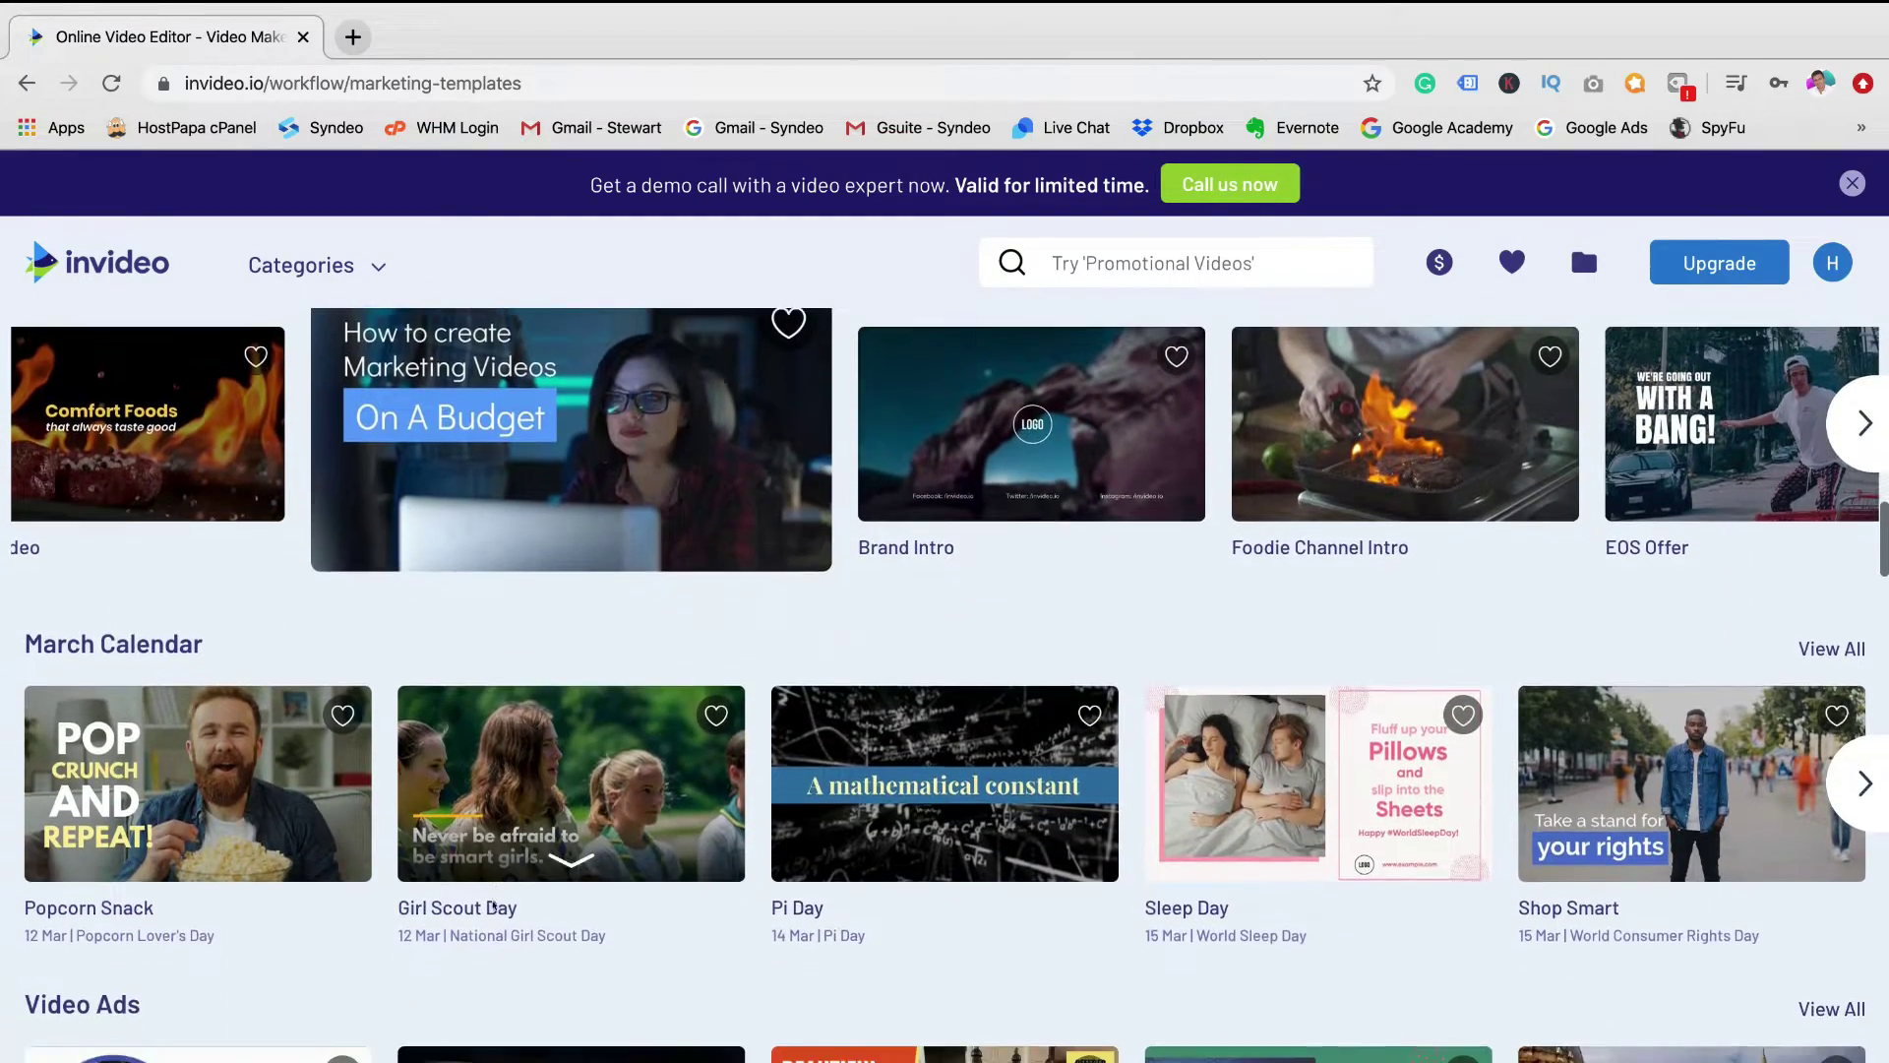
scroll(494, 905, "down", 8)
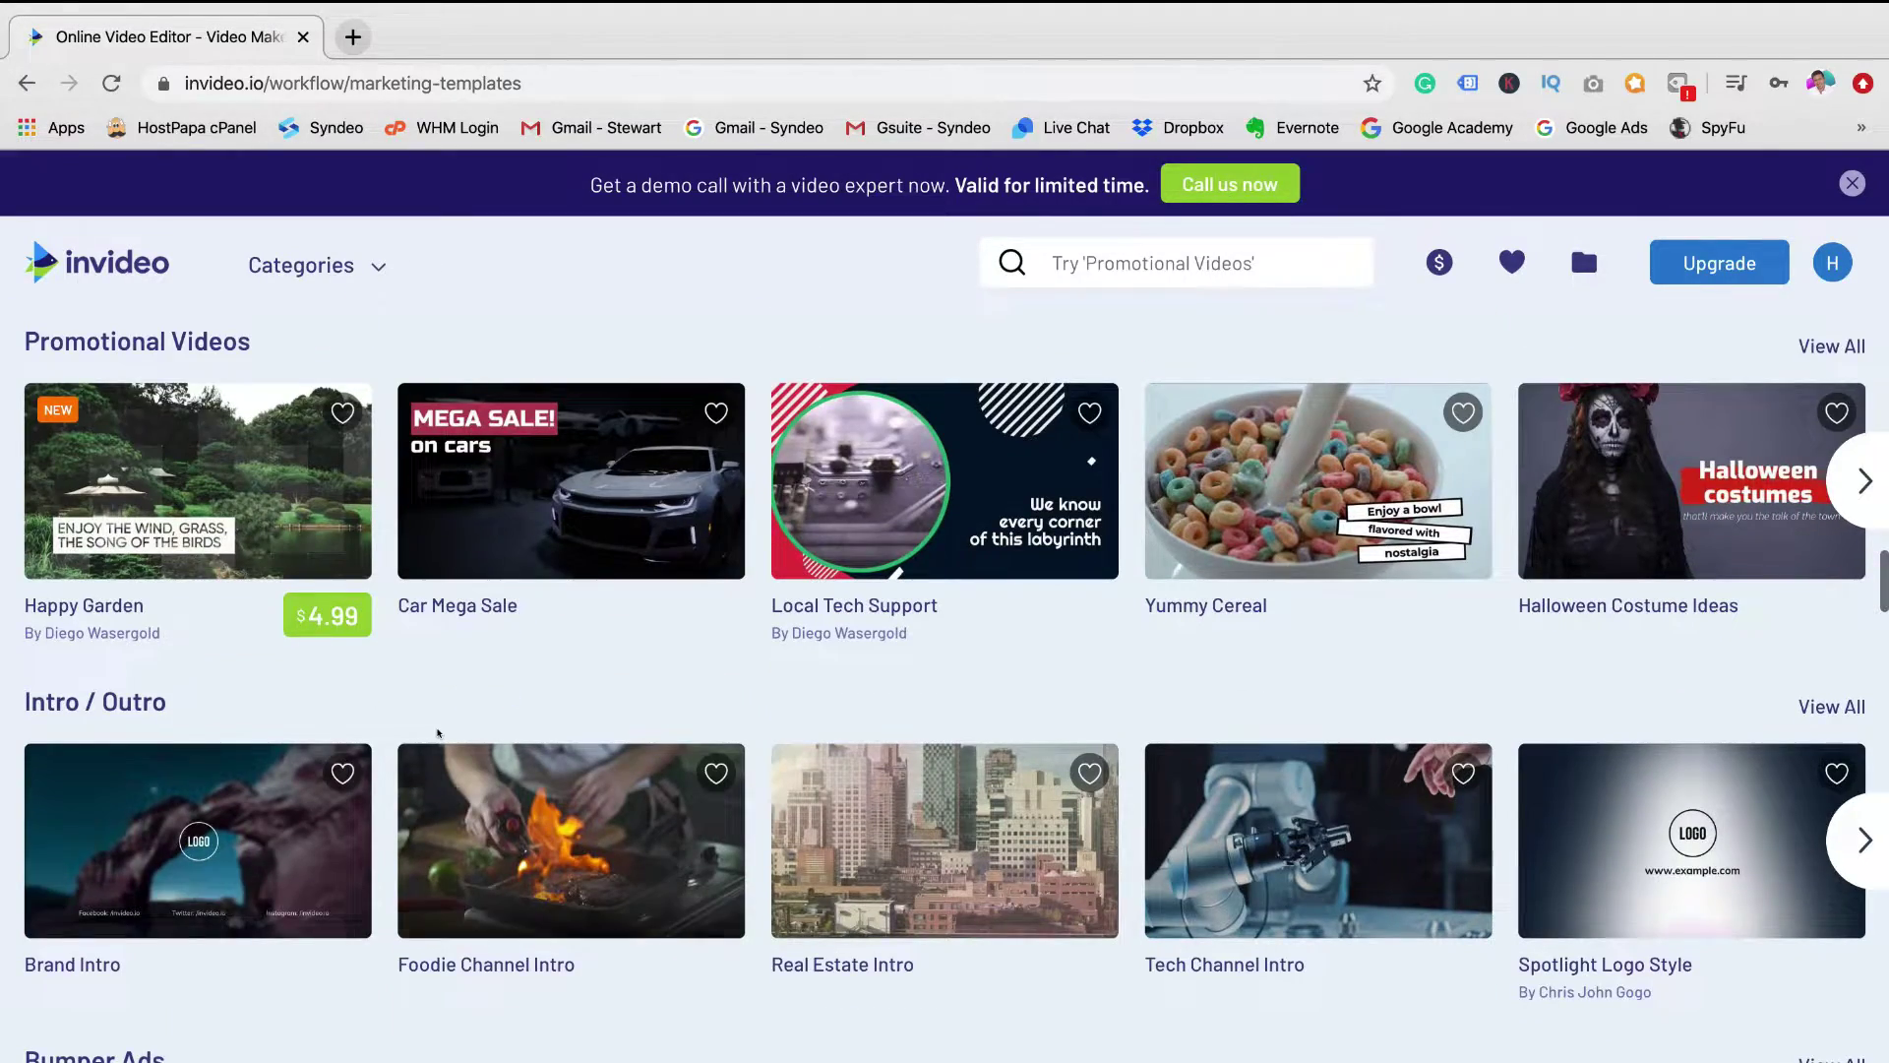
scroll(438, 733, "down", 10)
scroll(266, 960, "down", 6)
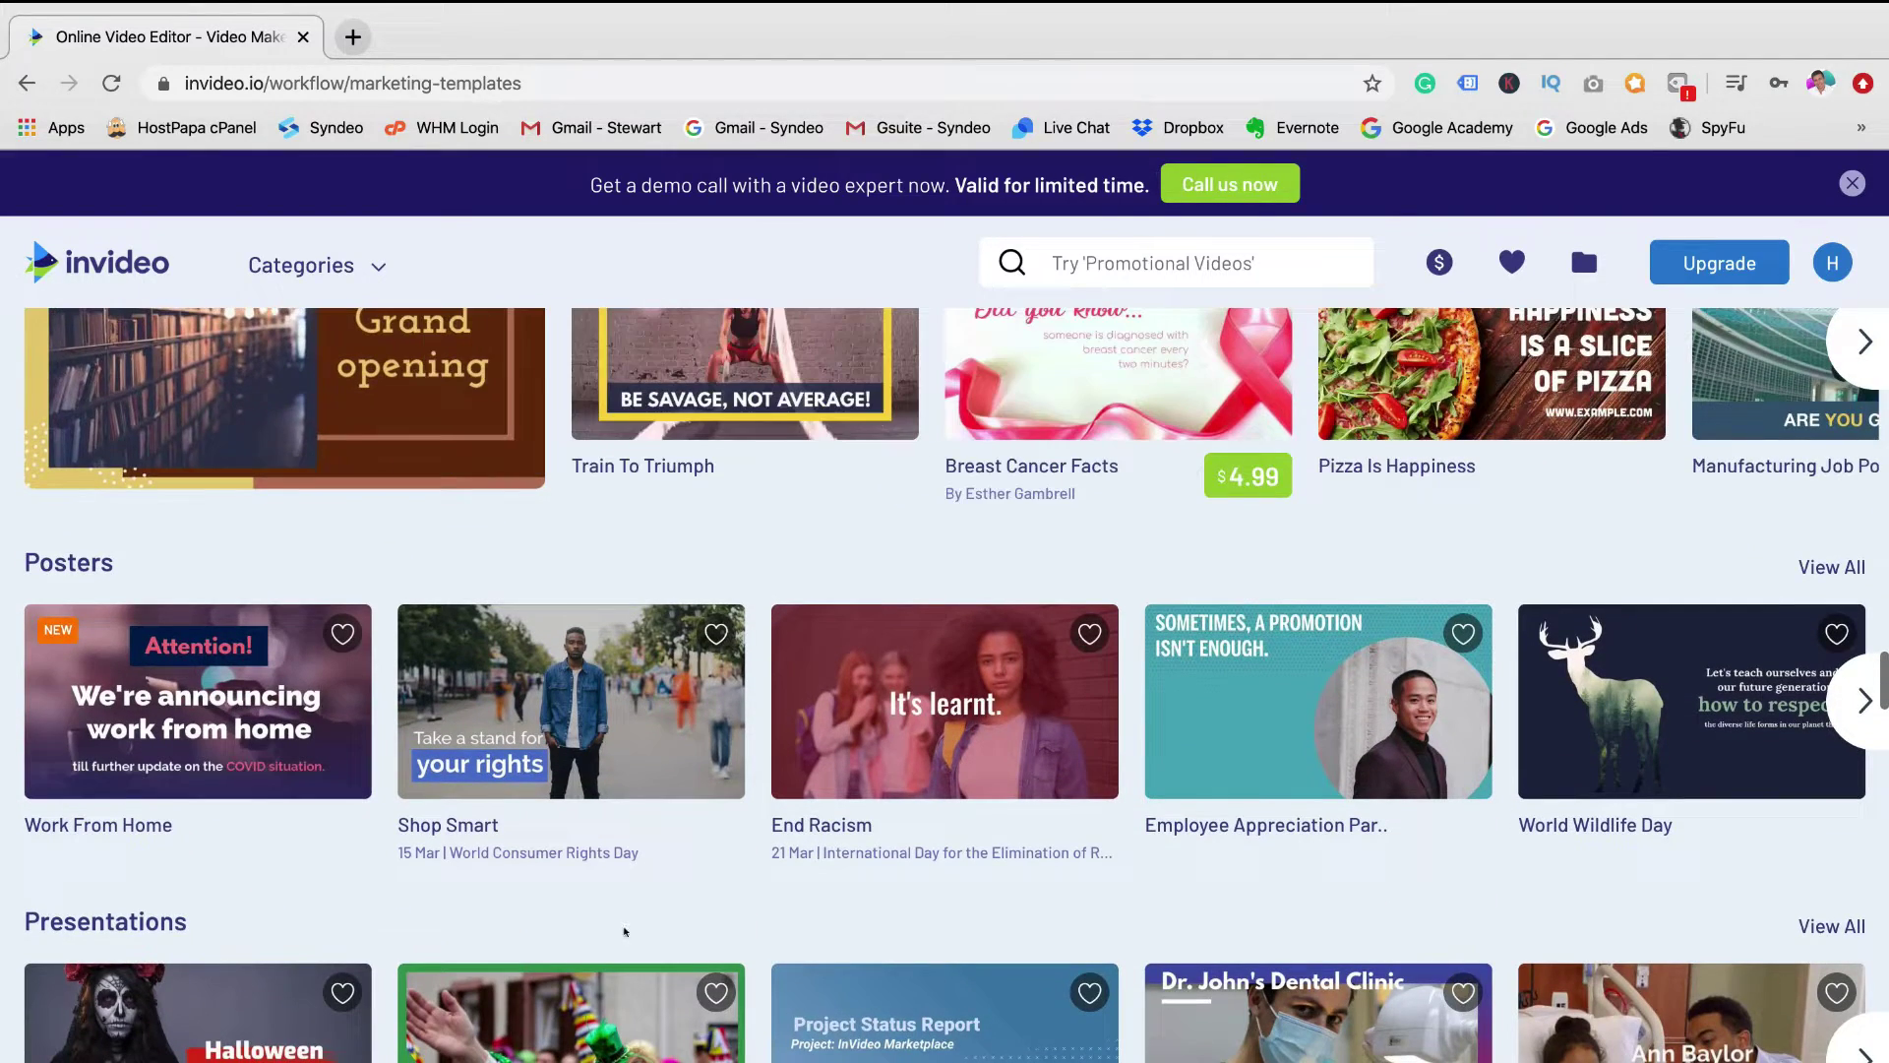
scroll(622, 932, "up", 15)
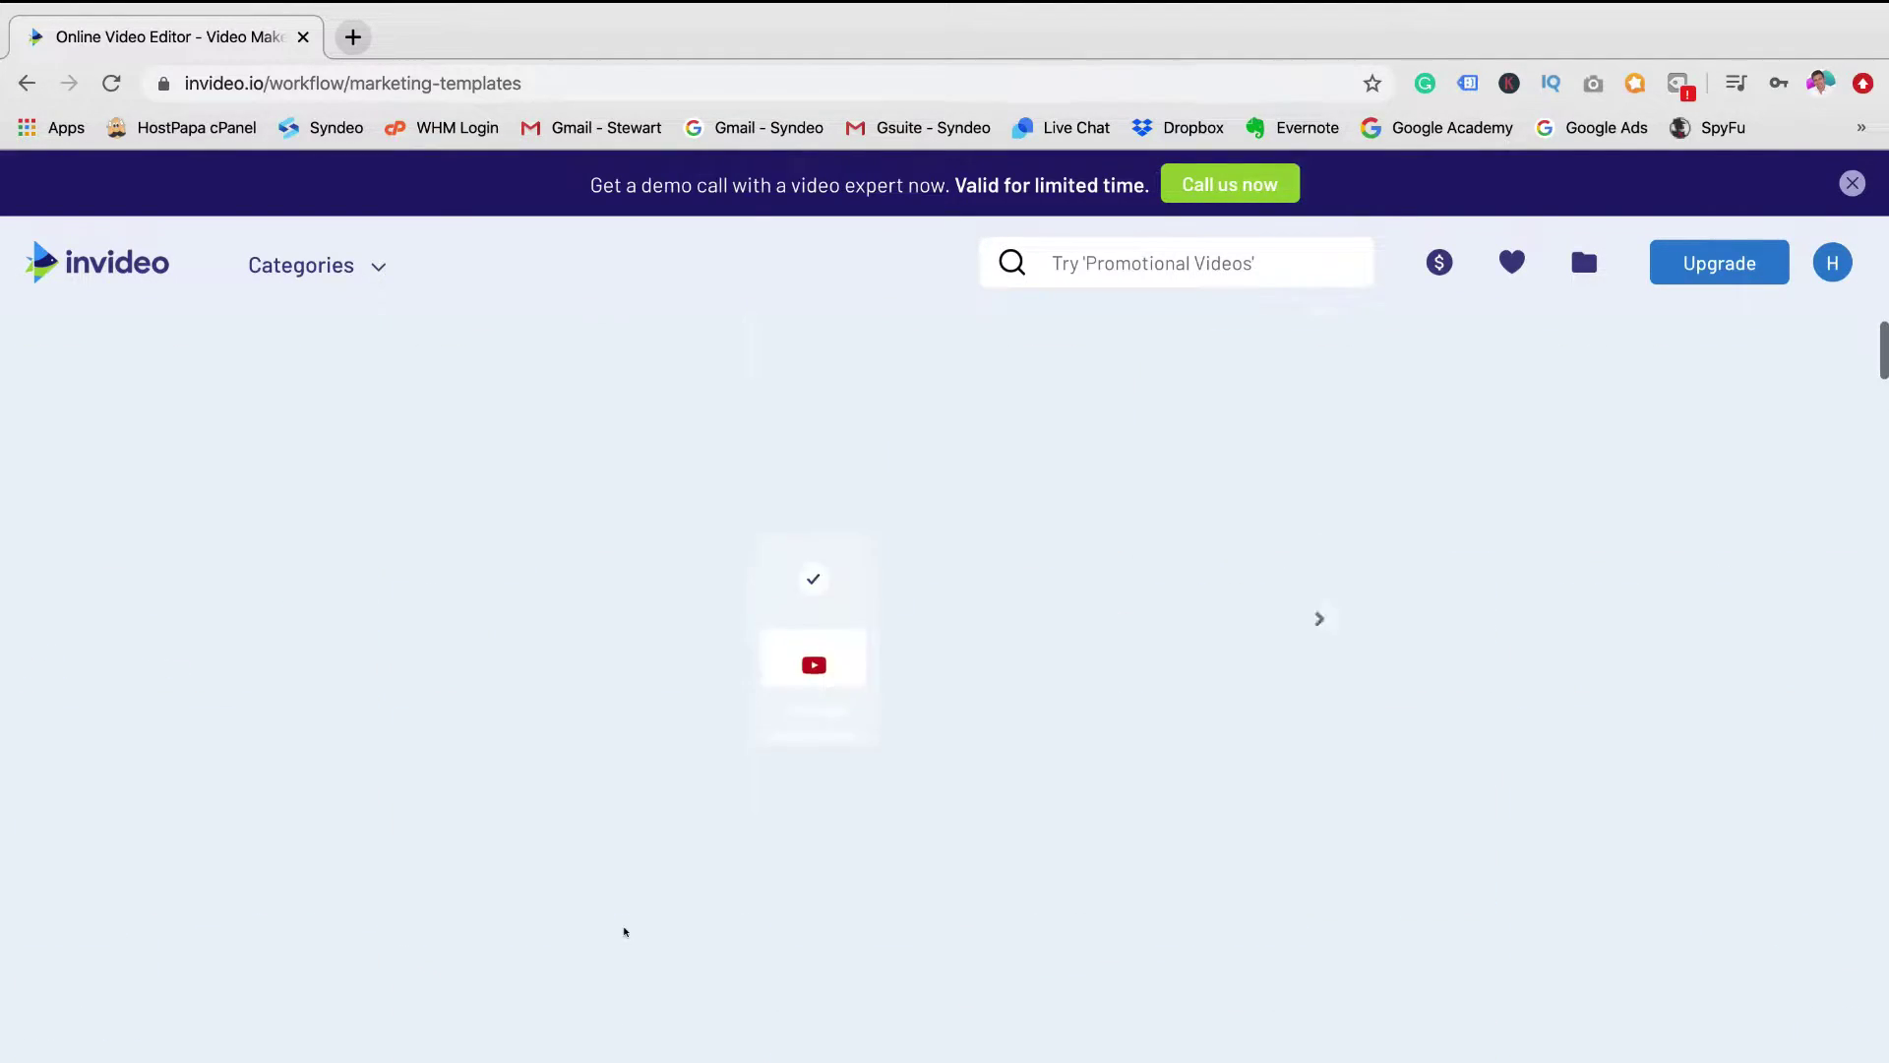
scroll(624, 932, "up", 2)
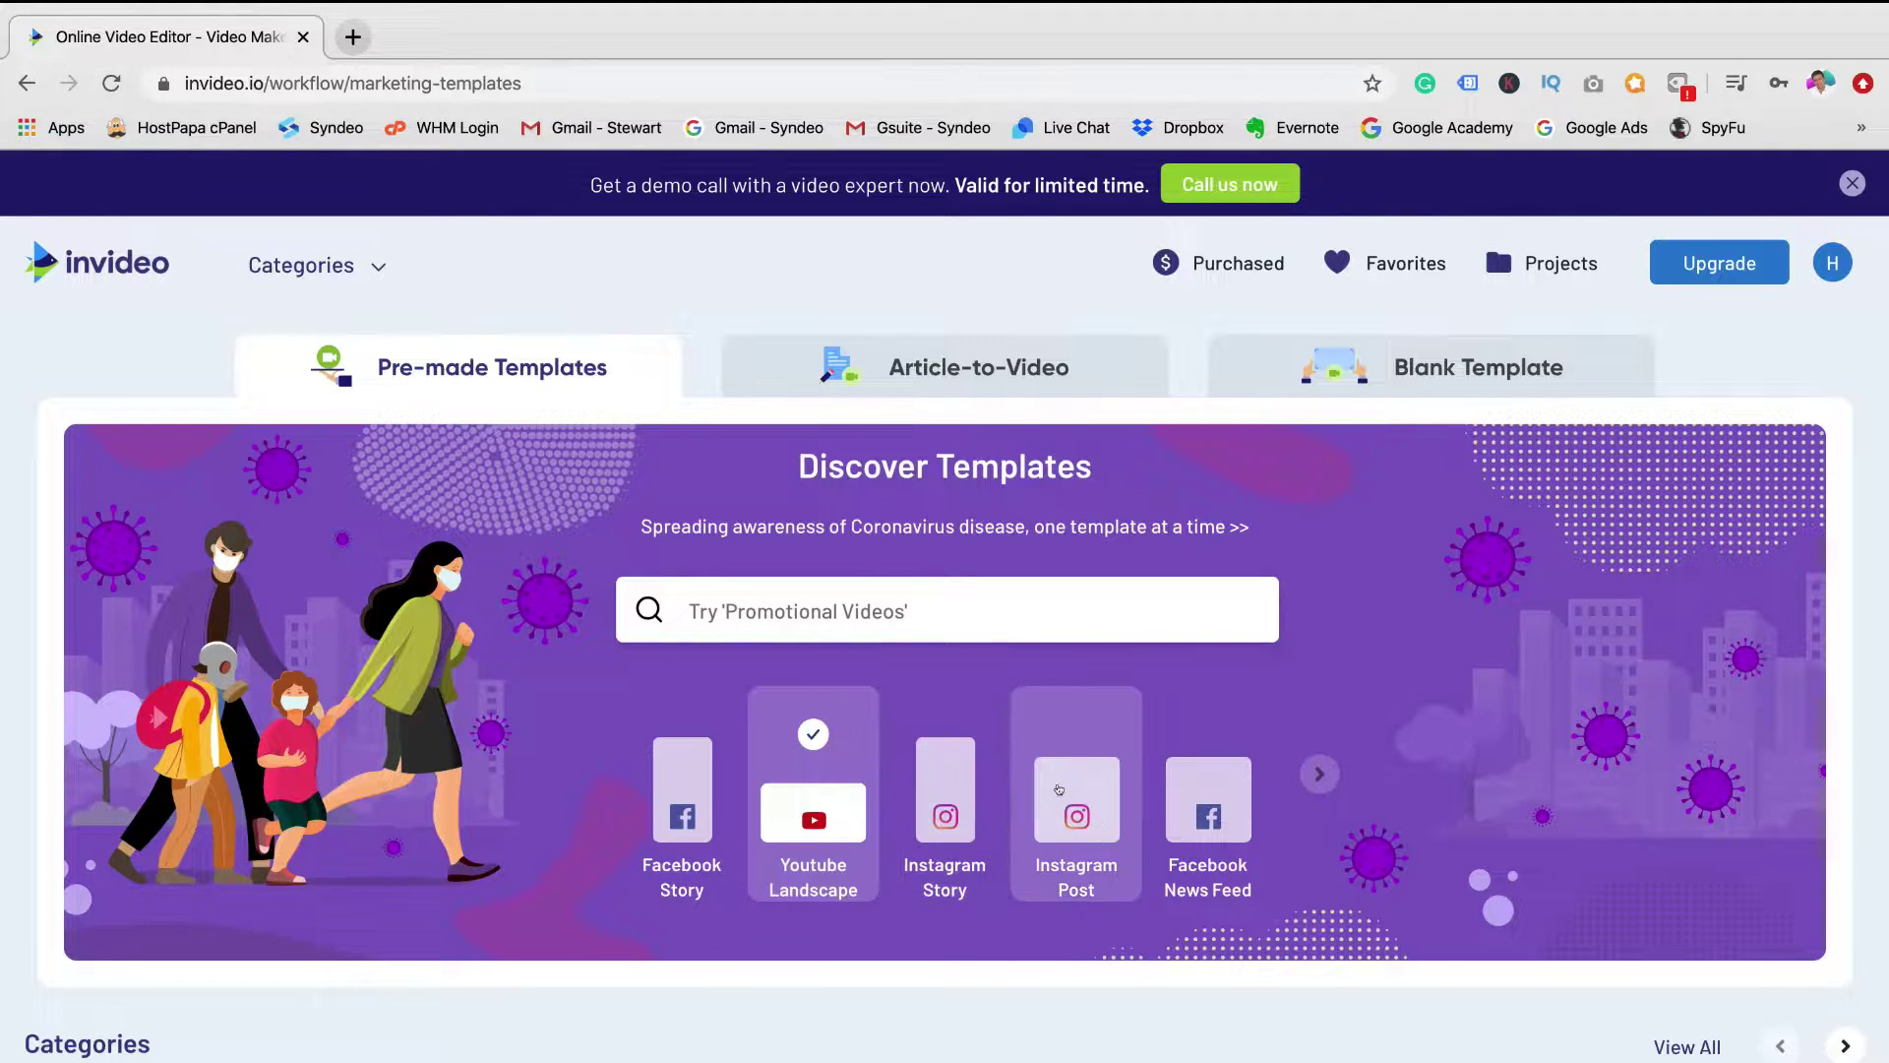
Step: Page through the platform formats, enter 'Facebook ad' in the template search and open the account menu
left_click(1309, 773)
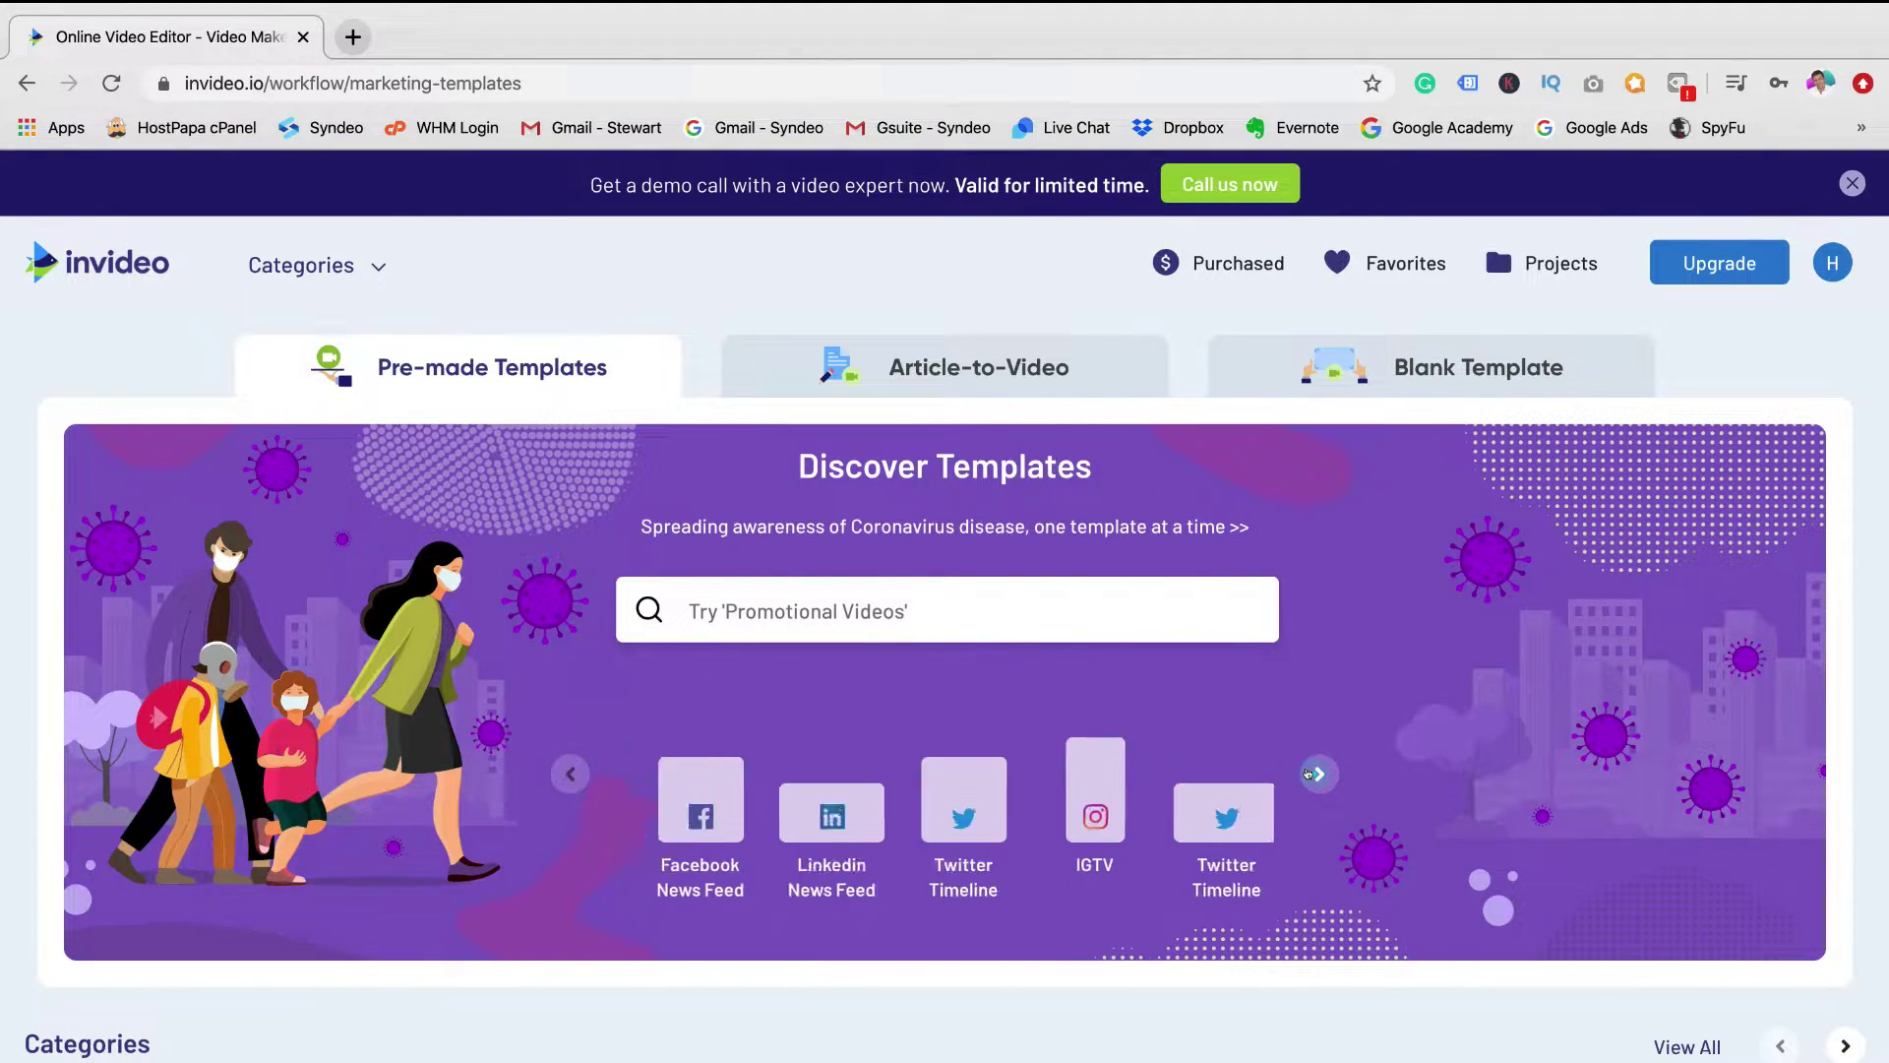
left_click(1310, 774)
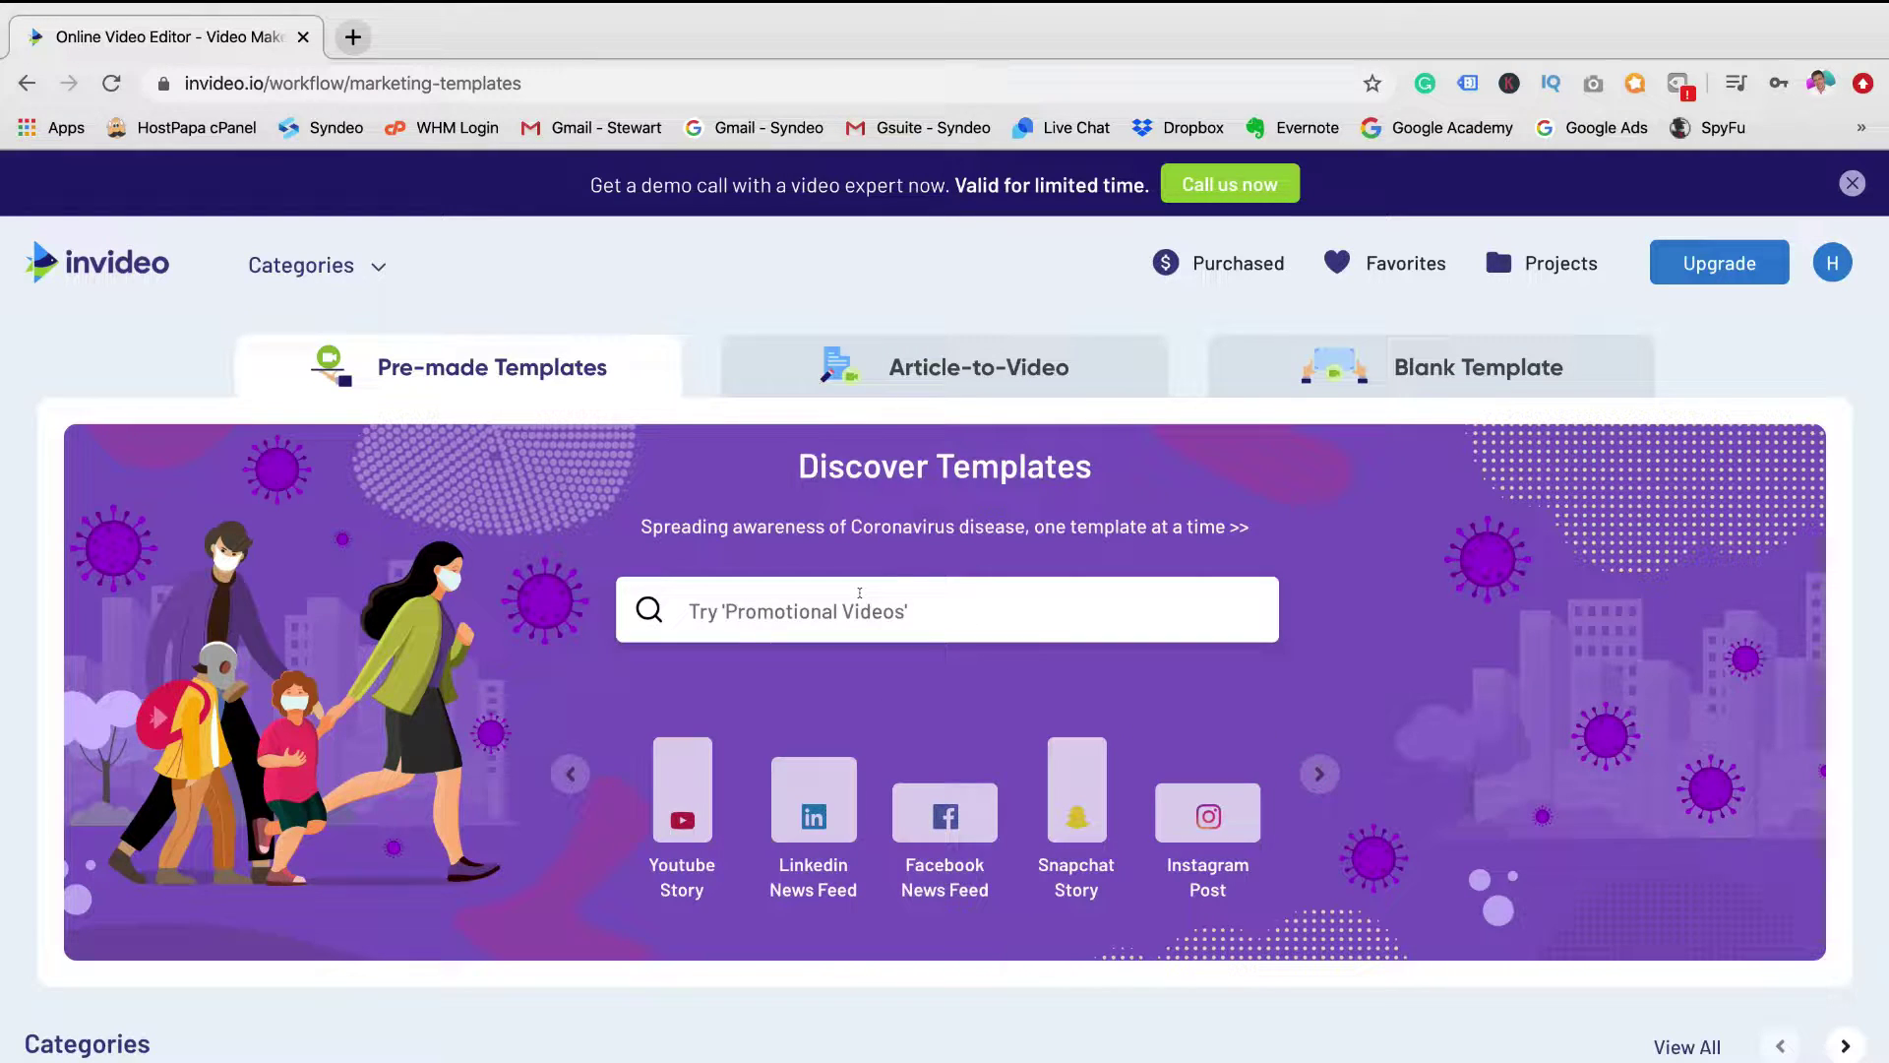
left_click(859, 592)
type("Facebook ad")
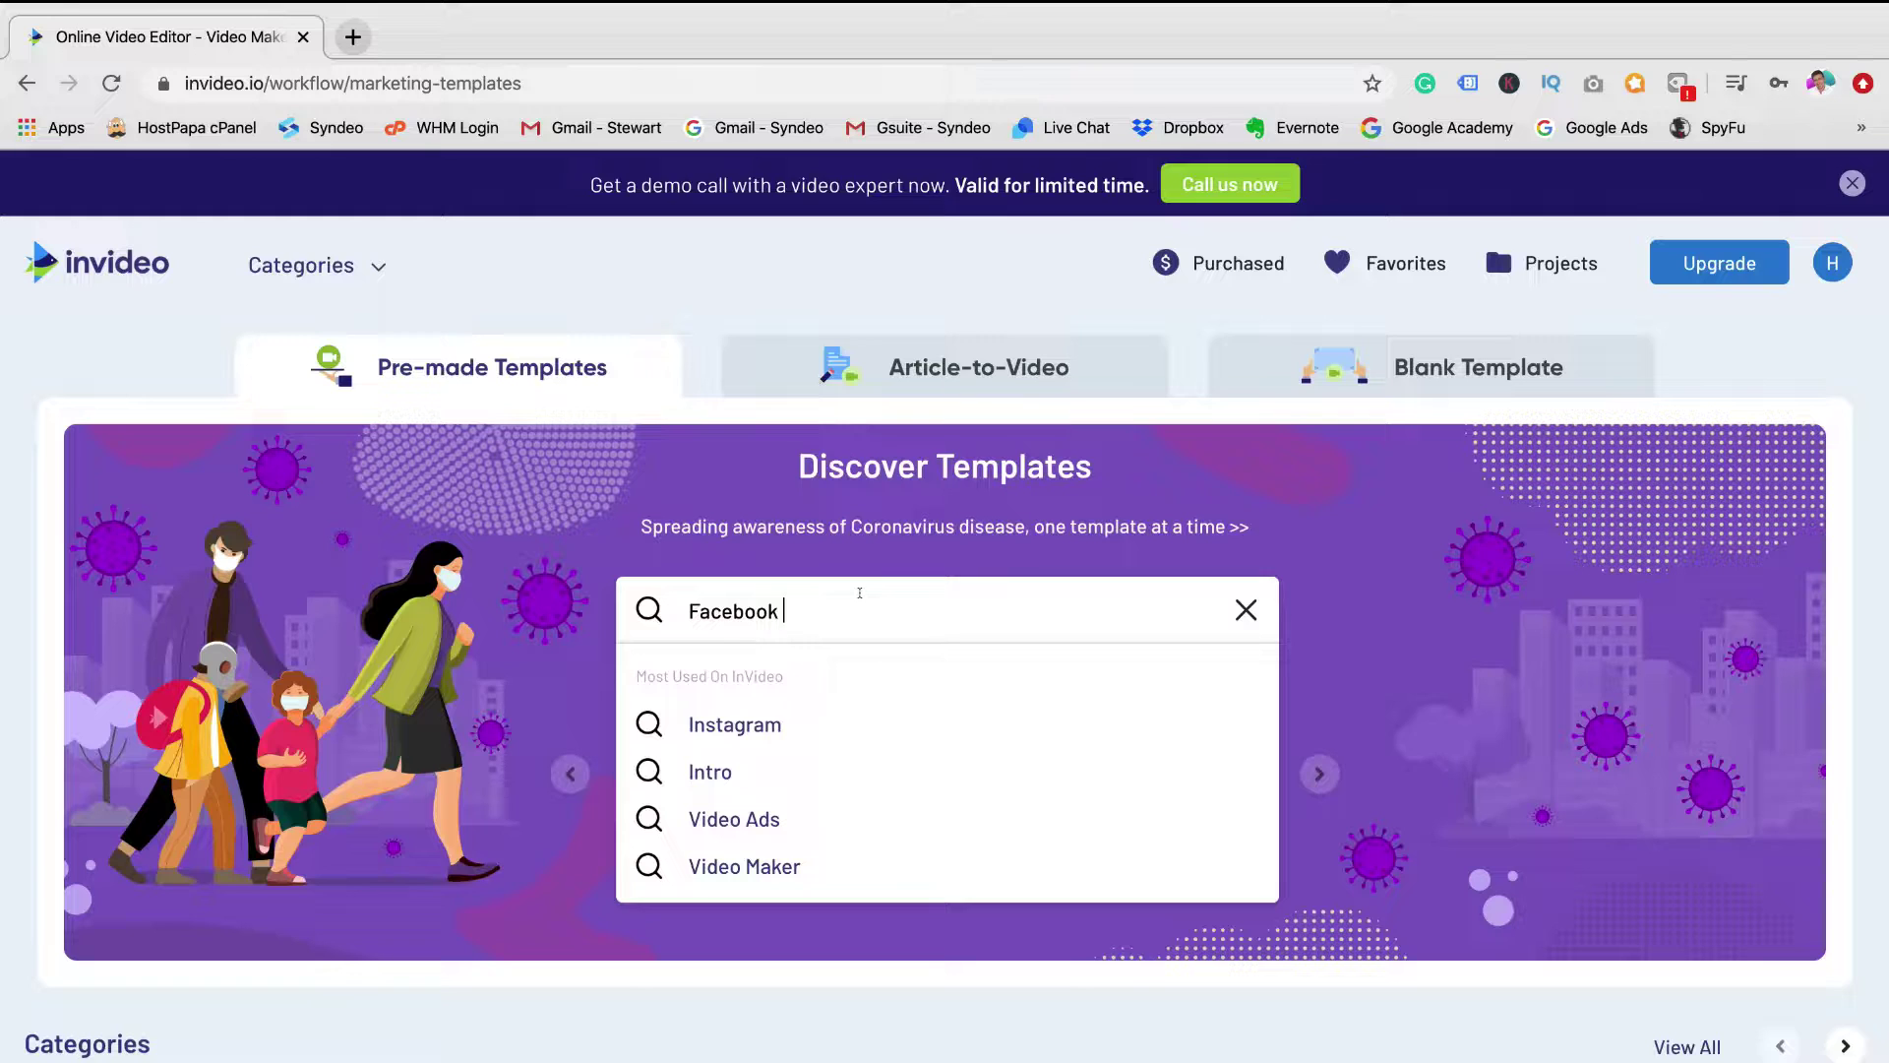
left_click(935, 559)
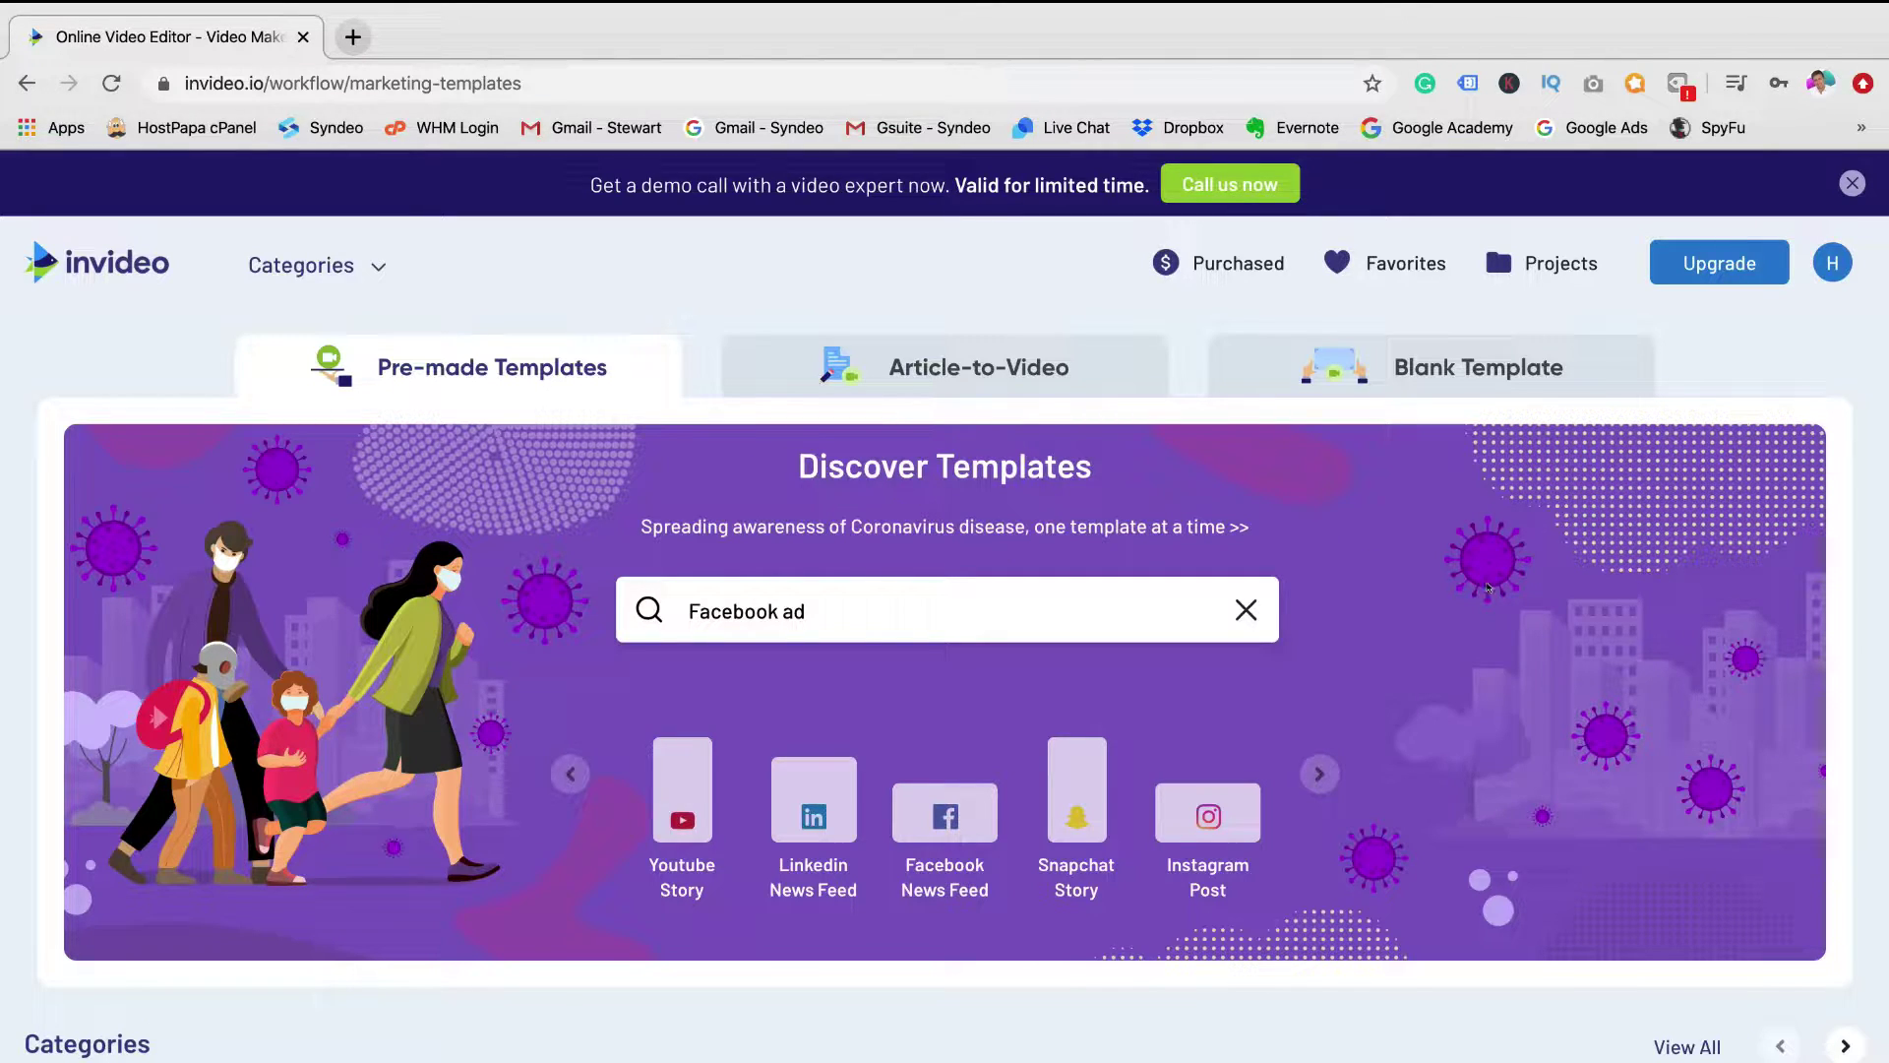
left_click(1829, 268)
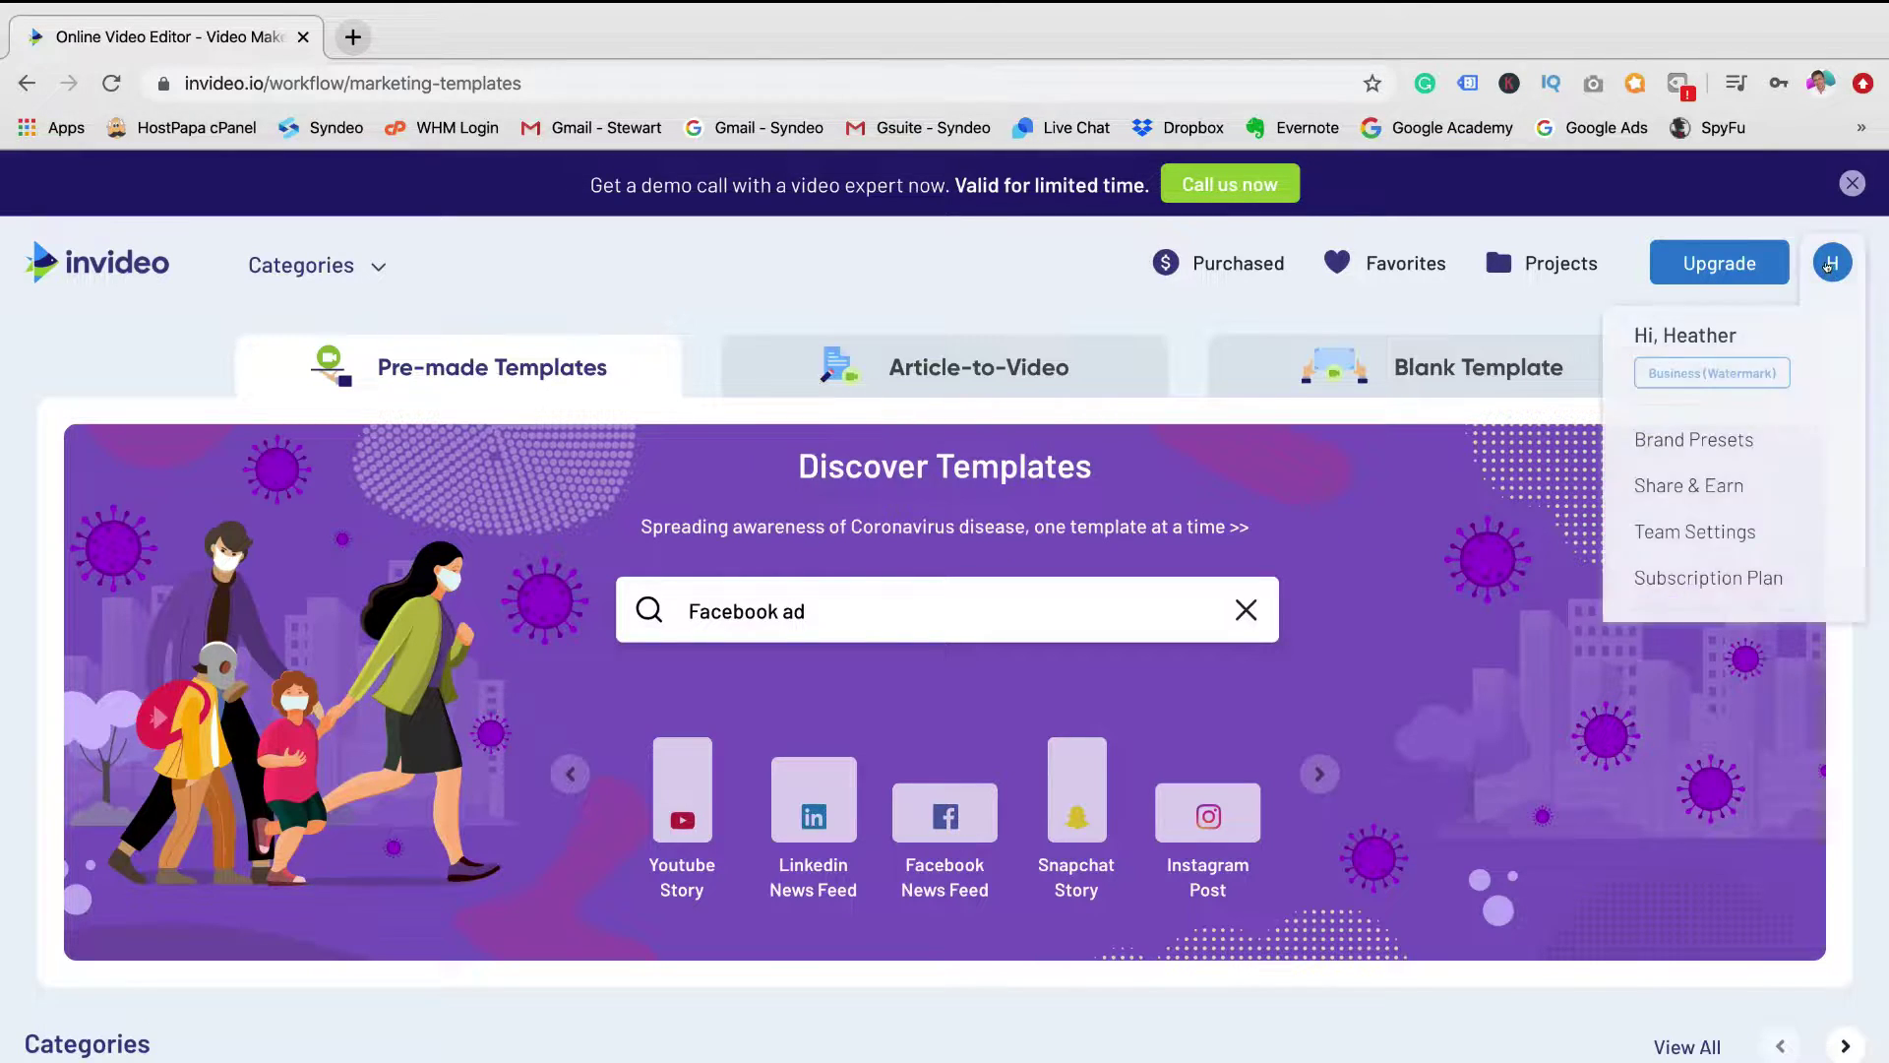
Step: Set Brand Presets to Syndeo Media with its logo, colours #6BD3FB and #FB936B, and social page handles
left_click(1695, 443)
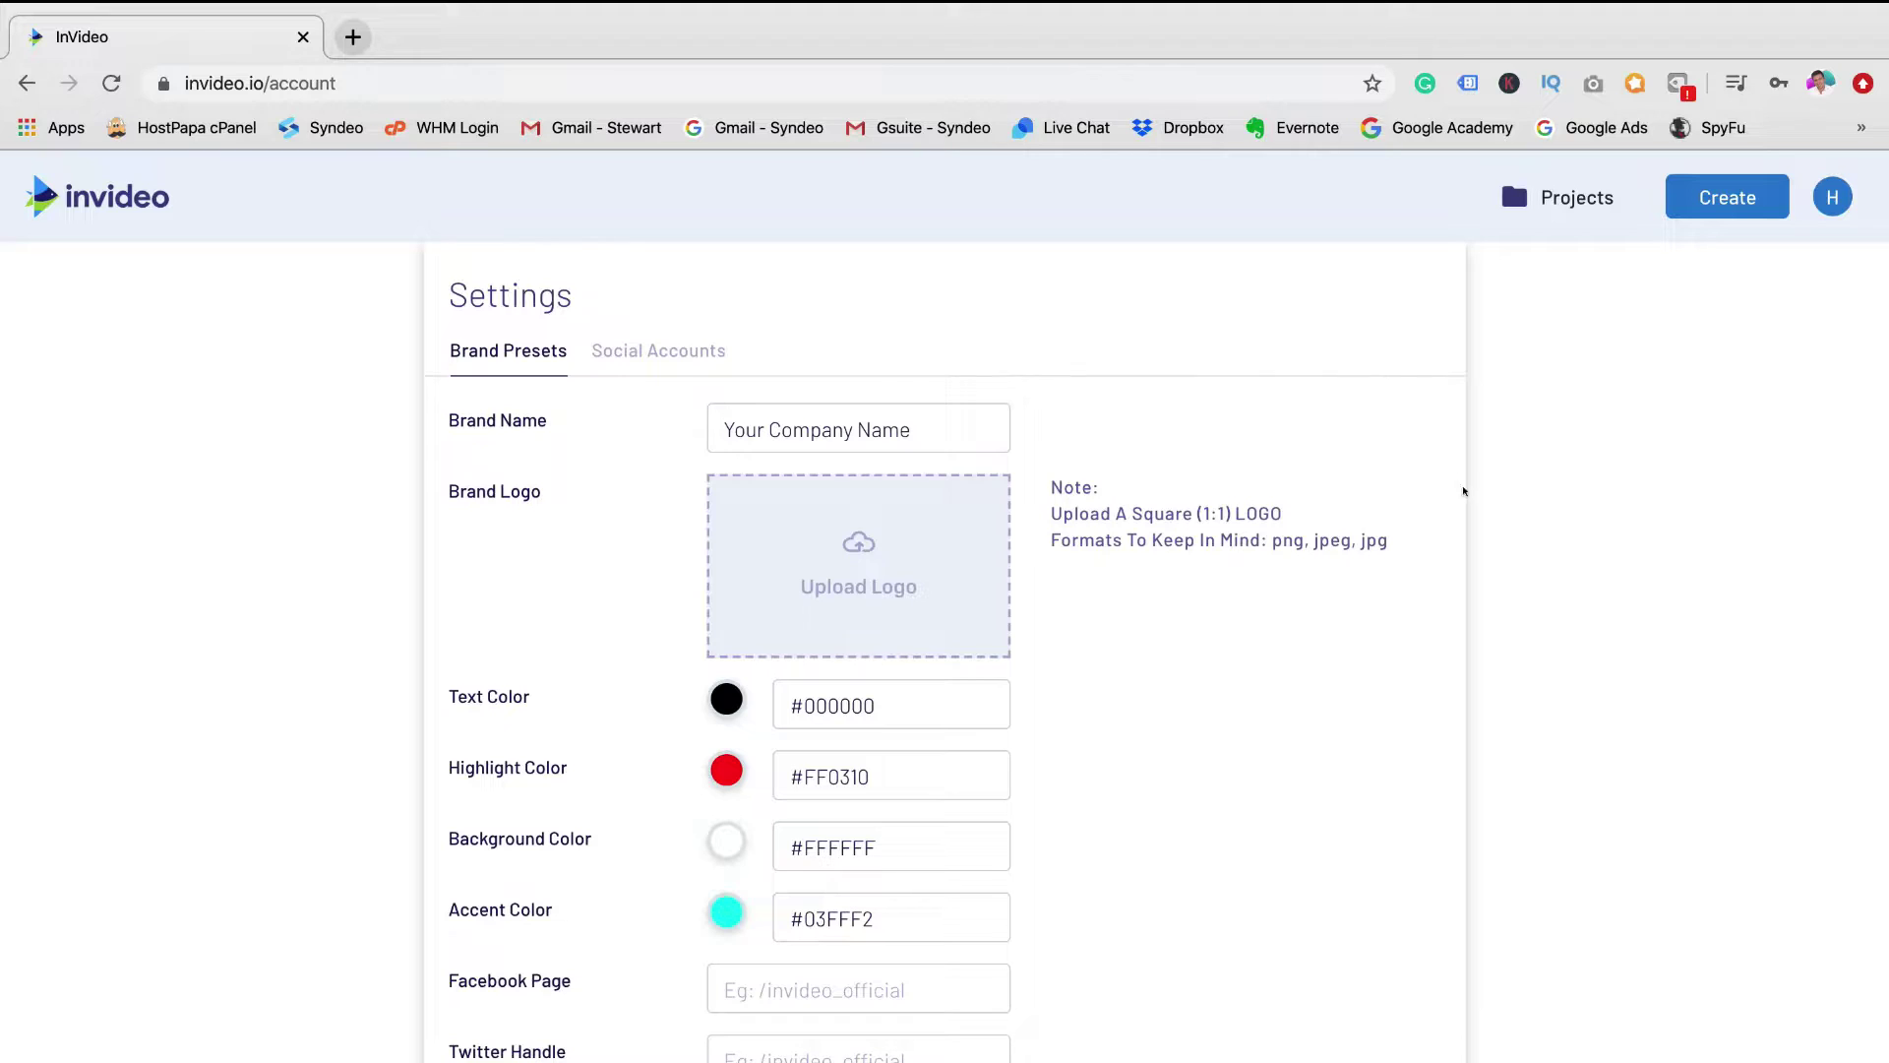
scroll(1323, 649, "down", 1)
scroll(1323, 649, "up", 1)
scroll(1324, 638, "down", 5)
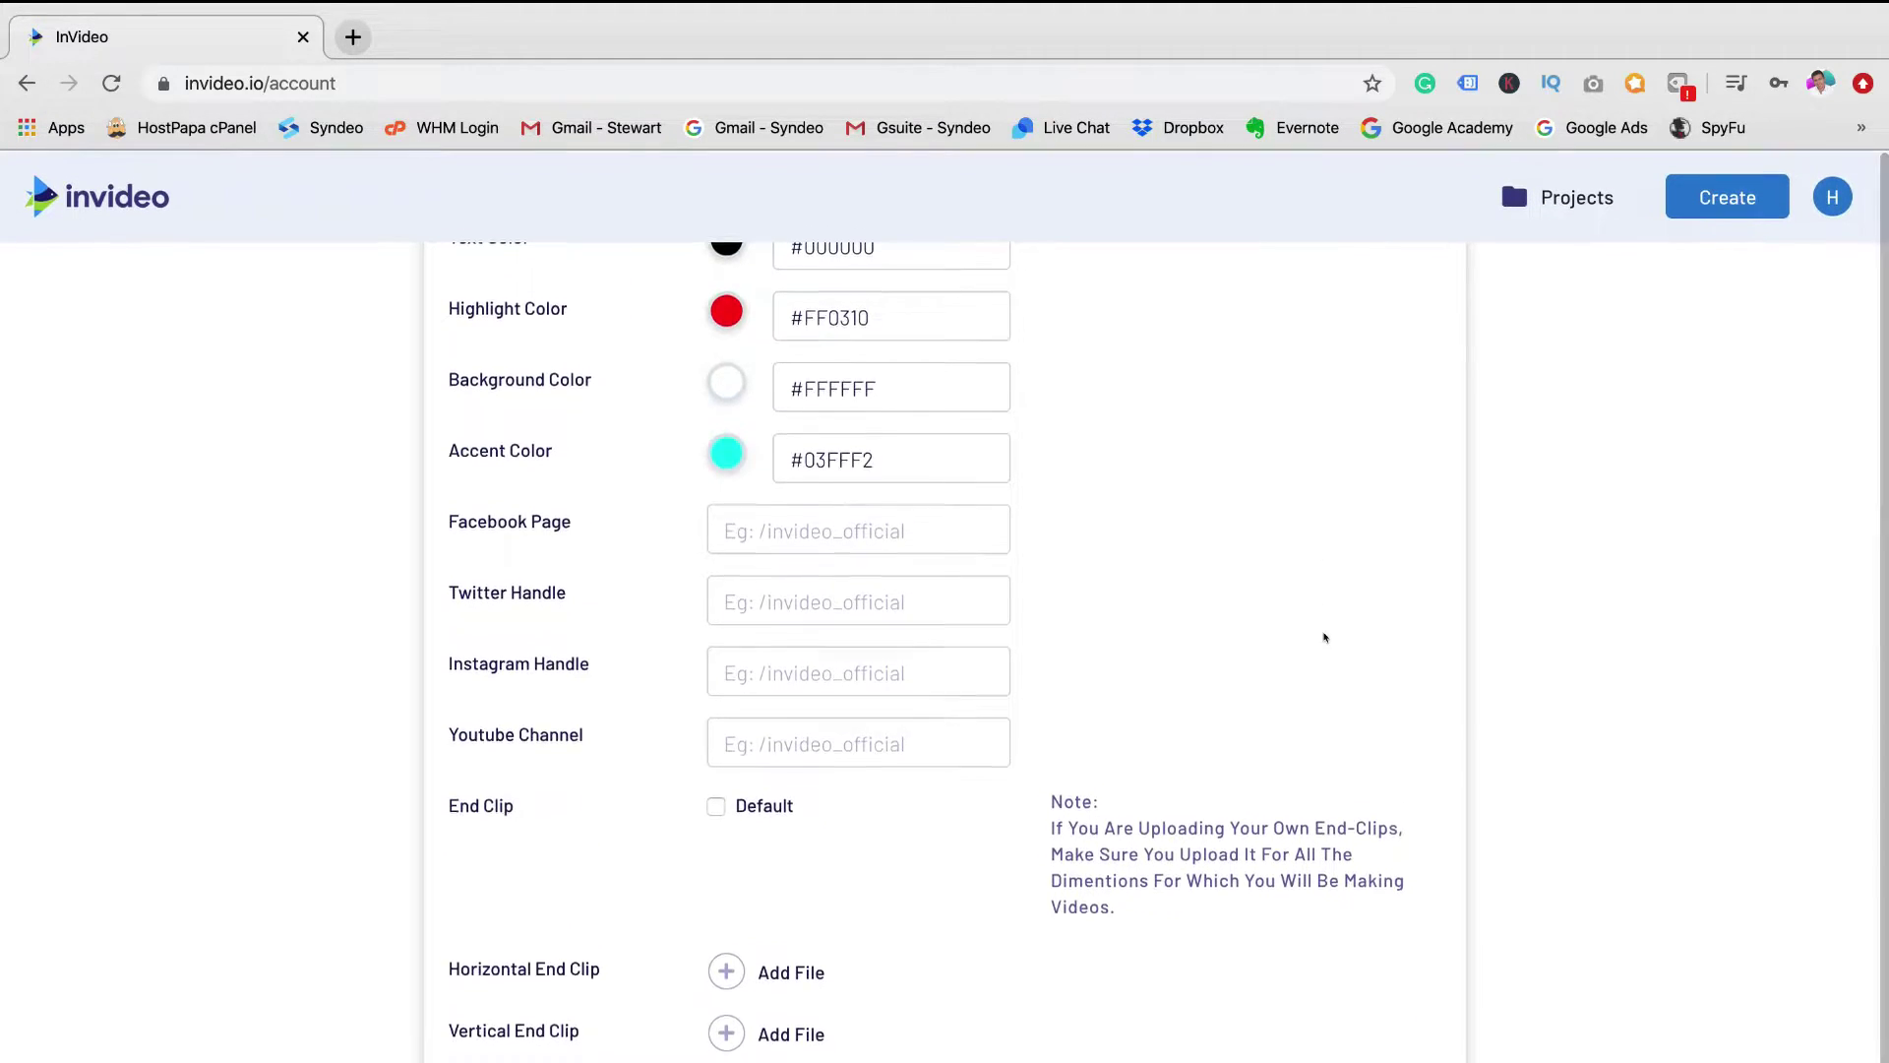
scroll(1324, 638, "up", 5)
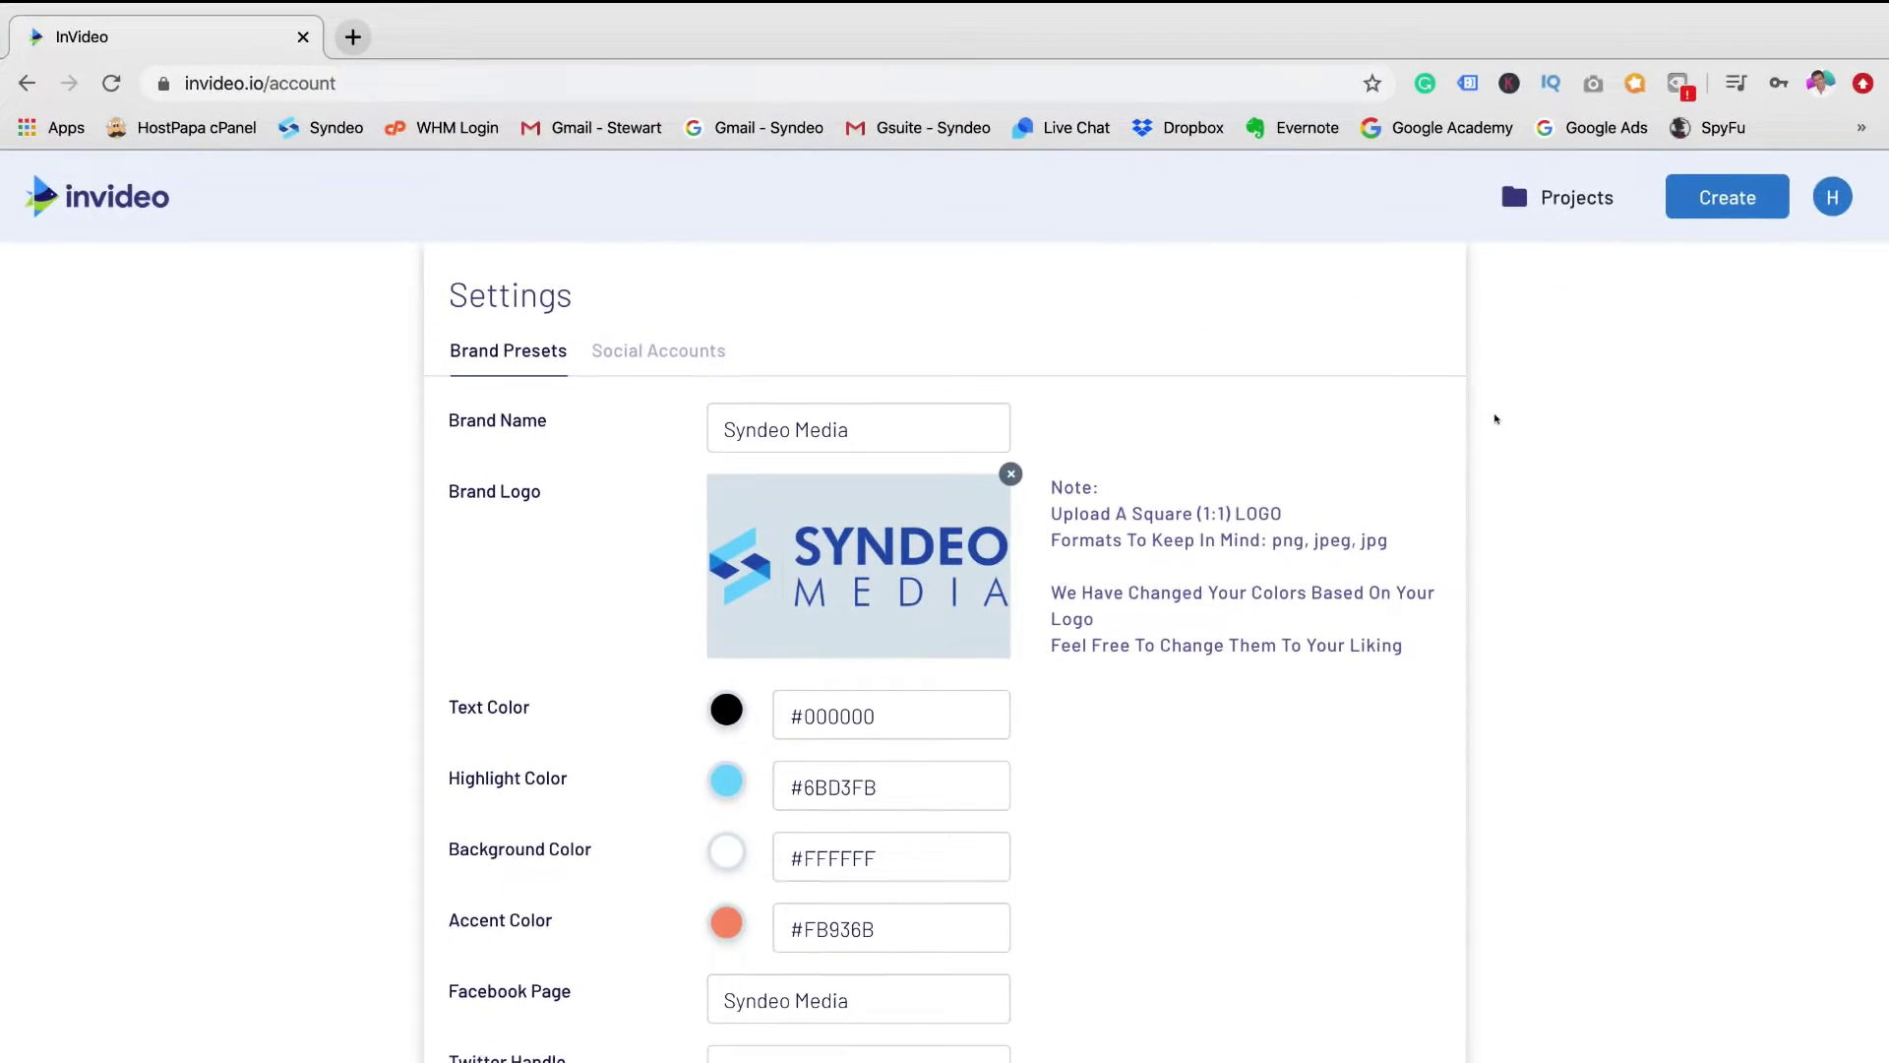
scroll(1494, 419, "down", 4)
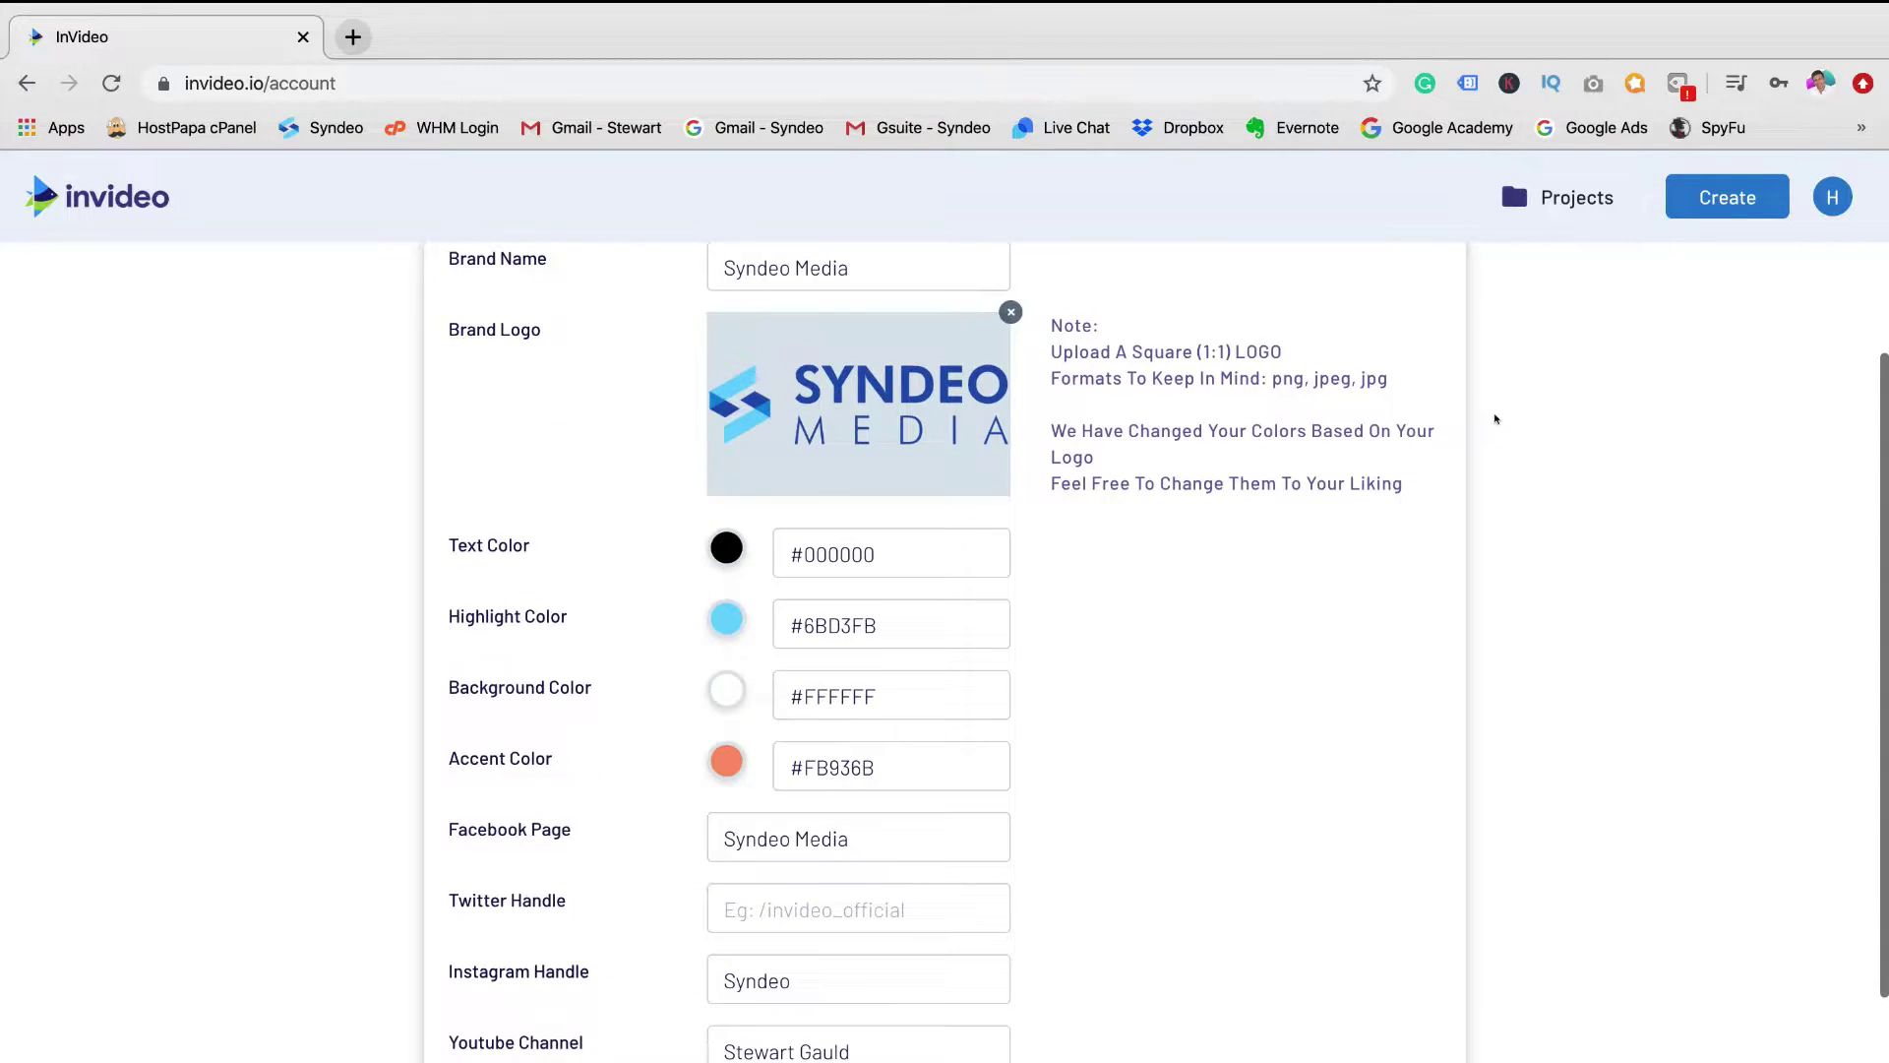
scroll(1495, 419, "down", 1)
scroll(1494, 419, "up", 4)
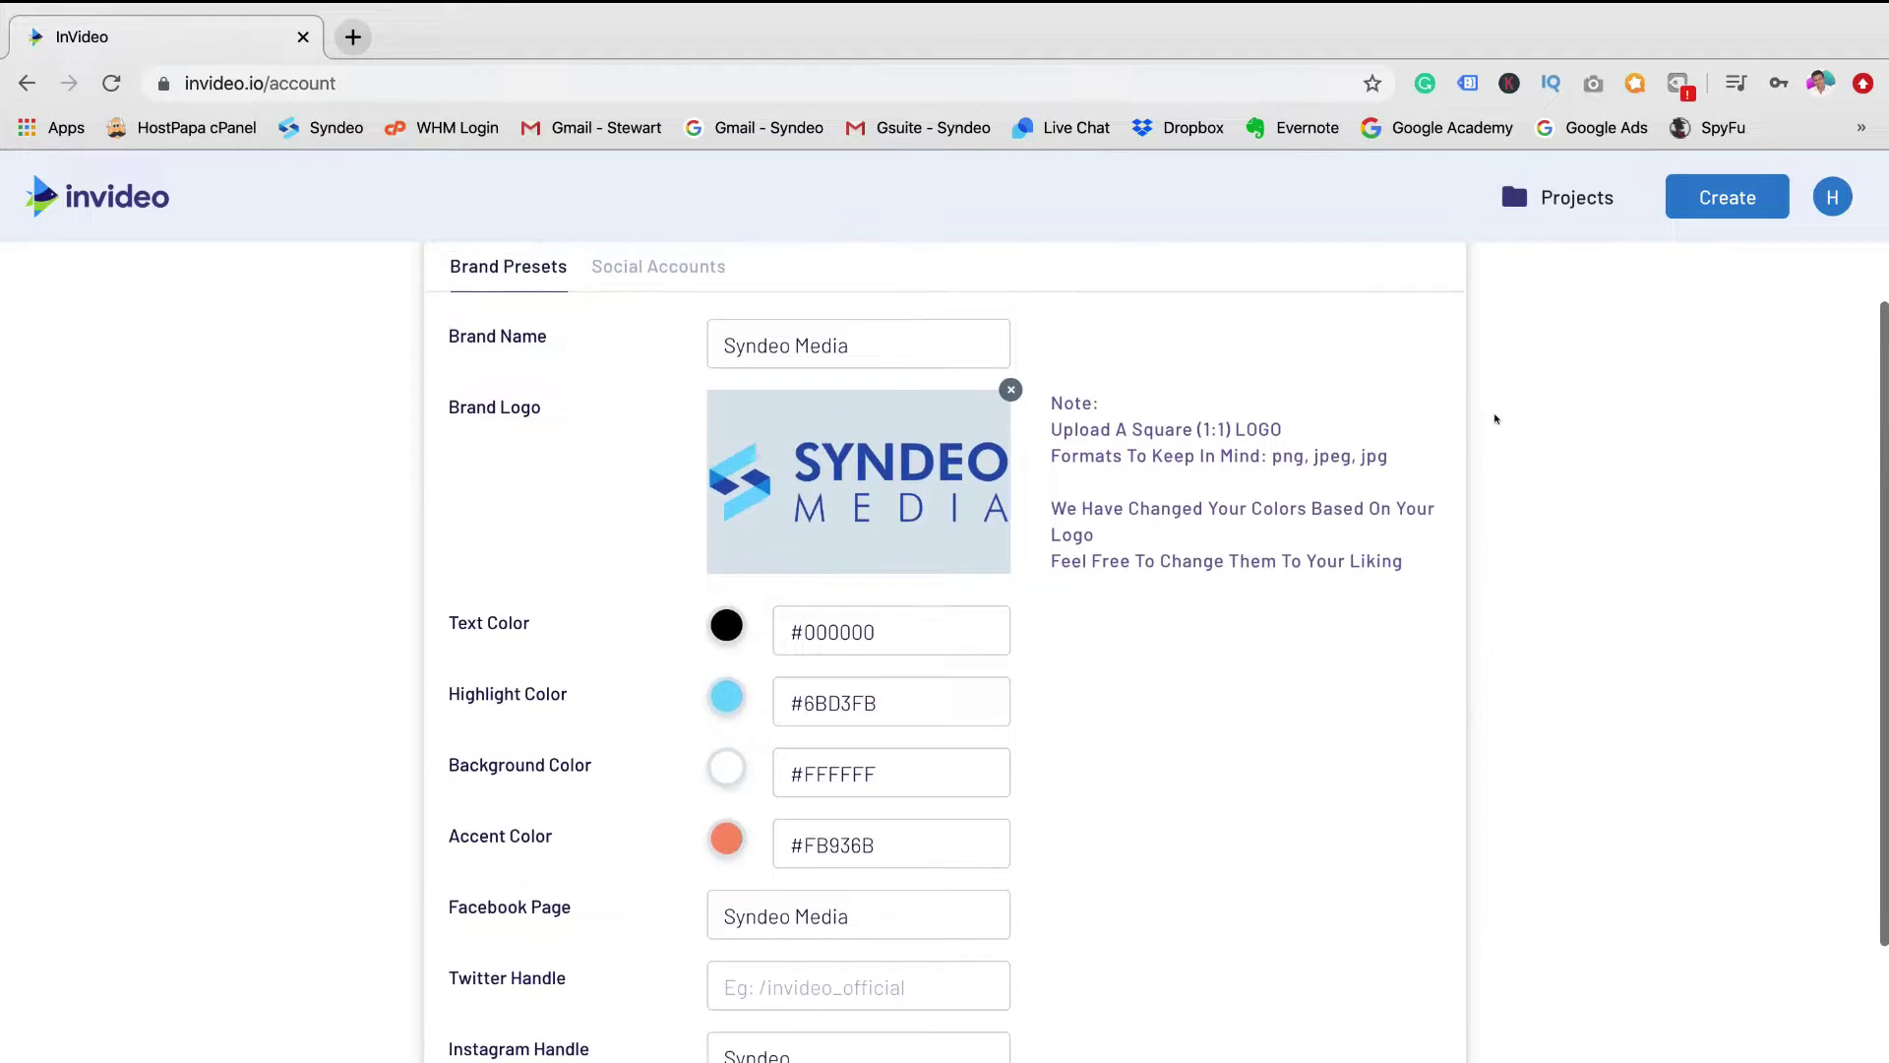
scroll(1495, 419, "up", 1)
scroll(1377, 414, "up", 1)
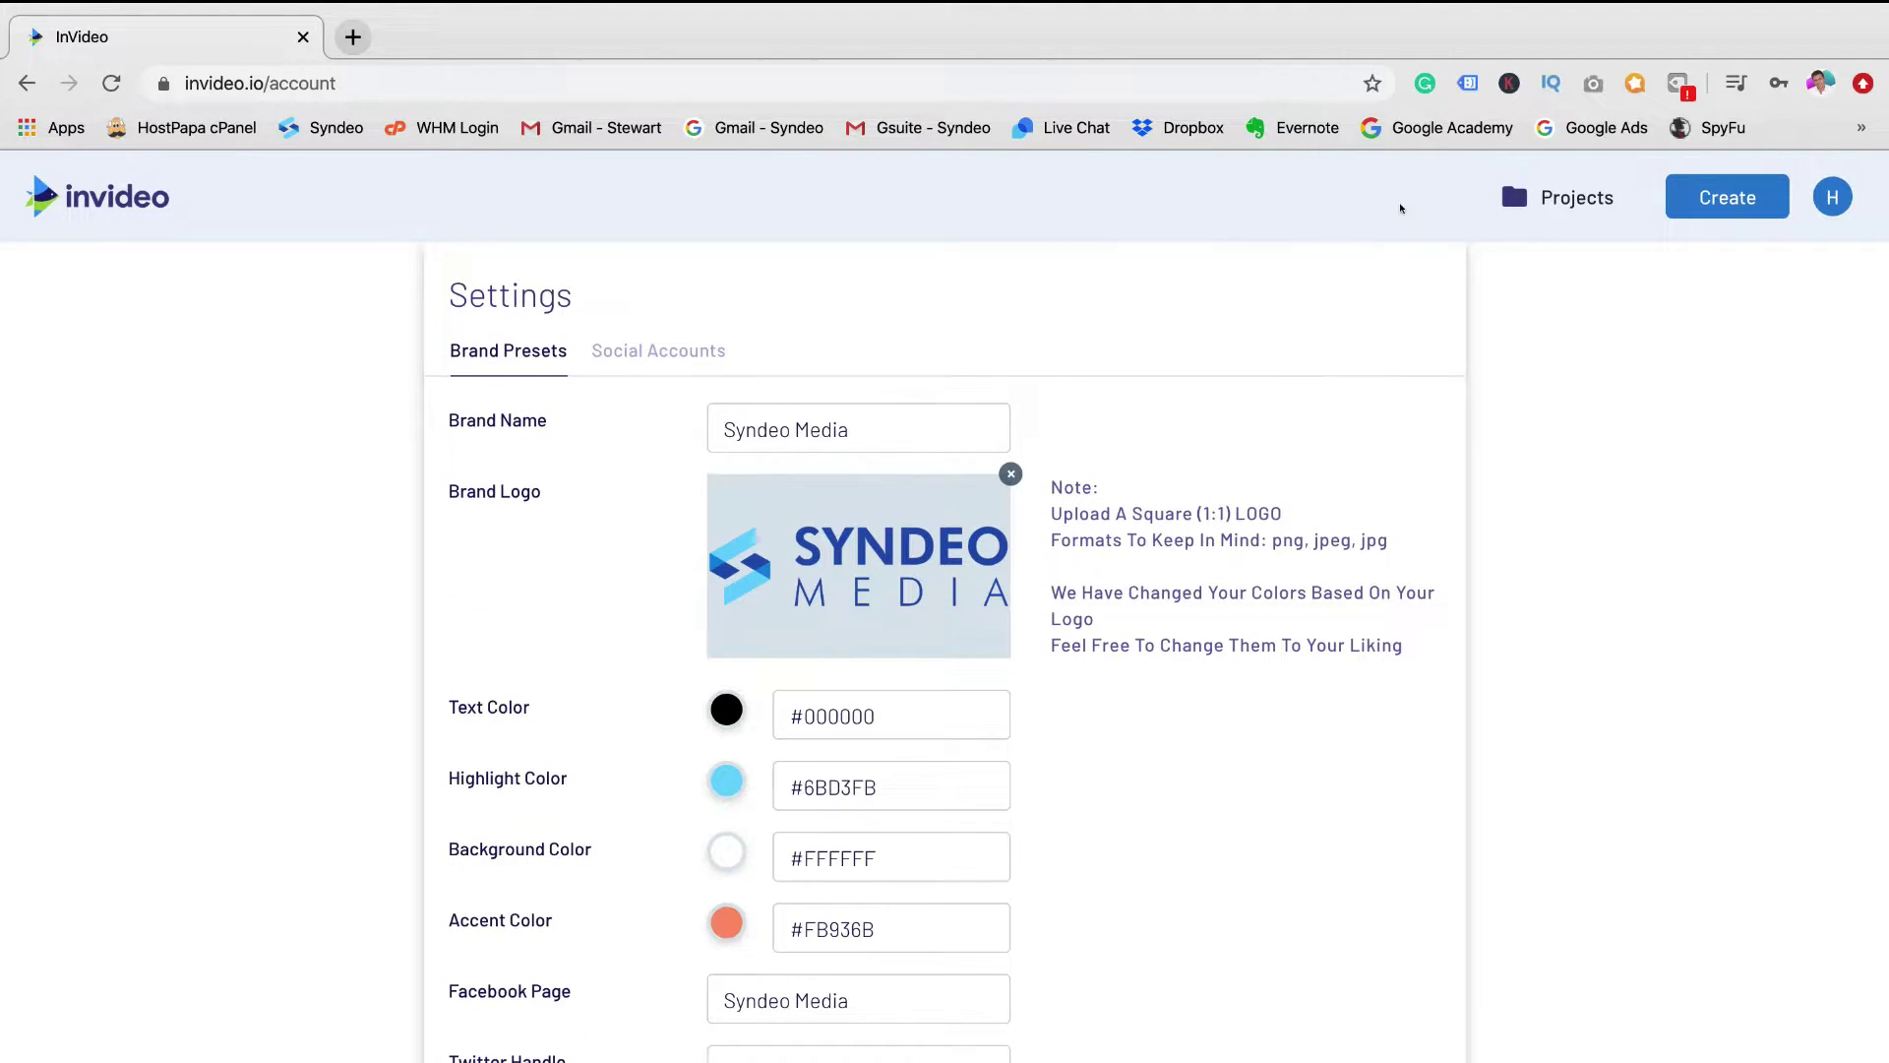
Step: Run the 'facebook ad' template search and browse the Square (1:1) results
left_click(1709, 195)
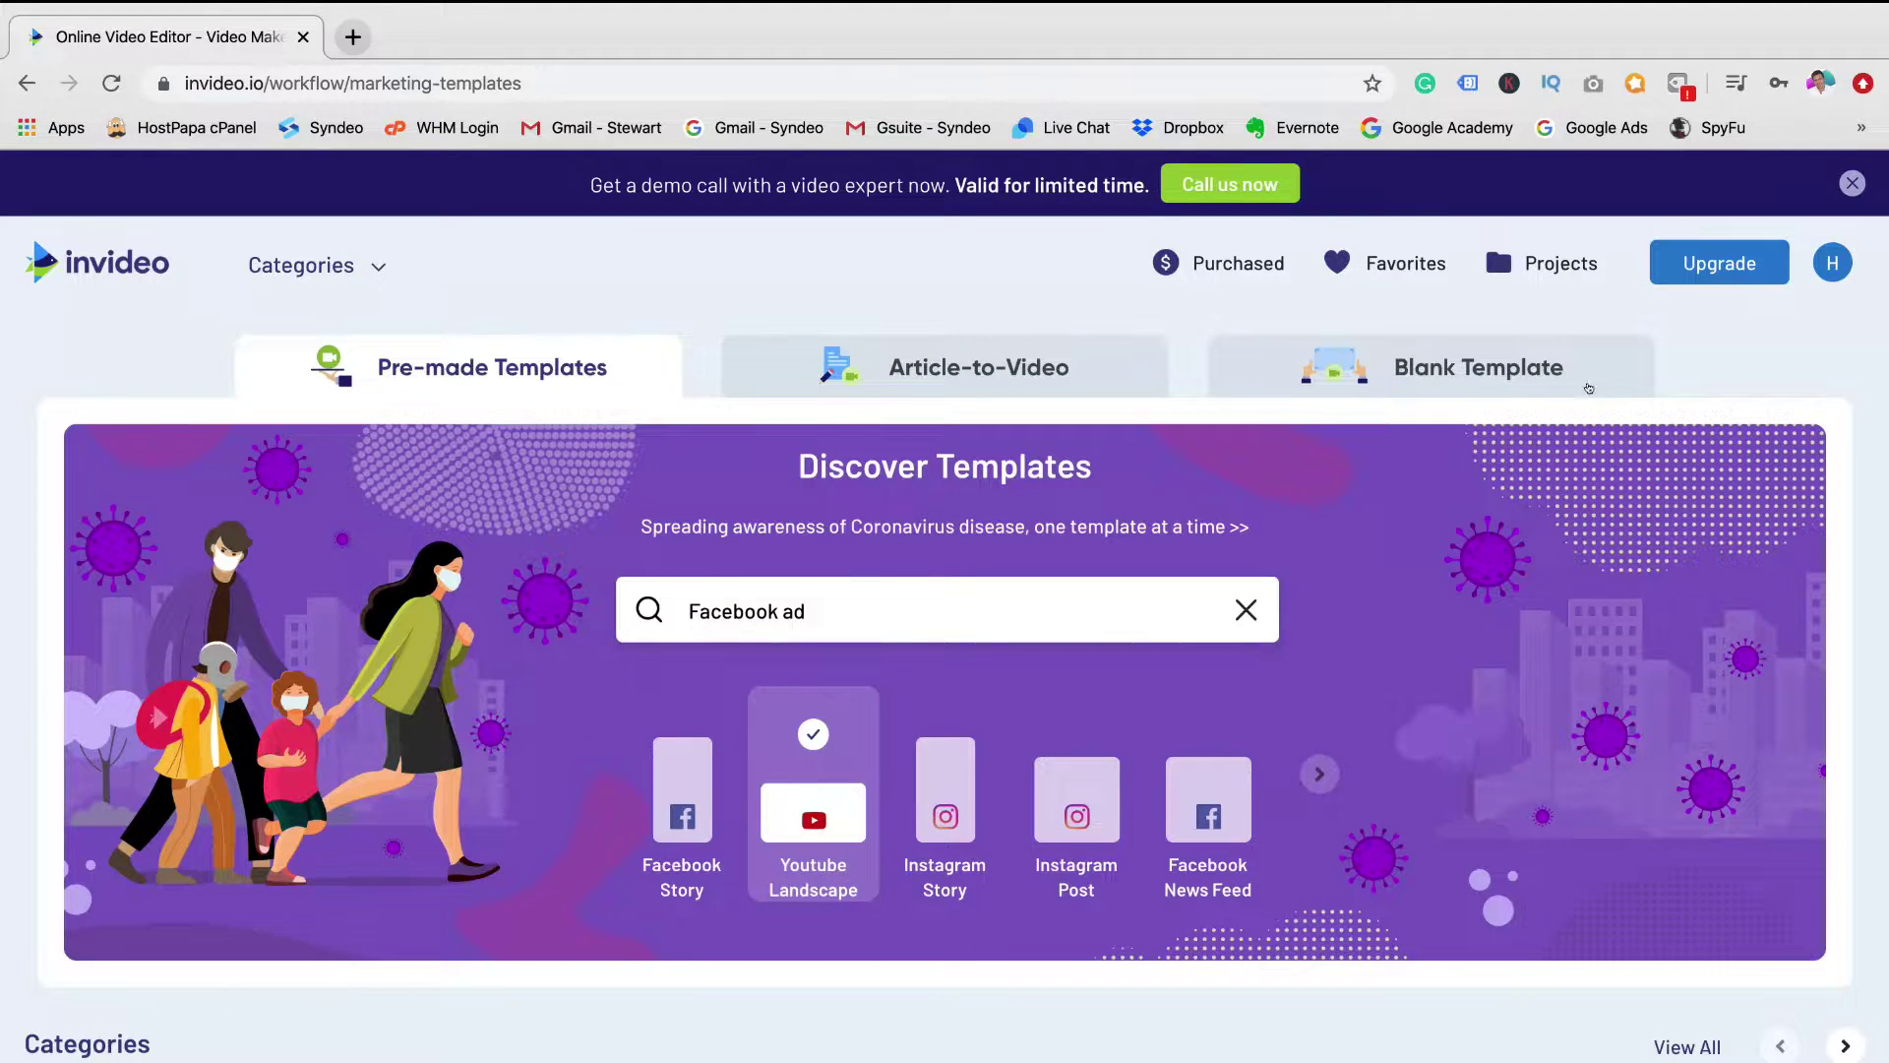
left_click(1154, 587)
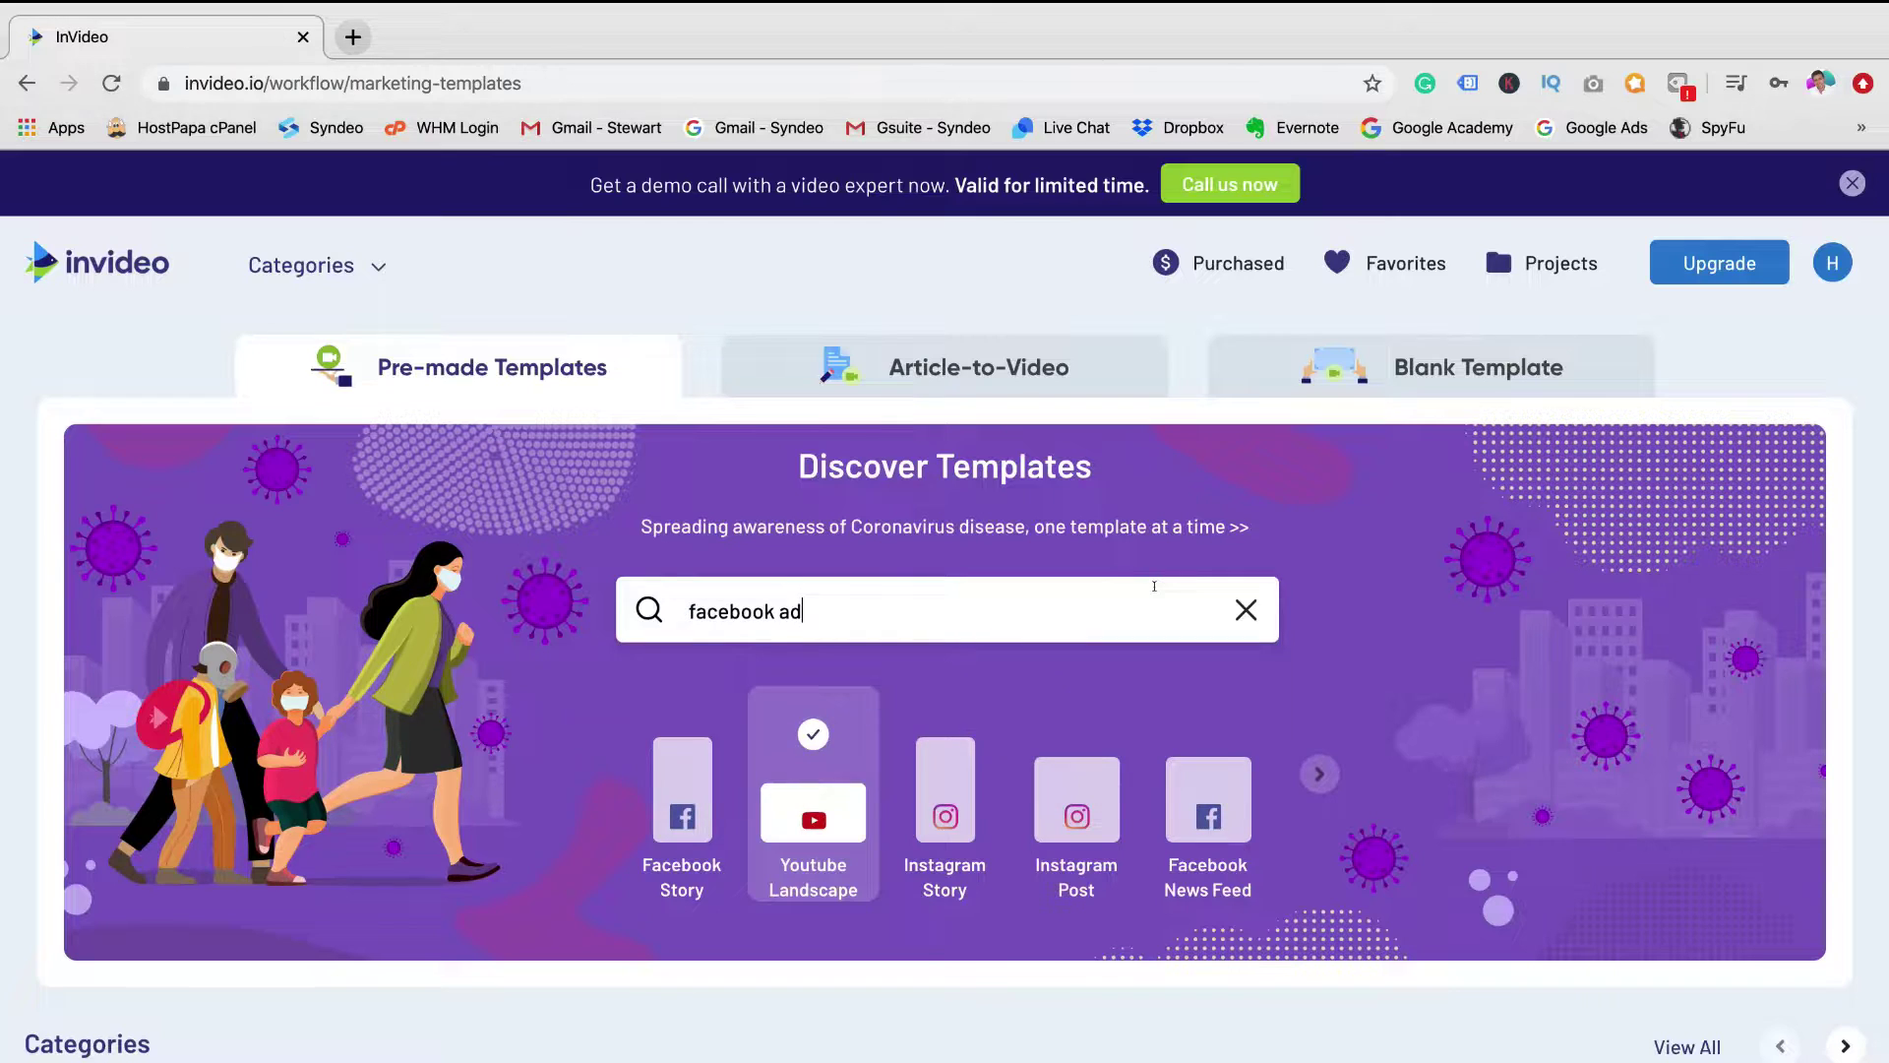
key("Return")
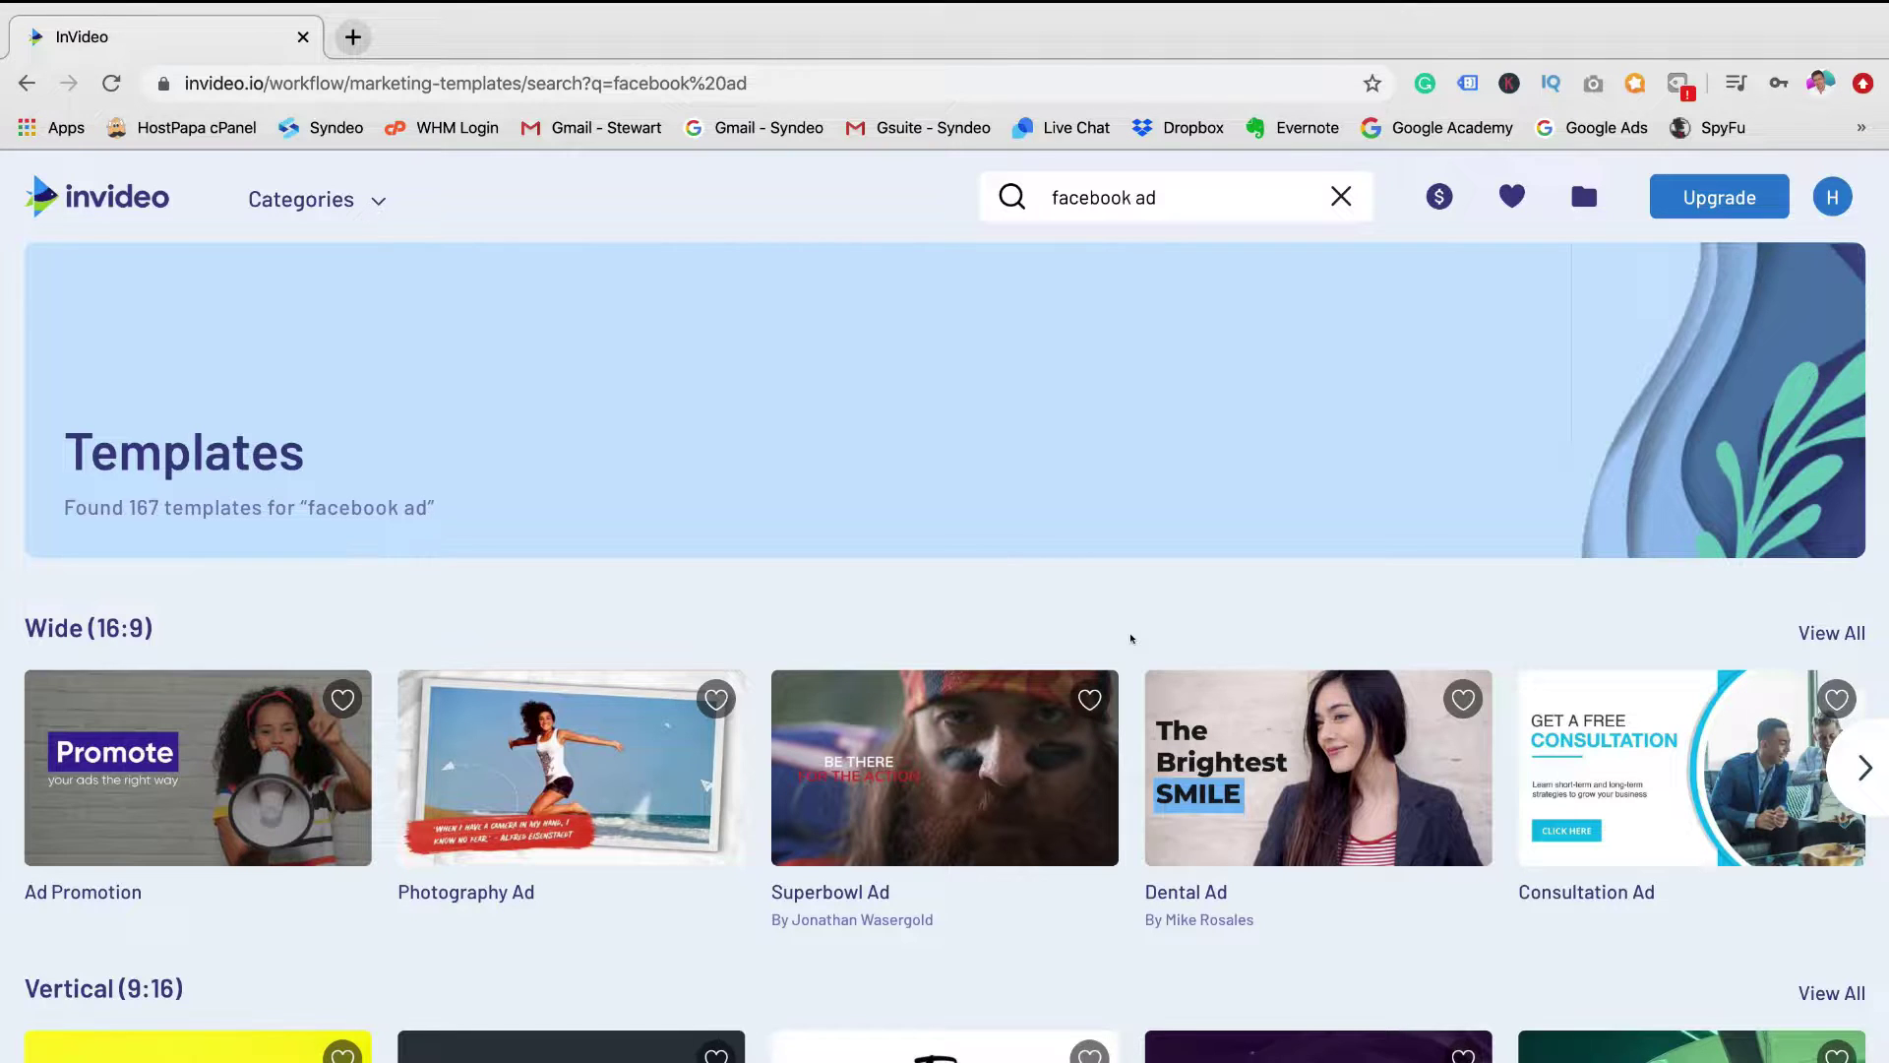
scroll(1131, 639, "down", 2)
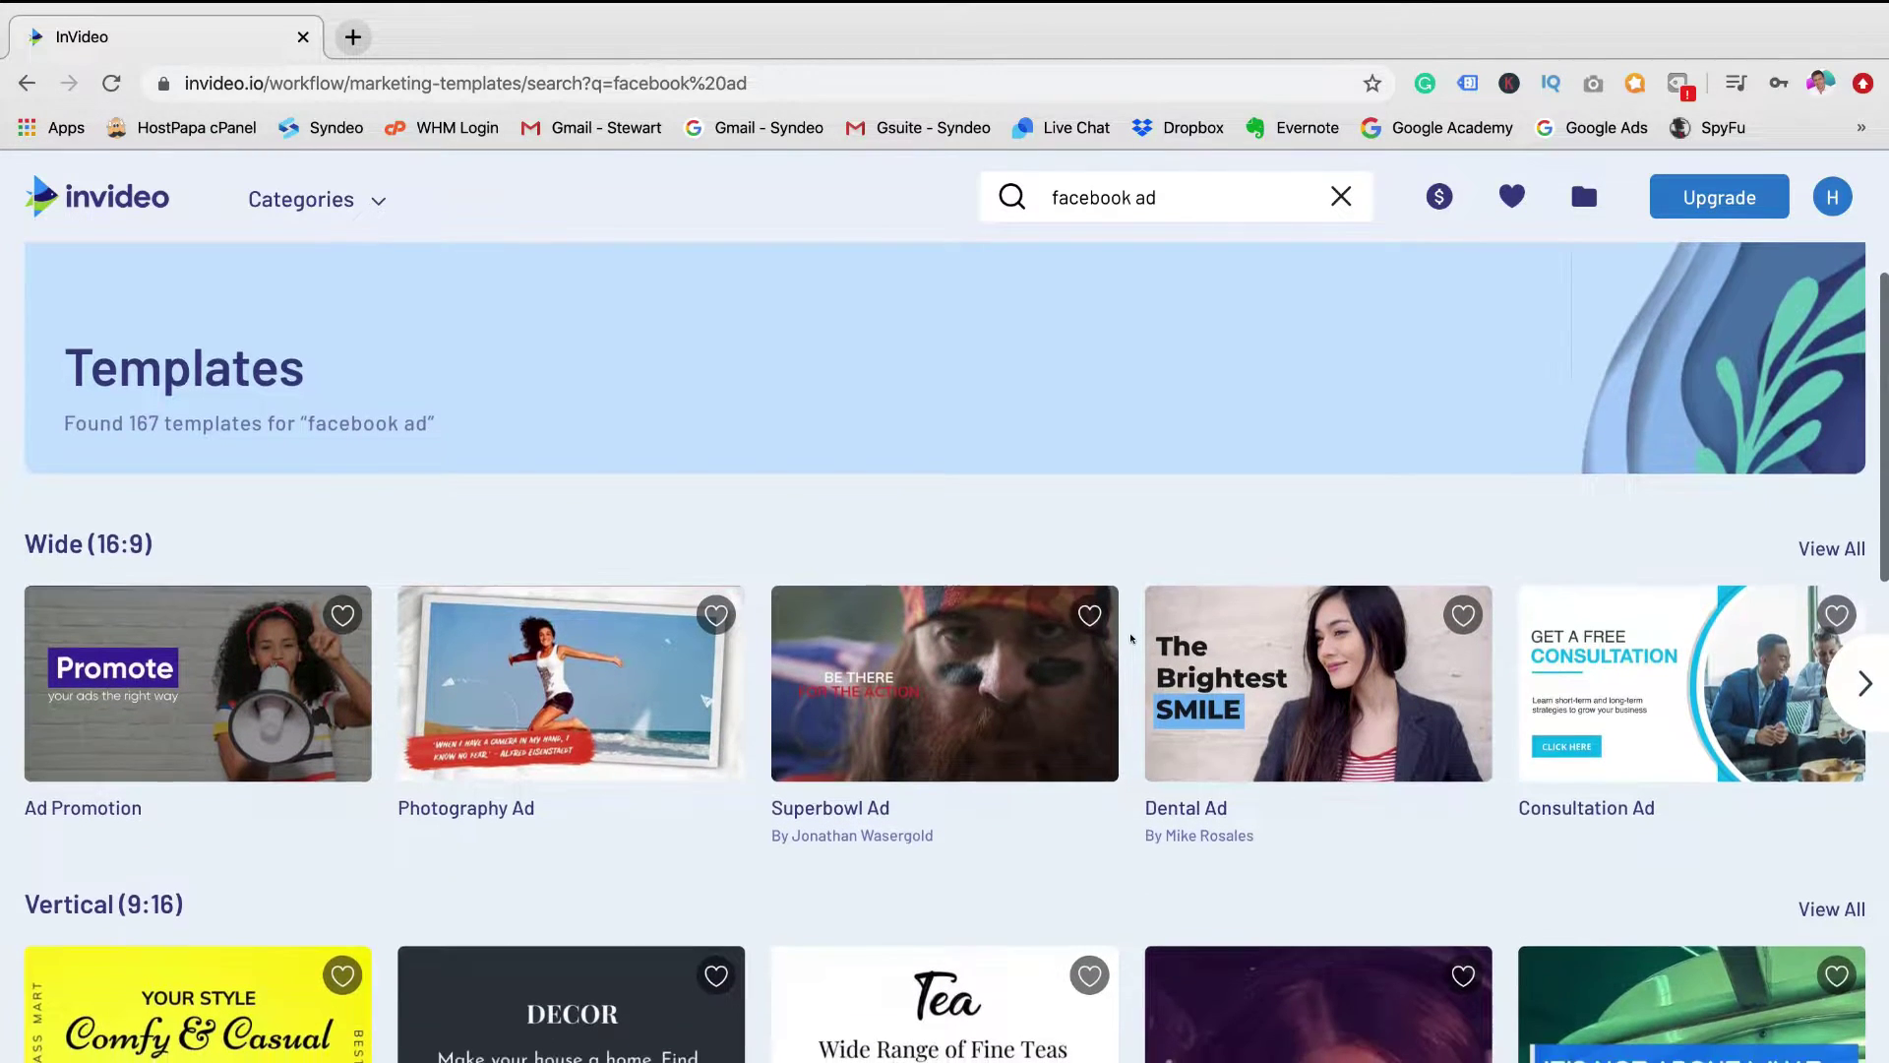
scroll(1130, 639, "down", 2)
mouse_move(994, 627)
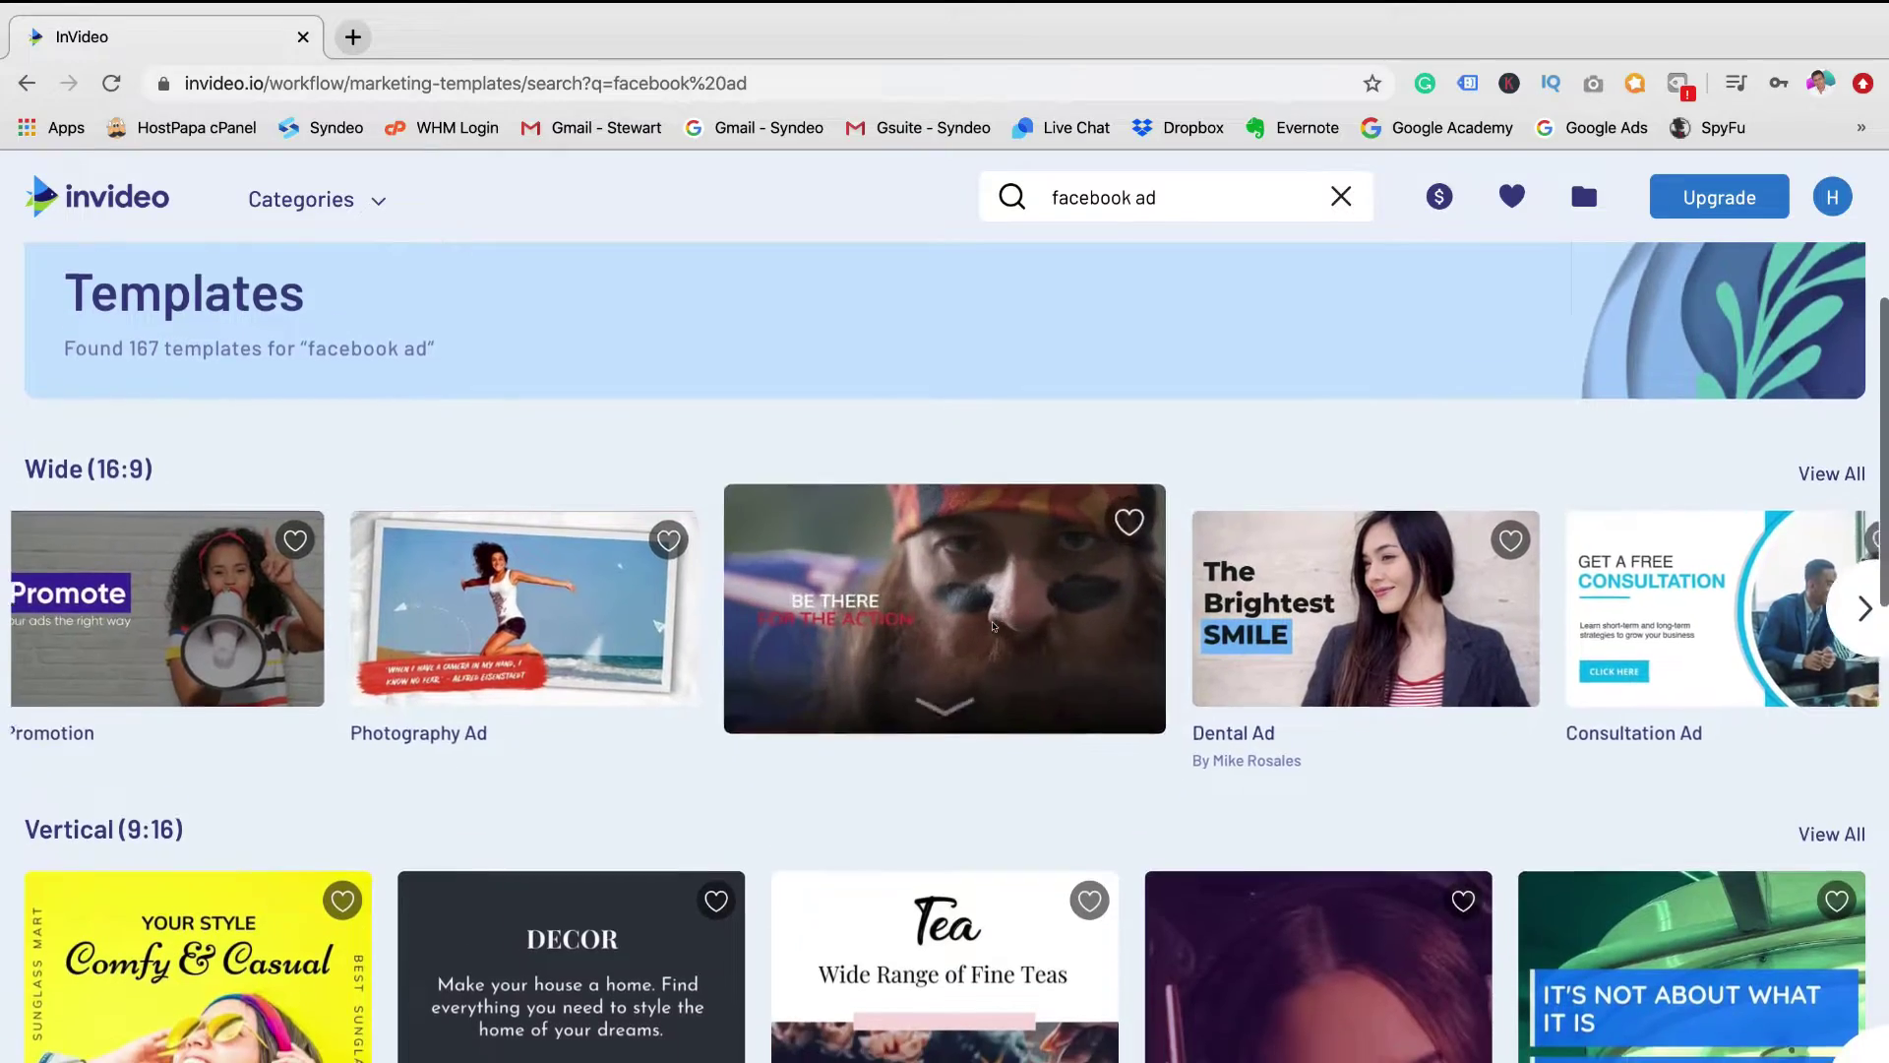
scroll(993, 627, "down", 5)
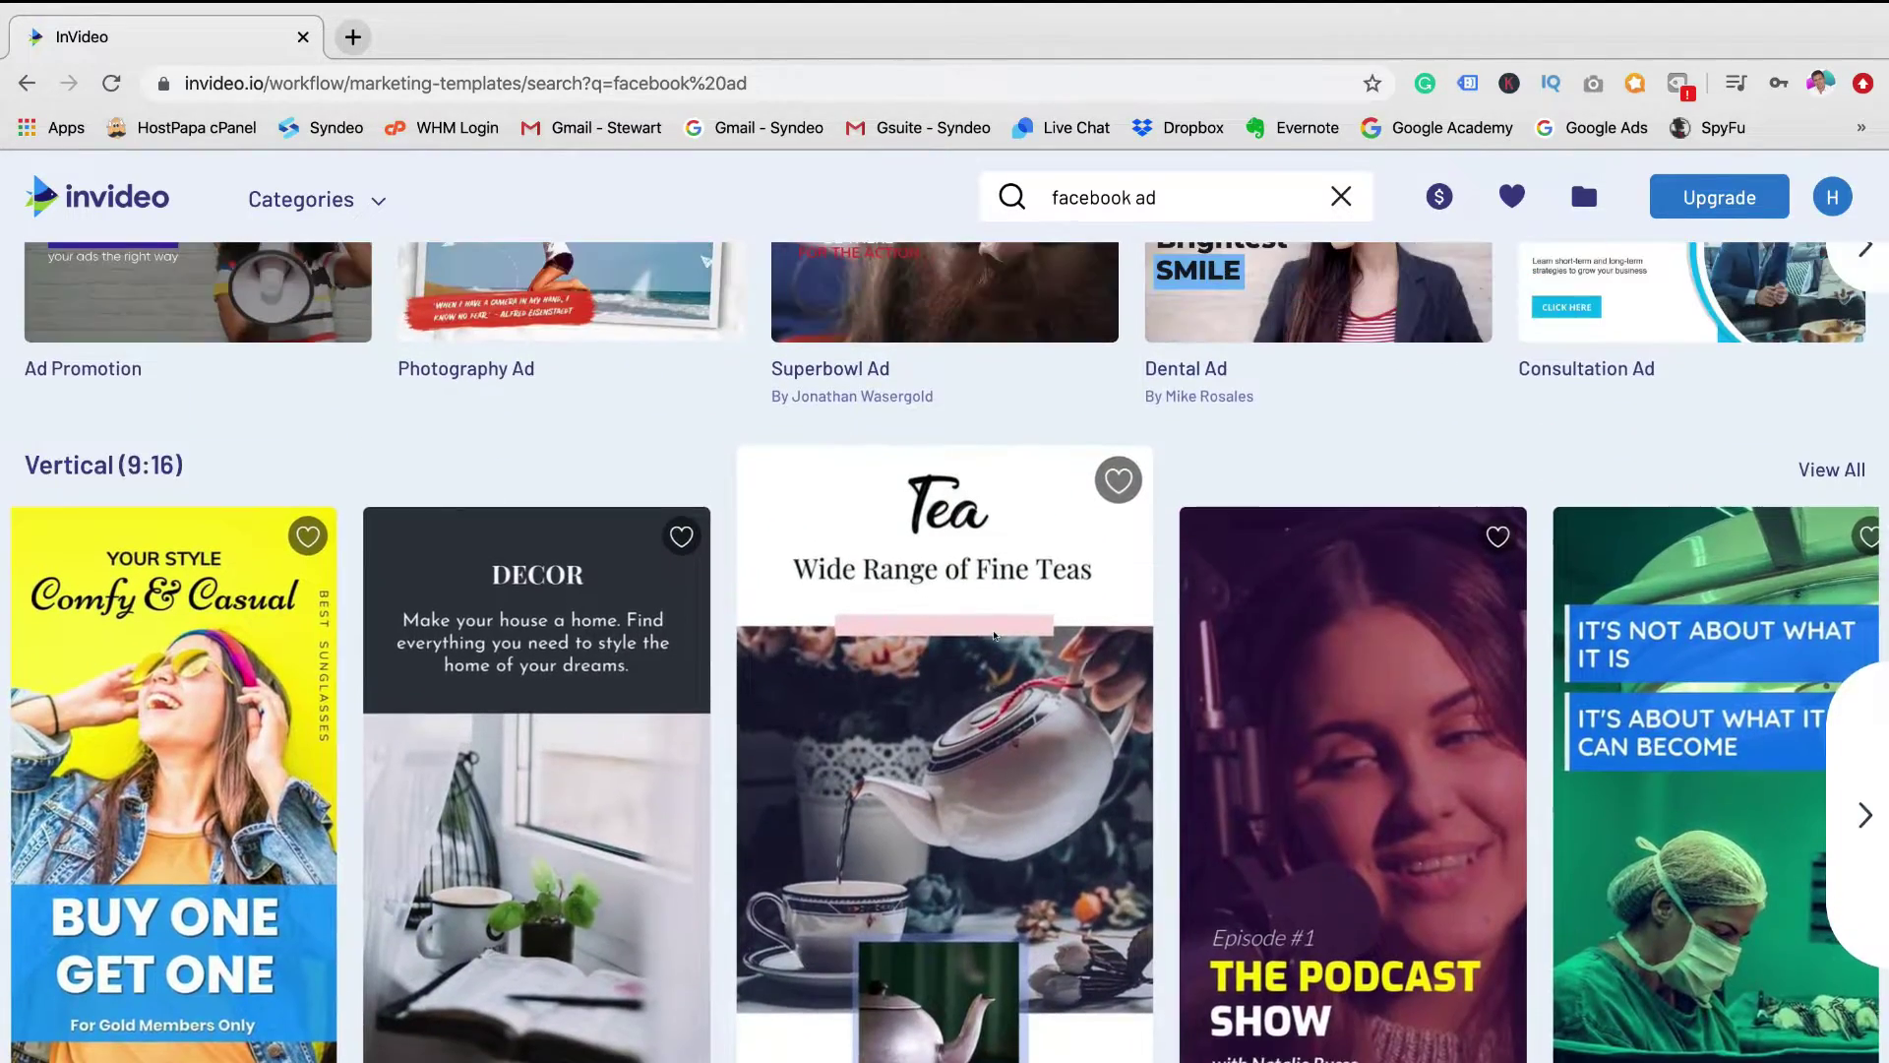
scroll(994, 634, "up", 2)
scroll(864, 794, "down", 8)
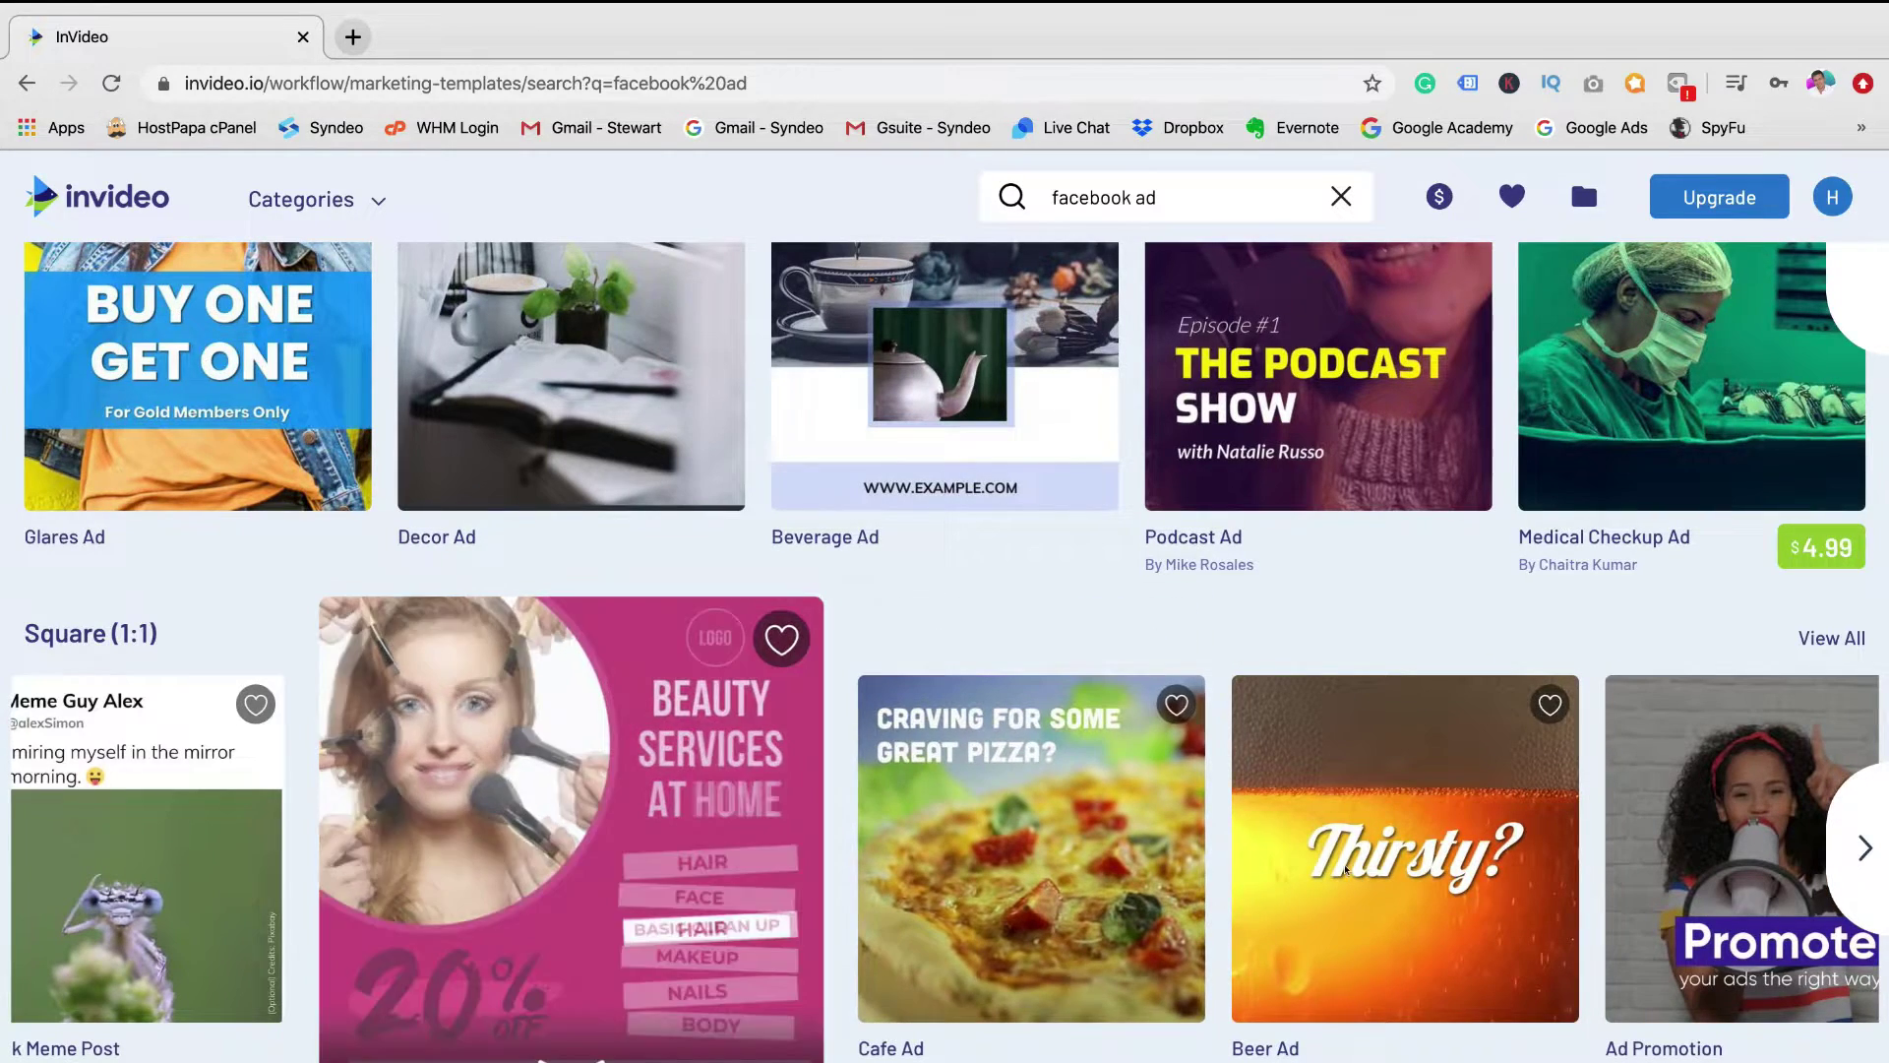
scroll(1345, 870, "down", 1)
Step: Open the Ad Promotion template in Square format for customizing
left_click(1860, 740)
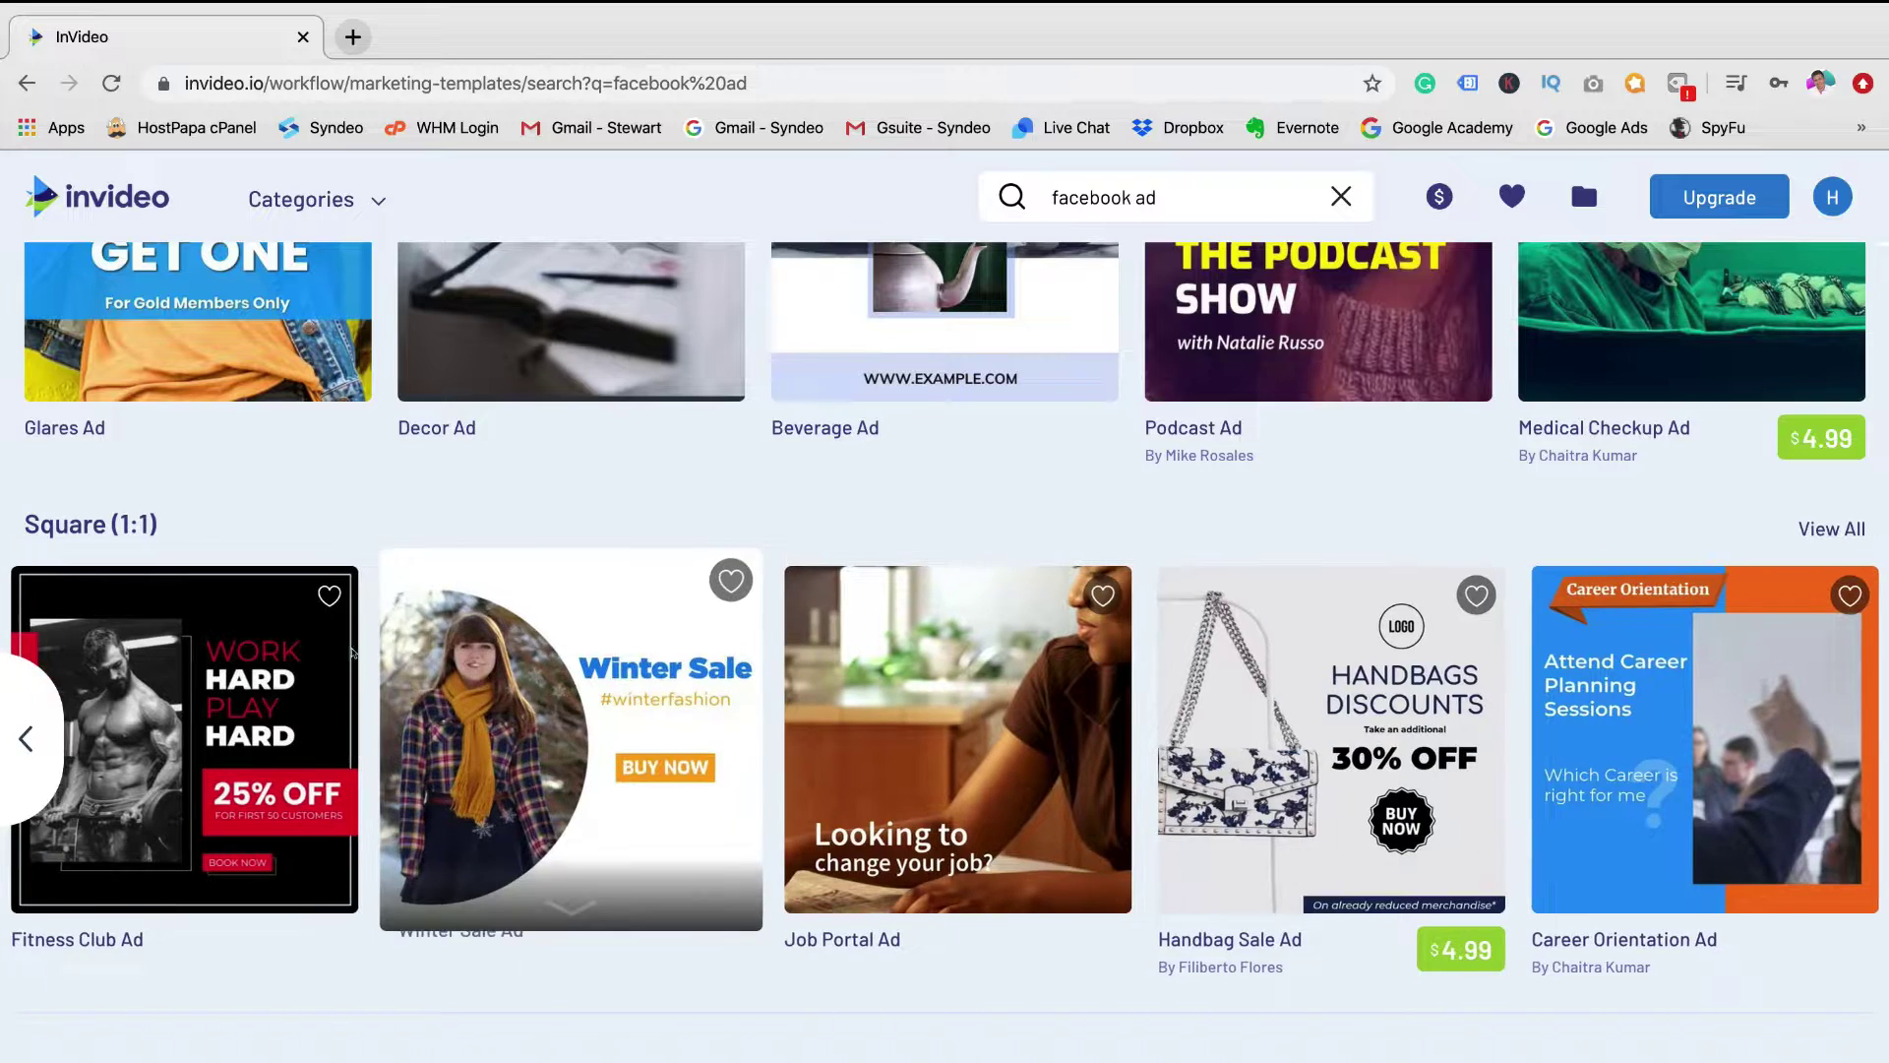
mouse_move(268, 954)
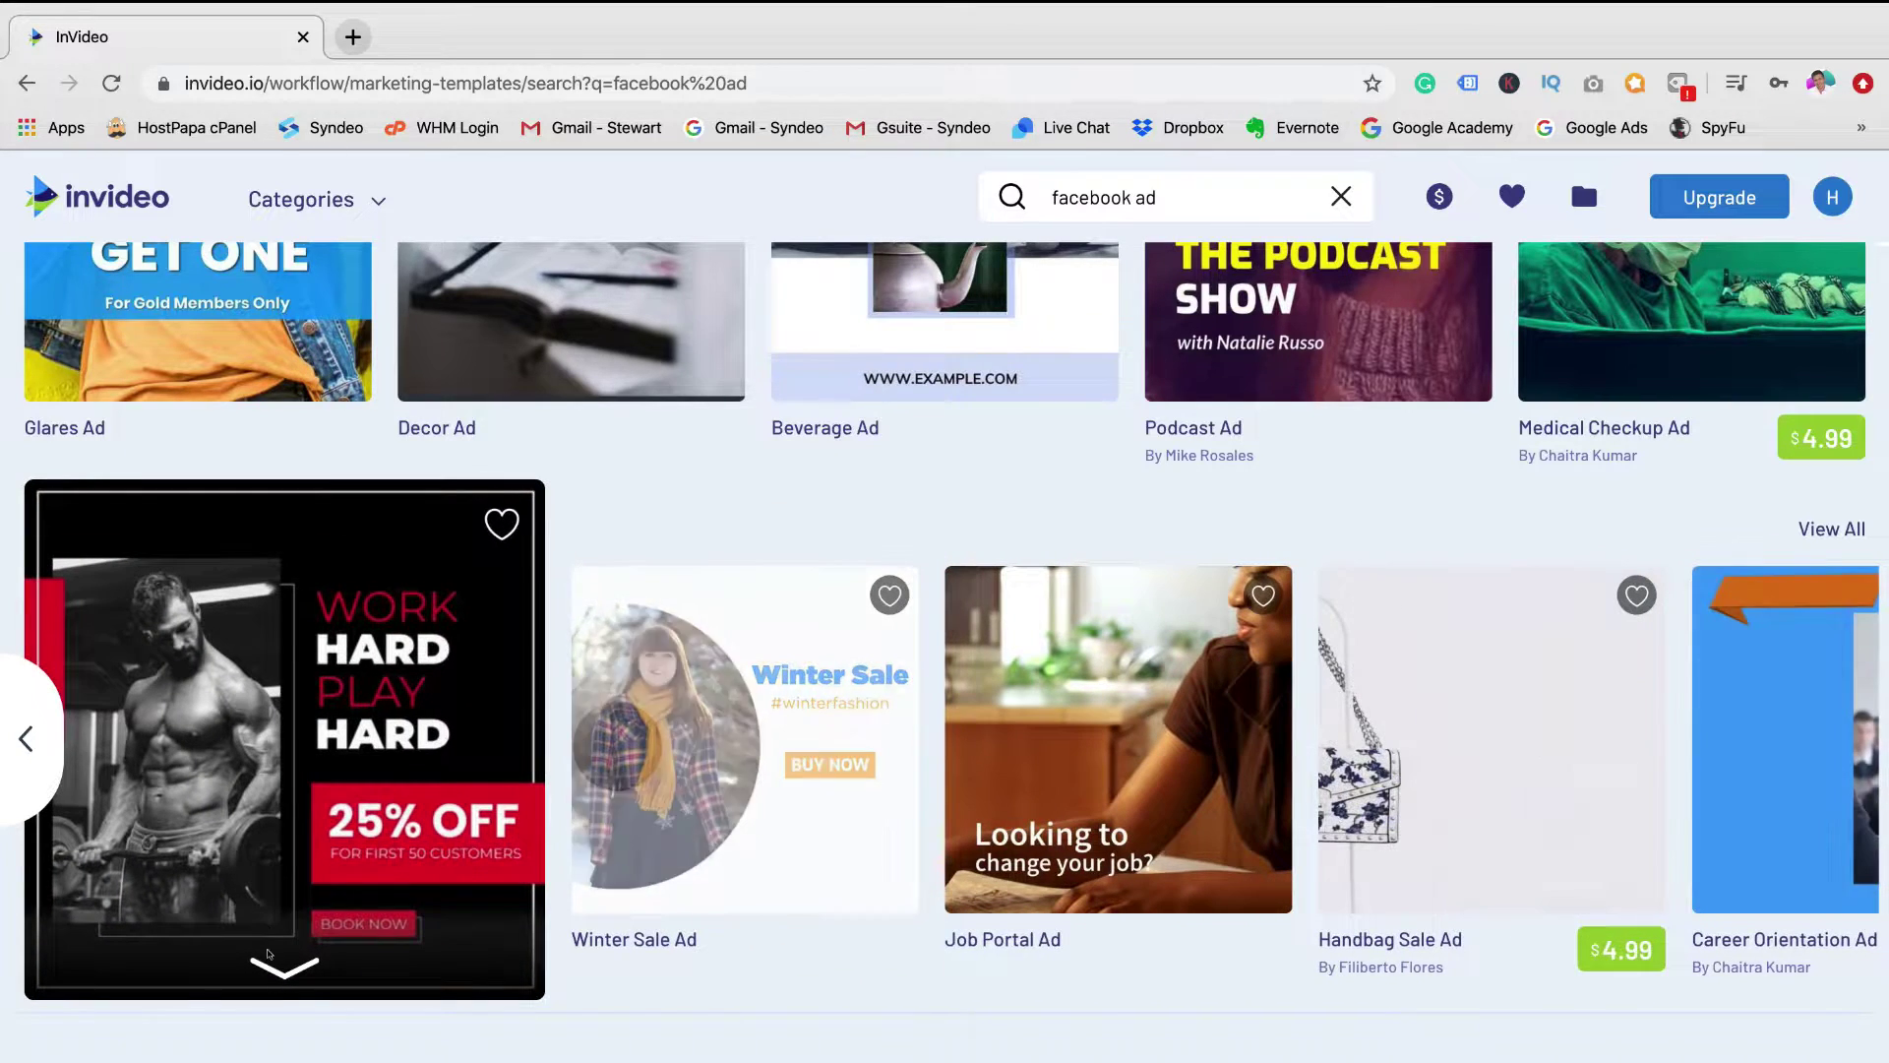
left_click(272, 959)
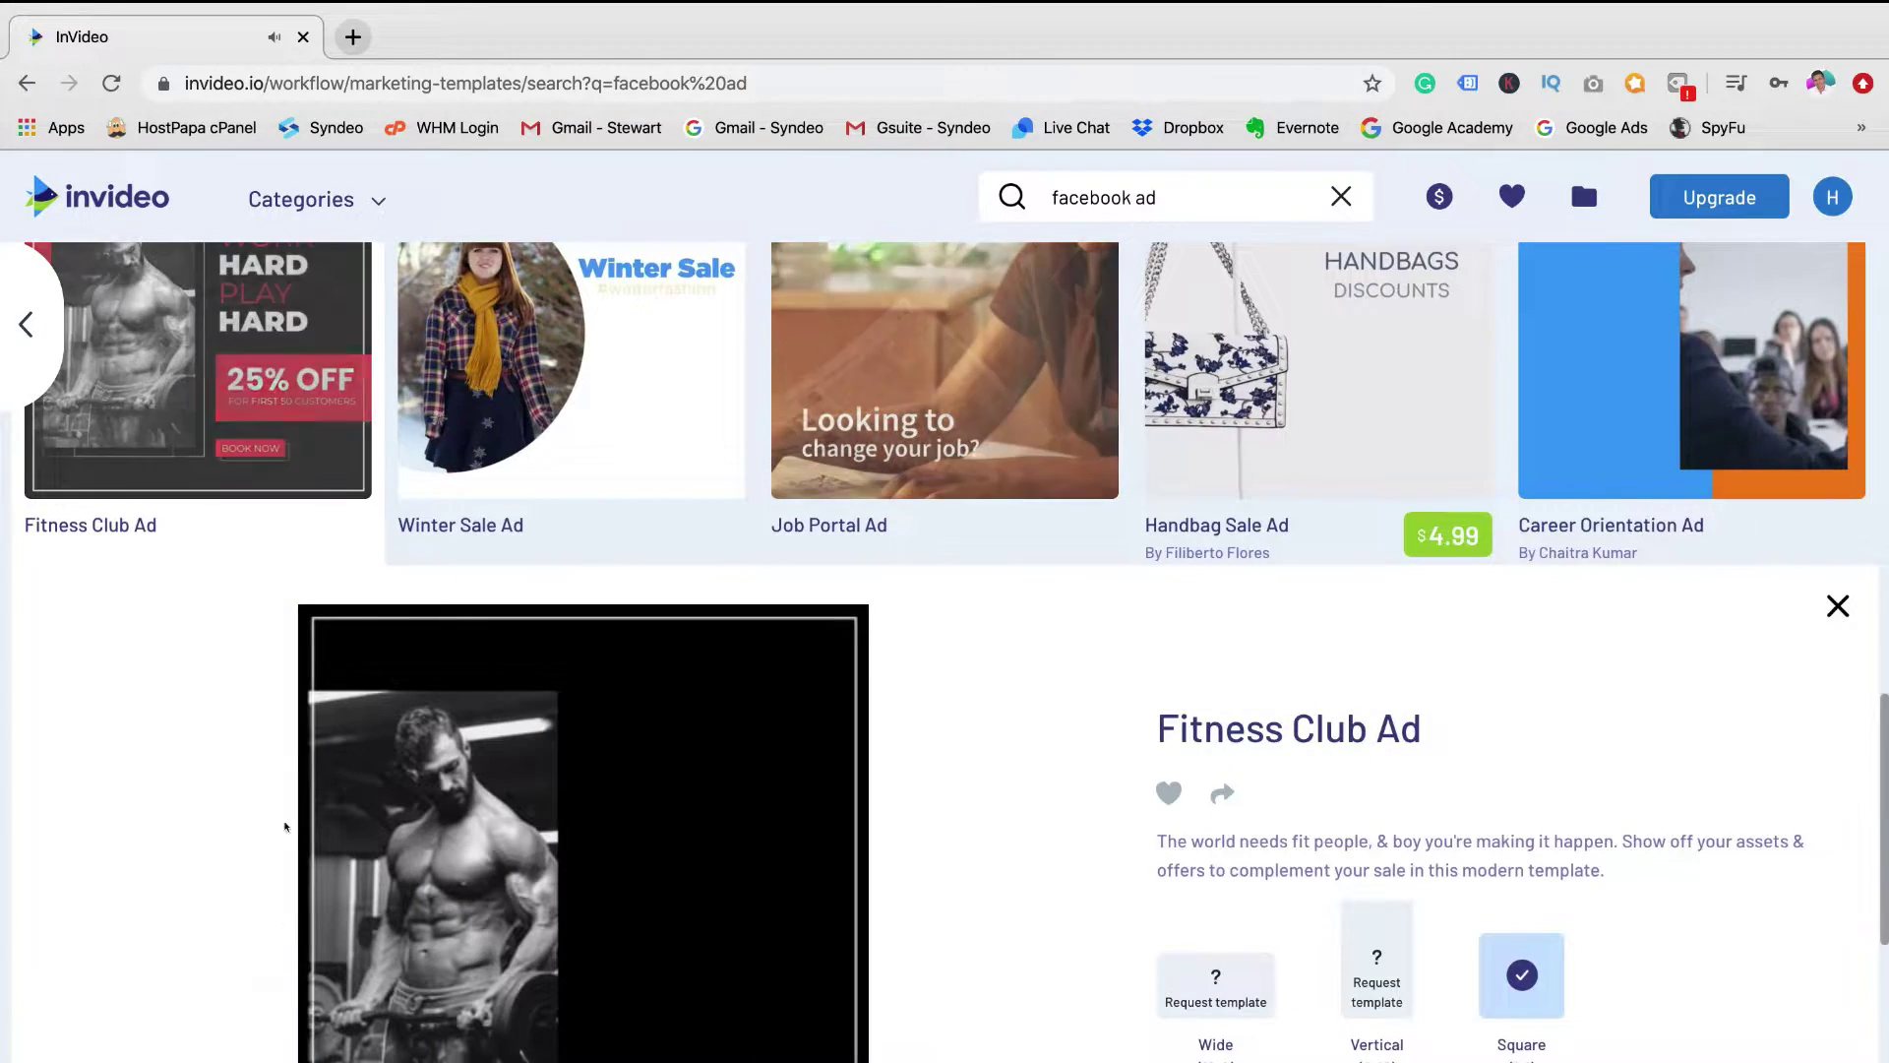
scroll(1201, 452, "left", 5)
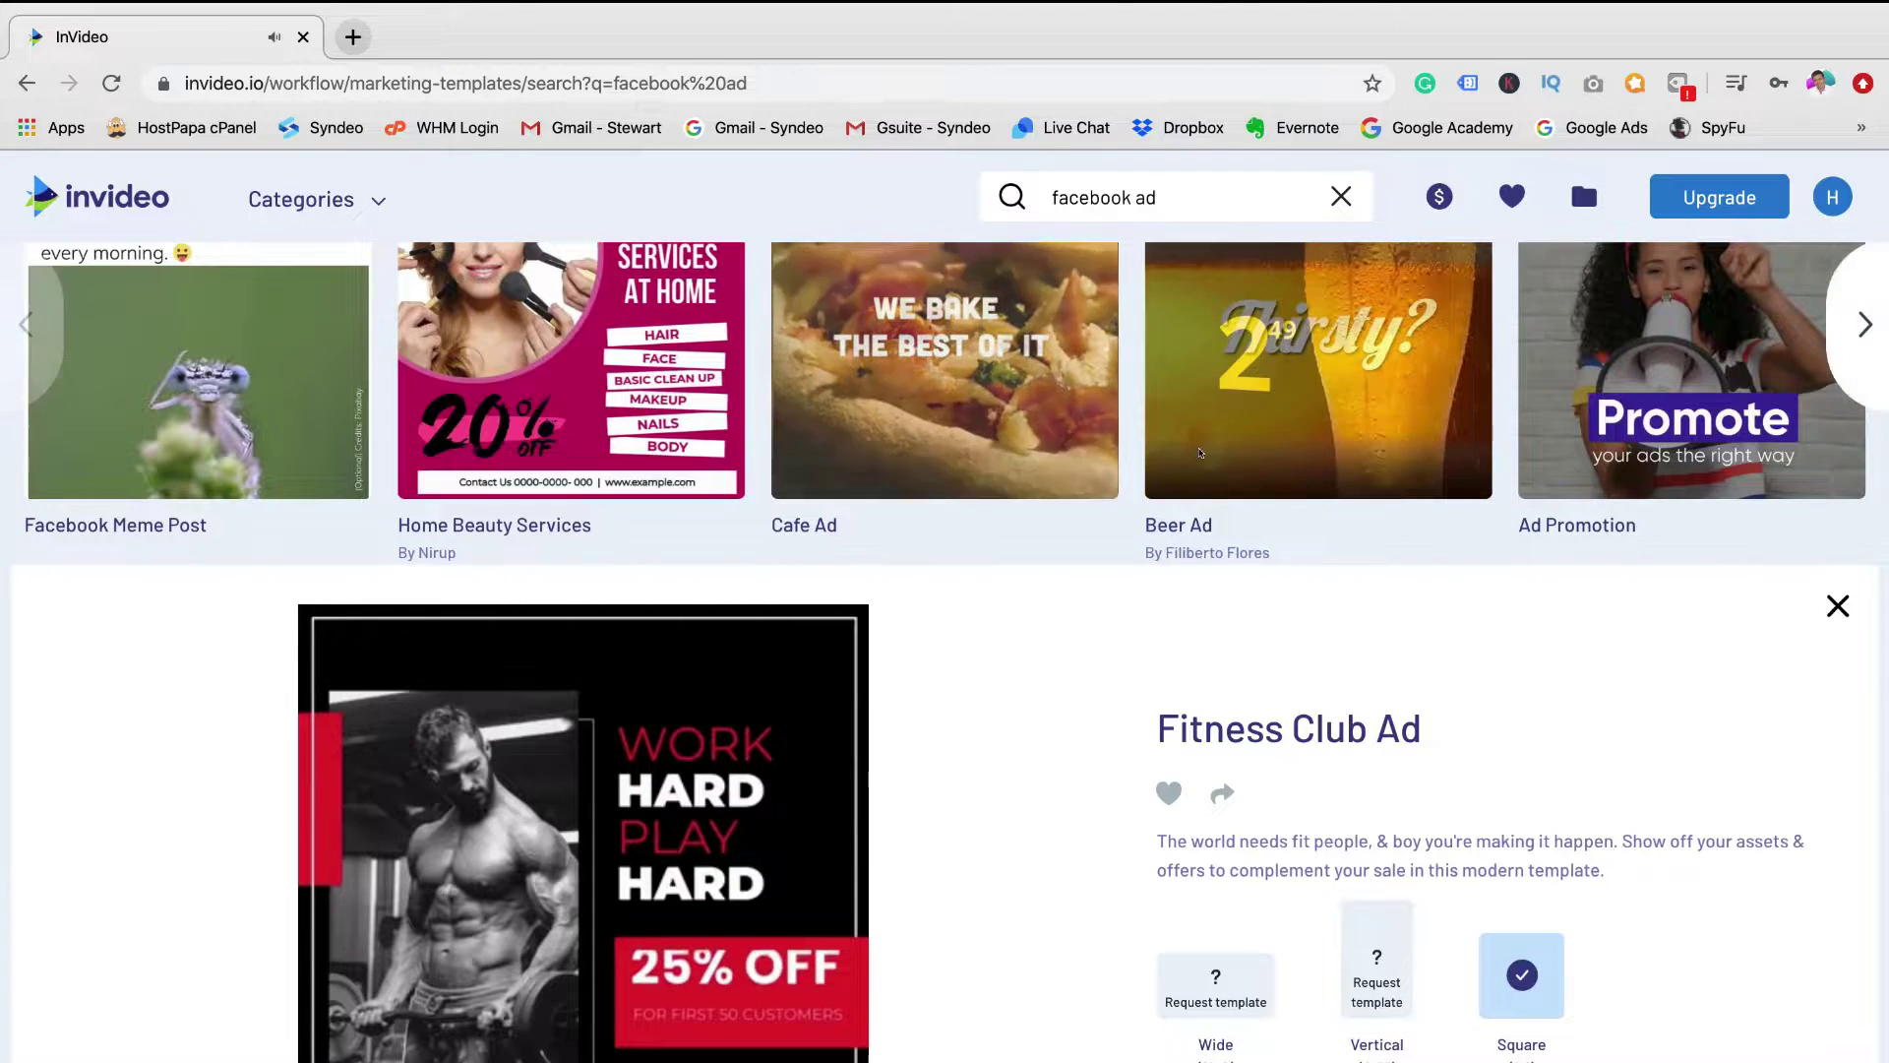
left_click(1685, 394)
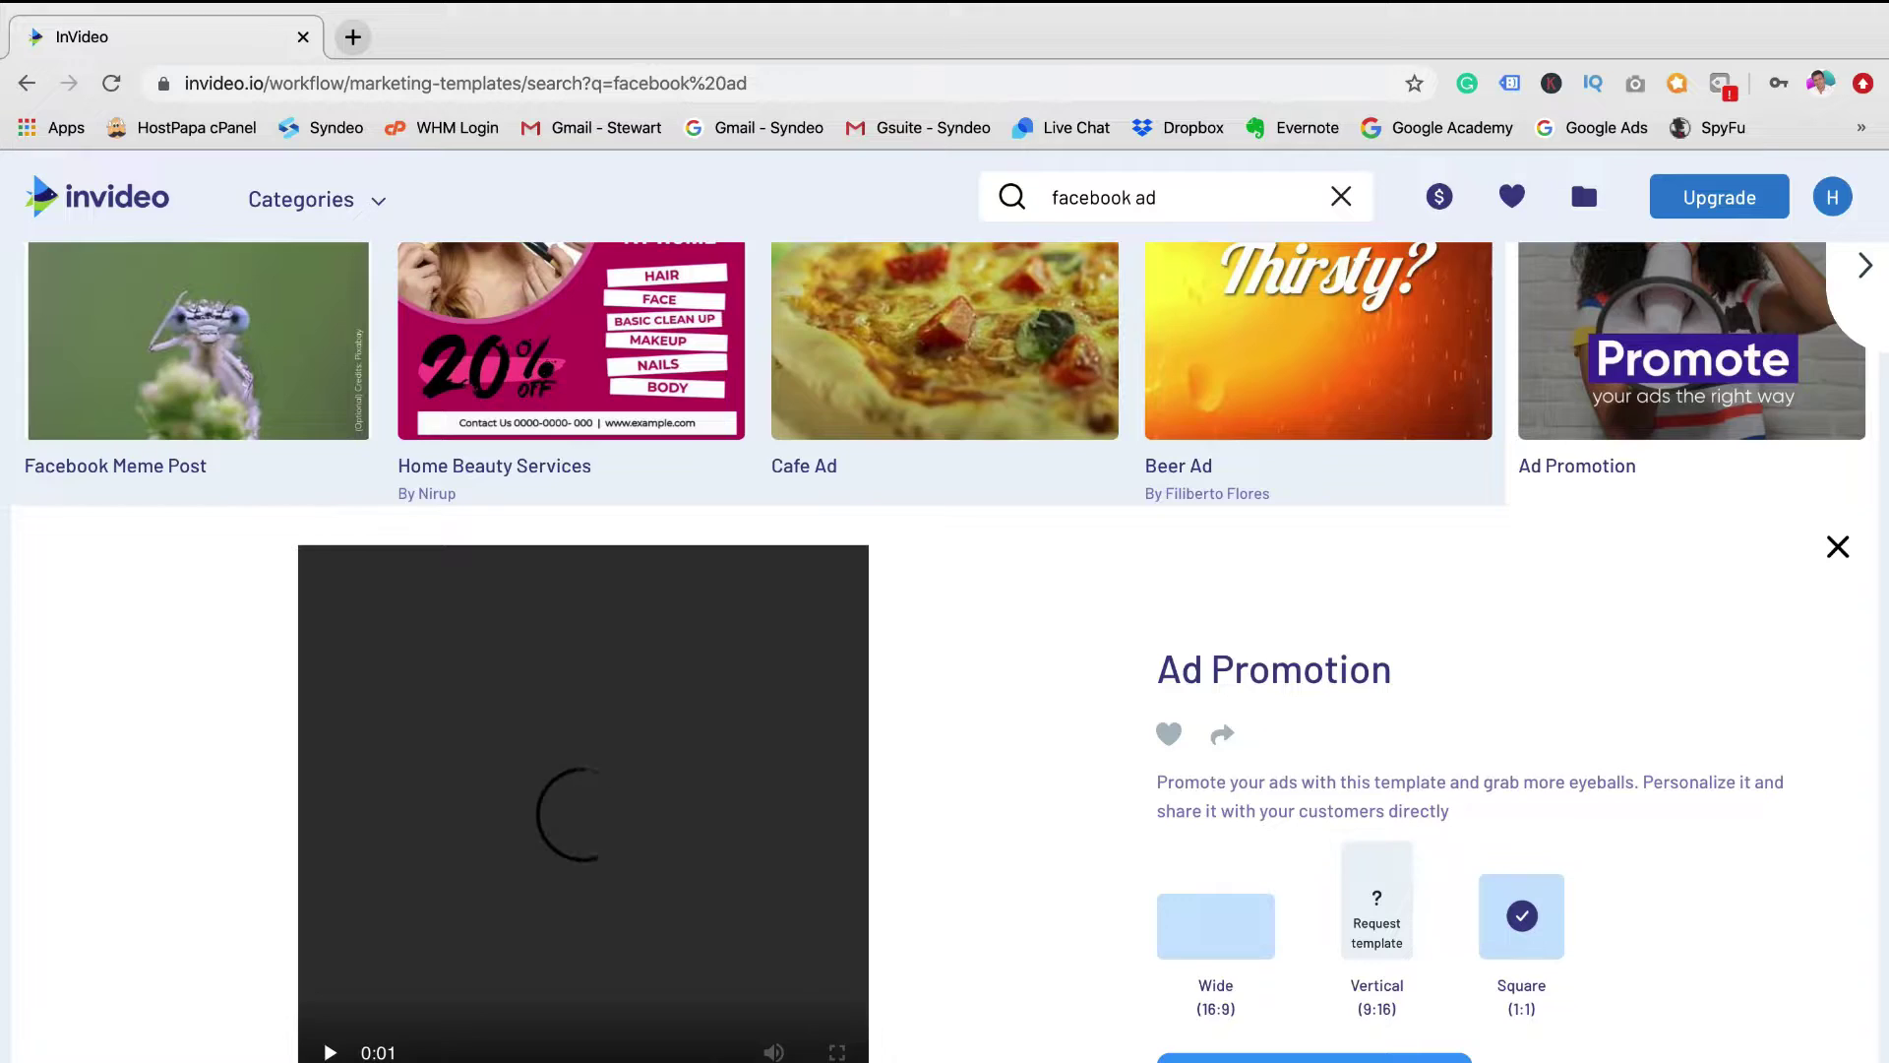
left_click(1314, 1058)
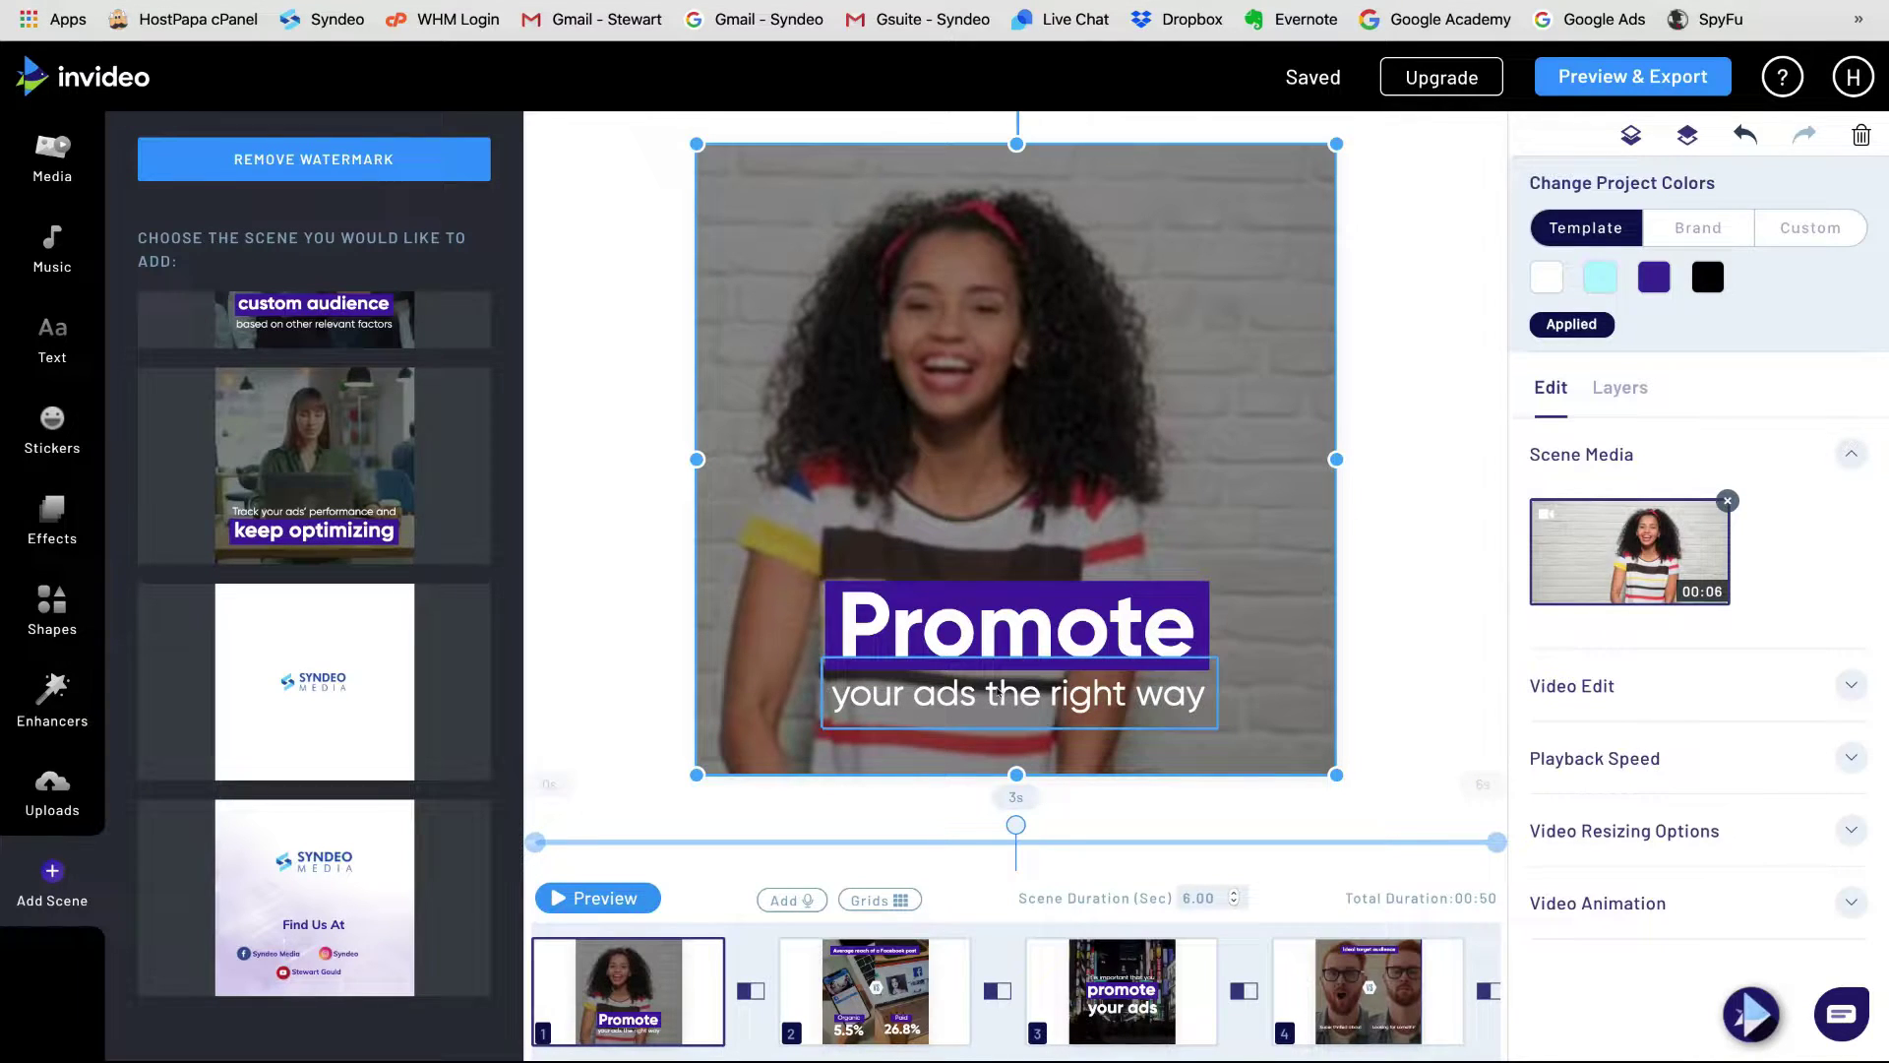
Step: Play and pause the first scene's preview, then check the full Preview & Export before returning to editing
mouse_move(309, 876)
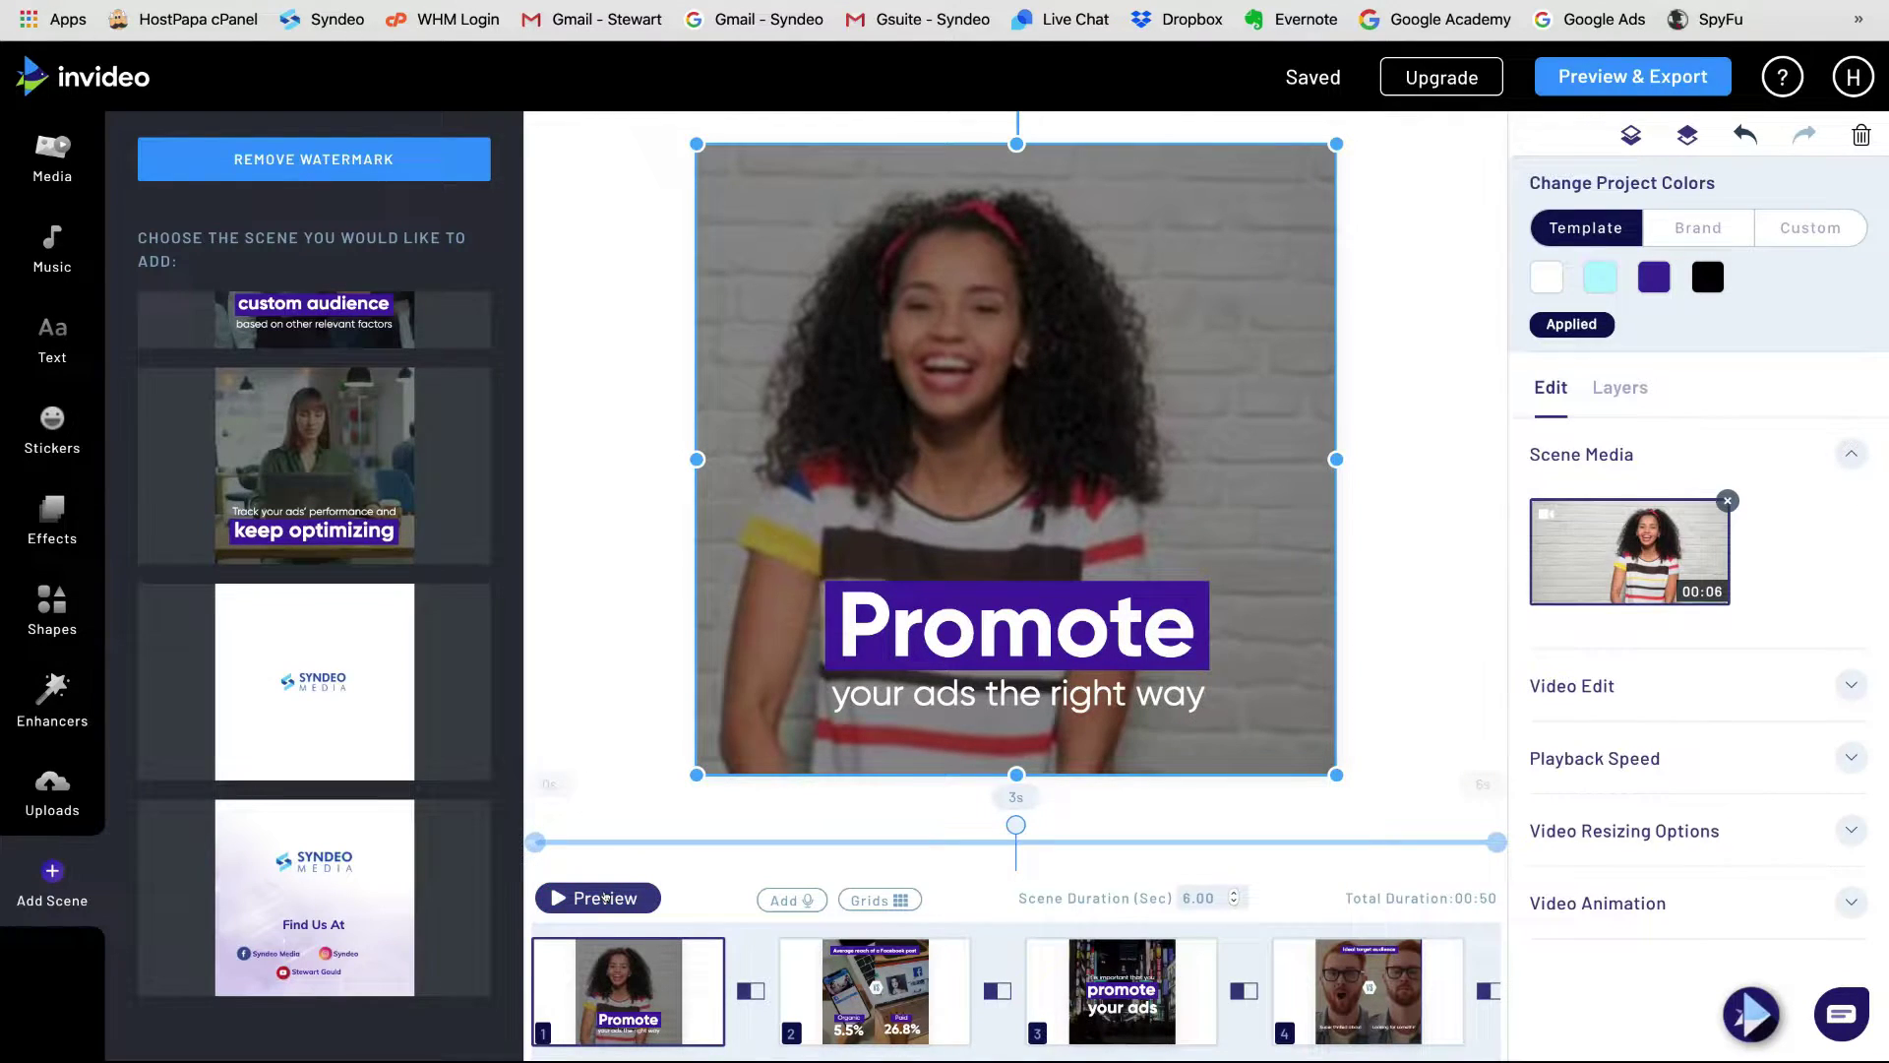
left_click(604, 897)
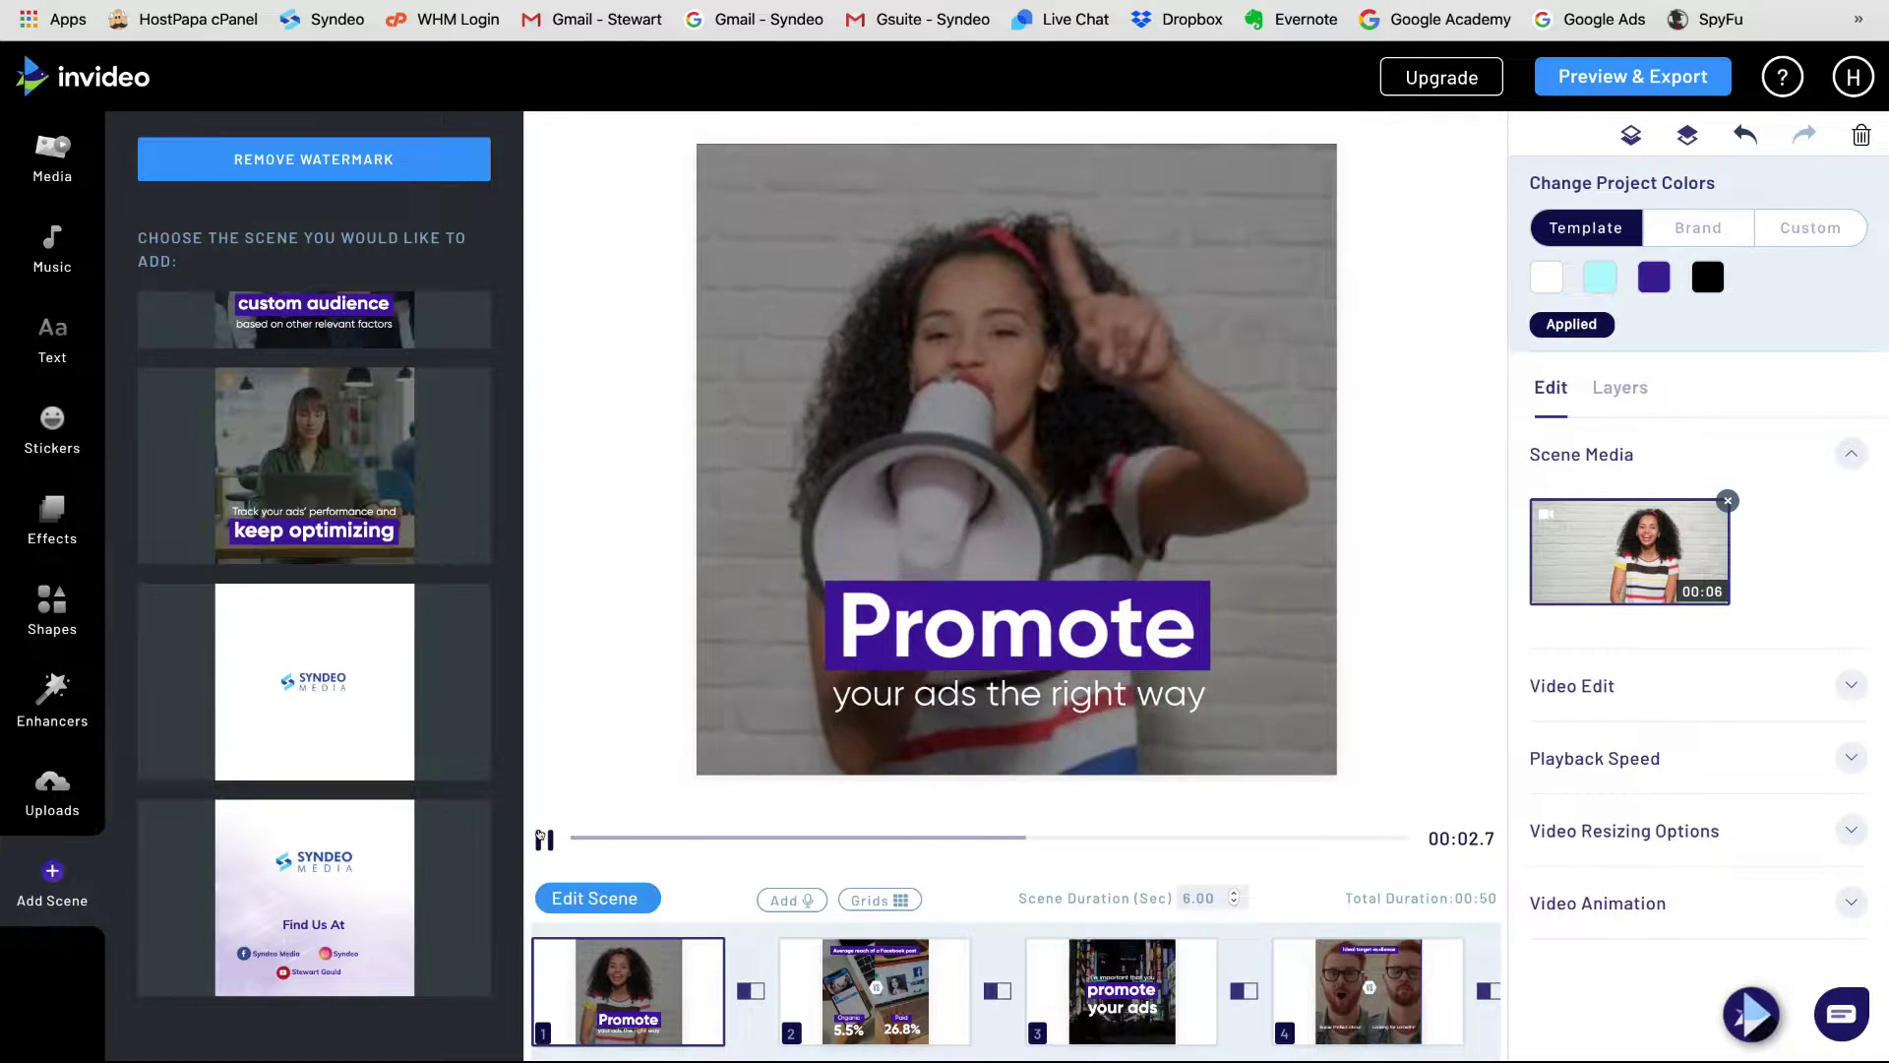
left_click(544, 838)
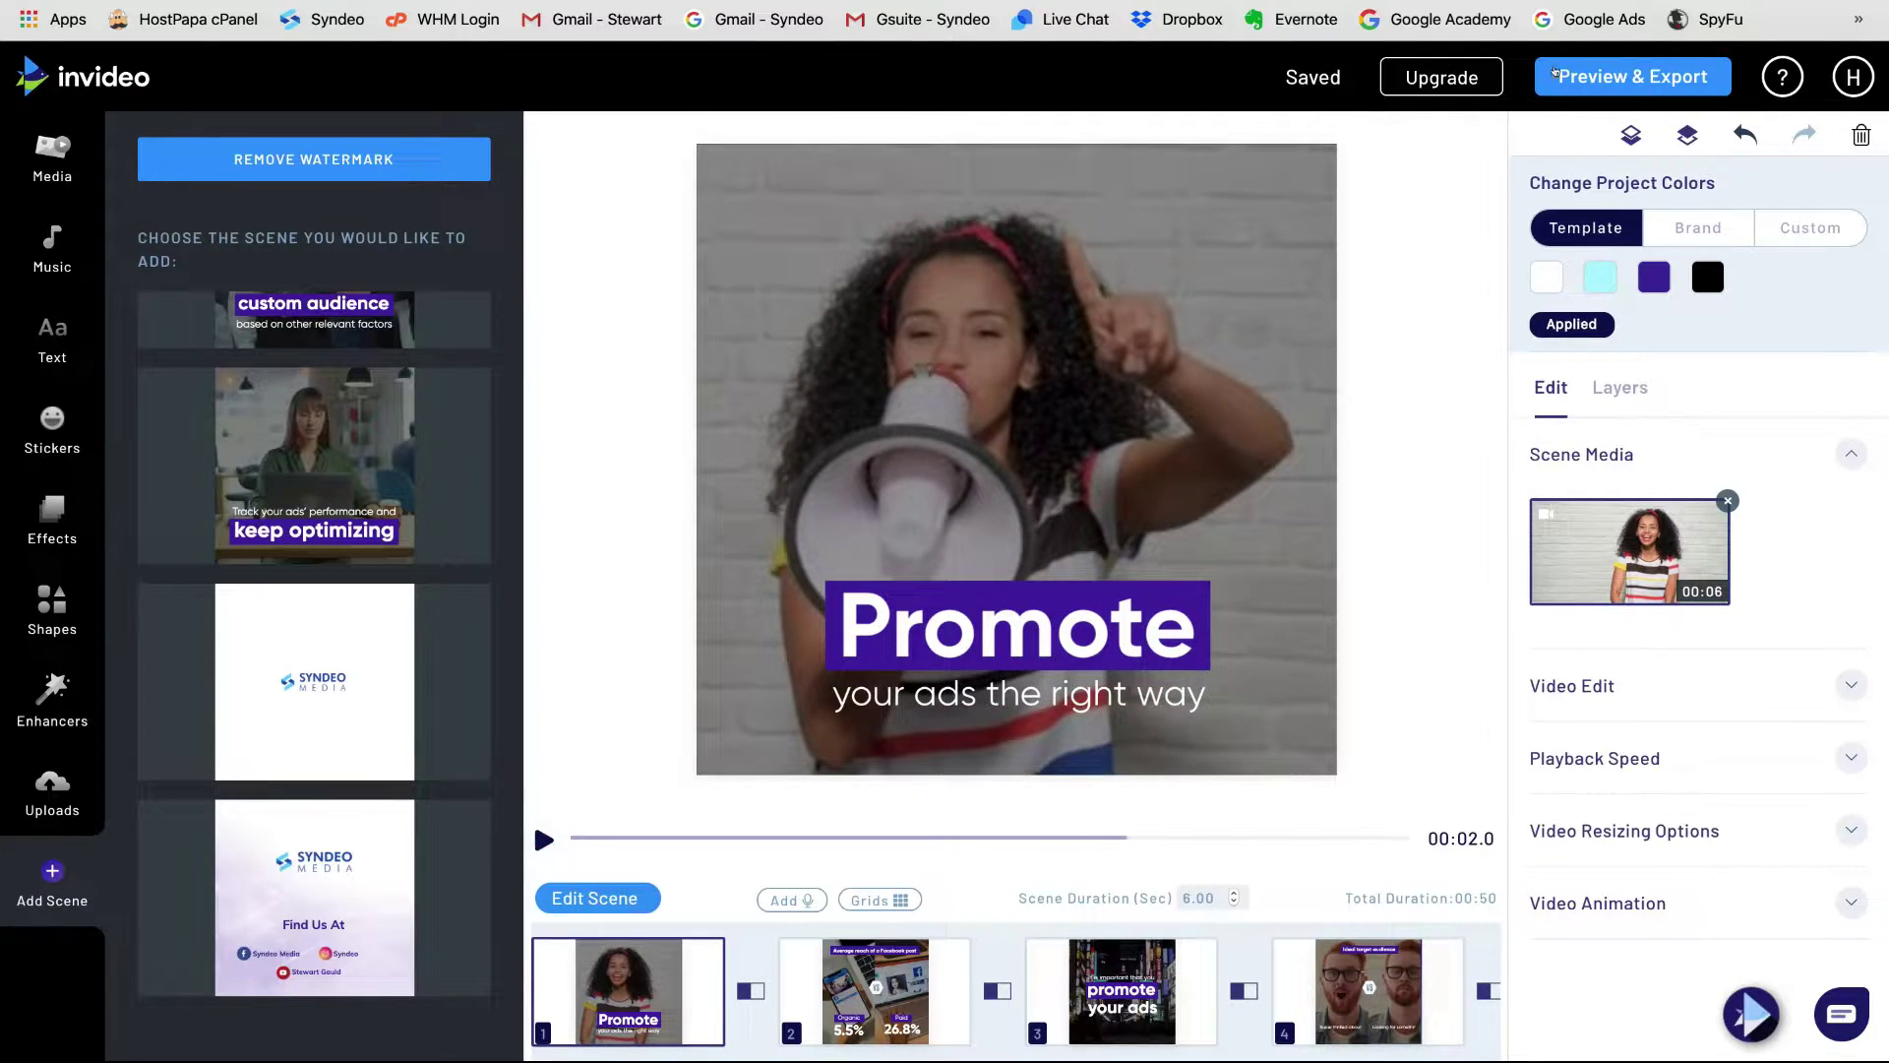
left_click(1548, 75)
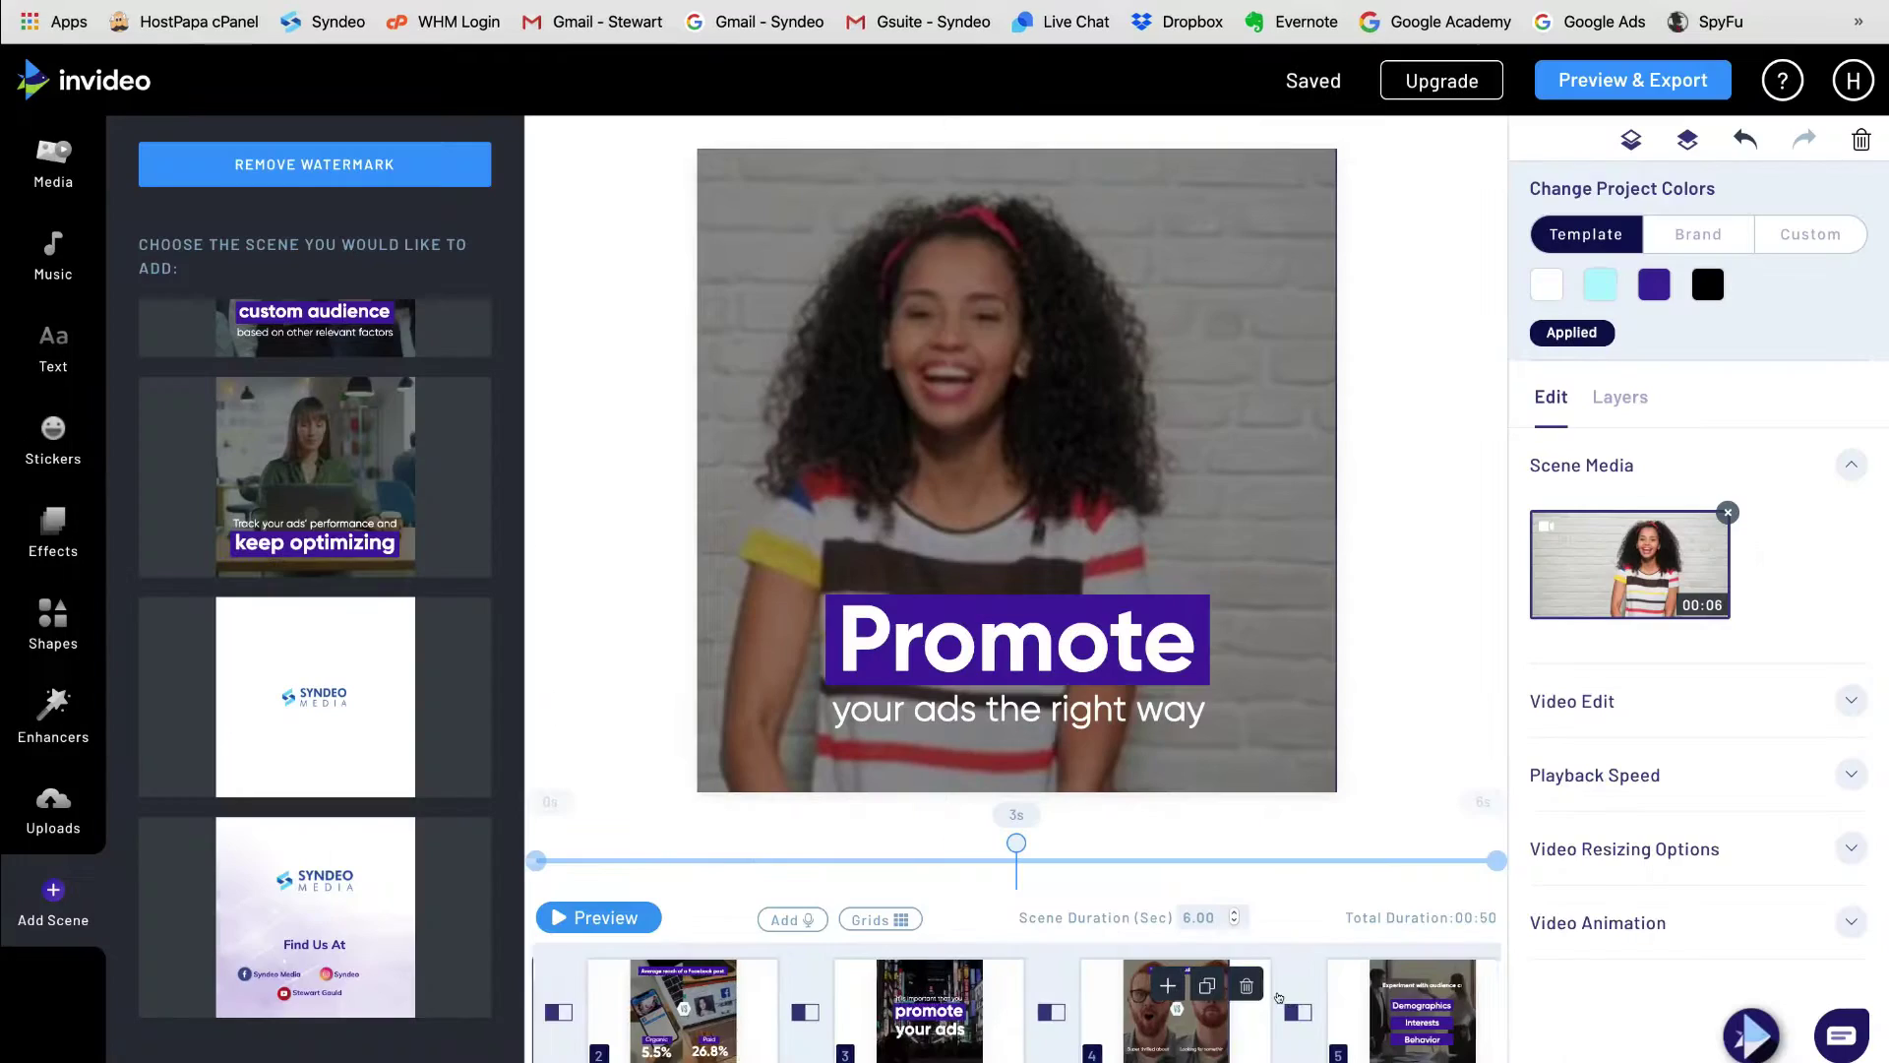
scroll(1278, 998, "right", 10)
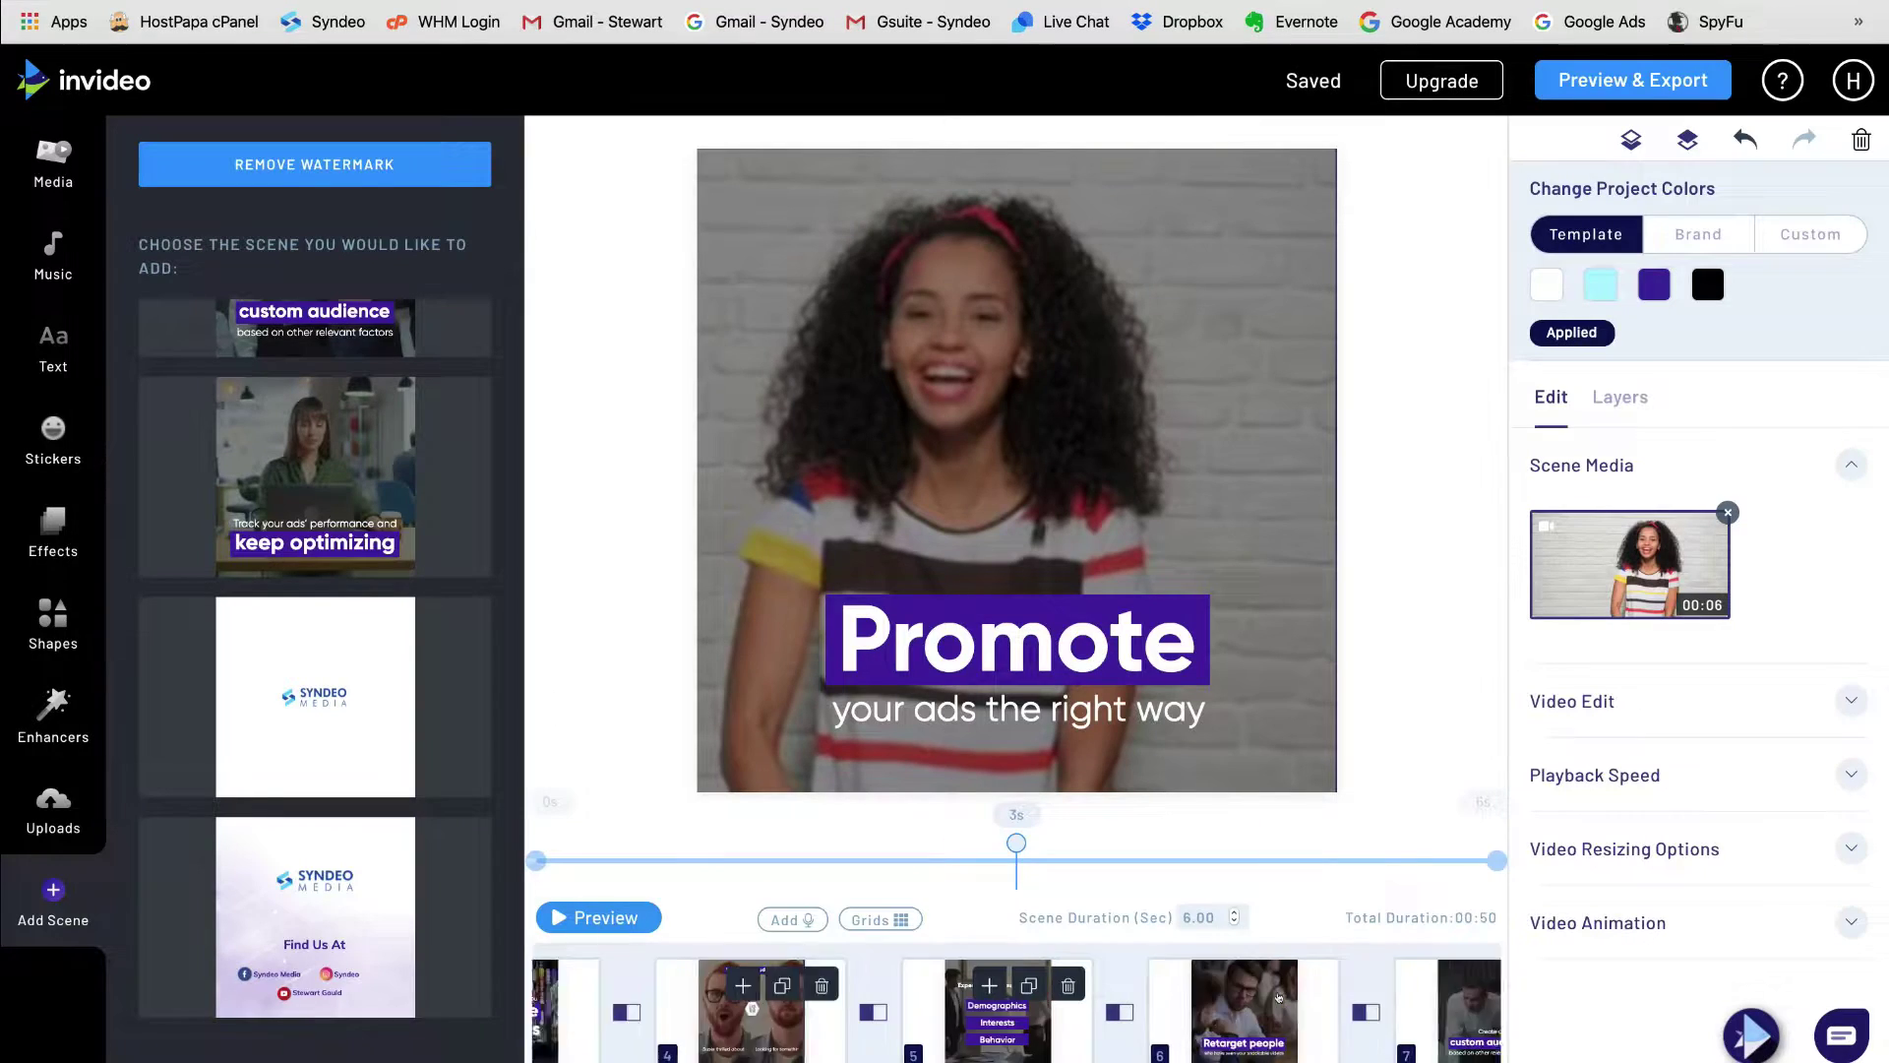
Step: Preview the Find Us At end scene and review transitions between scenes 7 and 8, keeping Slide Cube Right
left_click(1275, 1009)
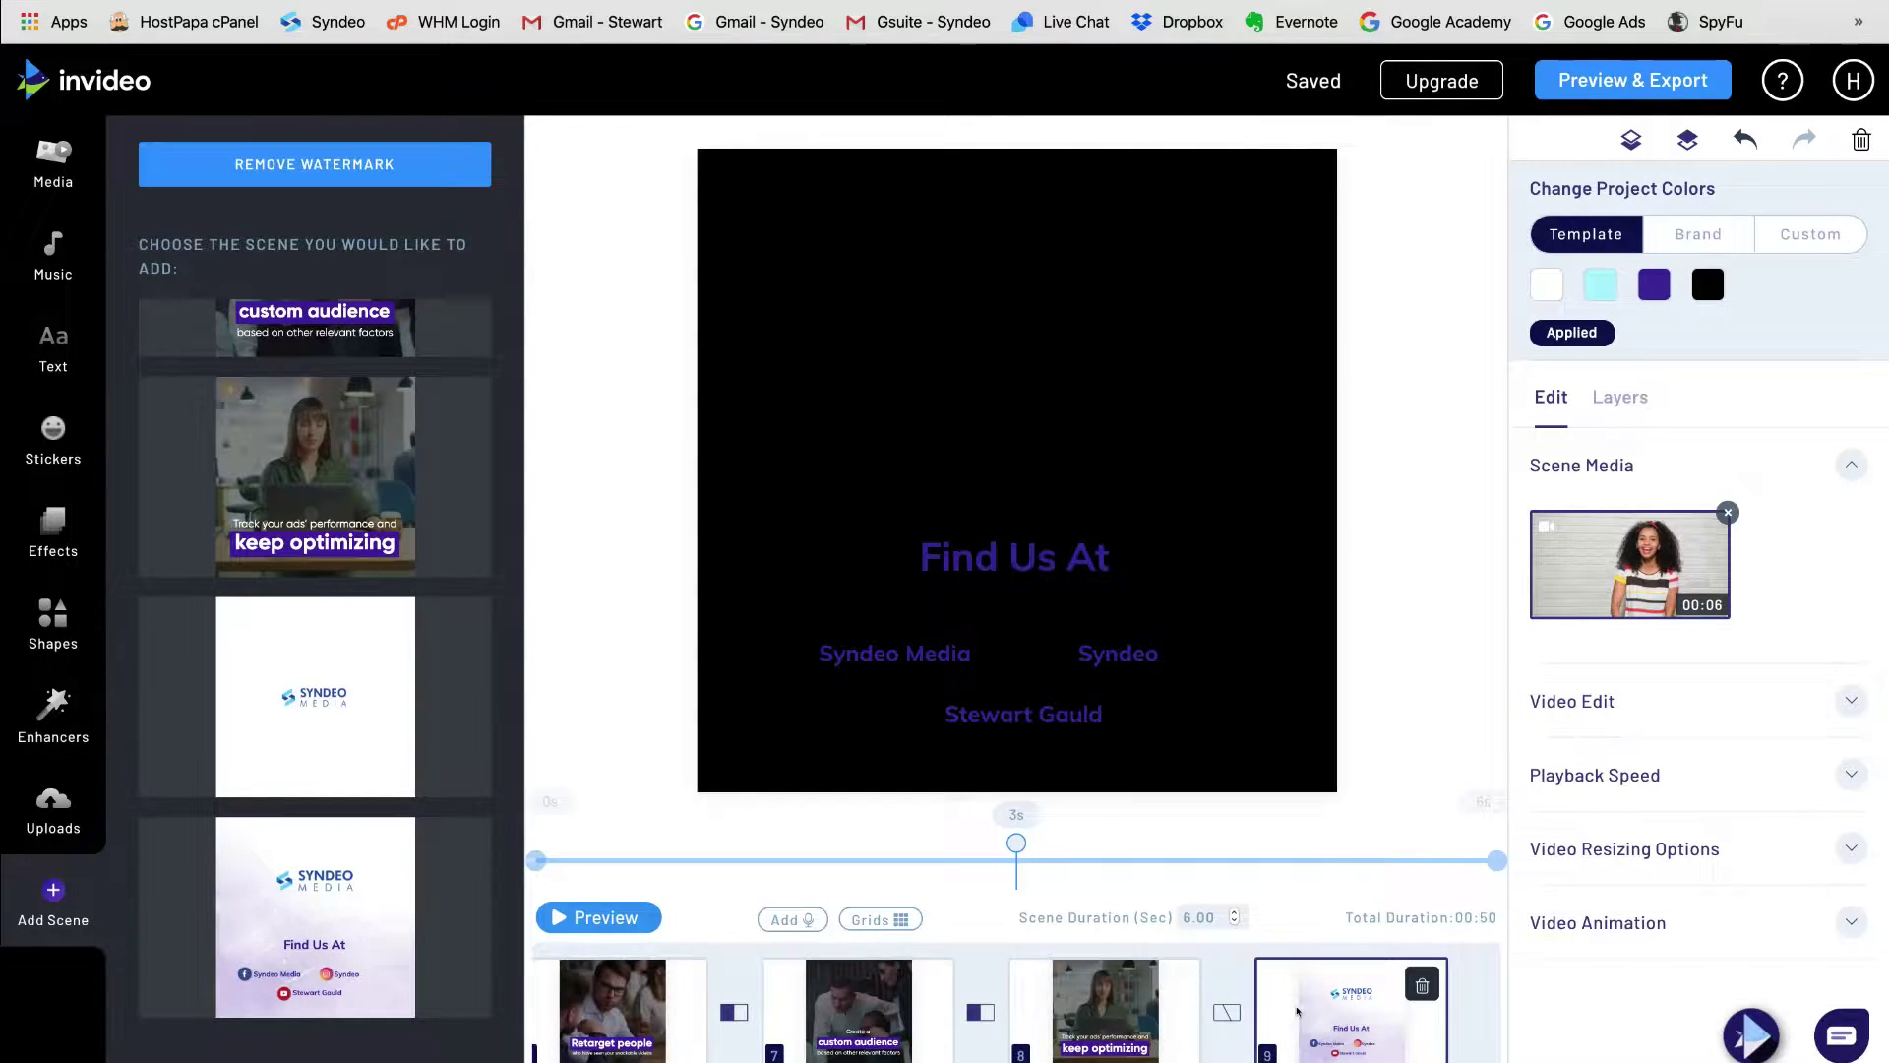
left_click(599, 917)
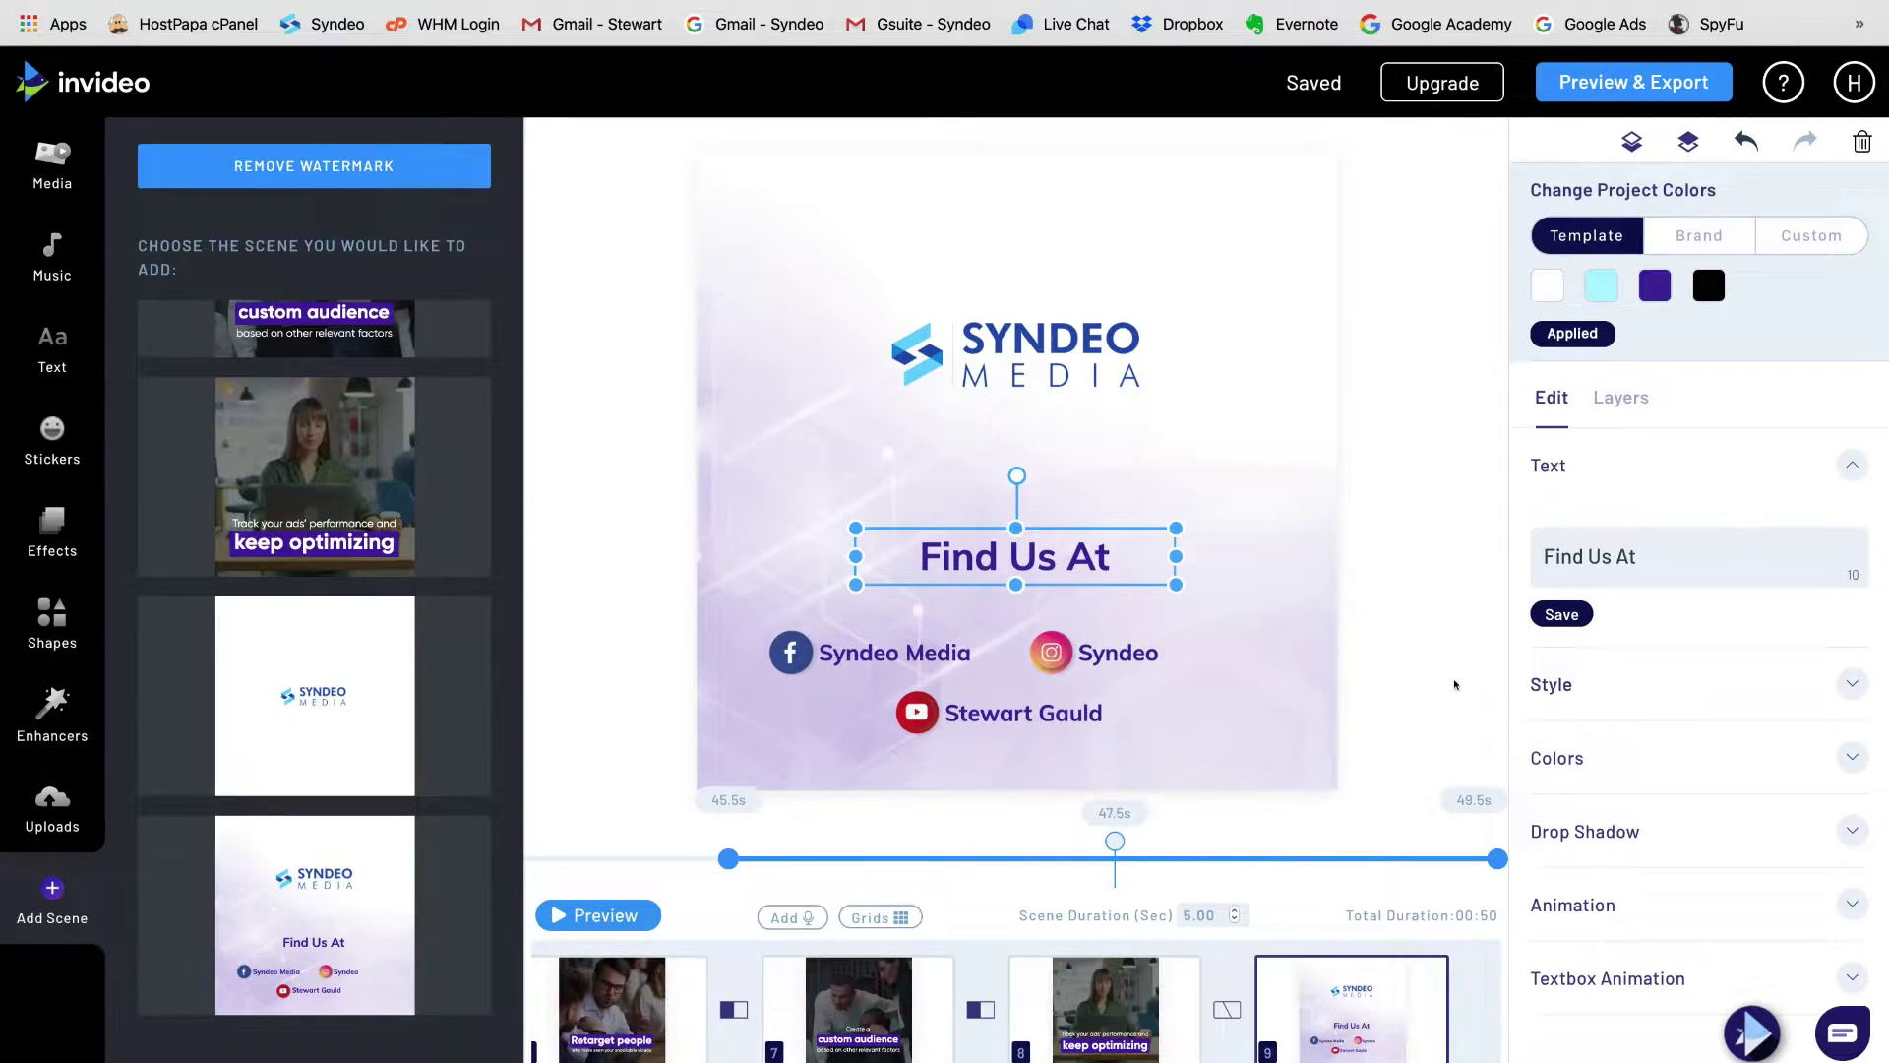
mouse_move(871, 984)
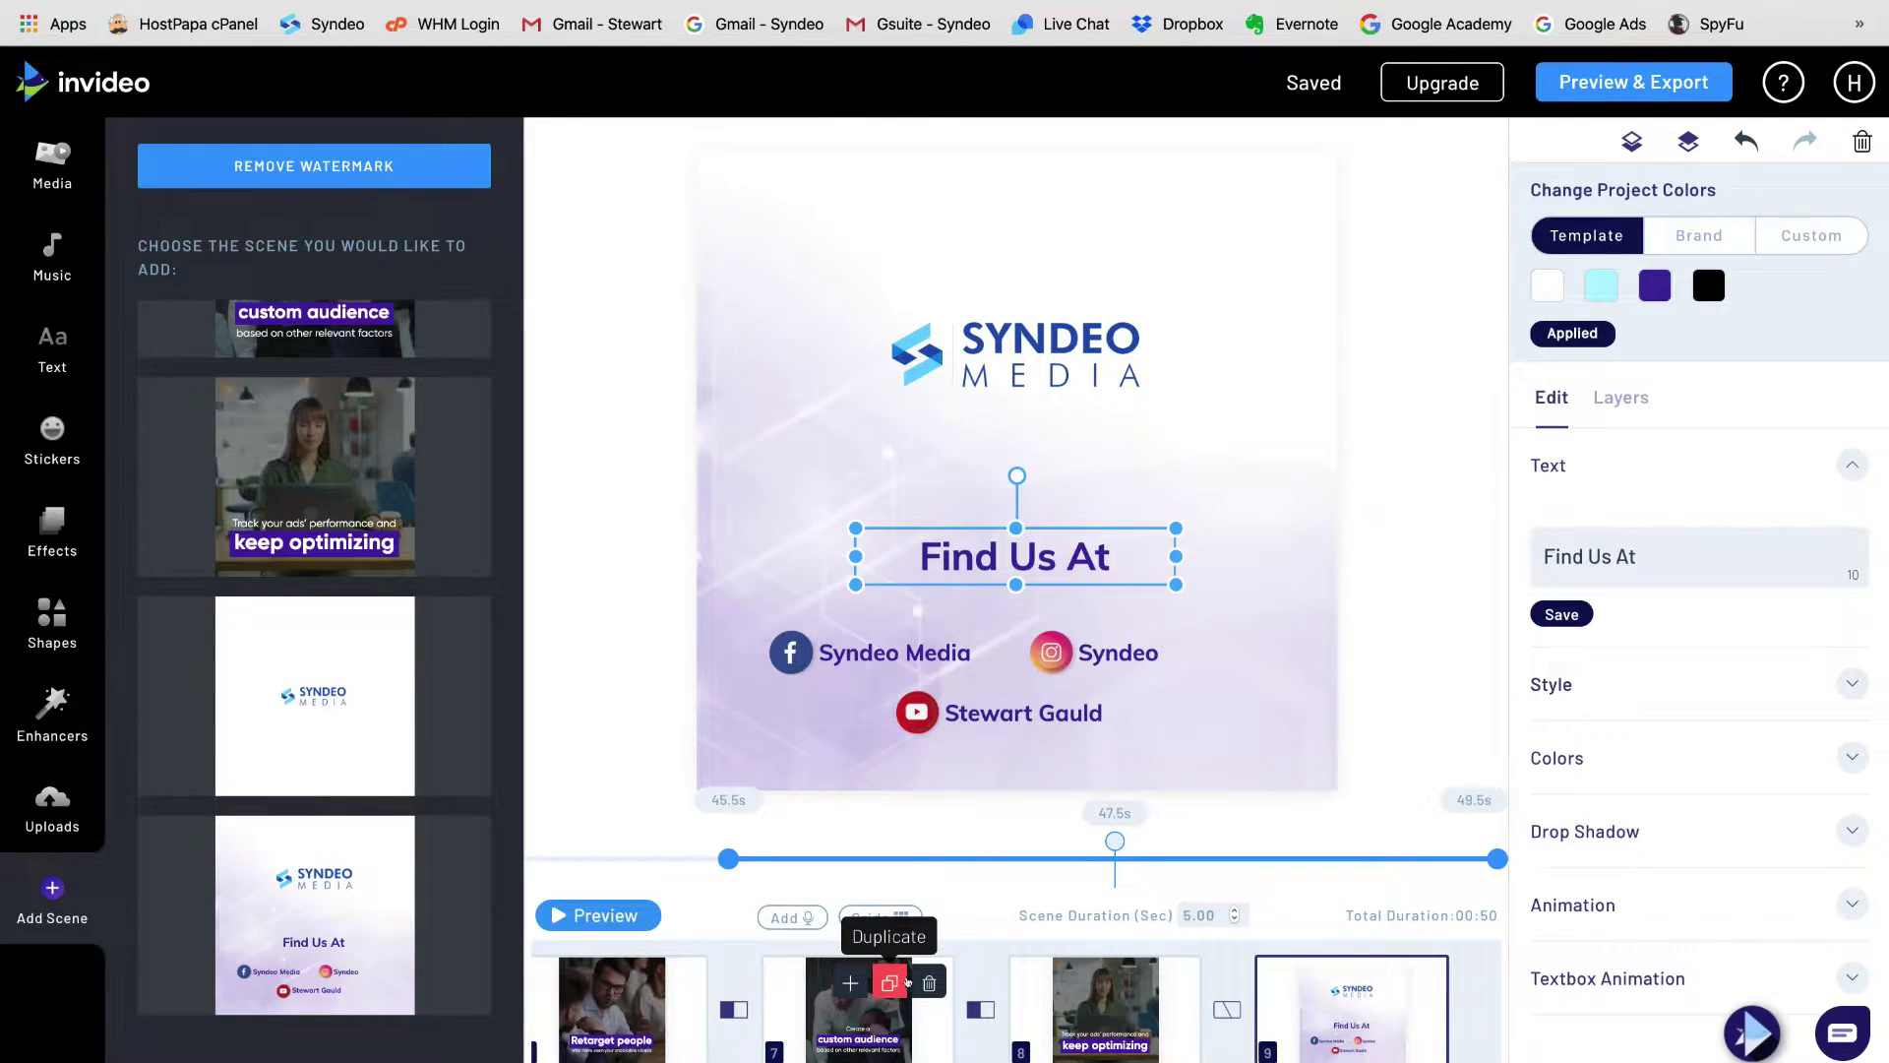
left_click(980, 1009)
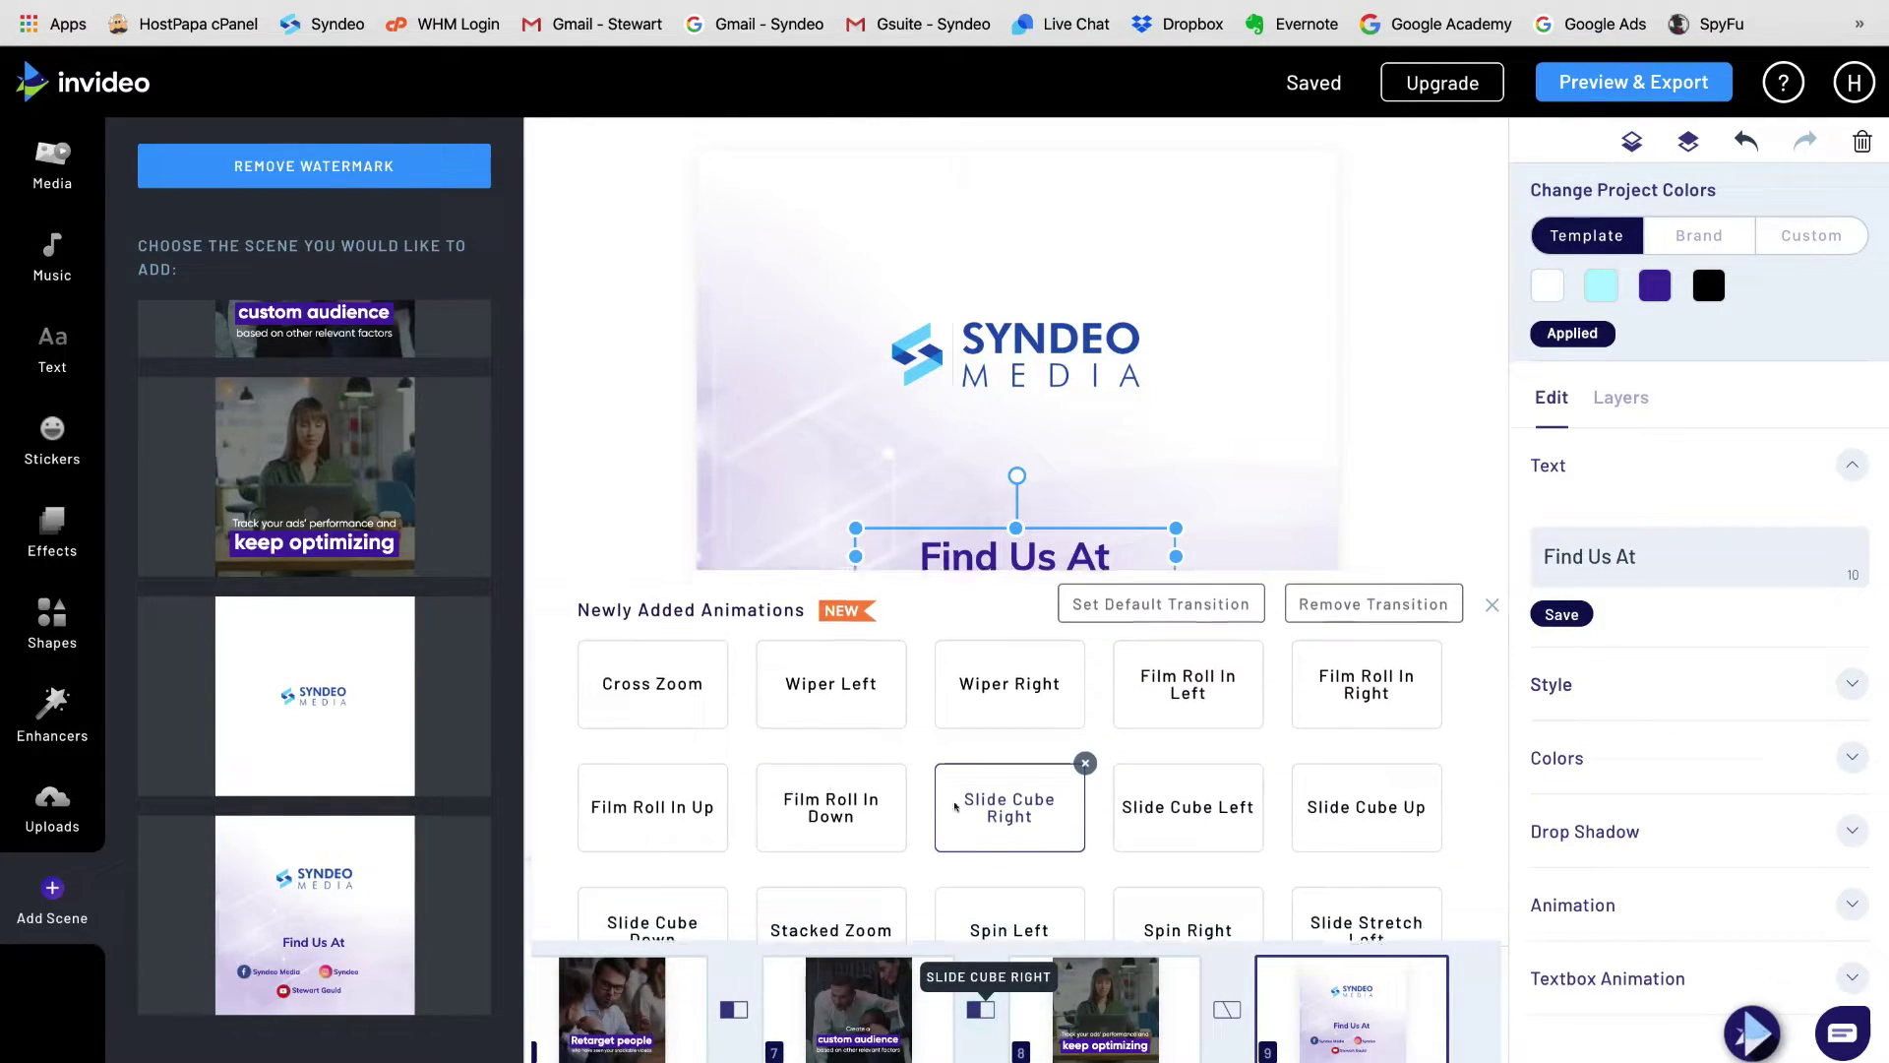
mouse_move(964, 664)
mouse_move(1151, 650)
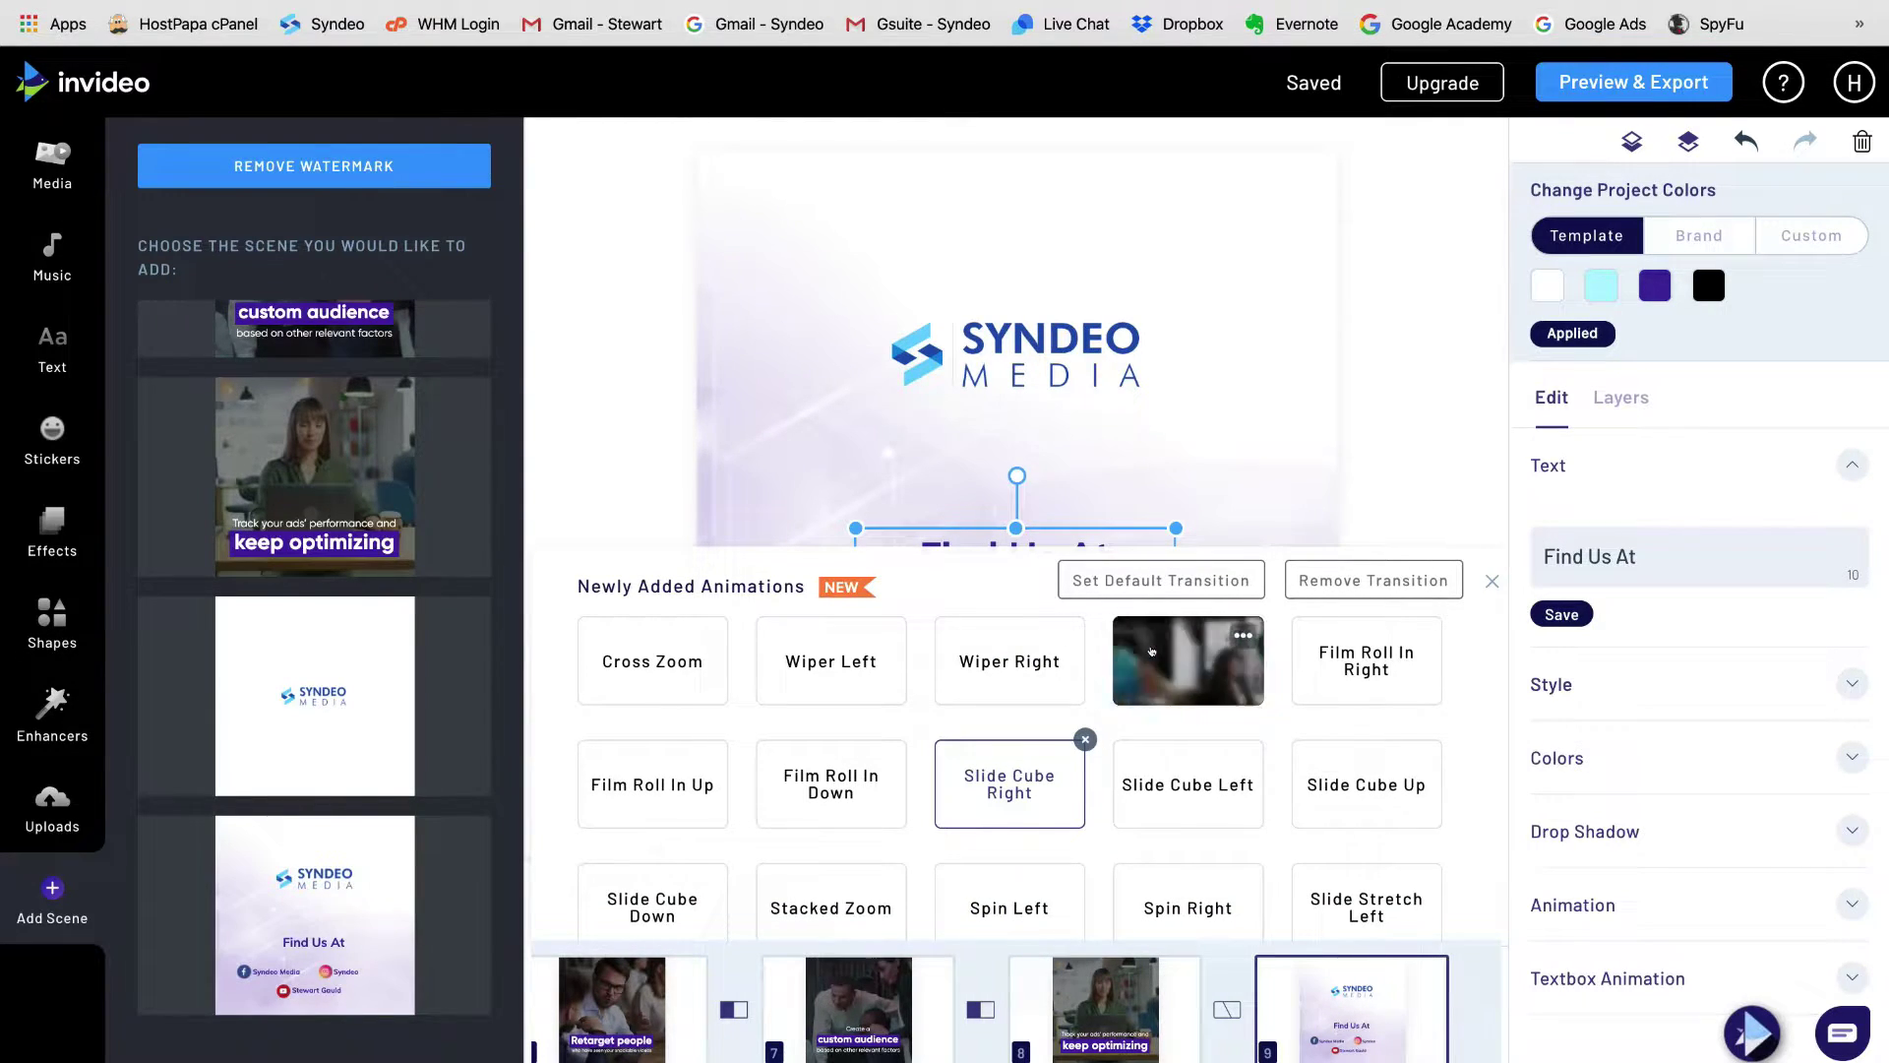
mouse_move(1323, 667)
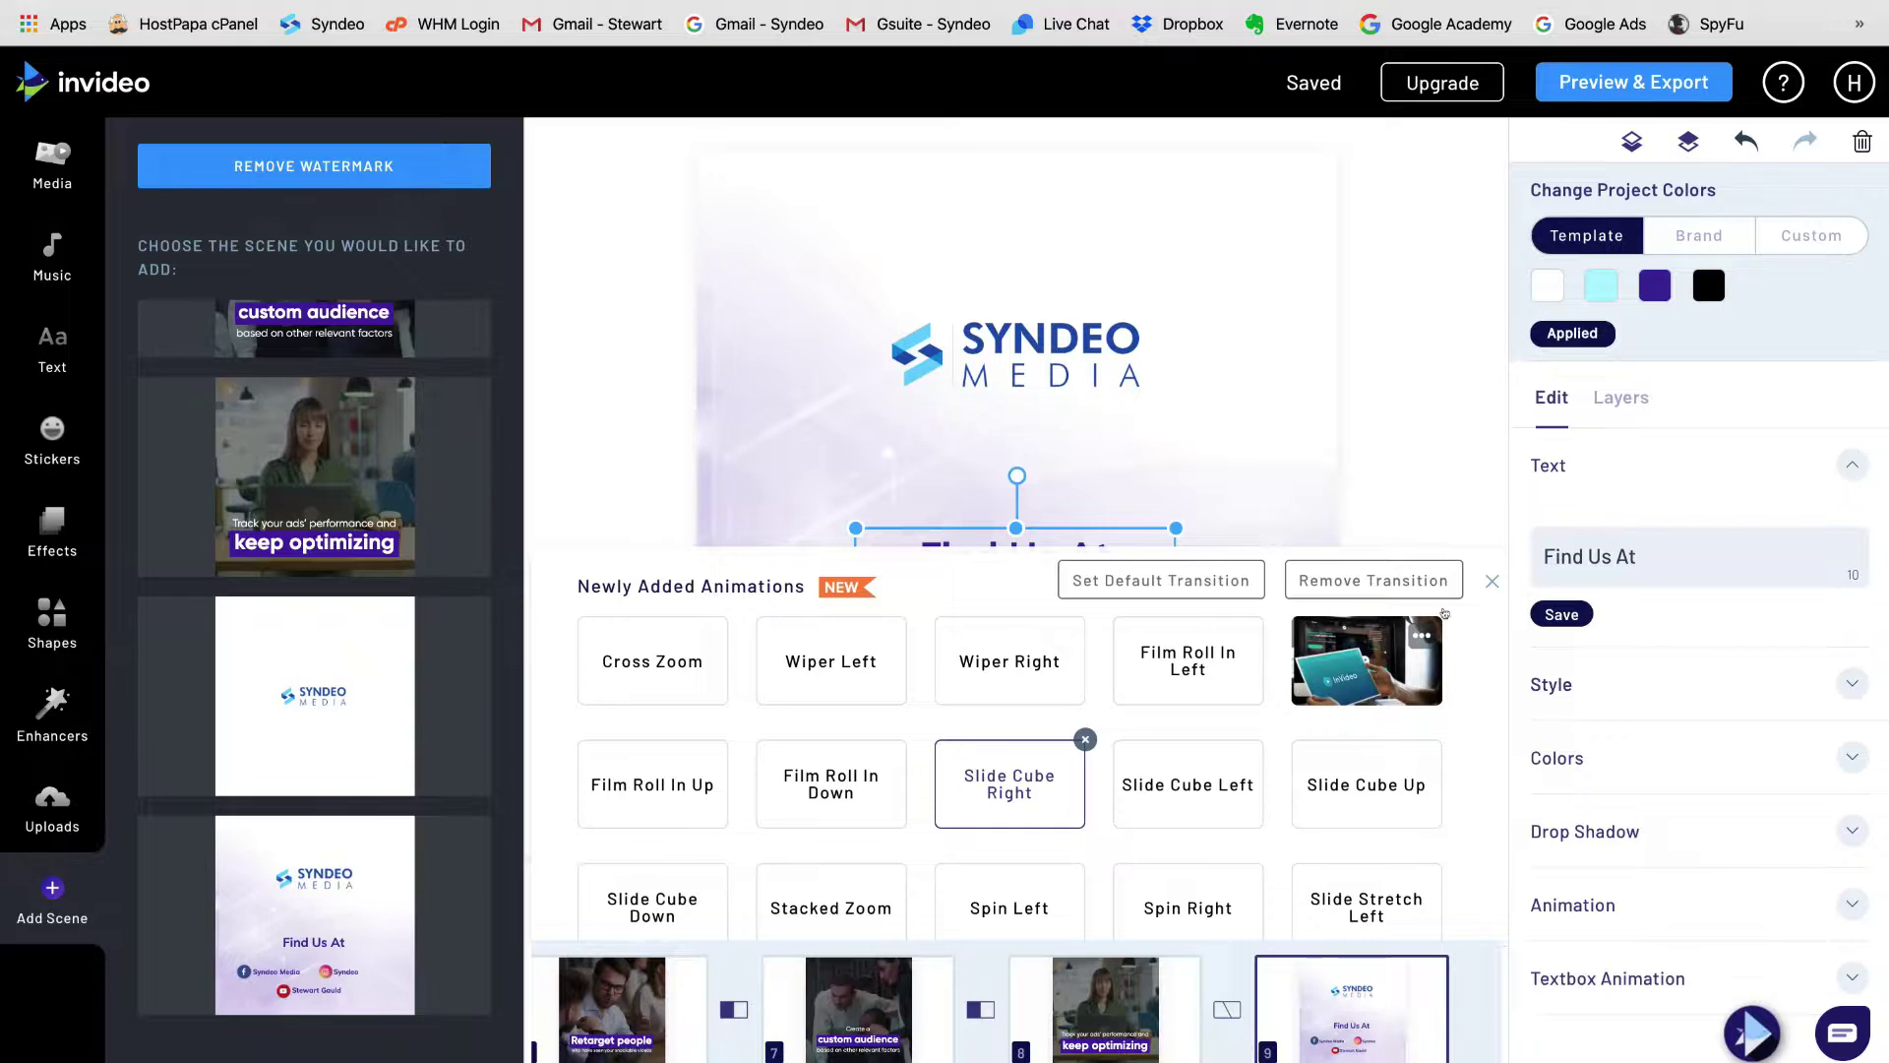
left_click(1484, 590)
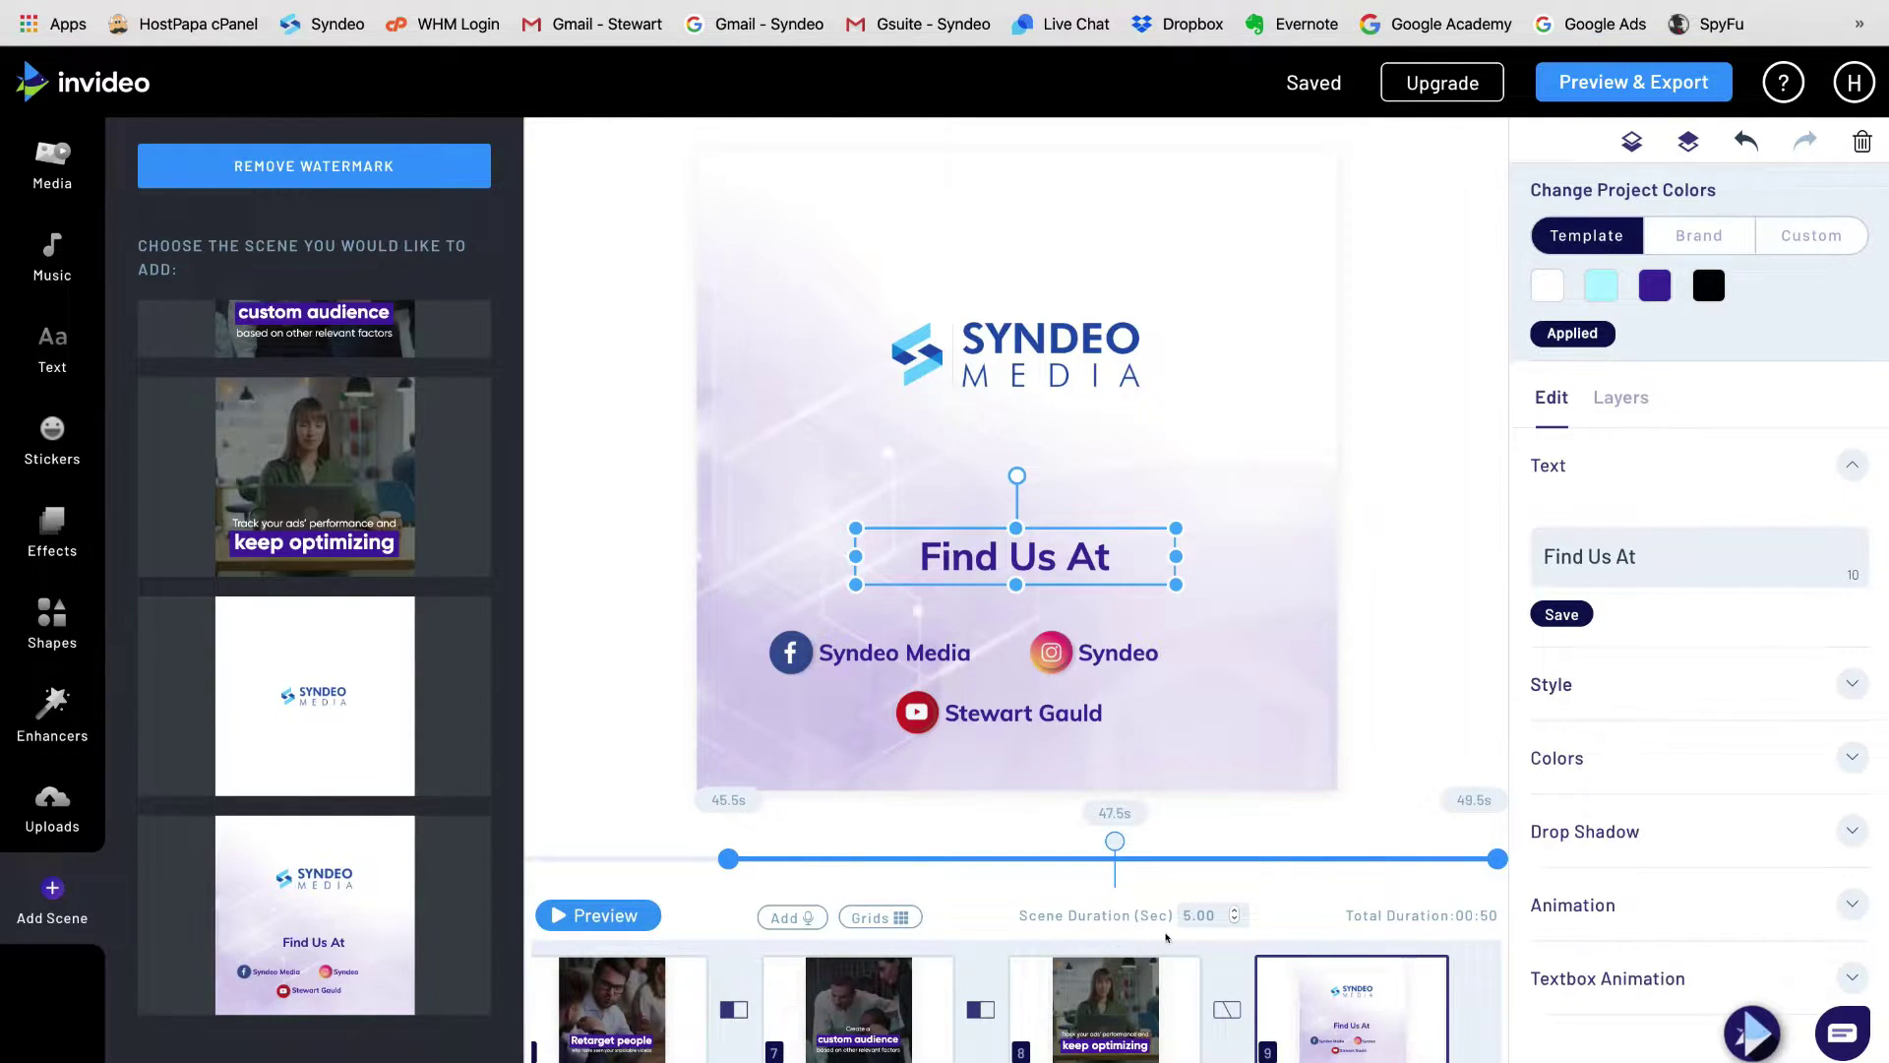
Step: Select scene 7's 6-second team background video and inspect its trim without changing it
left_click(874, 1003)
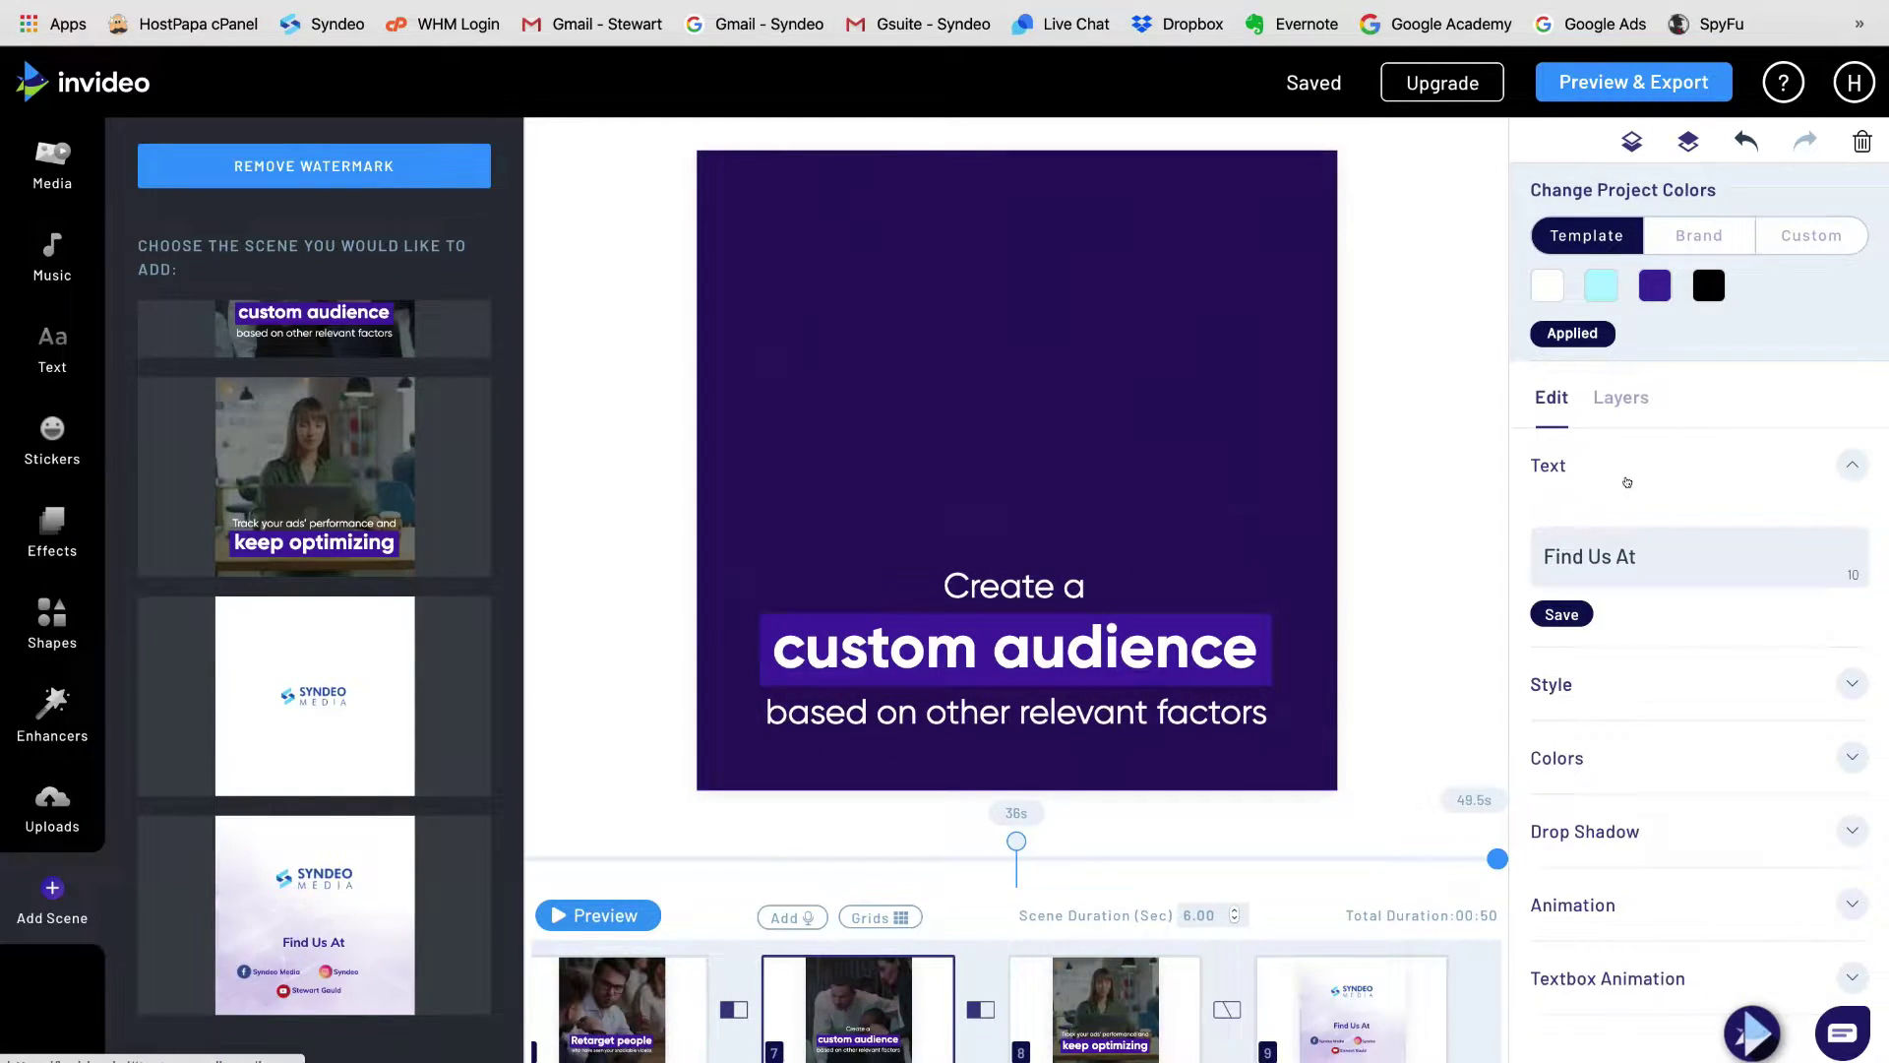
left_click(1629, 696)
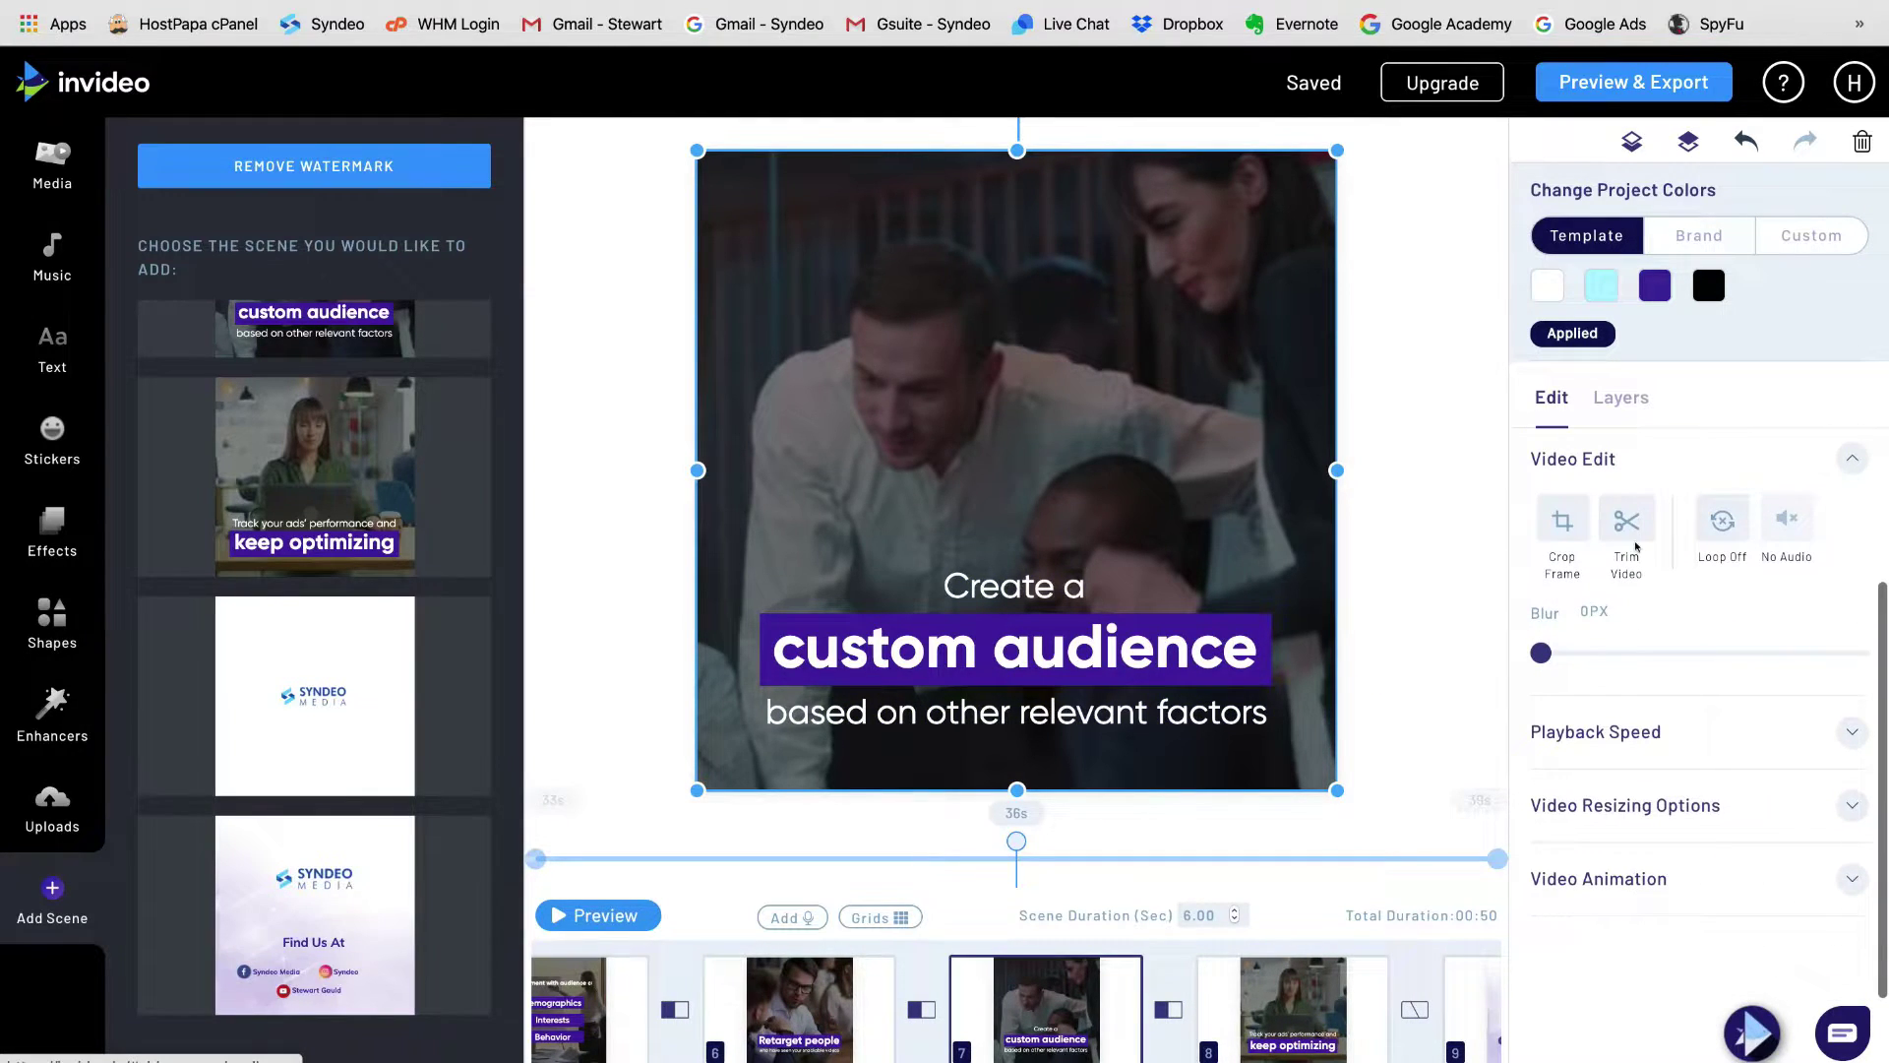
left_click(1629, 524)
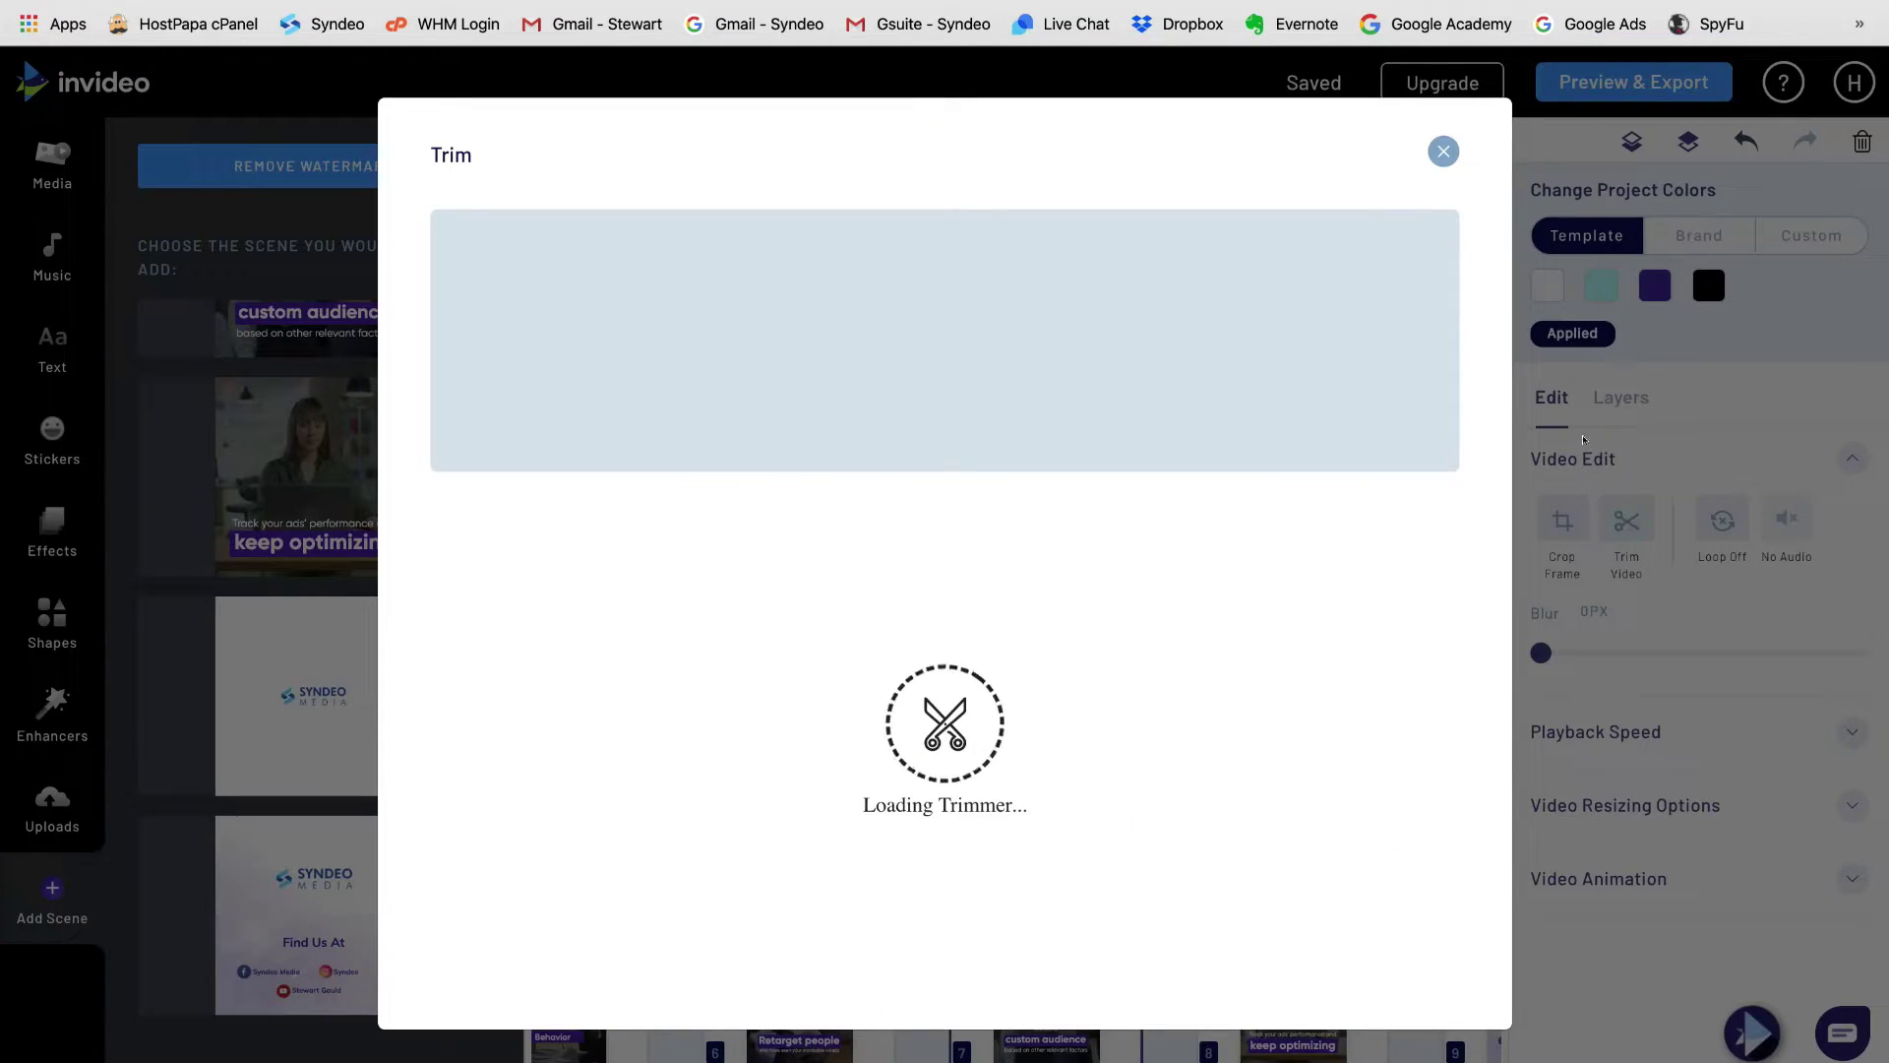
left_click(1442, 151)
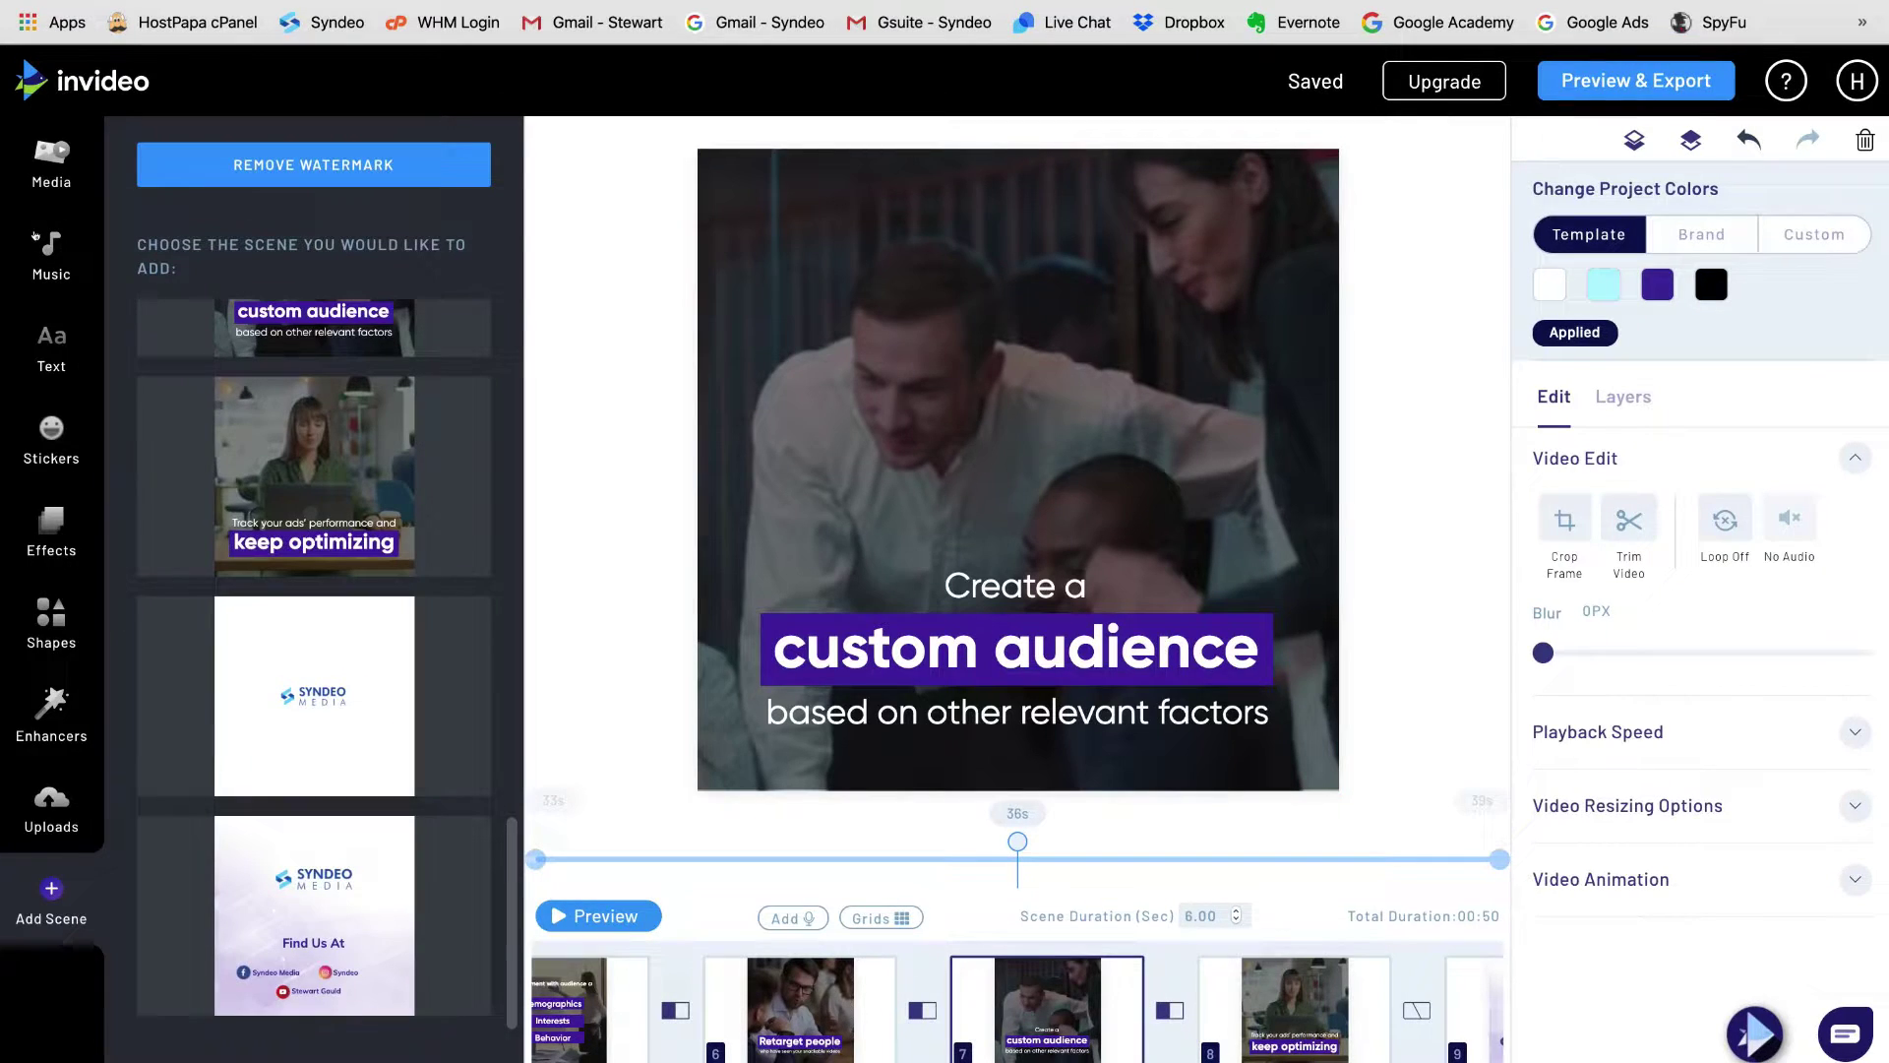
Step: Search the stock media library for 'cats' videos
left_click(35, 183)
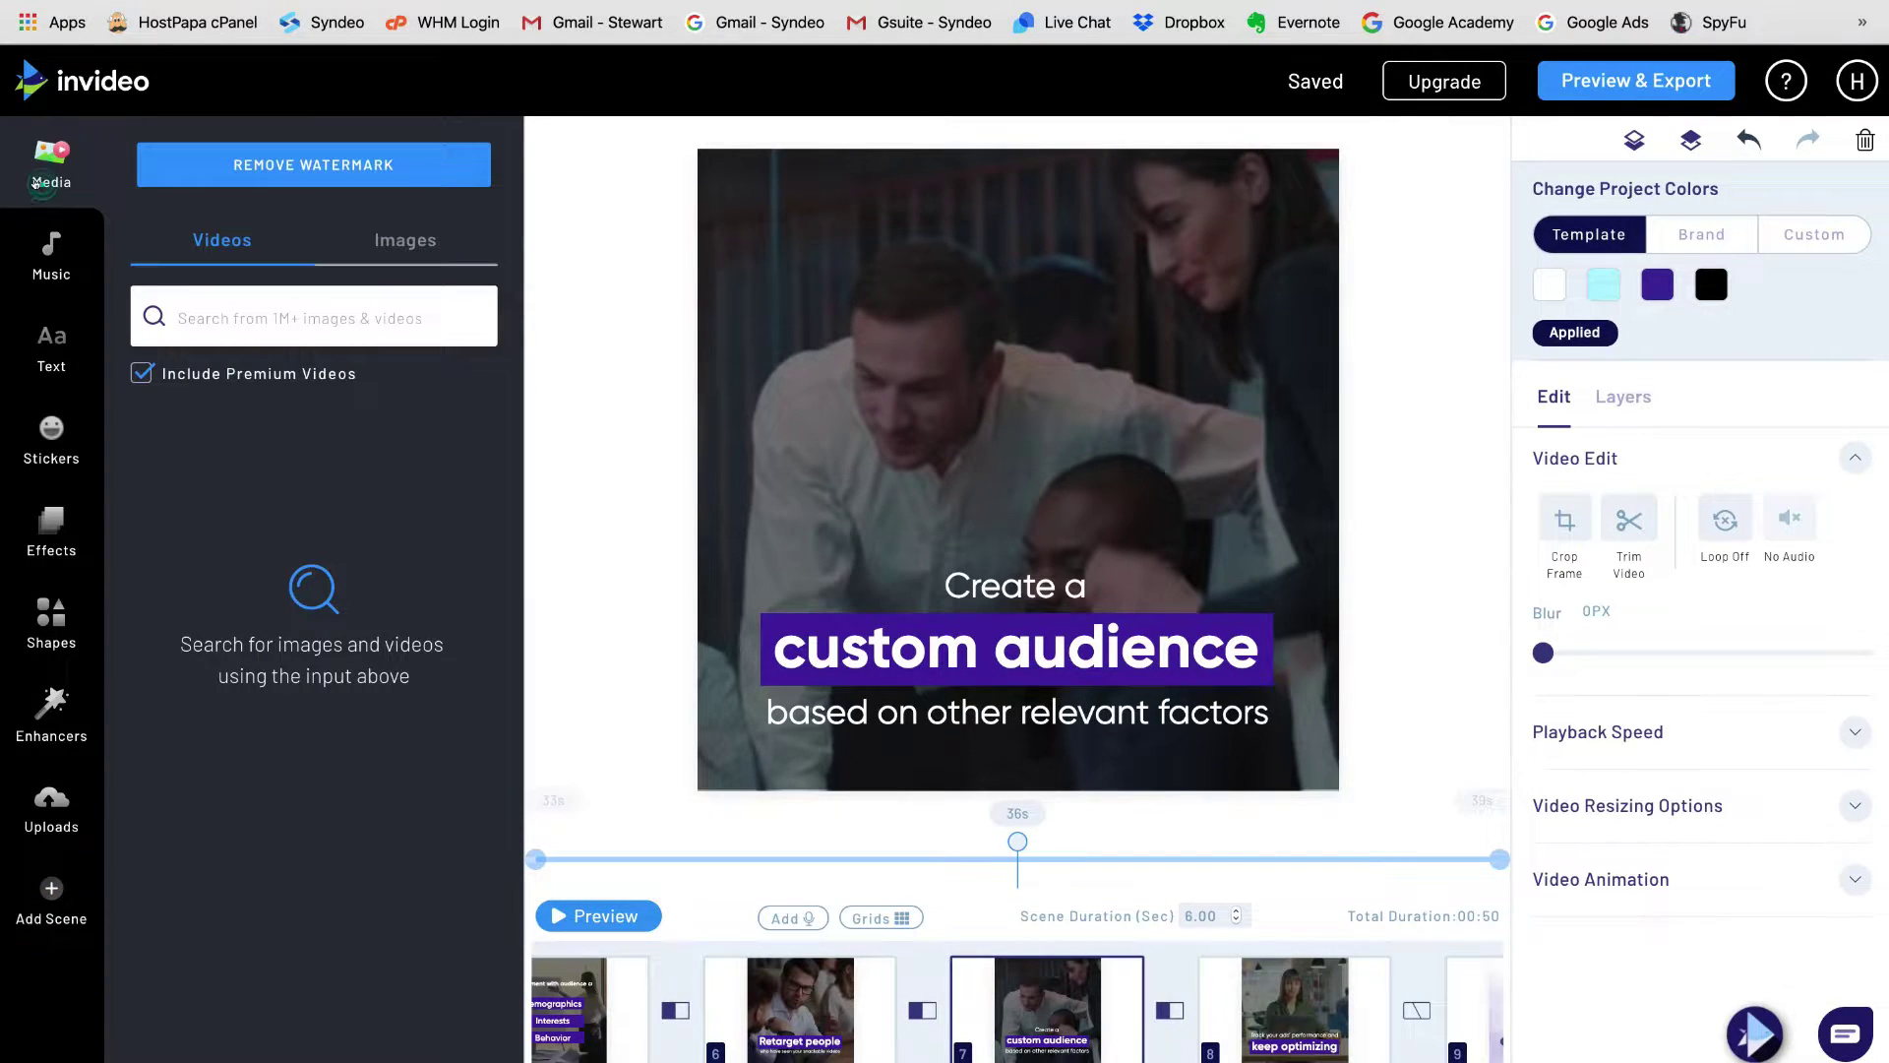
left_click(224, 305)
type("cats")
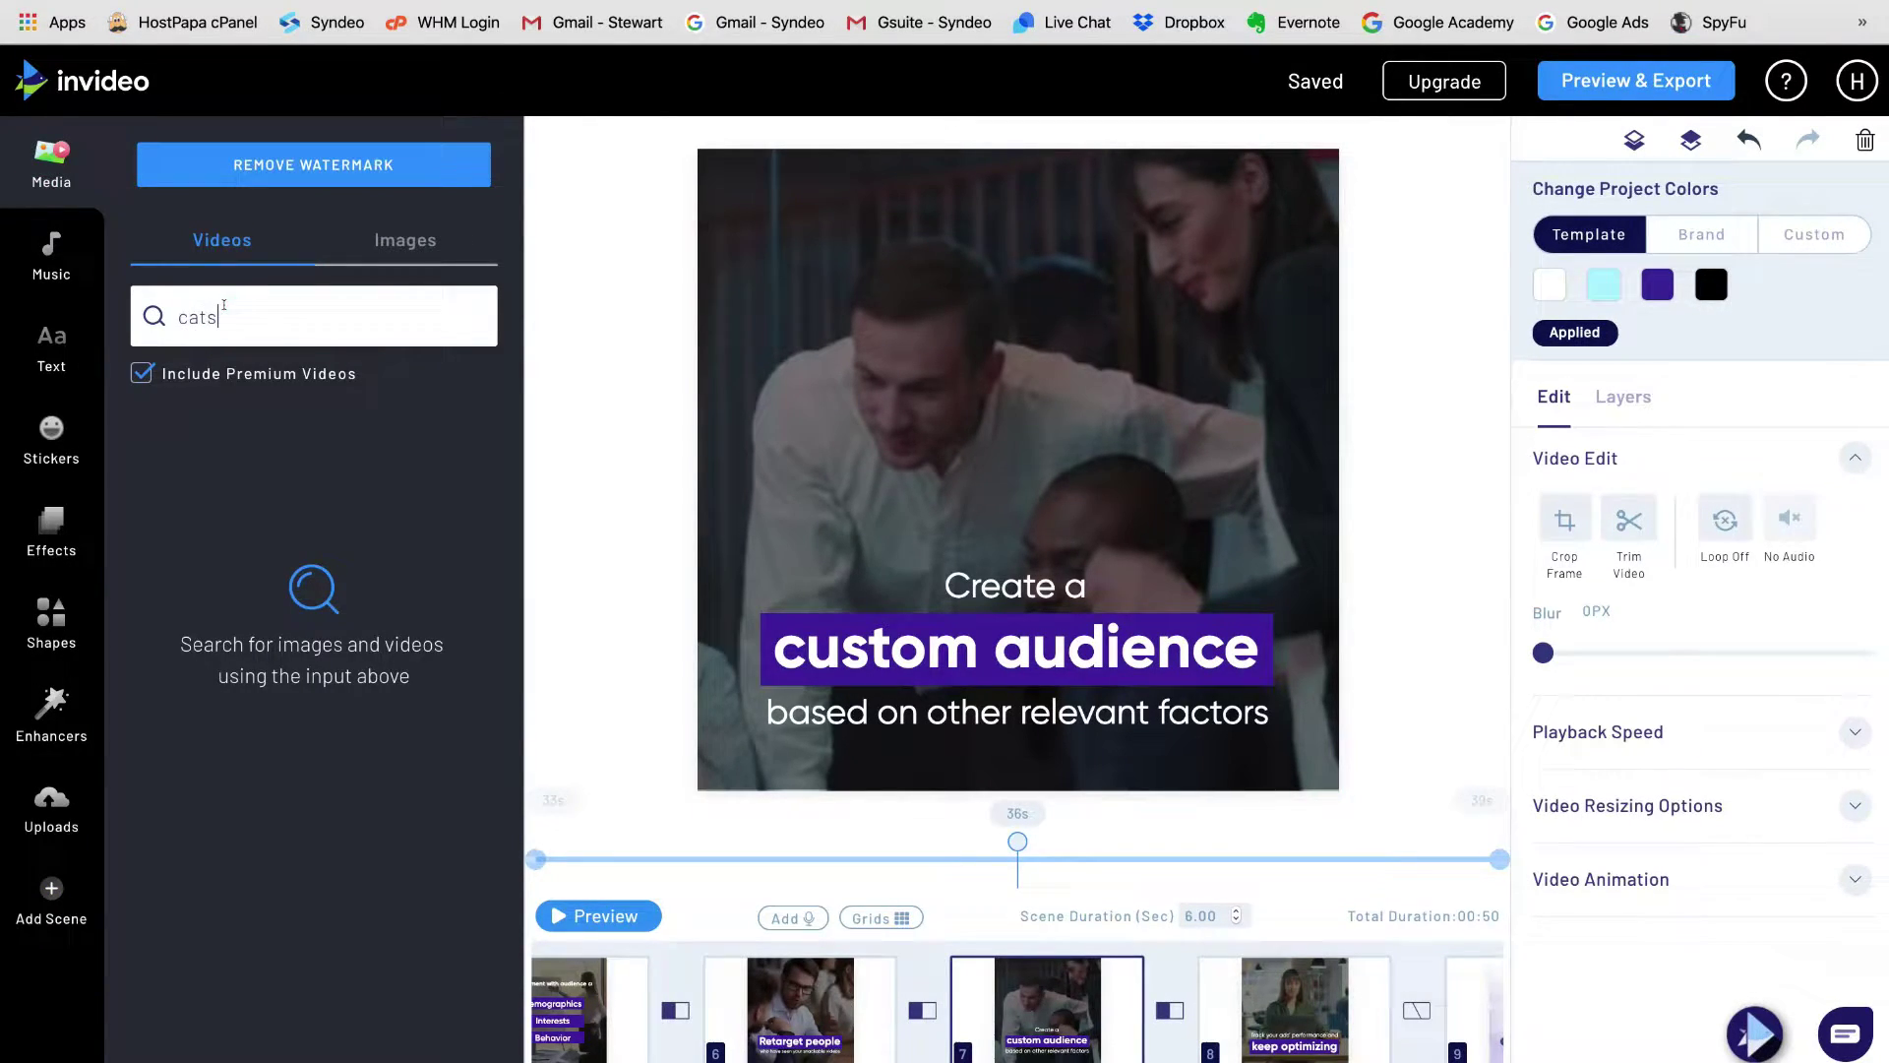
key("Return")
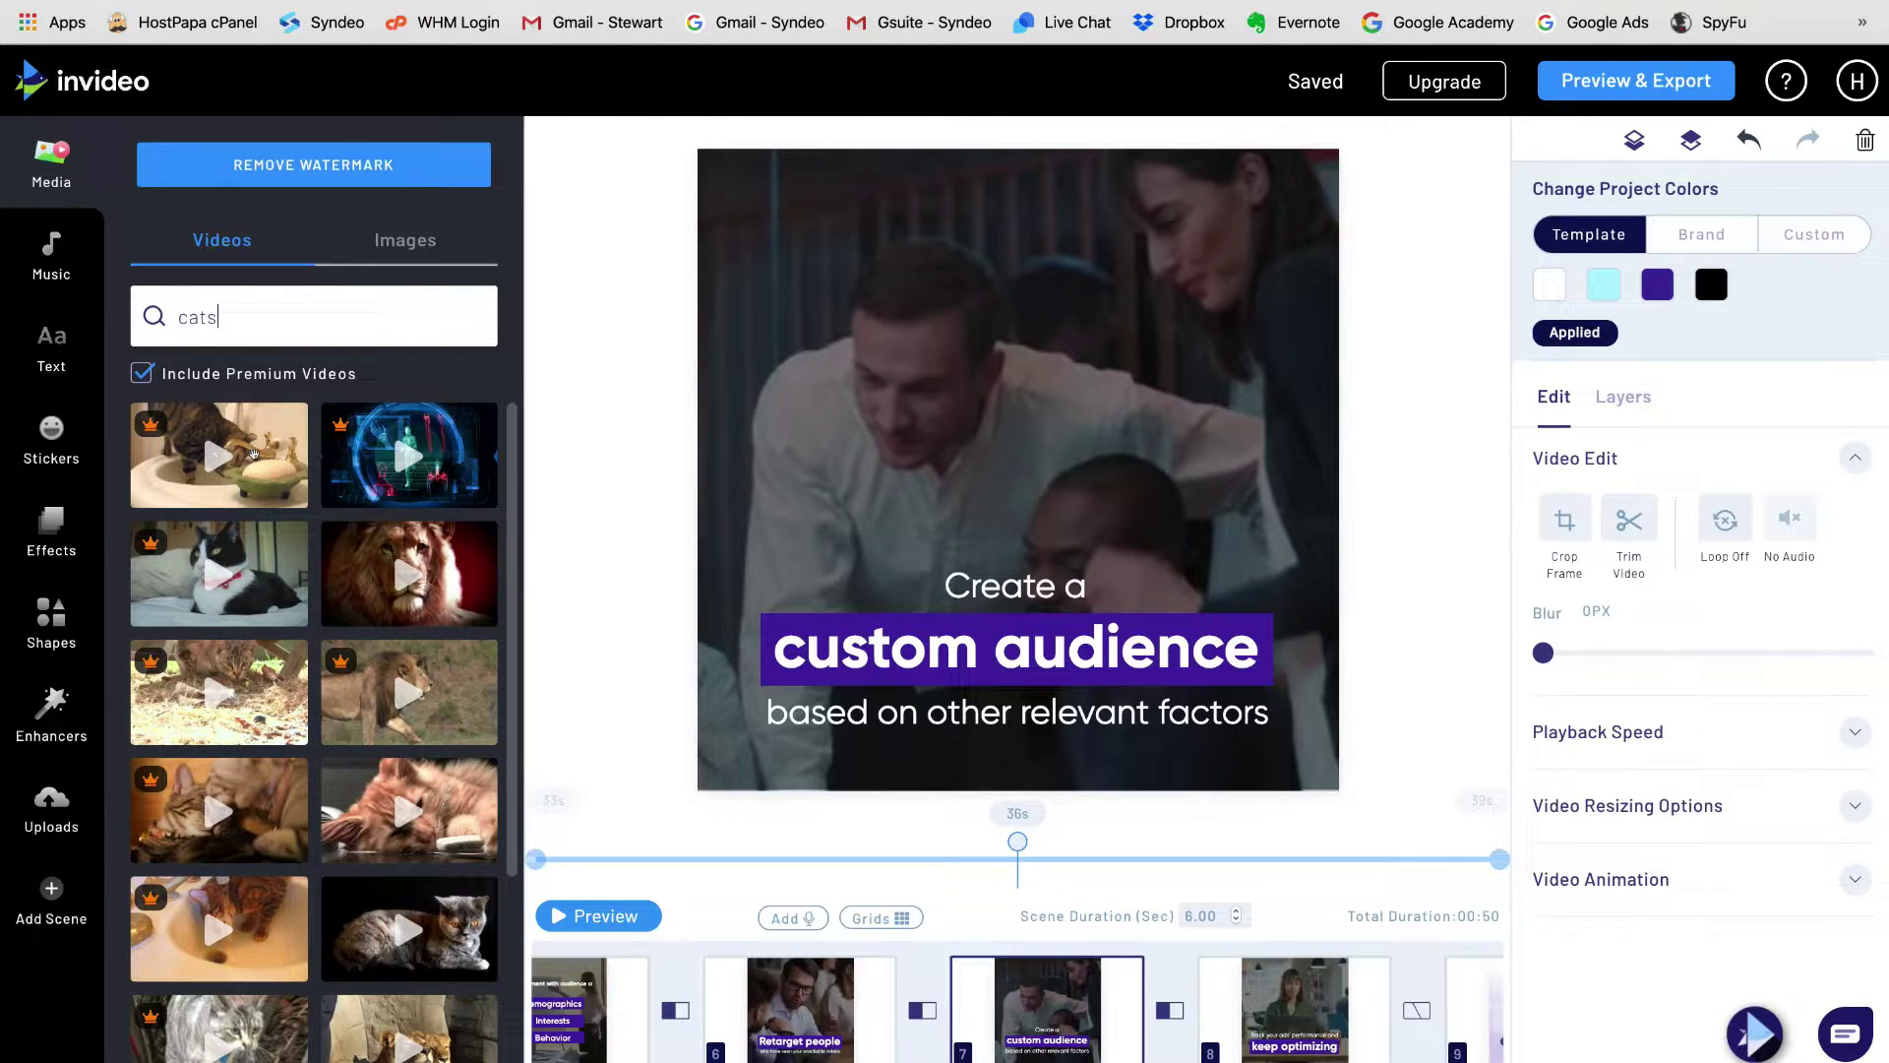
Step: Replace scene 7's background with a cat clip, then undo the last two changes
left_click_drag(254, 455, 831, 473)
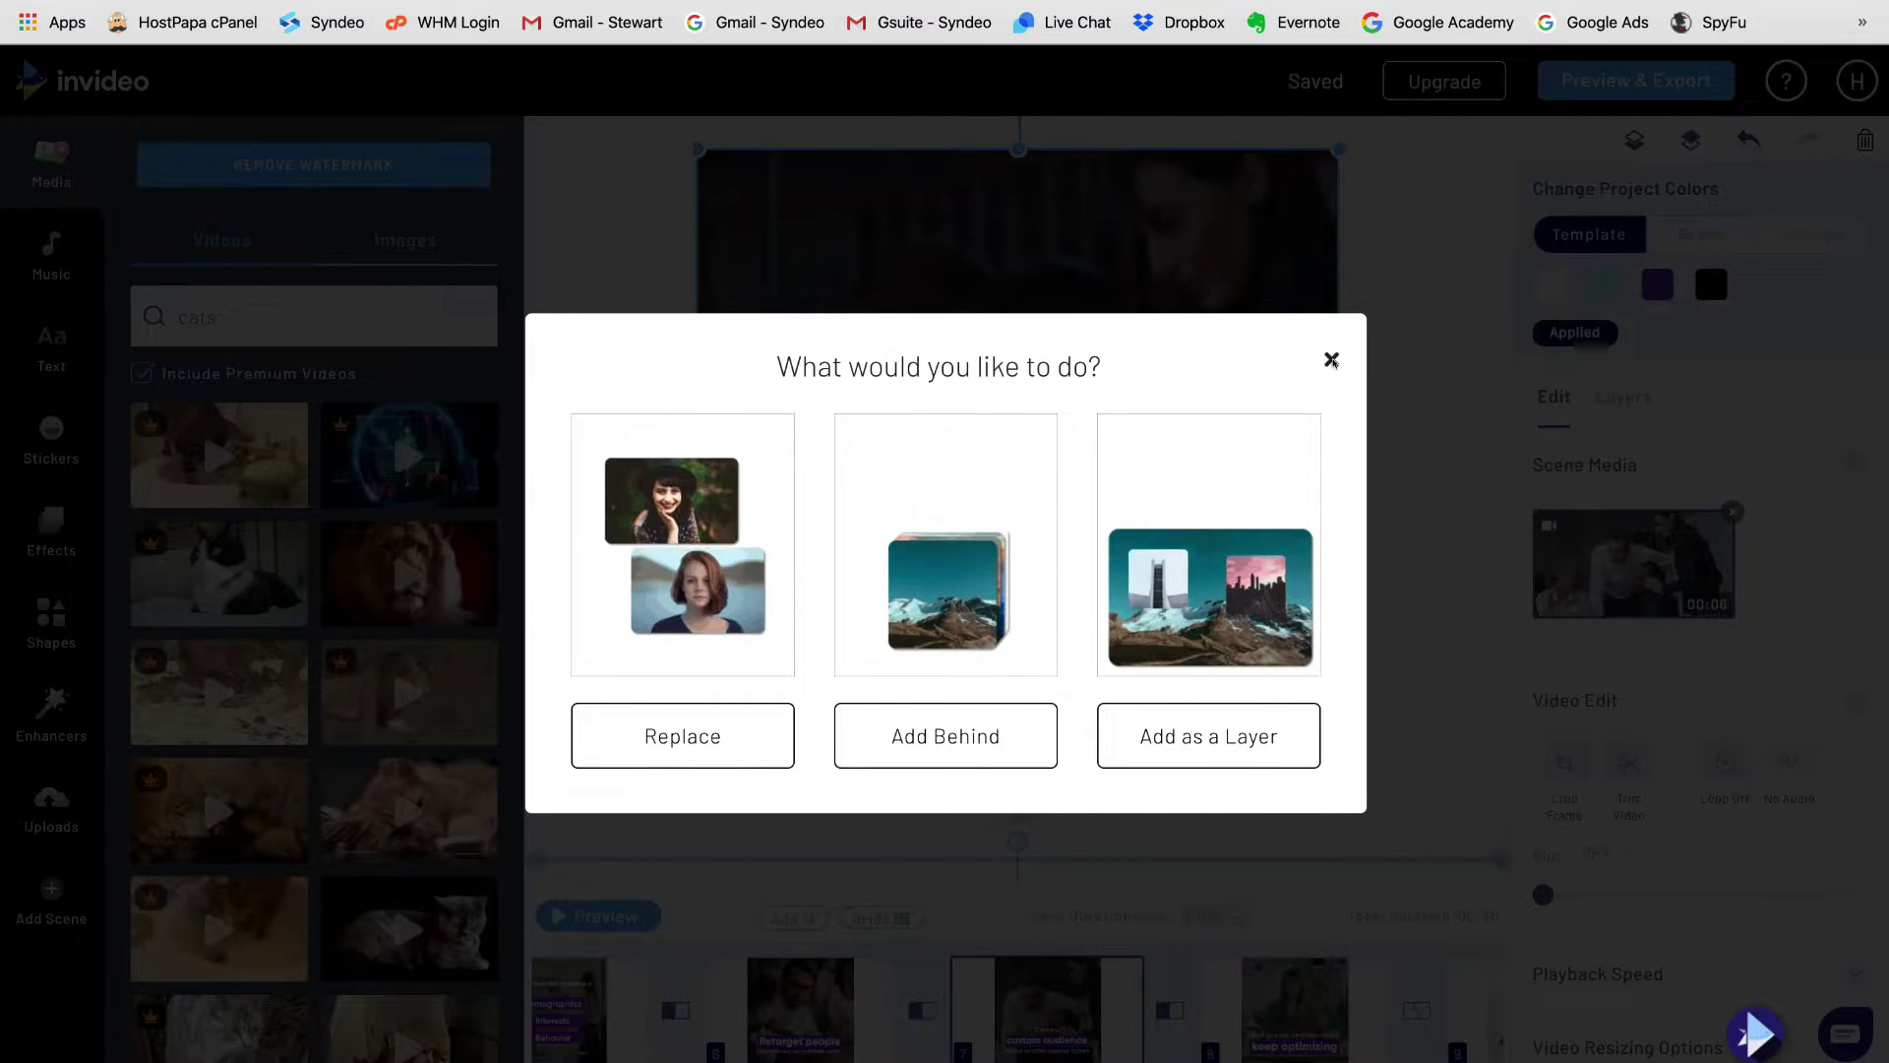
left_click(757, 729)
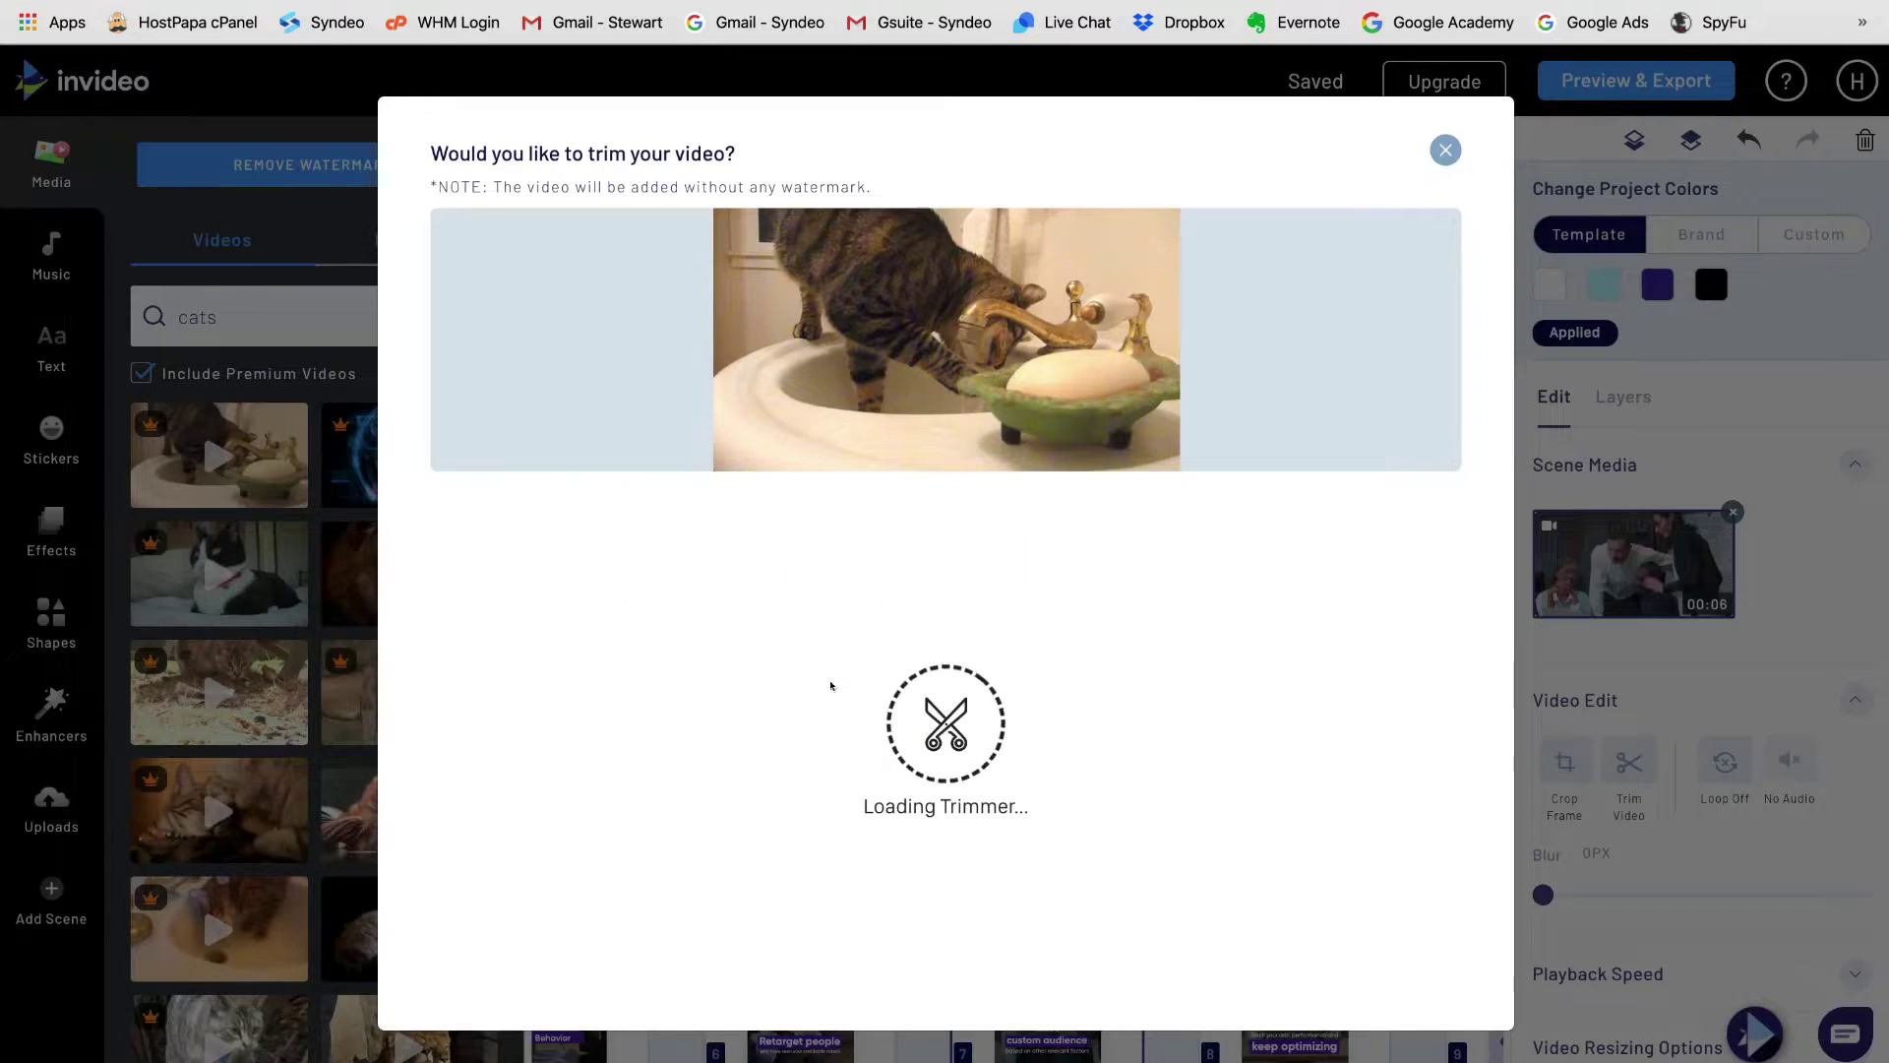
left_click(1444, 148)
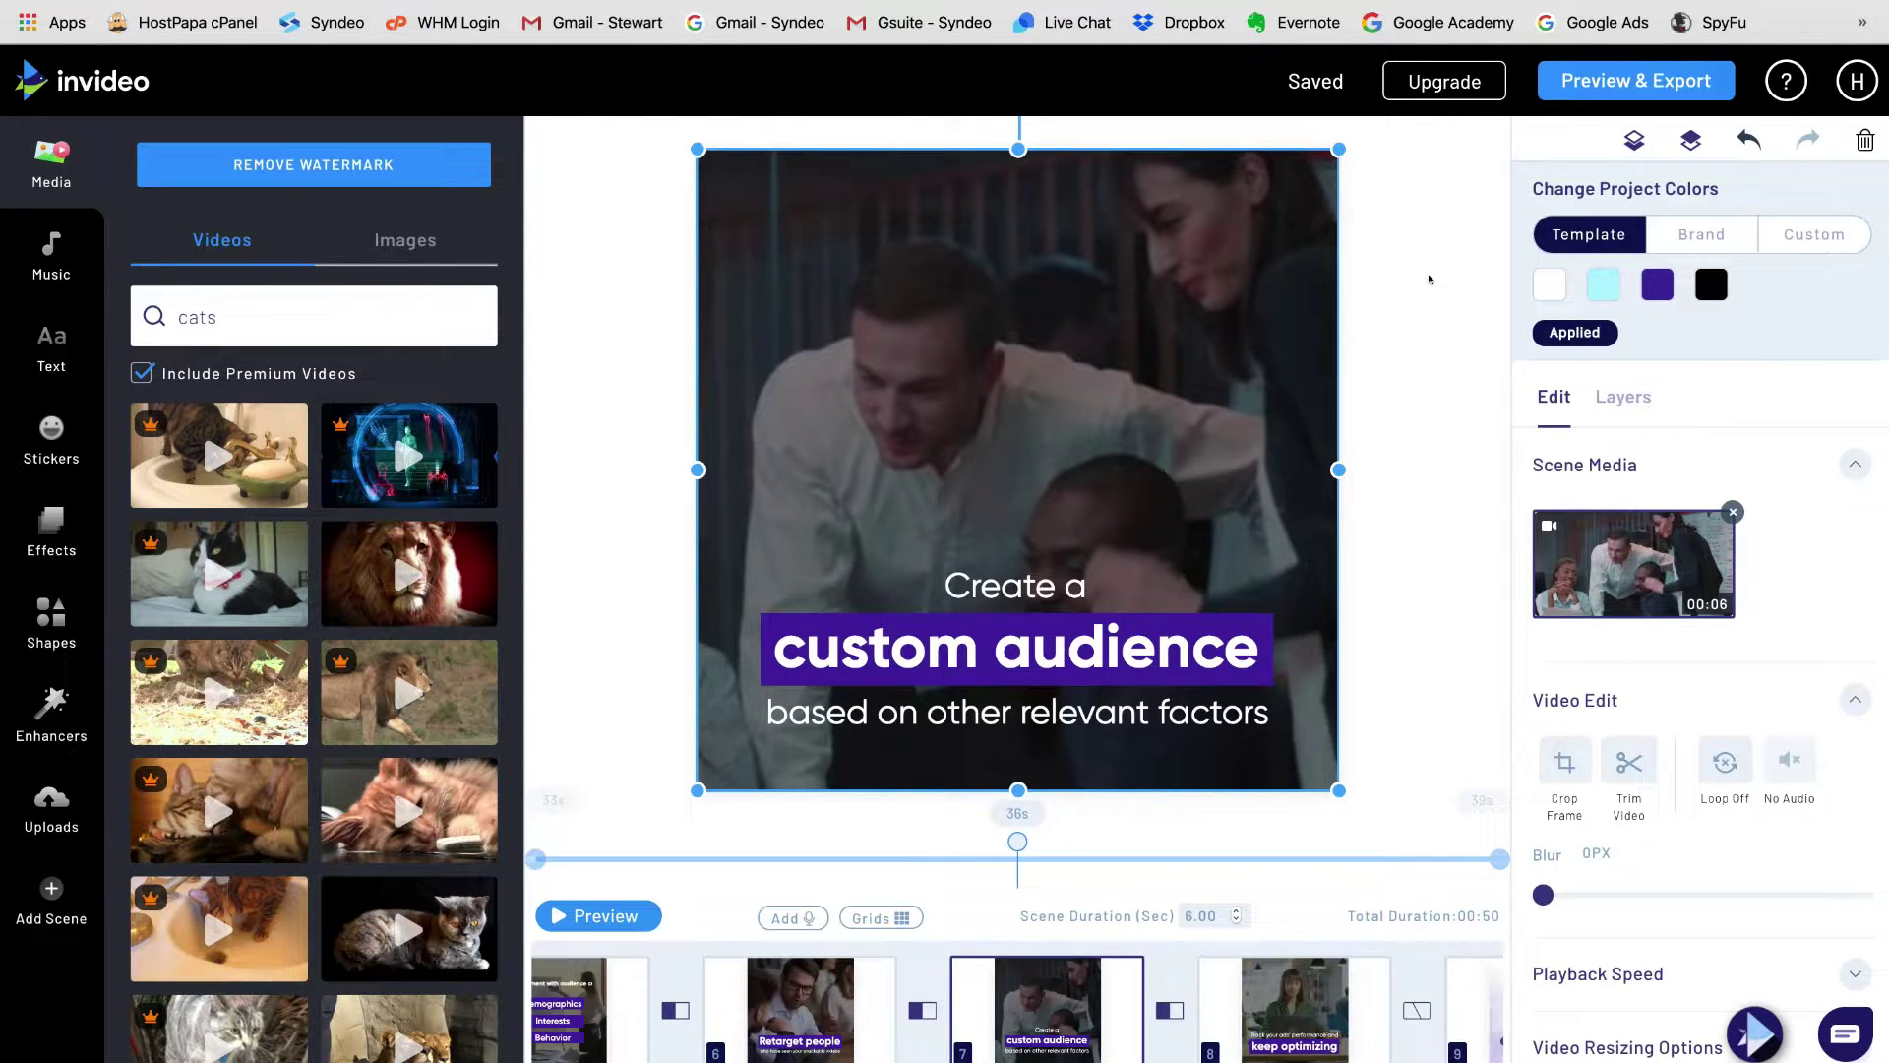
key("ctrl+z")
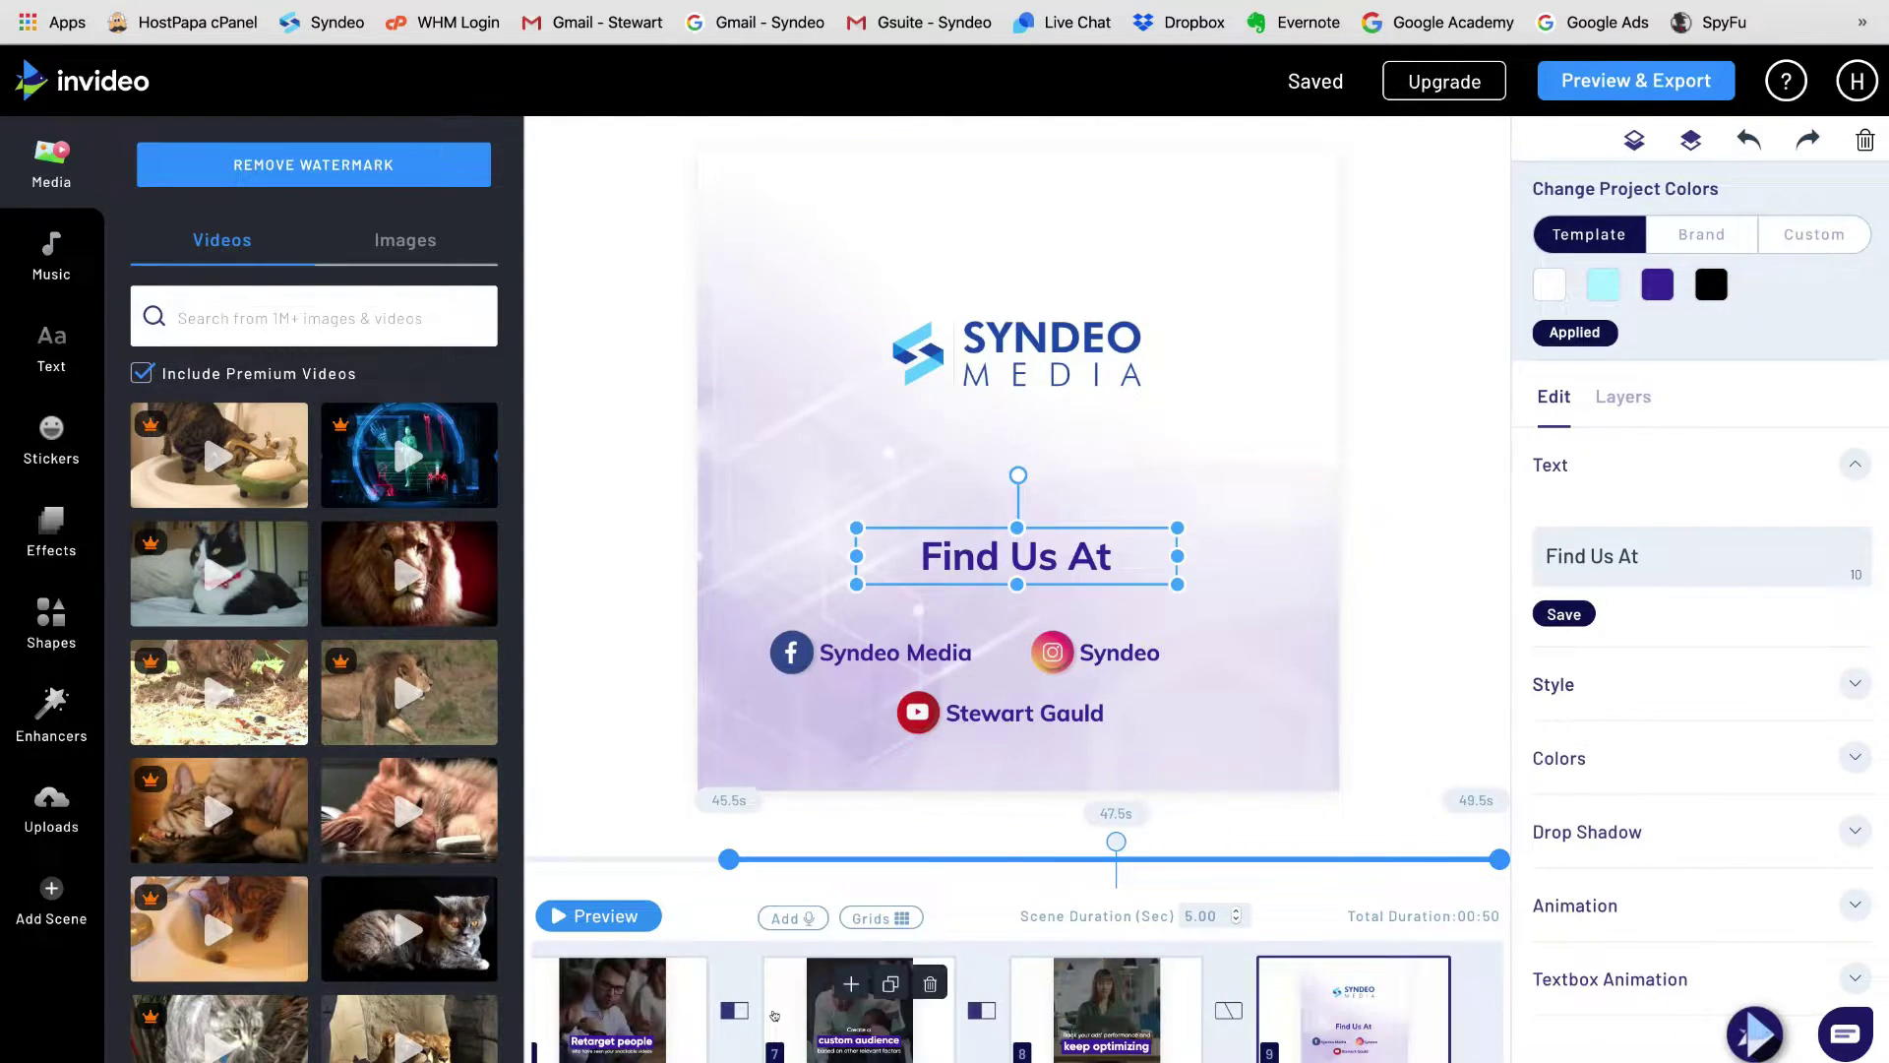
key("ctrl+z")
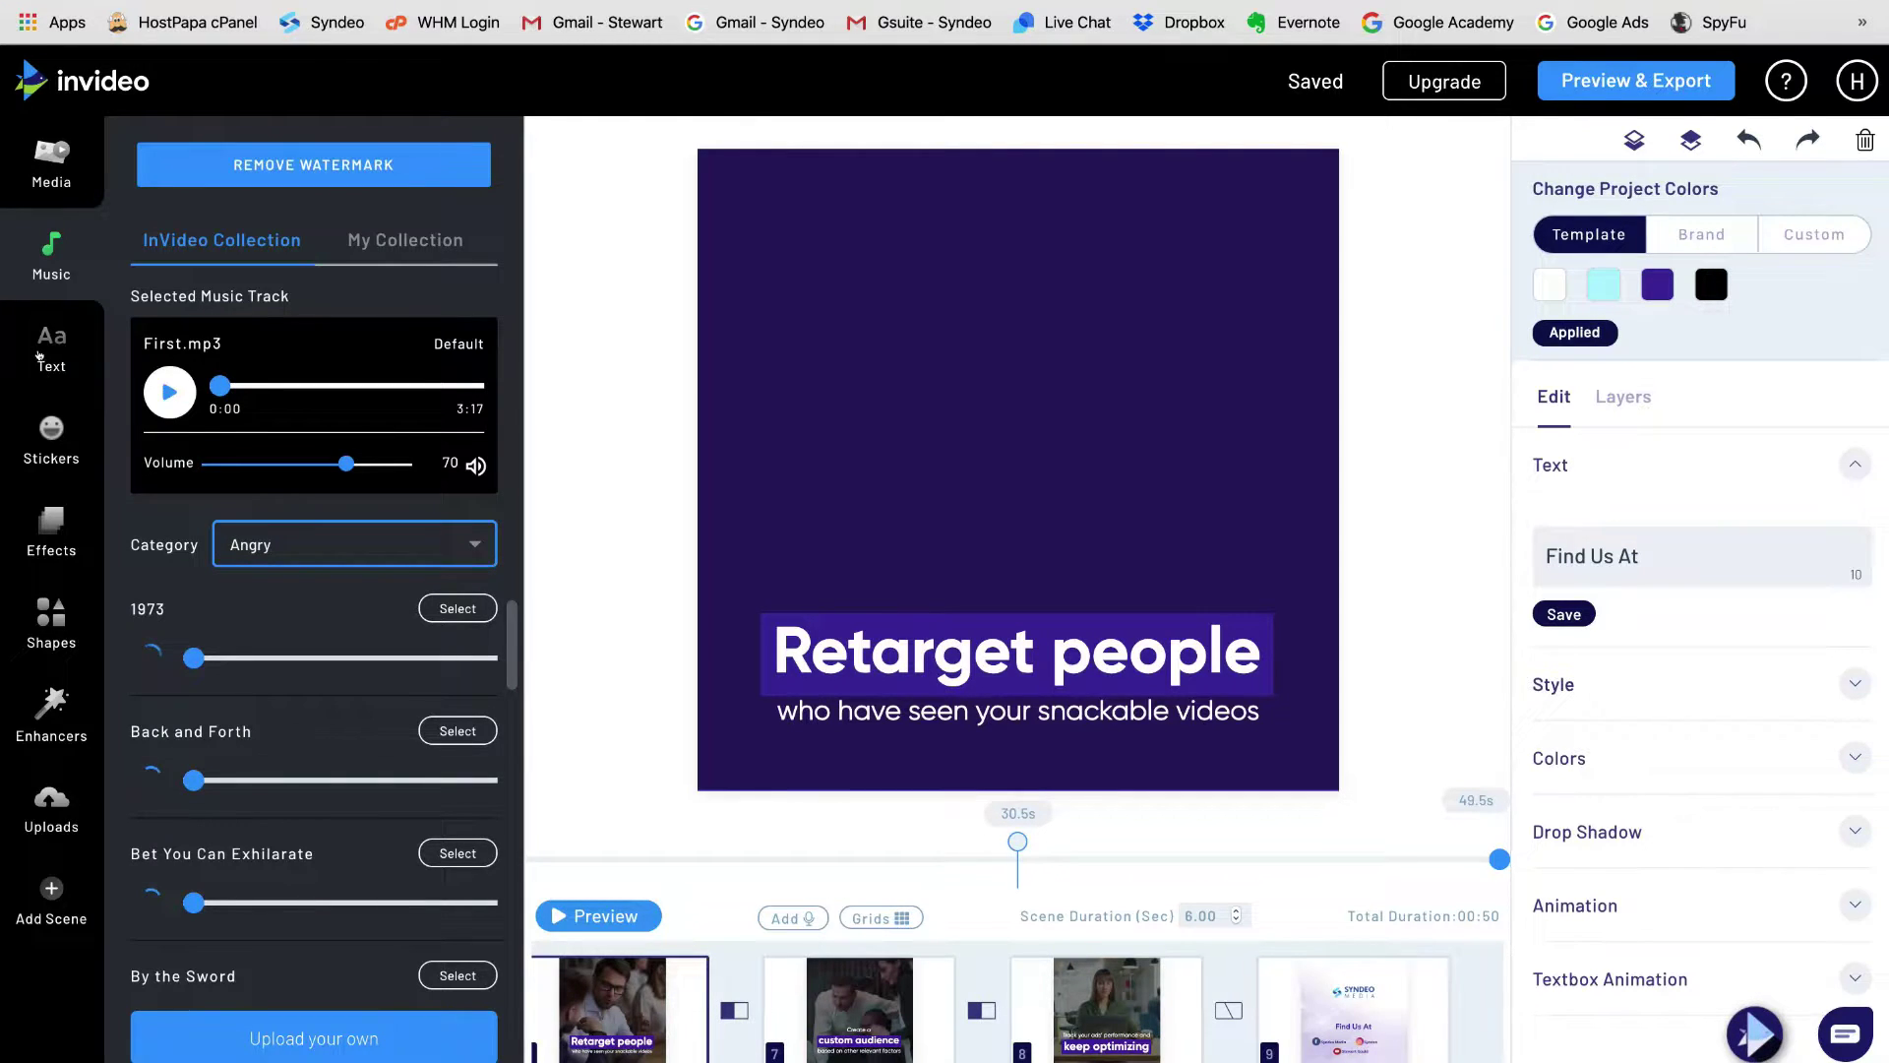
Step: Add the classic YOU ONLY LIVE ONCE text box and move it to the scene's upper left
left_click(41, 355)
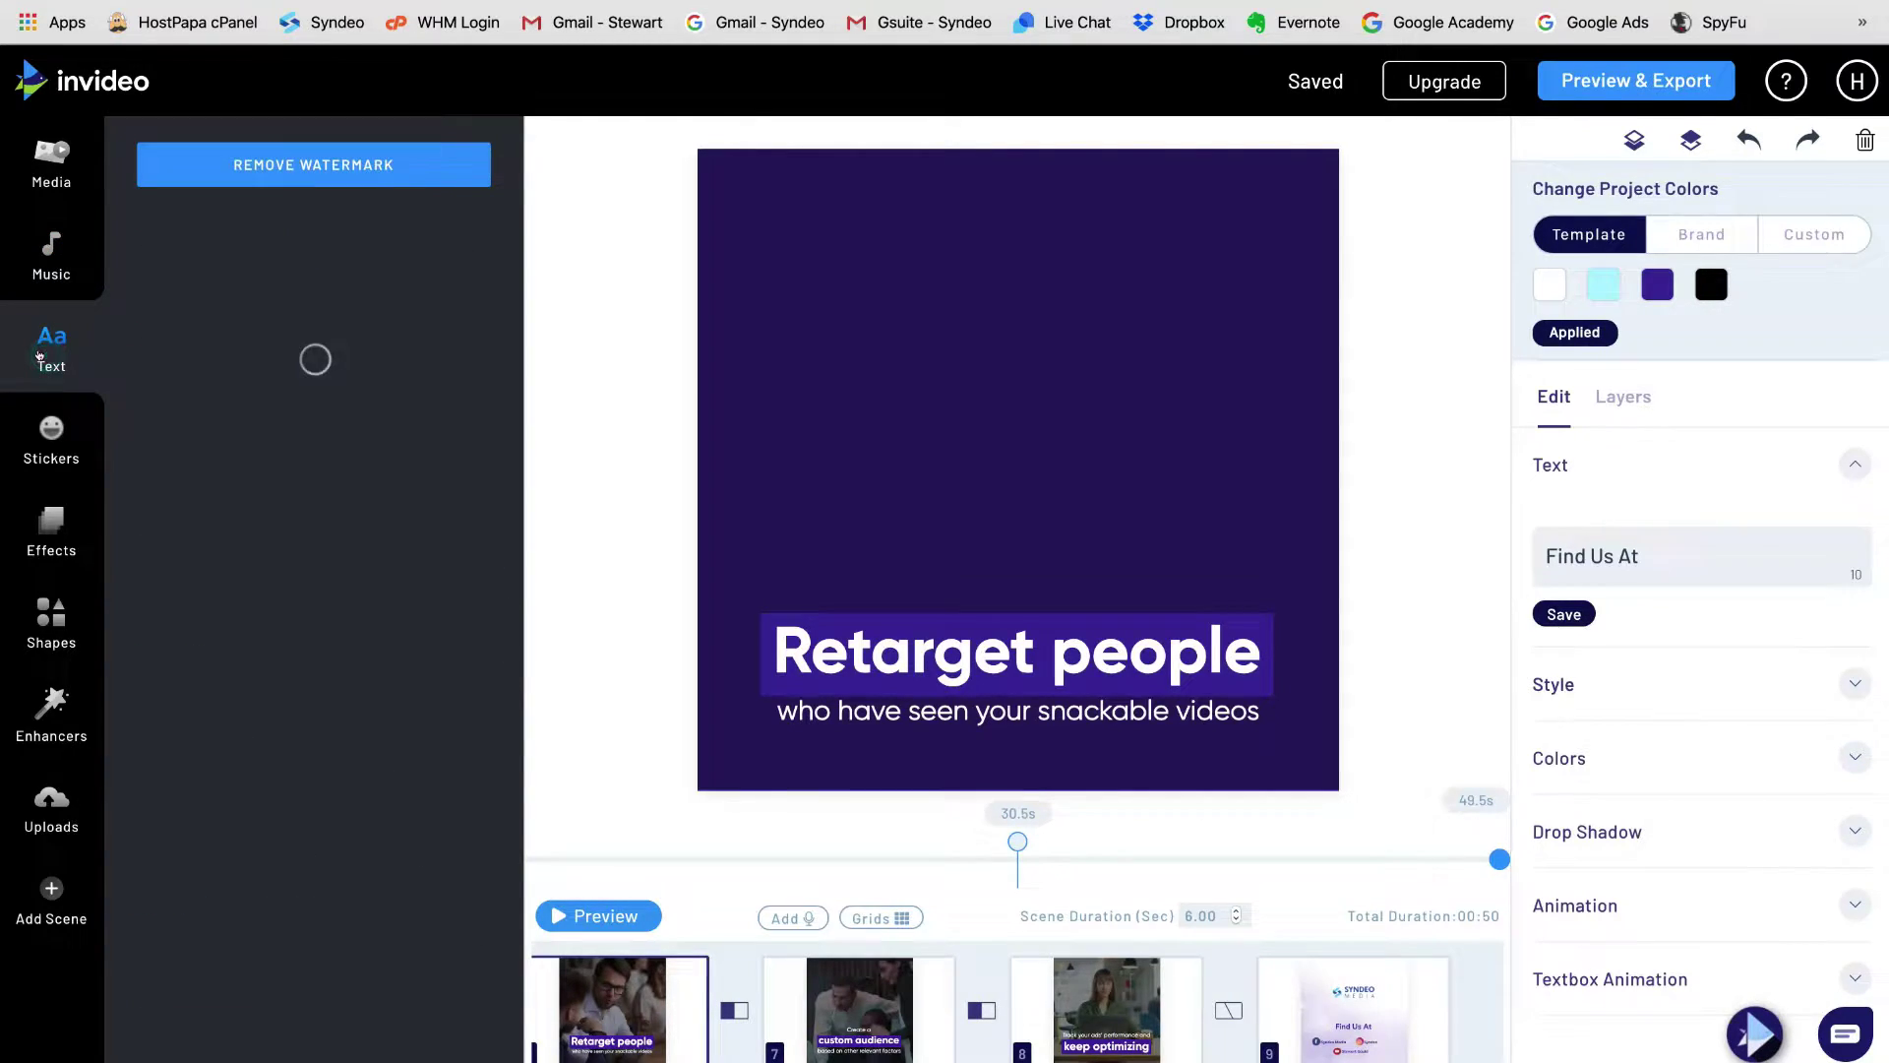
left_click(351, 587)
left_click(385, 592)
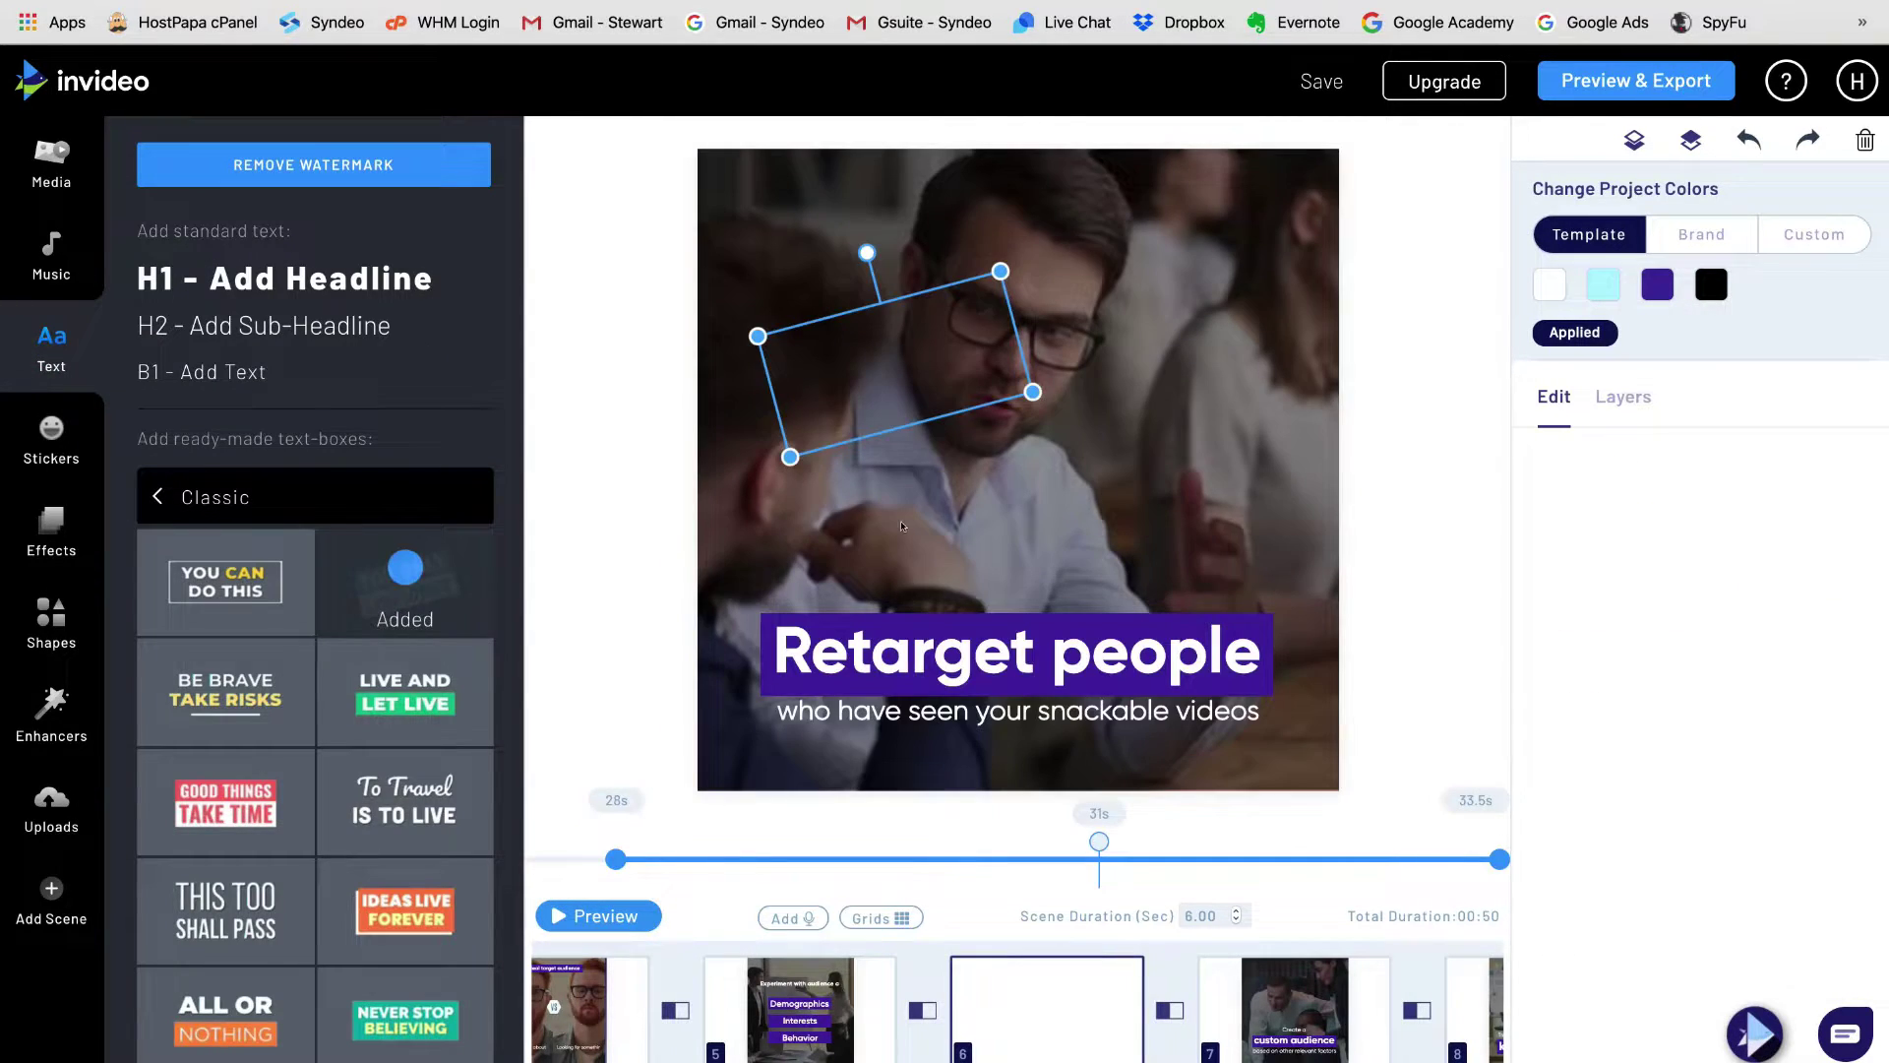
left_click_drag(942, 353, 875, 258)
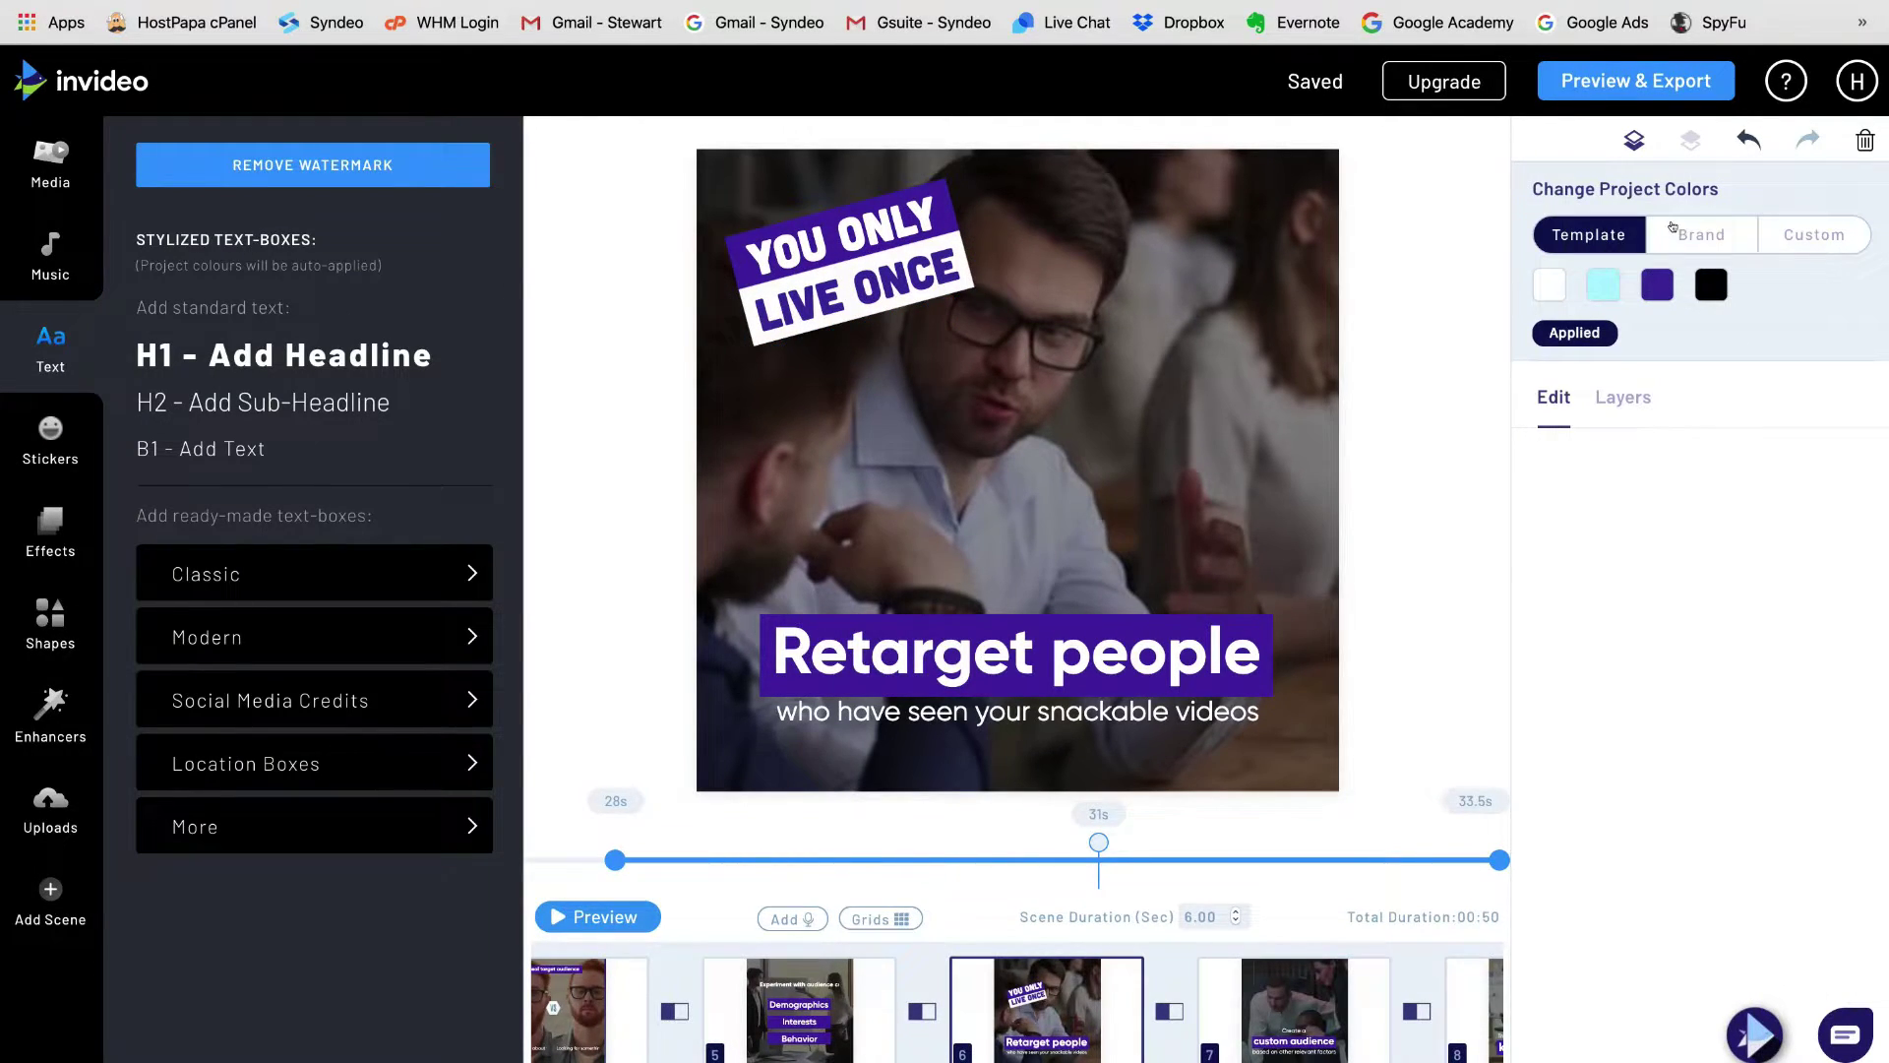
Step: Look through the Brand and Custom colour palettes, then the sticker categories
left_click(1692, 232)
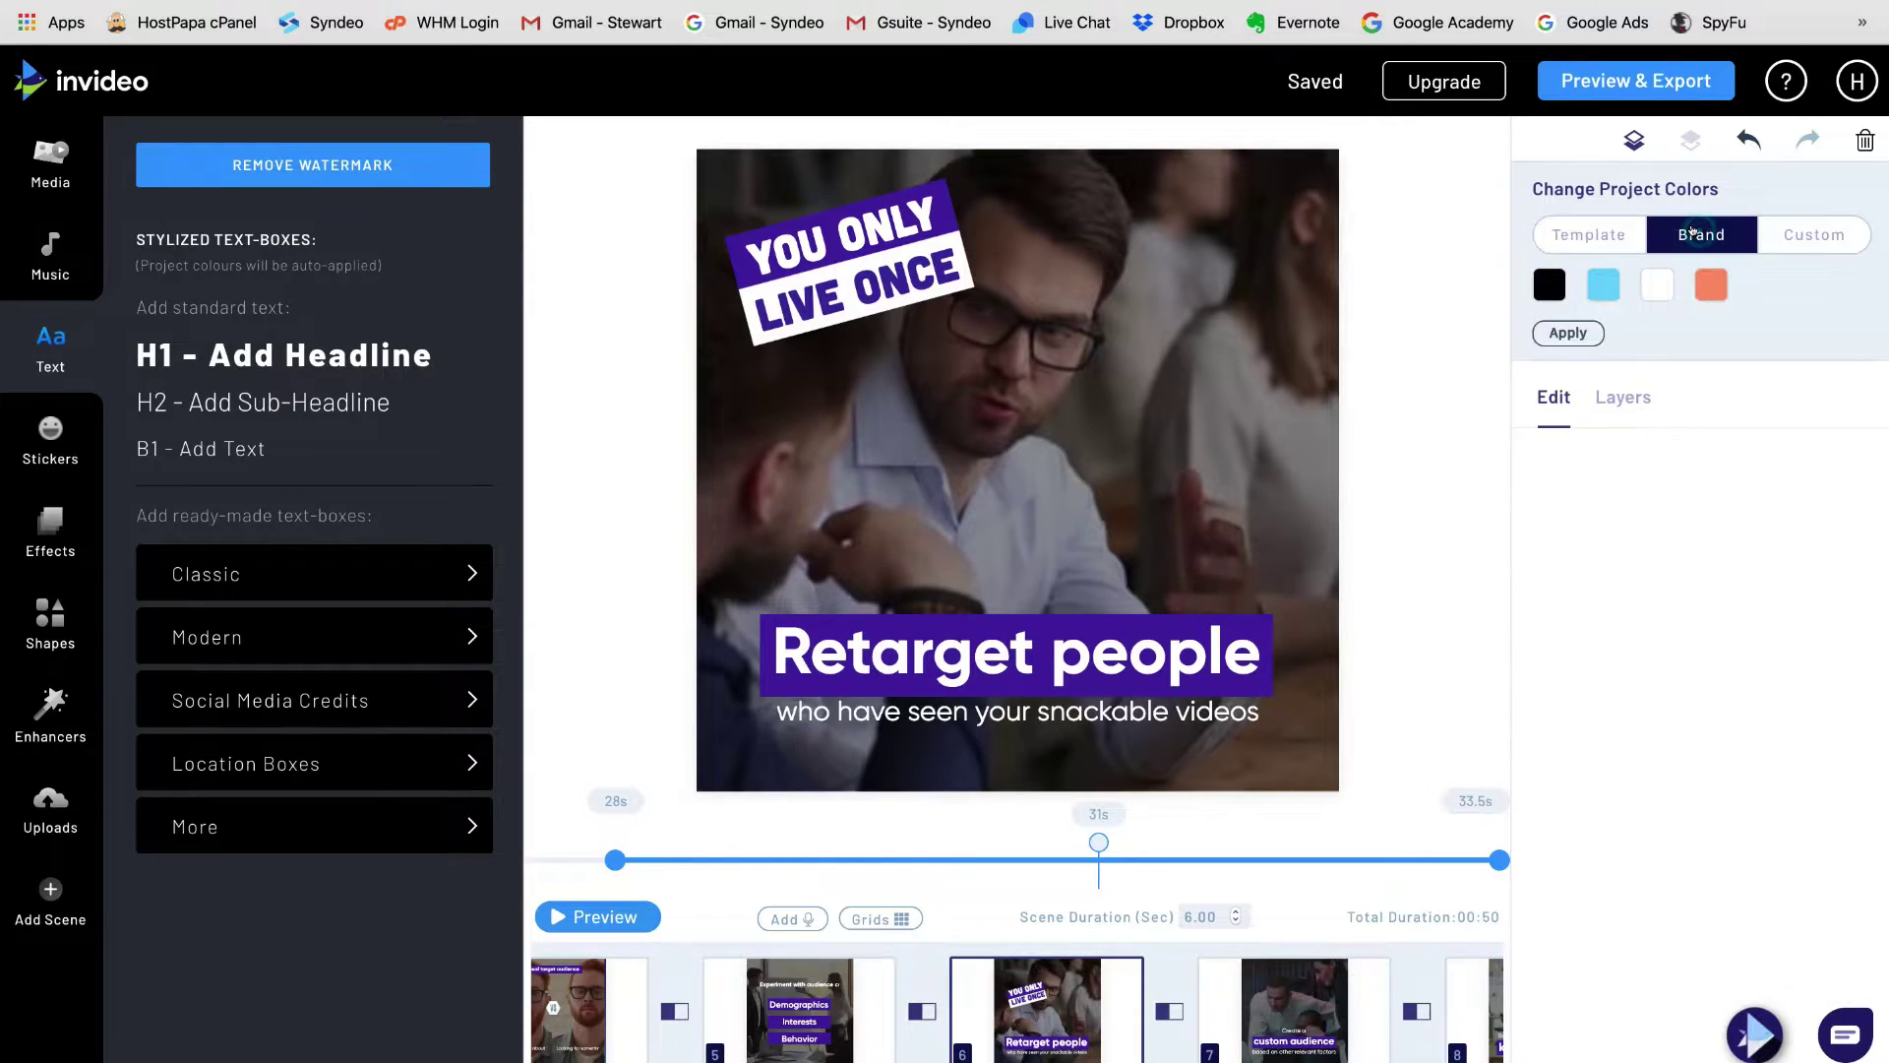
left_click(1790, 231)
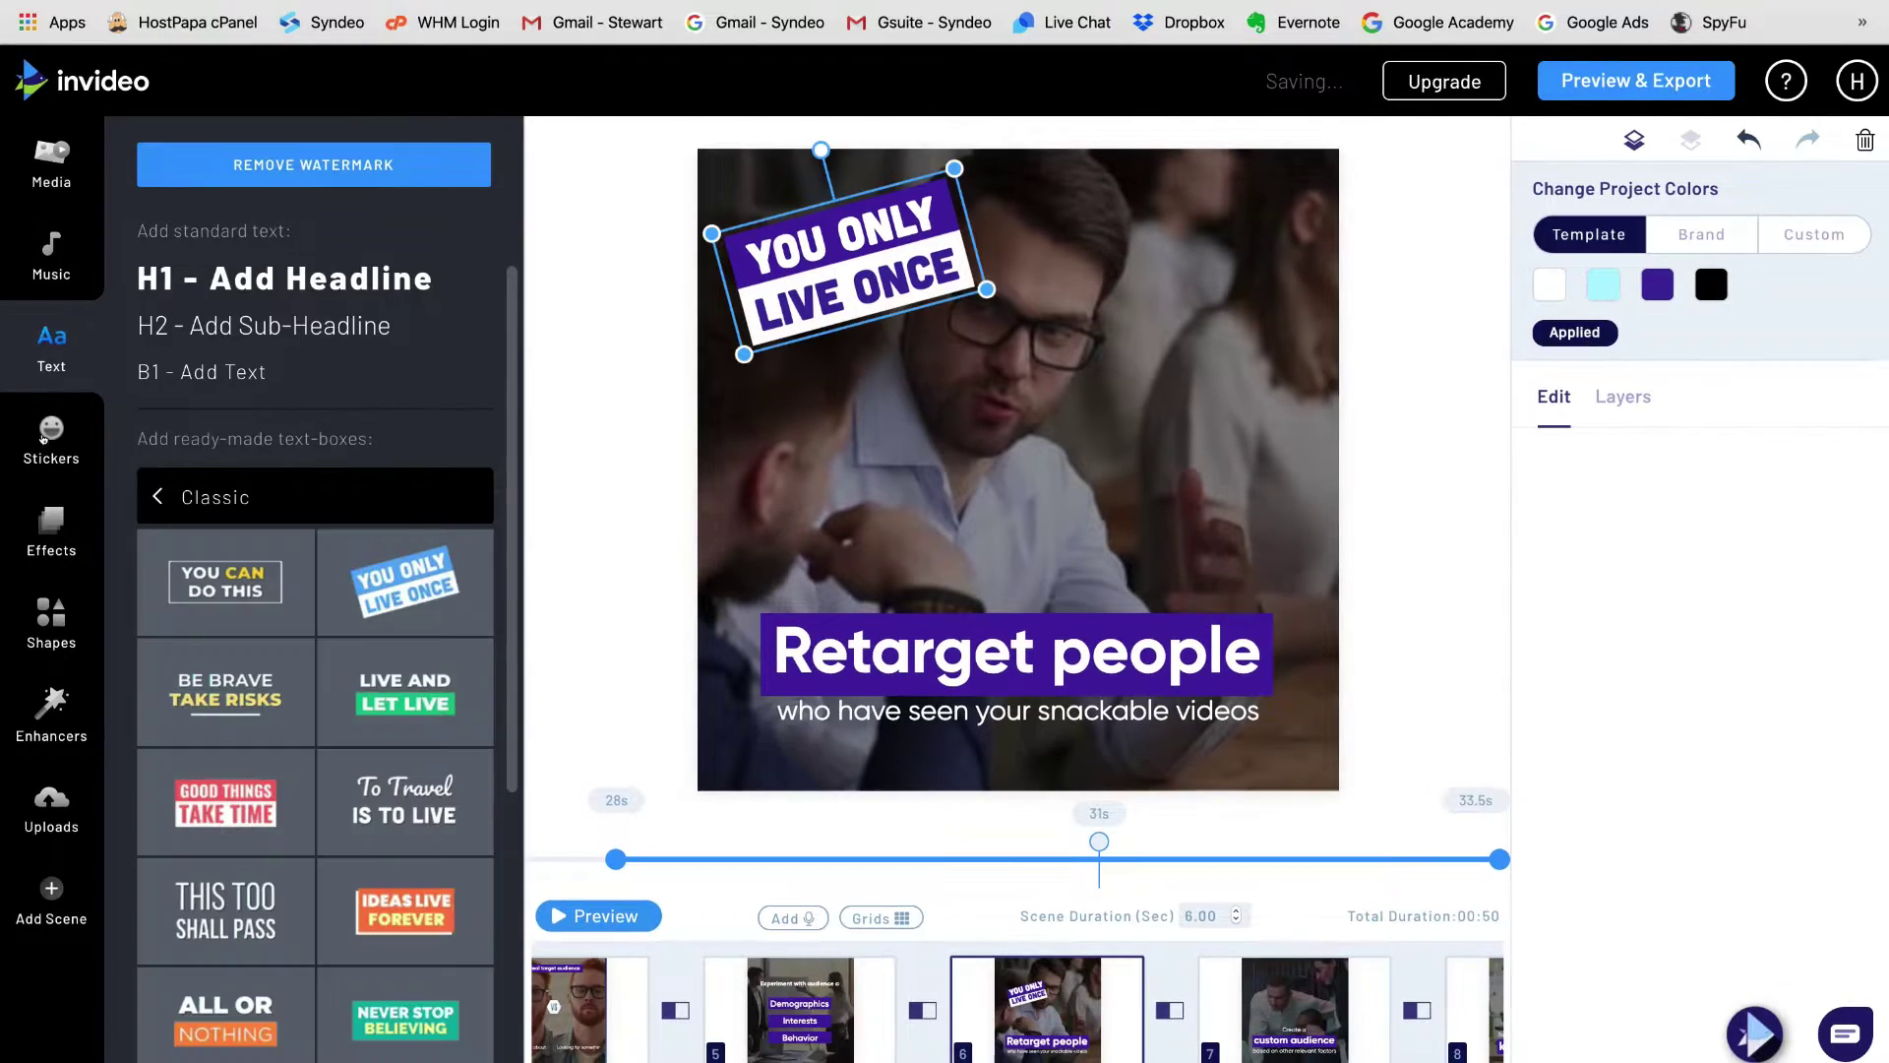
left_click(42, 438)
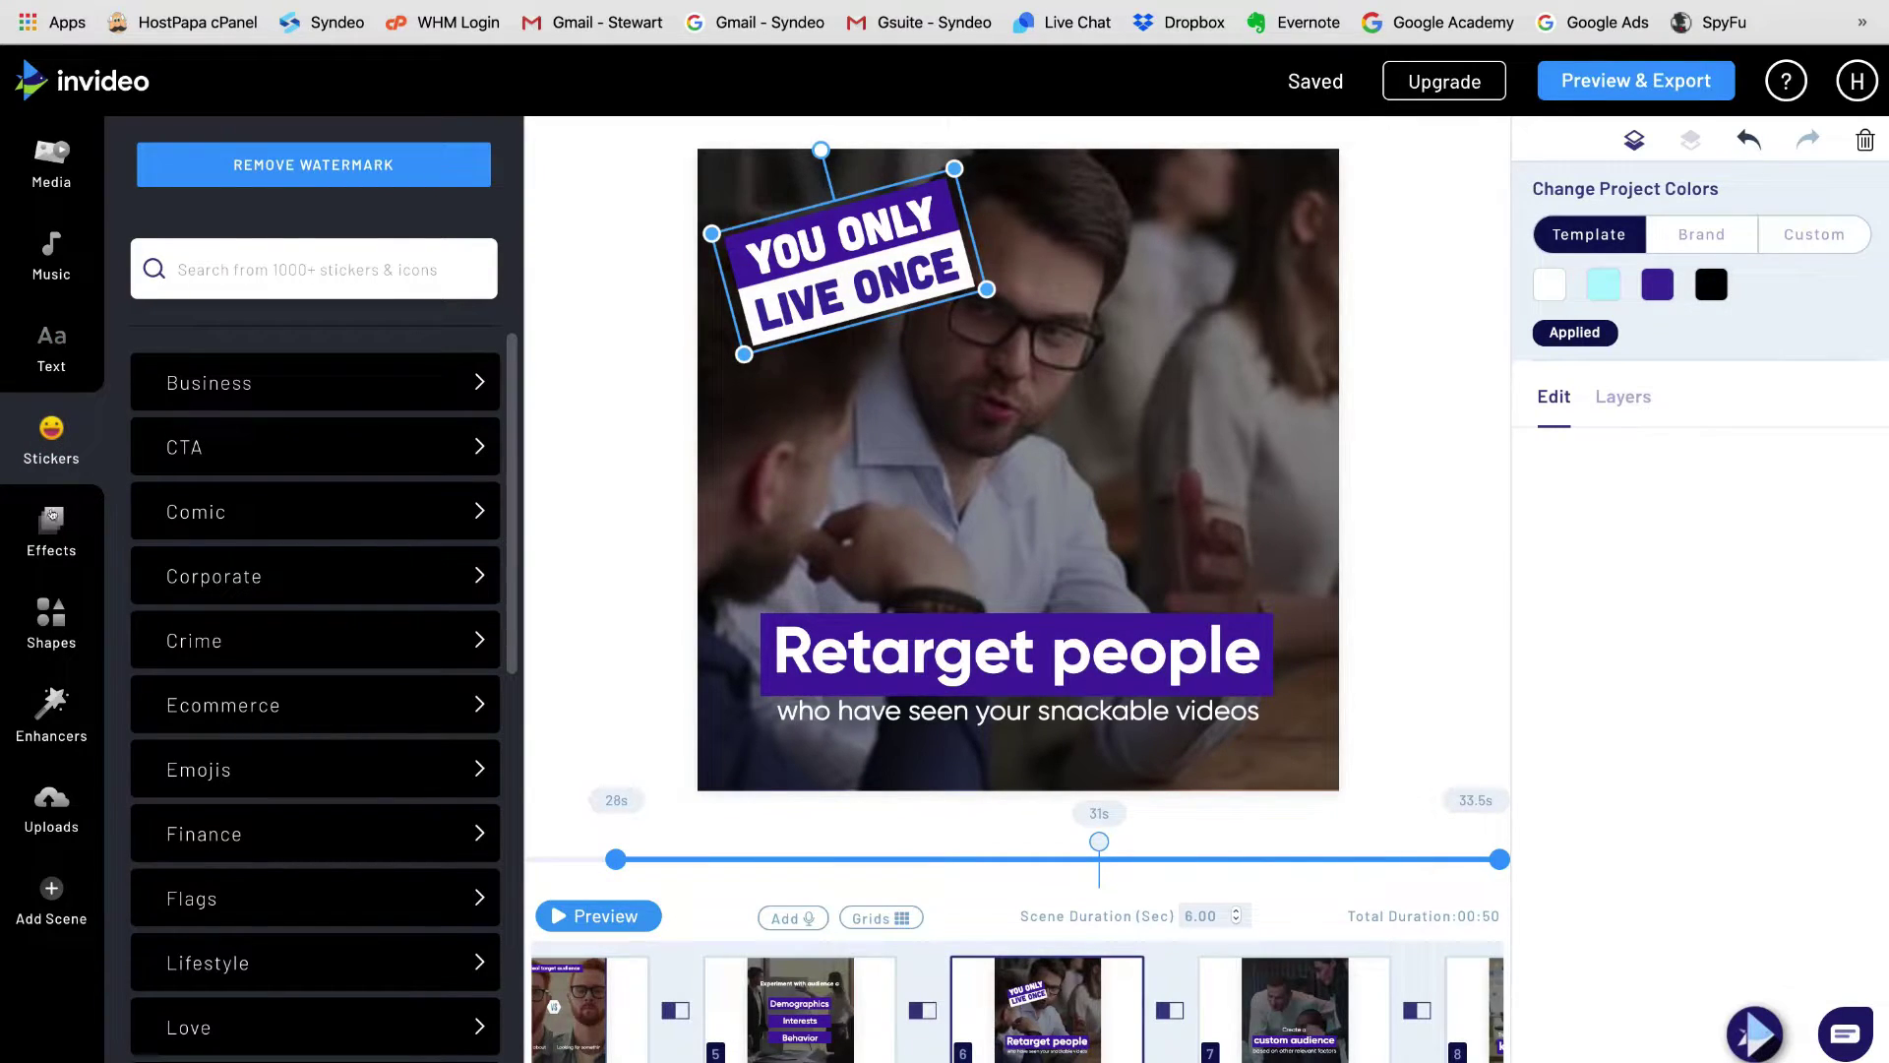
Step: Browse the Shapes, Enhancers and Uploads libraries, then deselect the YOU ONLY LIVE ONCE box
left_click(51, 618)
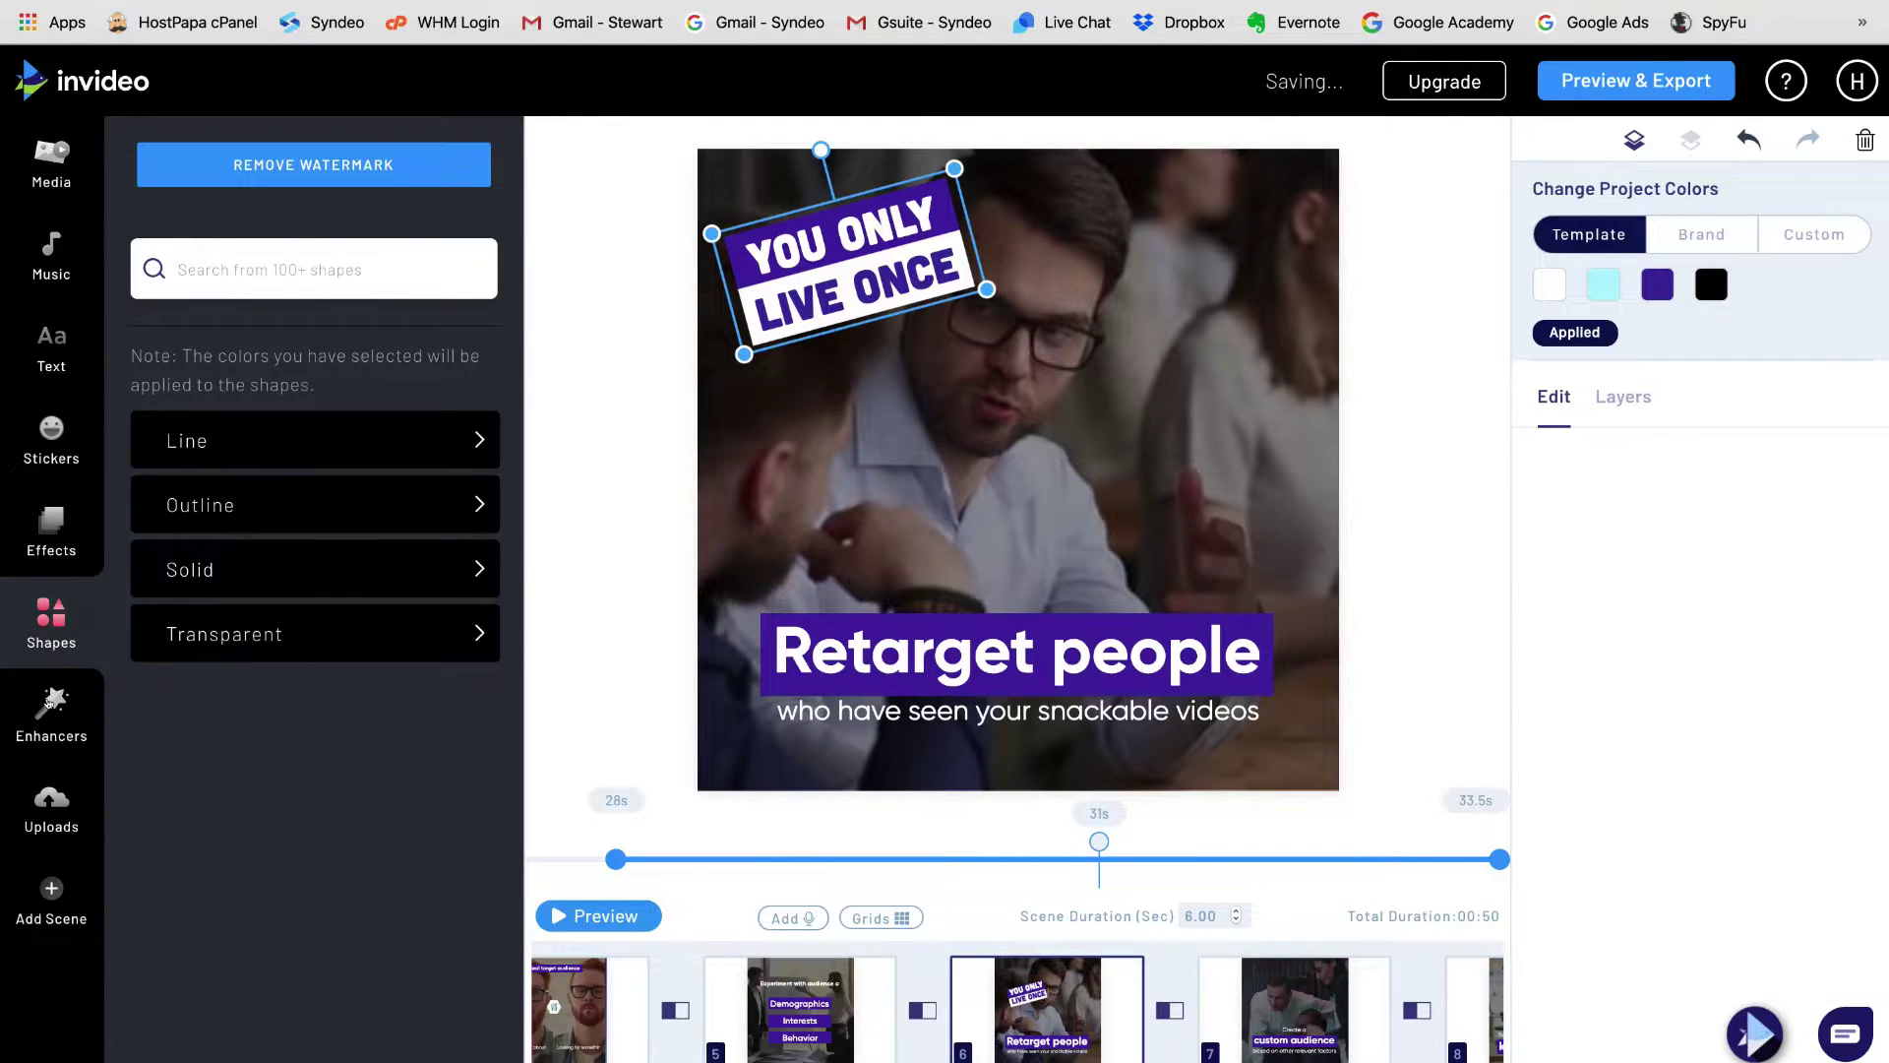
left_click(47, 703)
left_click(39, 795)
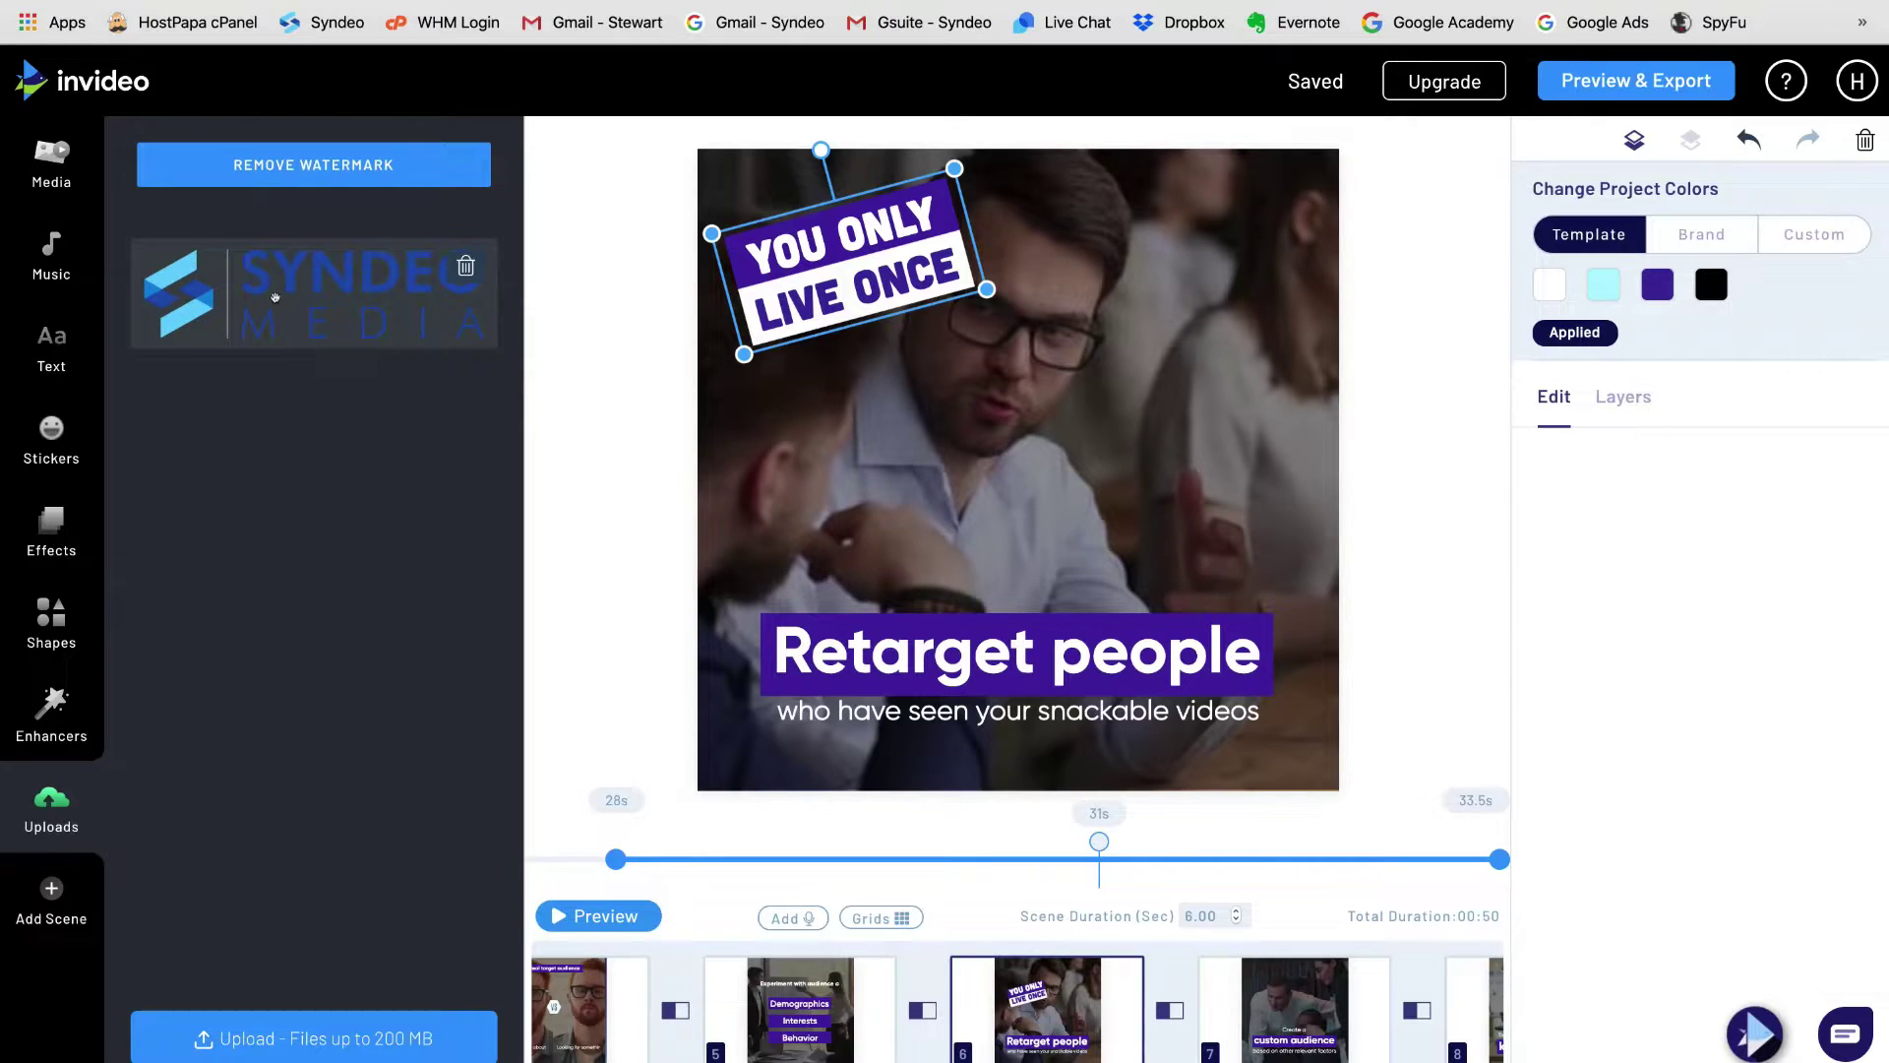
left_click(59, 803)
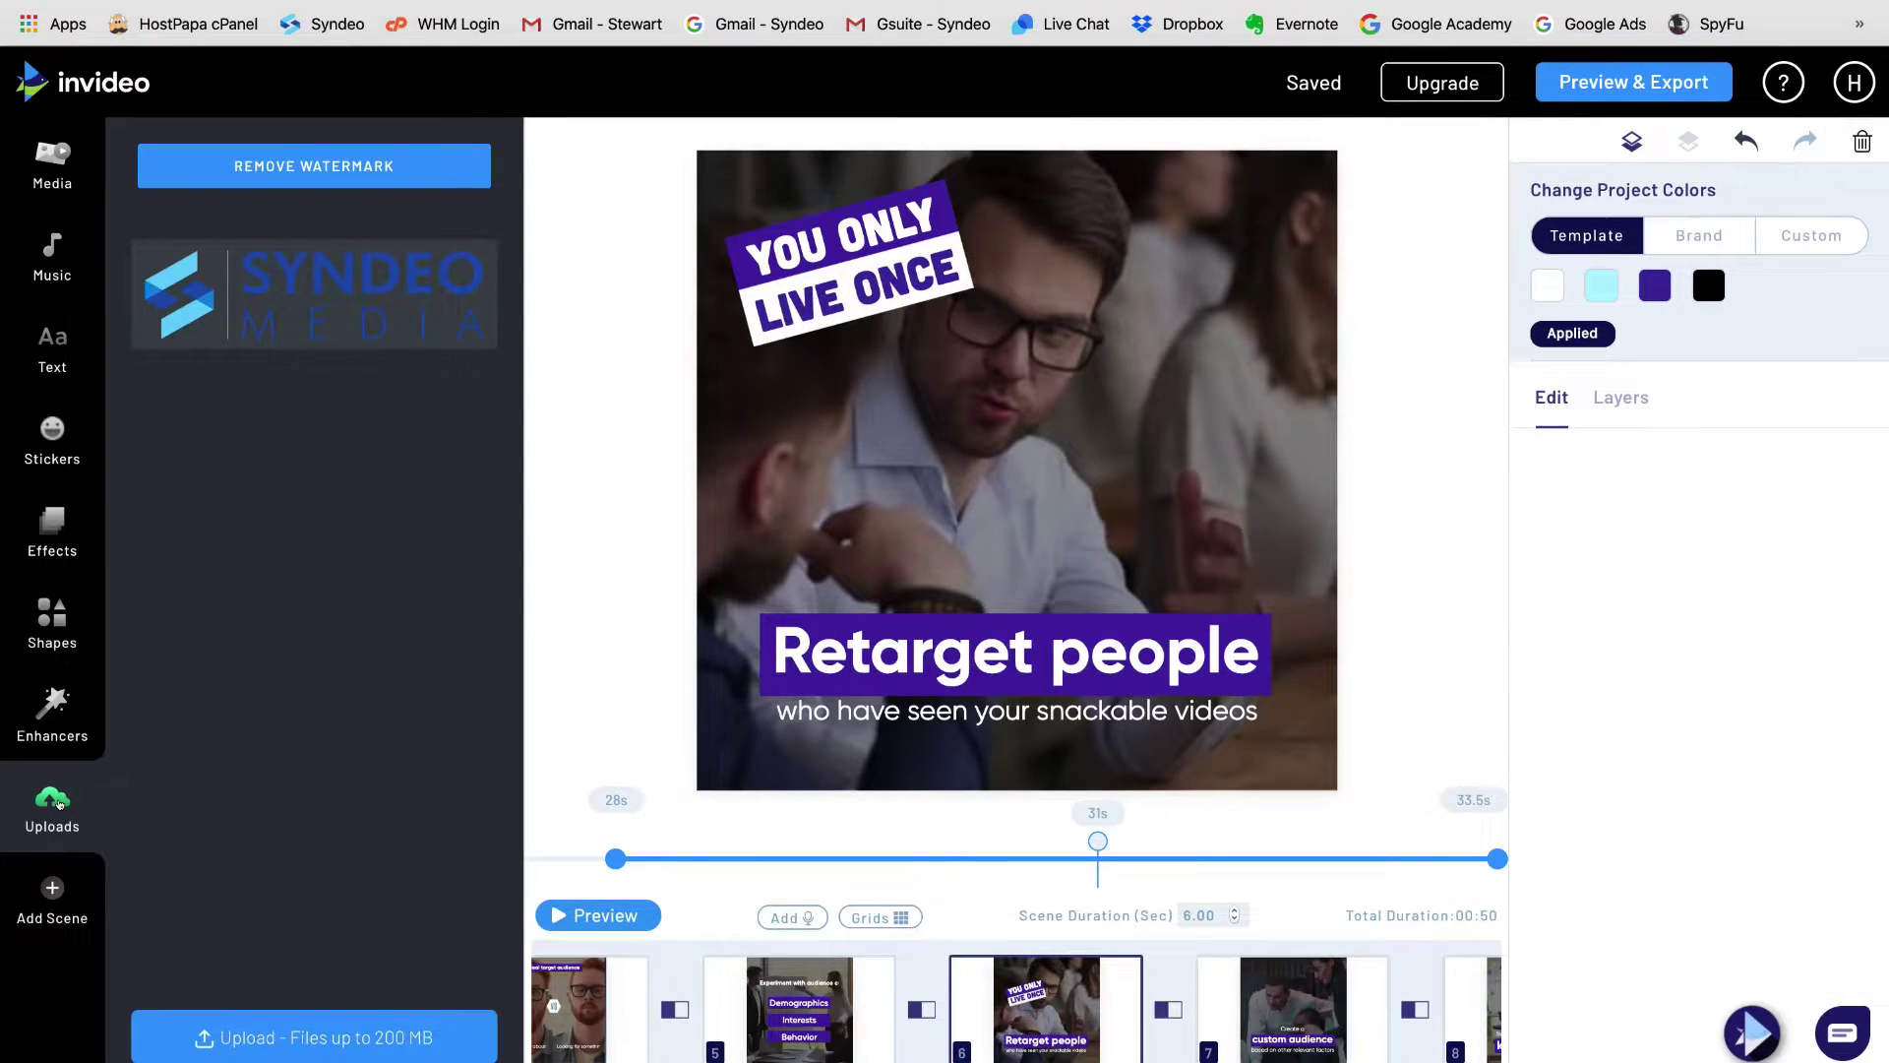
Step: Add a second Retarget people scene and select the Ideal target audience VS scene in the timeline
left_click(52, 889)
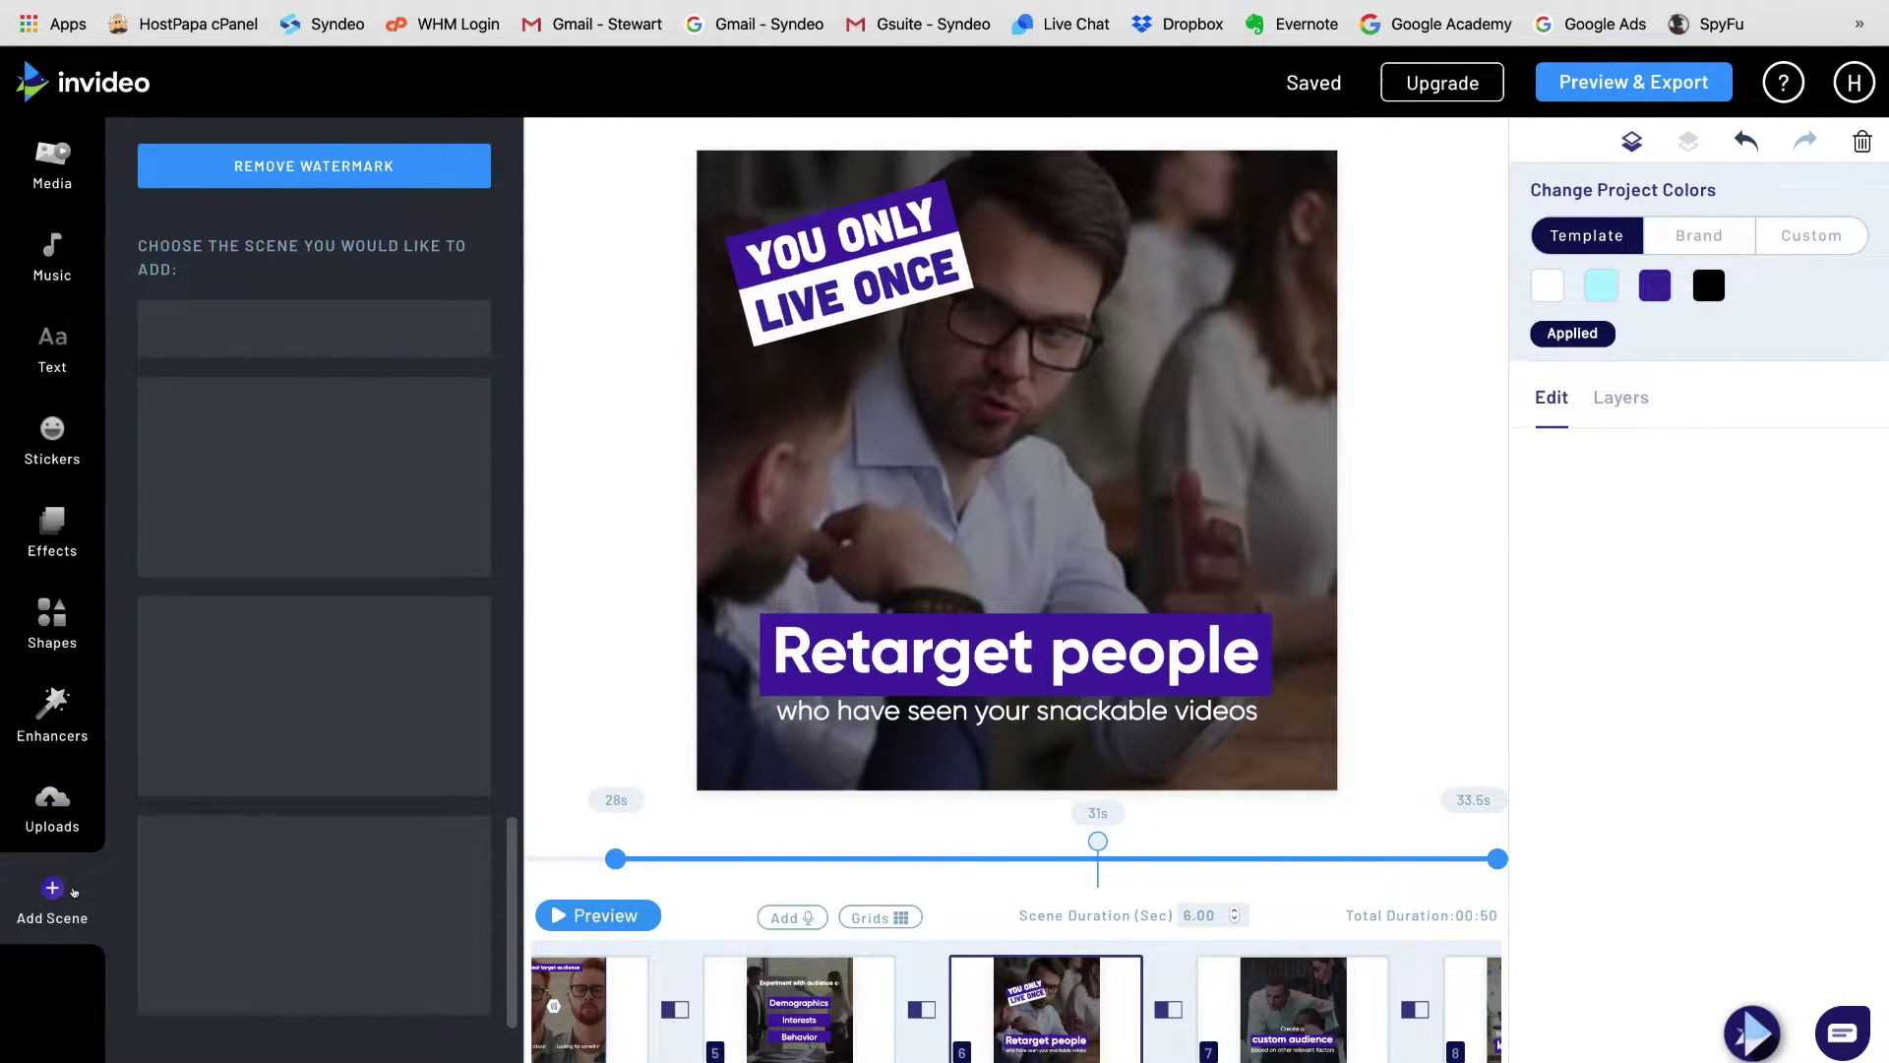
scroll(295, 738, "down", 10)
mouse_move(264, 911)
scroll(263, 911, "up", 5)
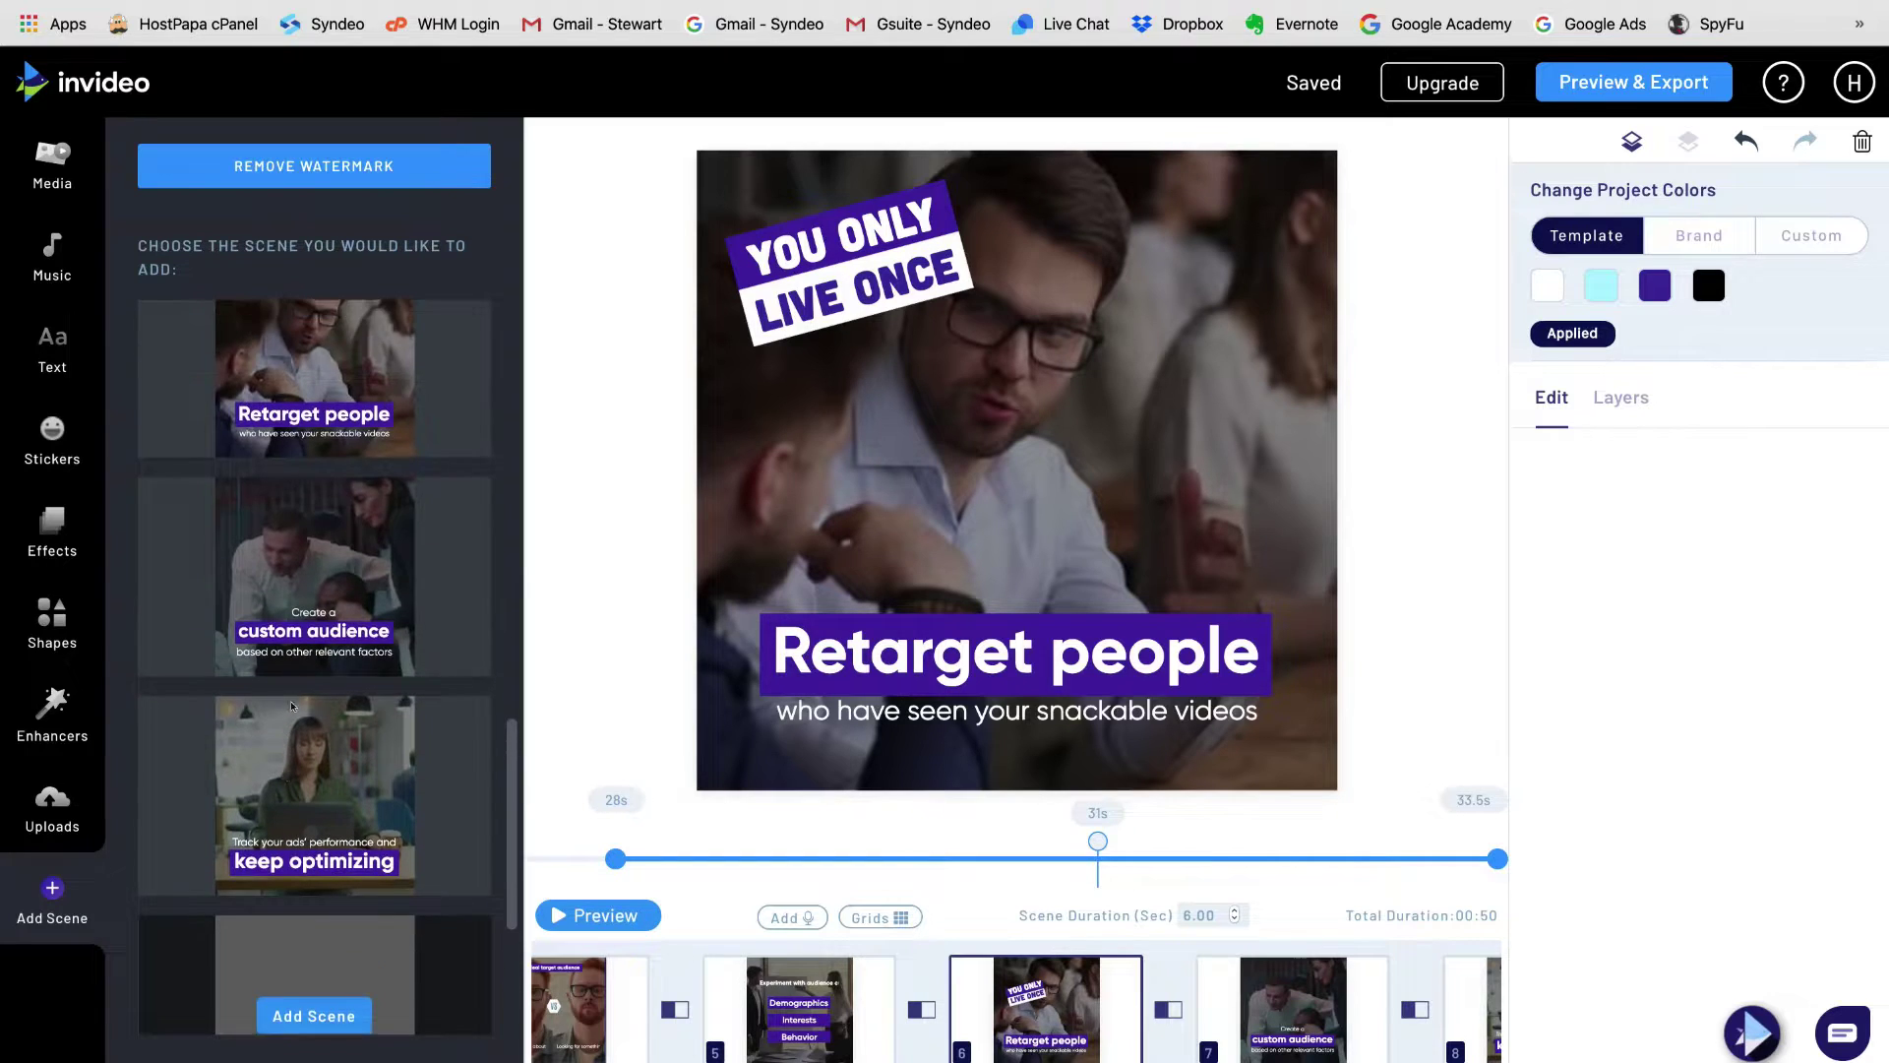
mouse_move(312, 500)
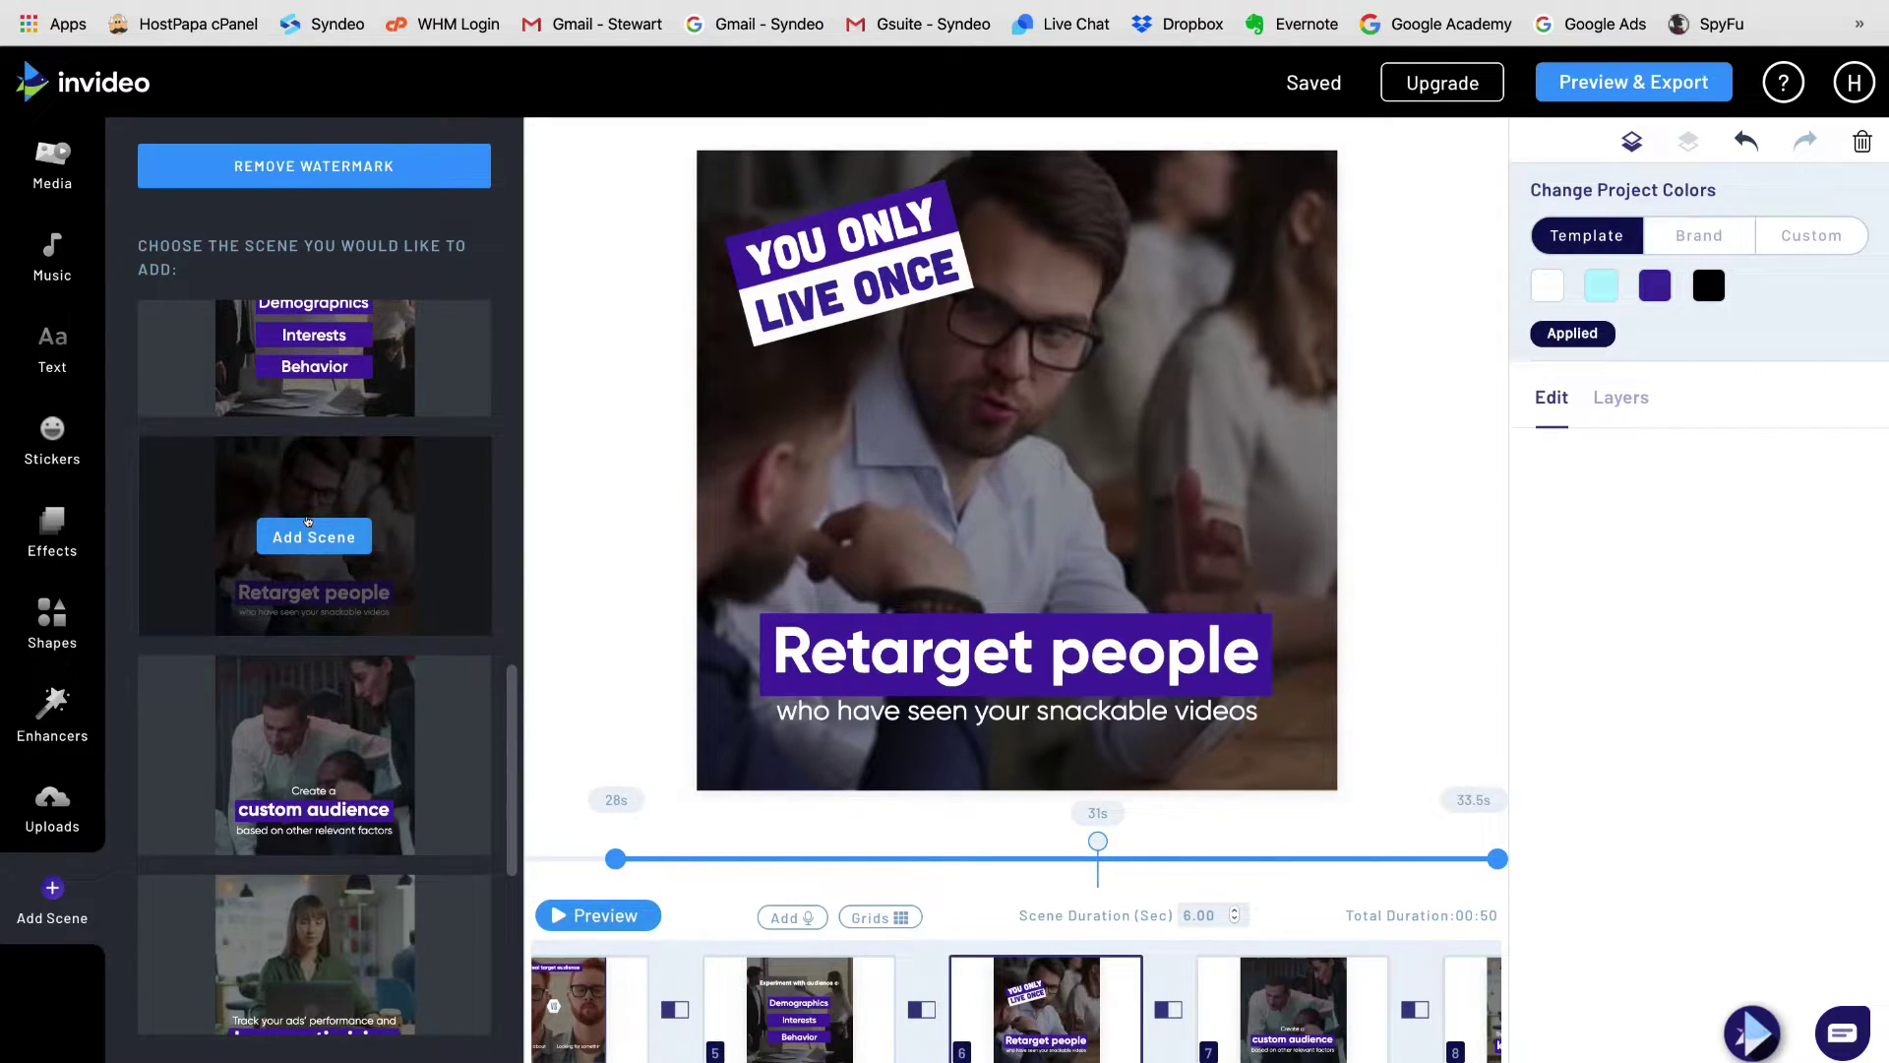
left_click(308, 536)
left_click(620, 999)
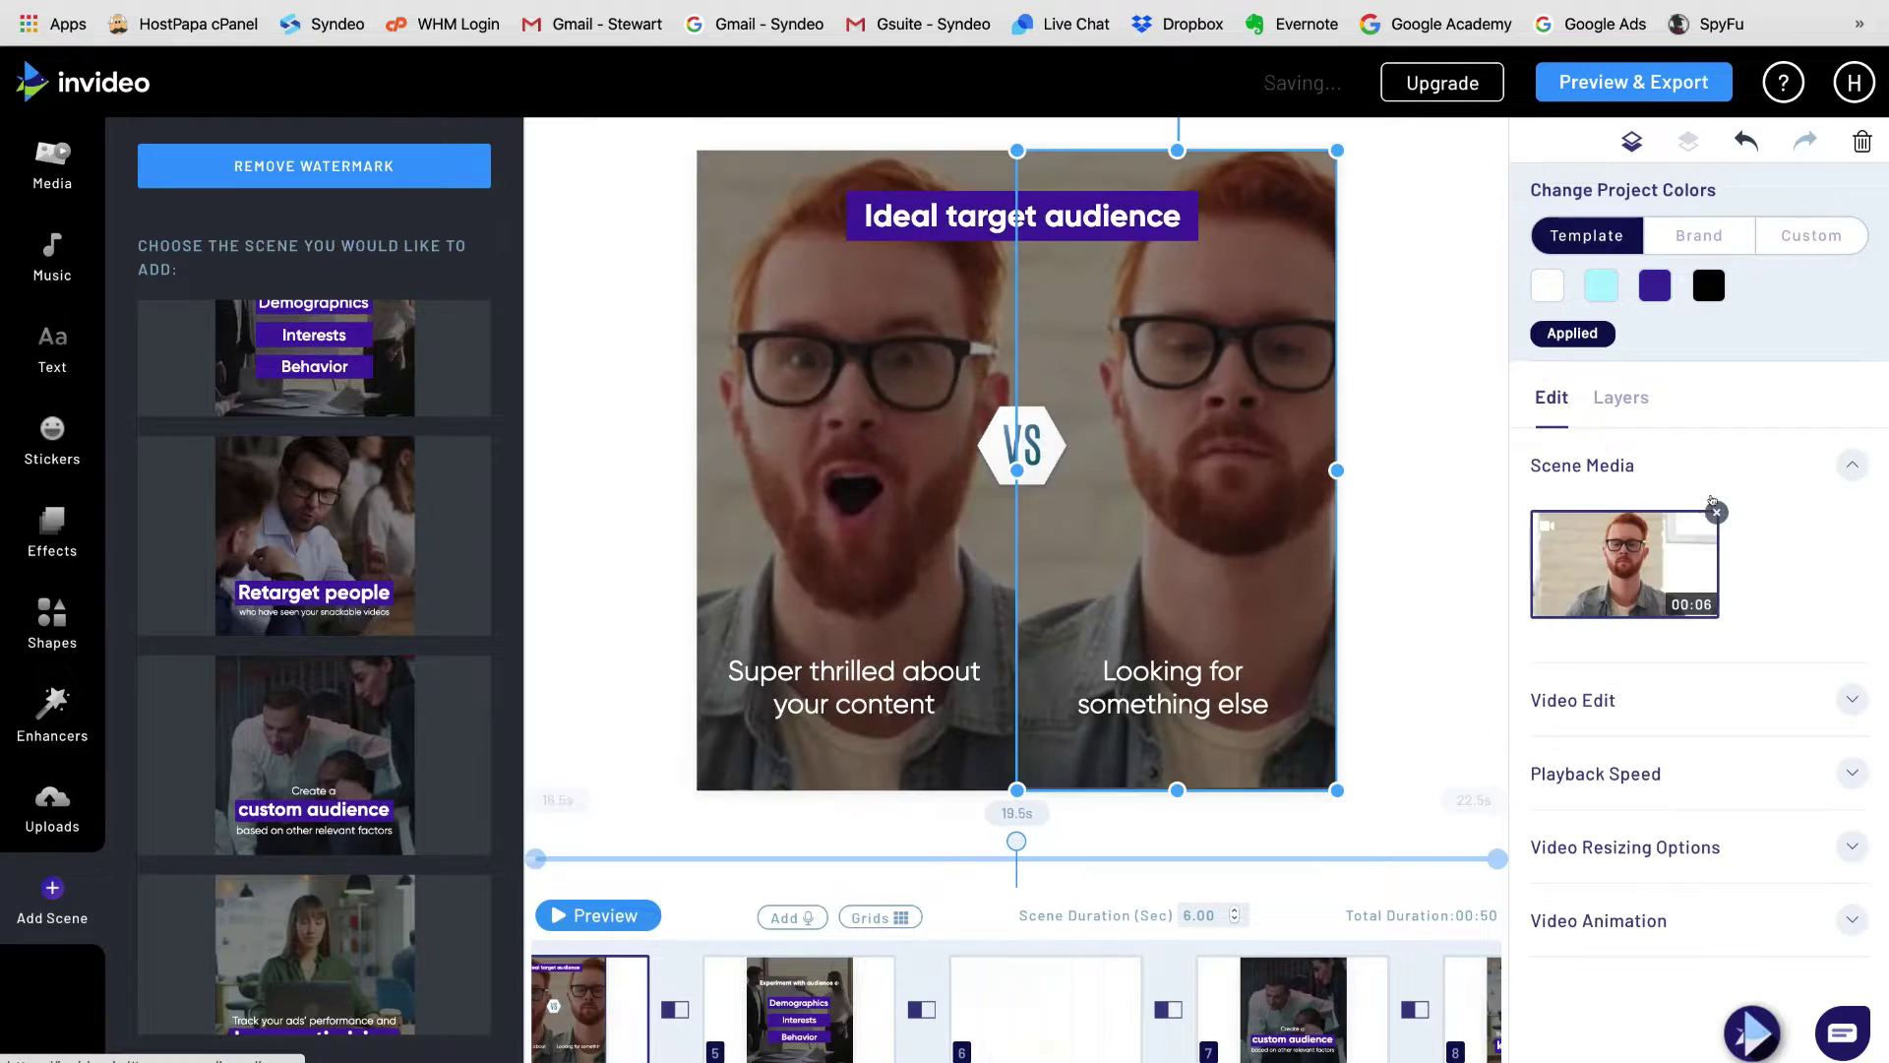
Step: Check the clip's 1x speed, Fit With Blur resizing and no-animation settings, then select the Looking for something else caption
left_click(1624, 698)
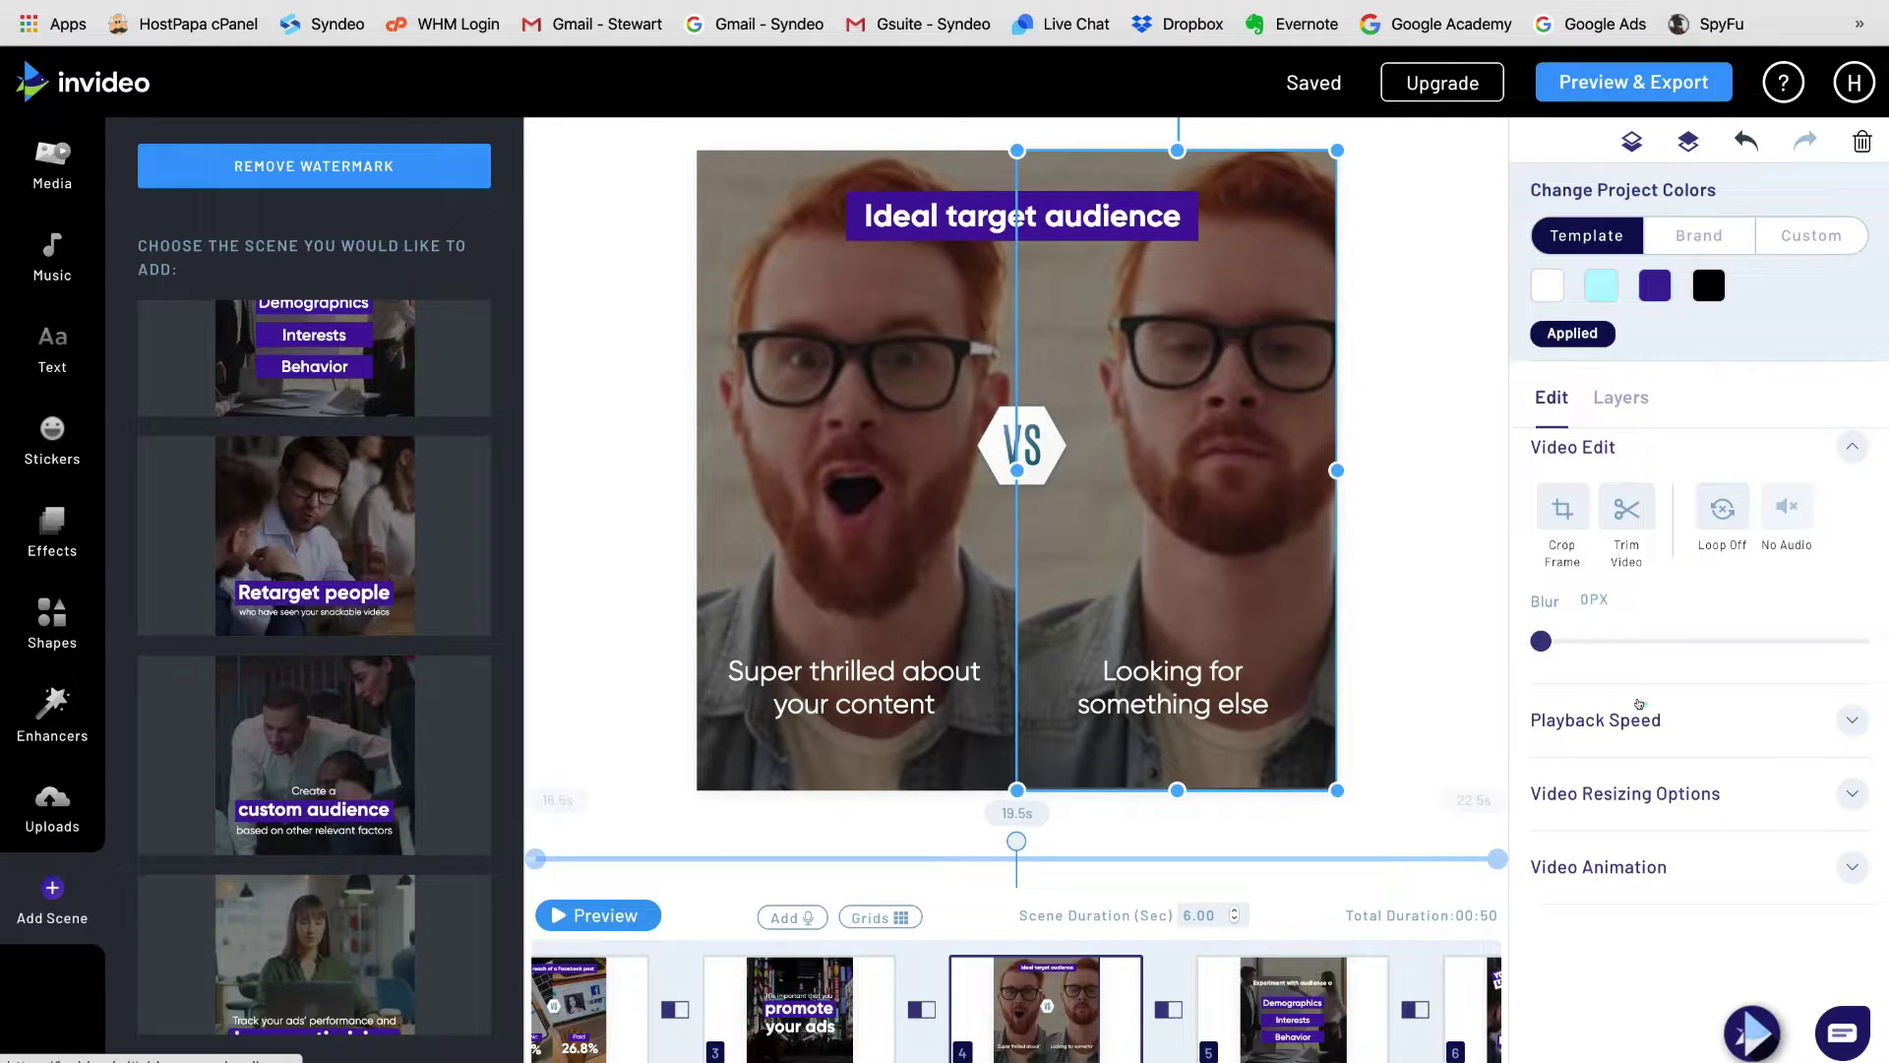
left_click(1638, 714)
scroll(1635, 679, "down", 3)
left_click(1632, 649)
scroll(1634, 640, "down", 1)
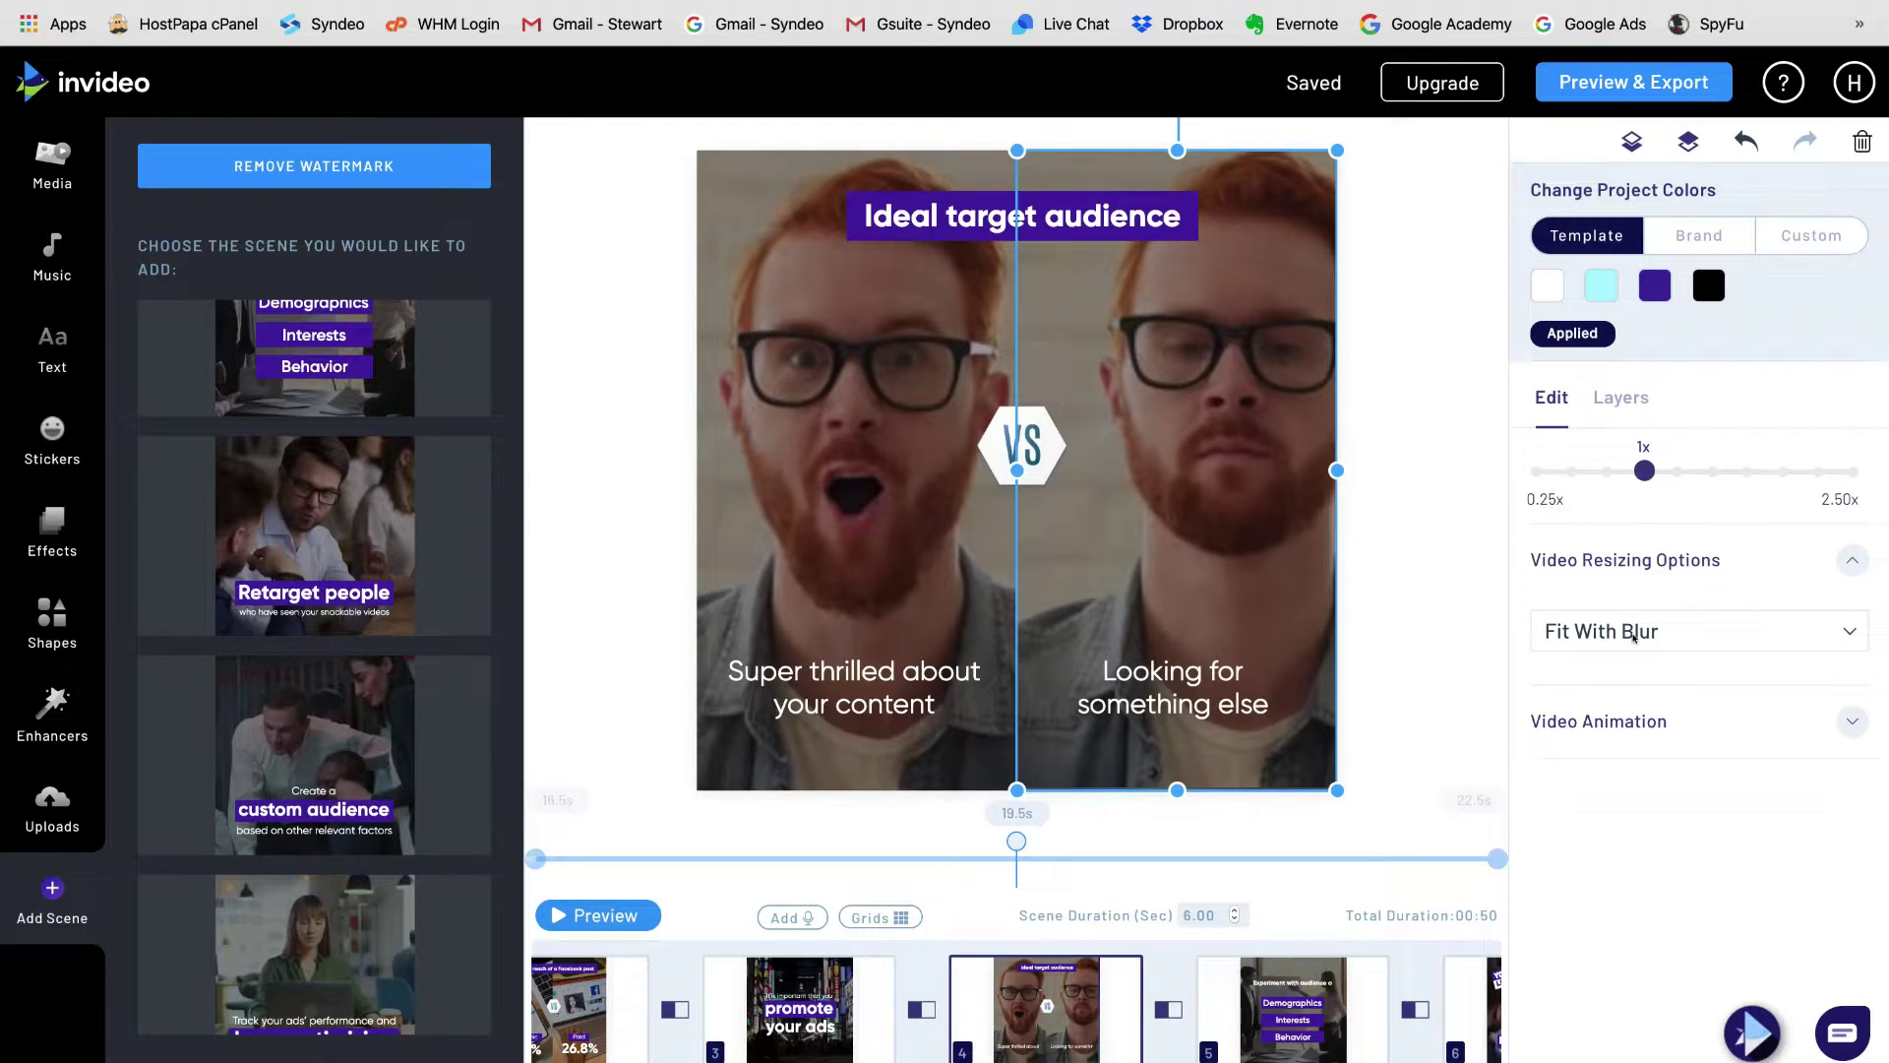
left_click(1630, 719)
scroll(1629, 703, "down", 3)
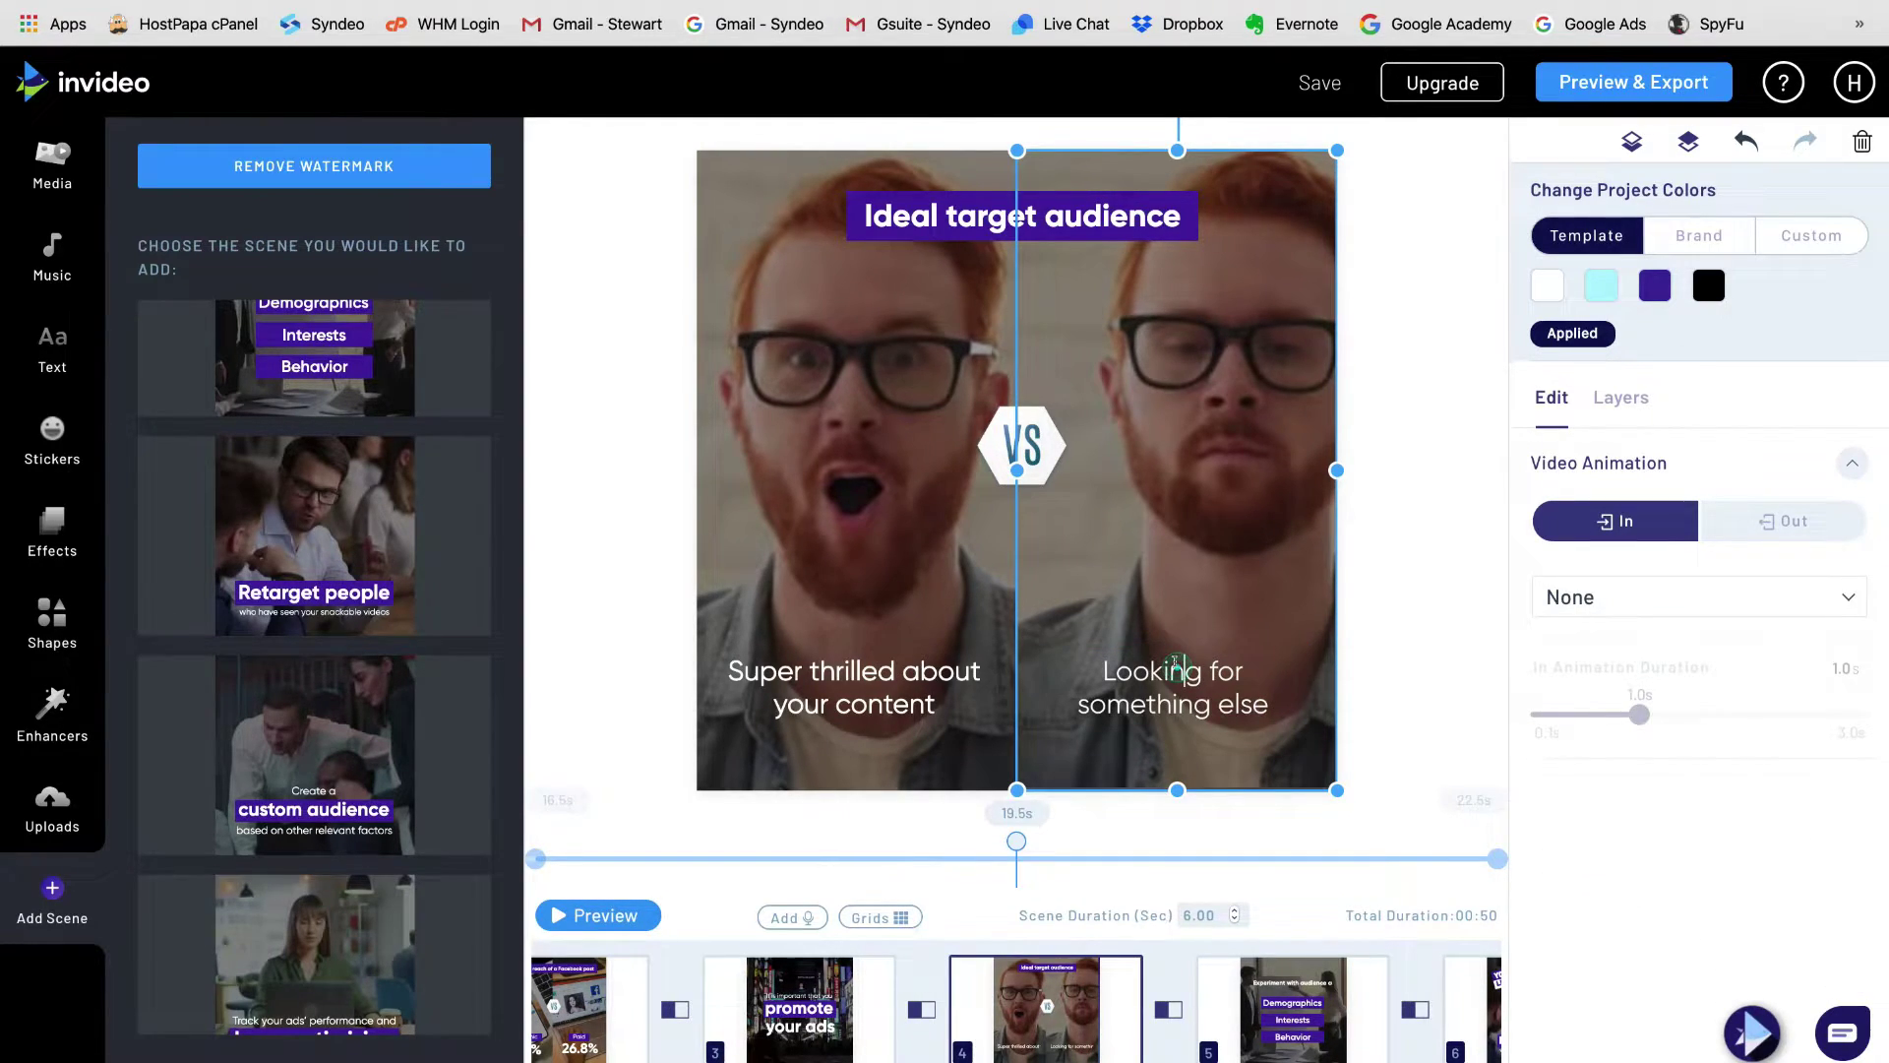
left_click(1175, 662)
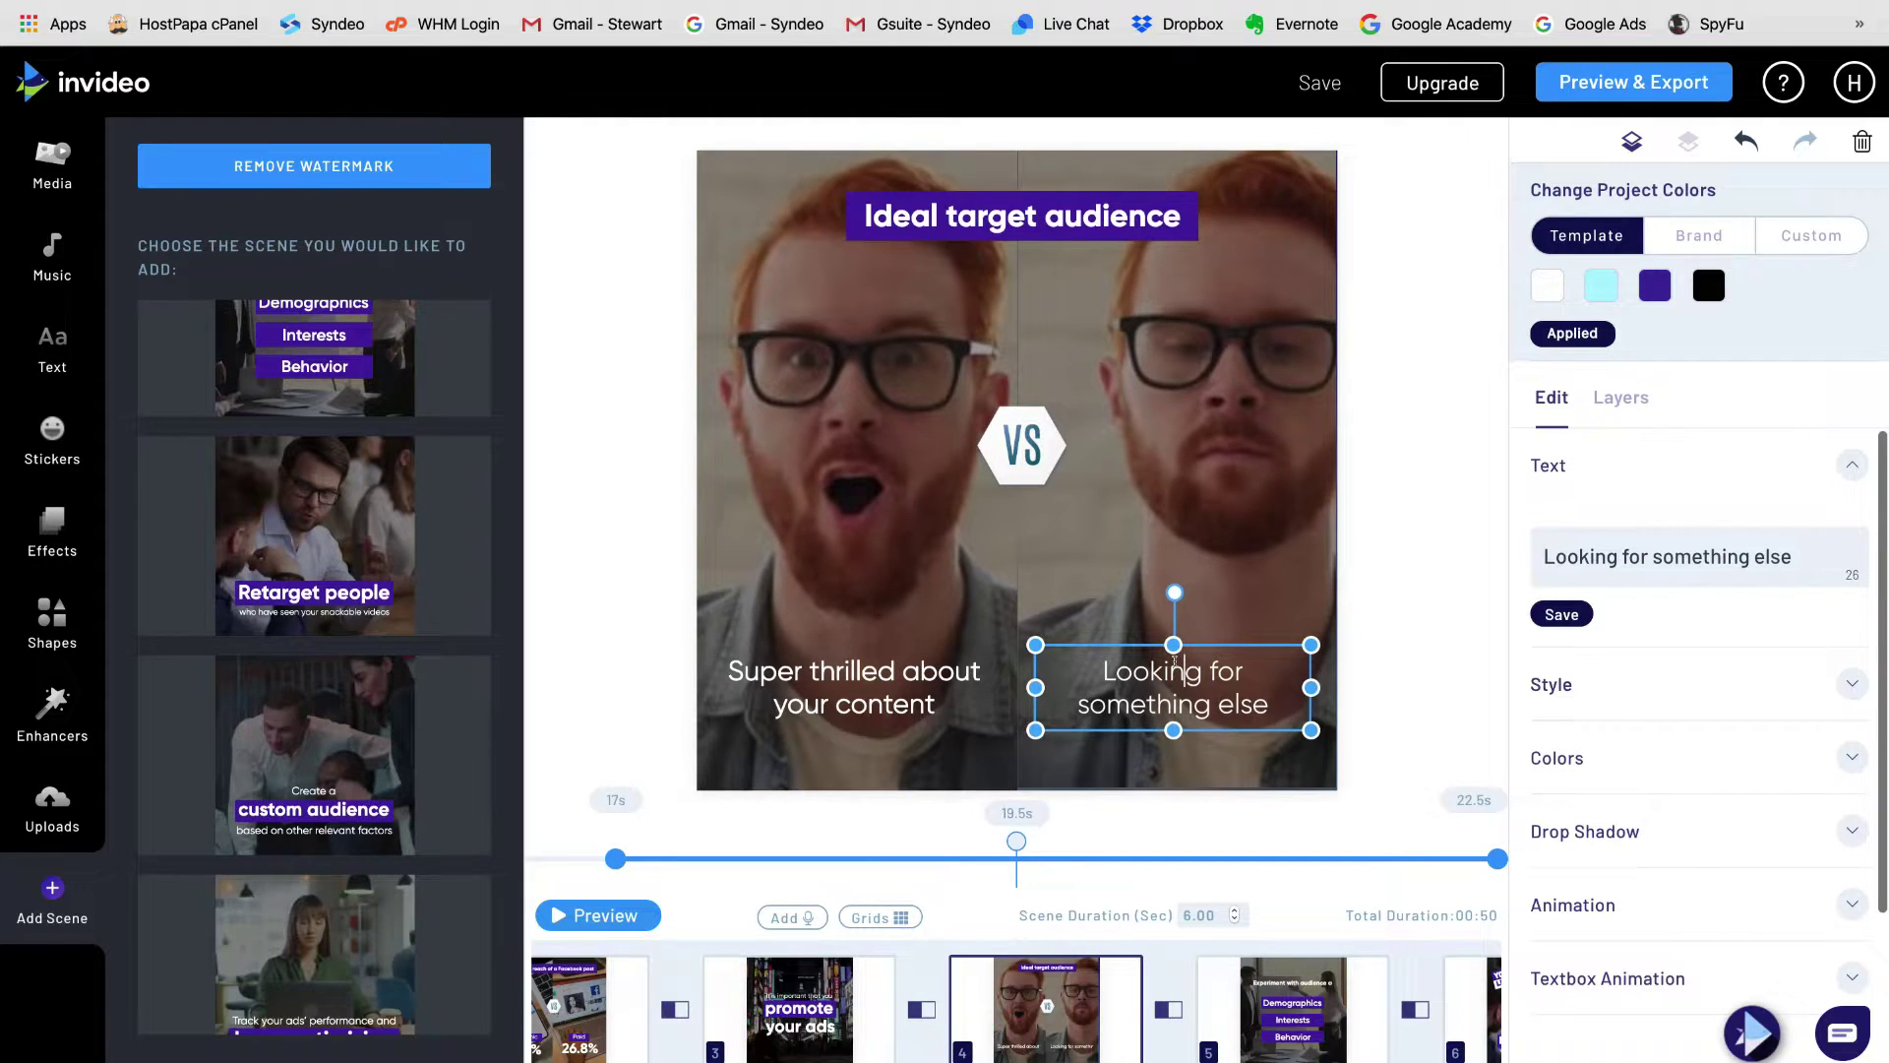
Step: Trim the caption text to 'r something else' and show its Style and Colors settings
left_click(1621, 543)
key("BackSpace")
key("BackSpace")
key("BackSpace")
key("BackSpace")
key("BackSpace")
key("BackSpace")
key("BackSpace")
key("BackSpace")
key("BackSpace")
key("BackSpace")
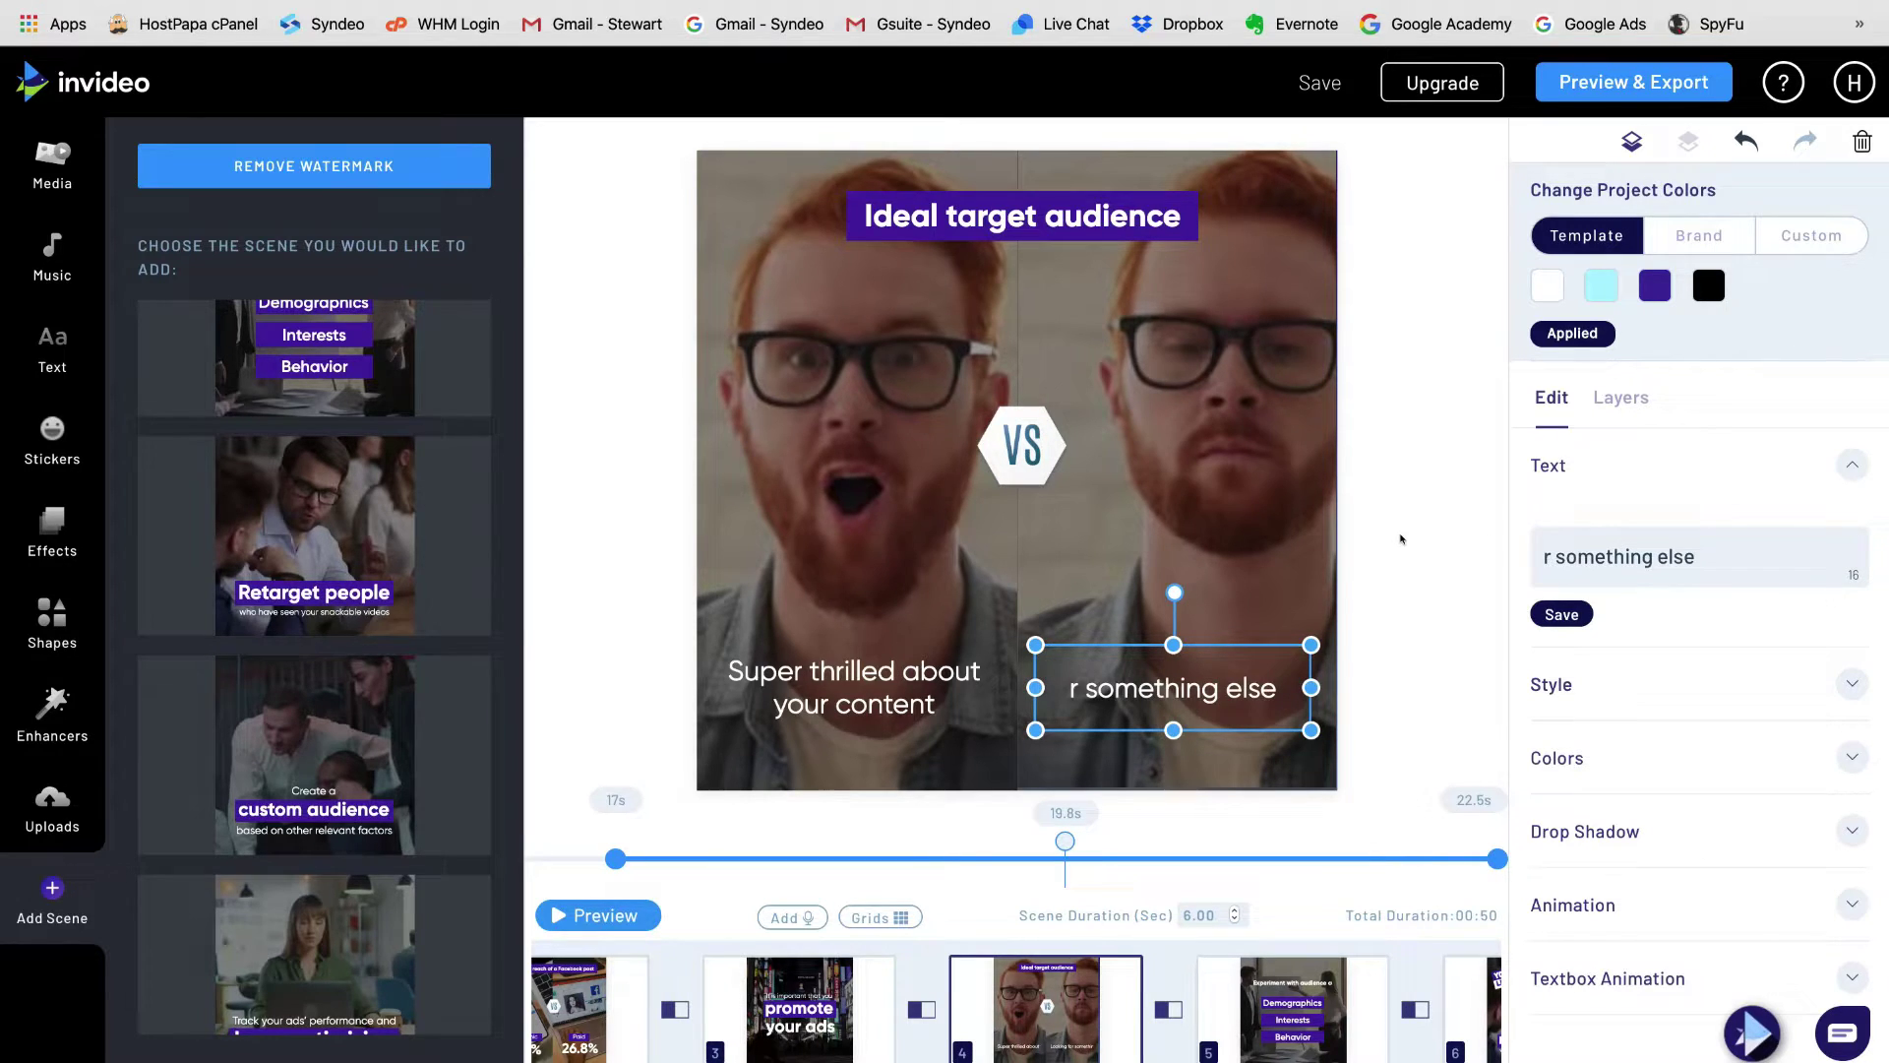
left_click(1640, 687)
scroll(1644, 708, "down", 3)
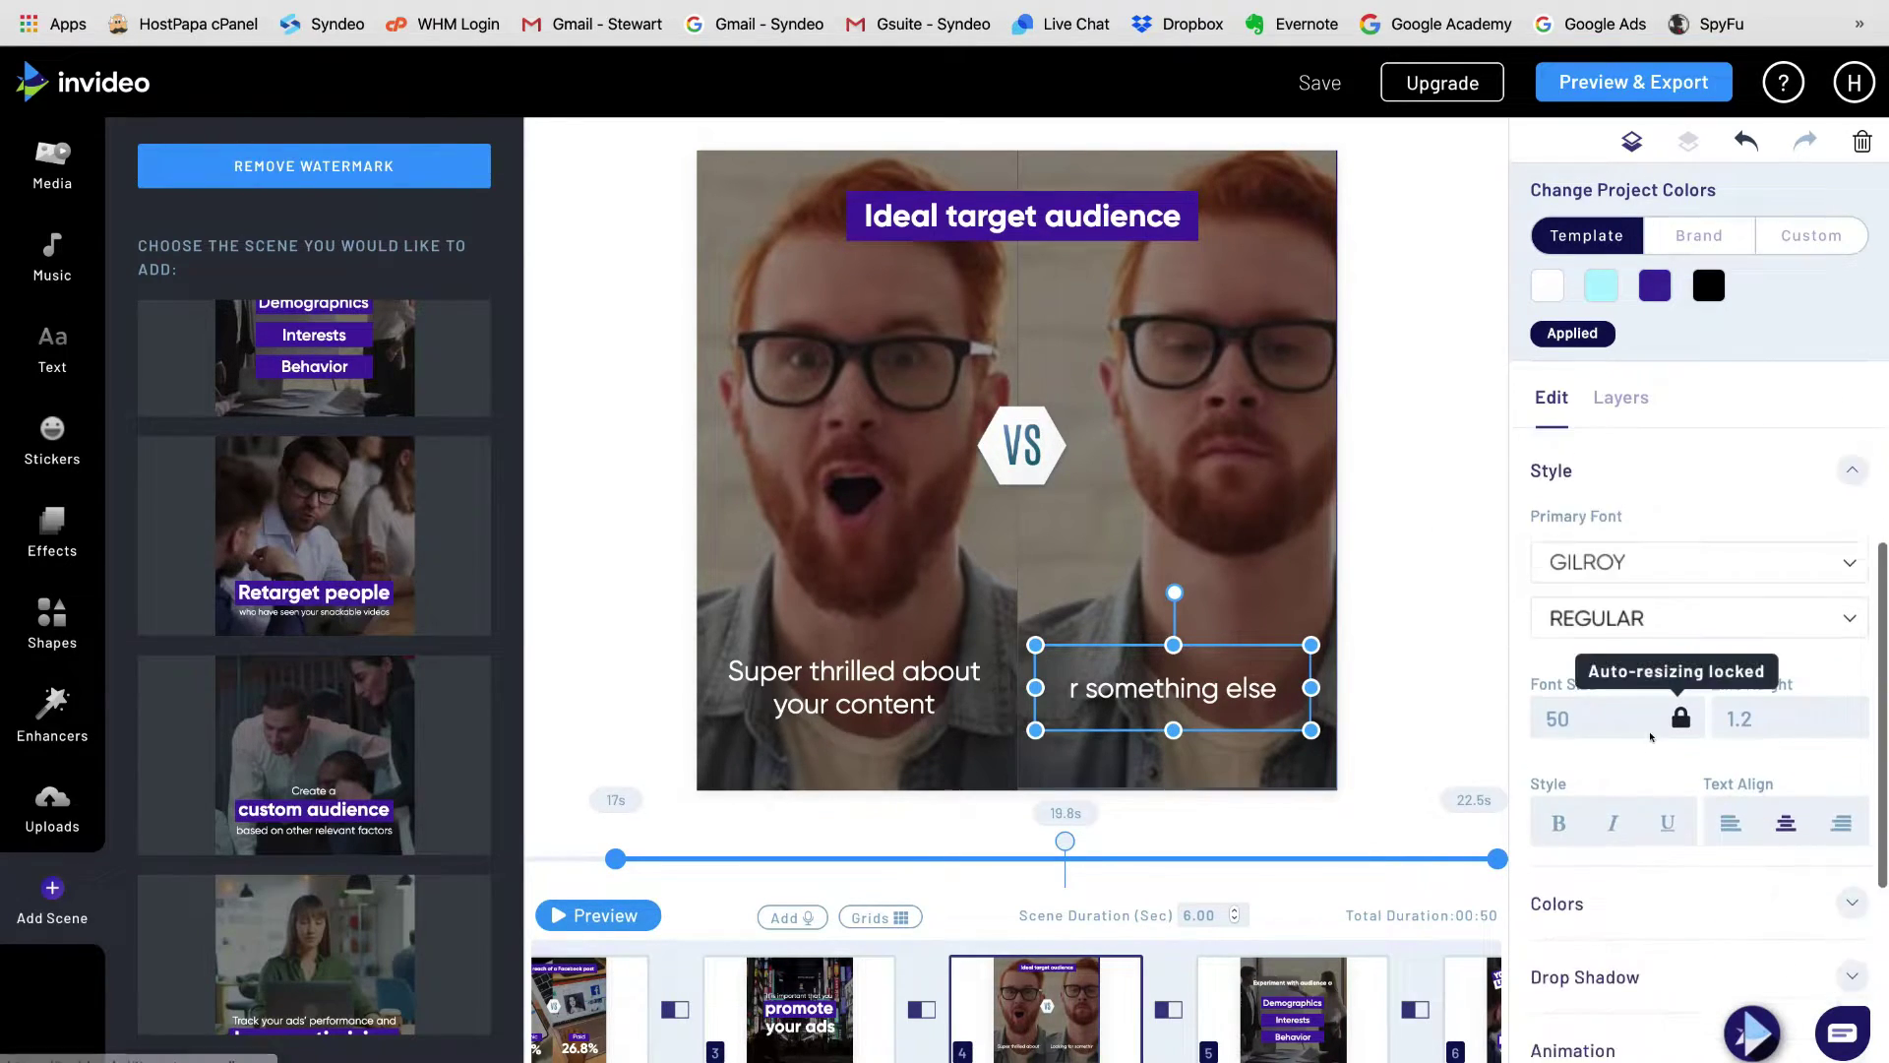
left_click(1641, 780)
scroll(1639, 763, "down", 3)
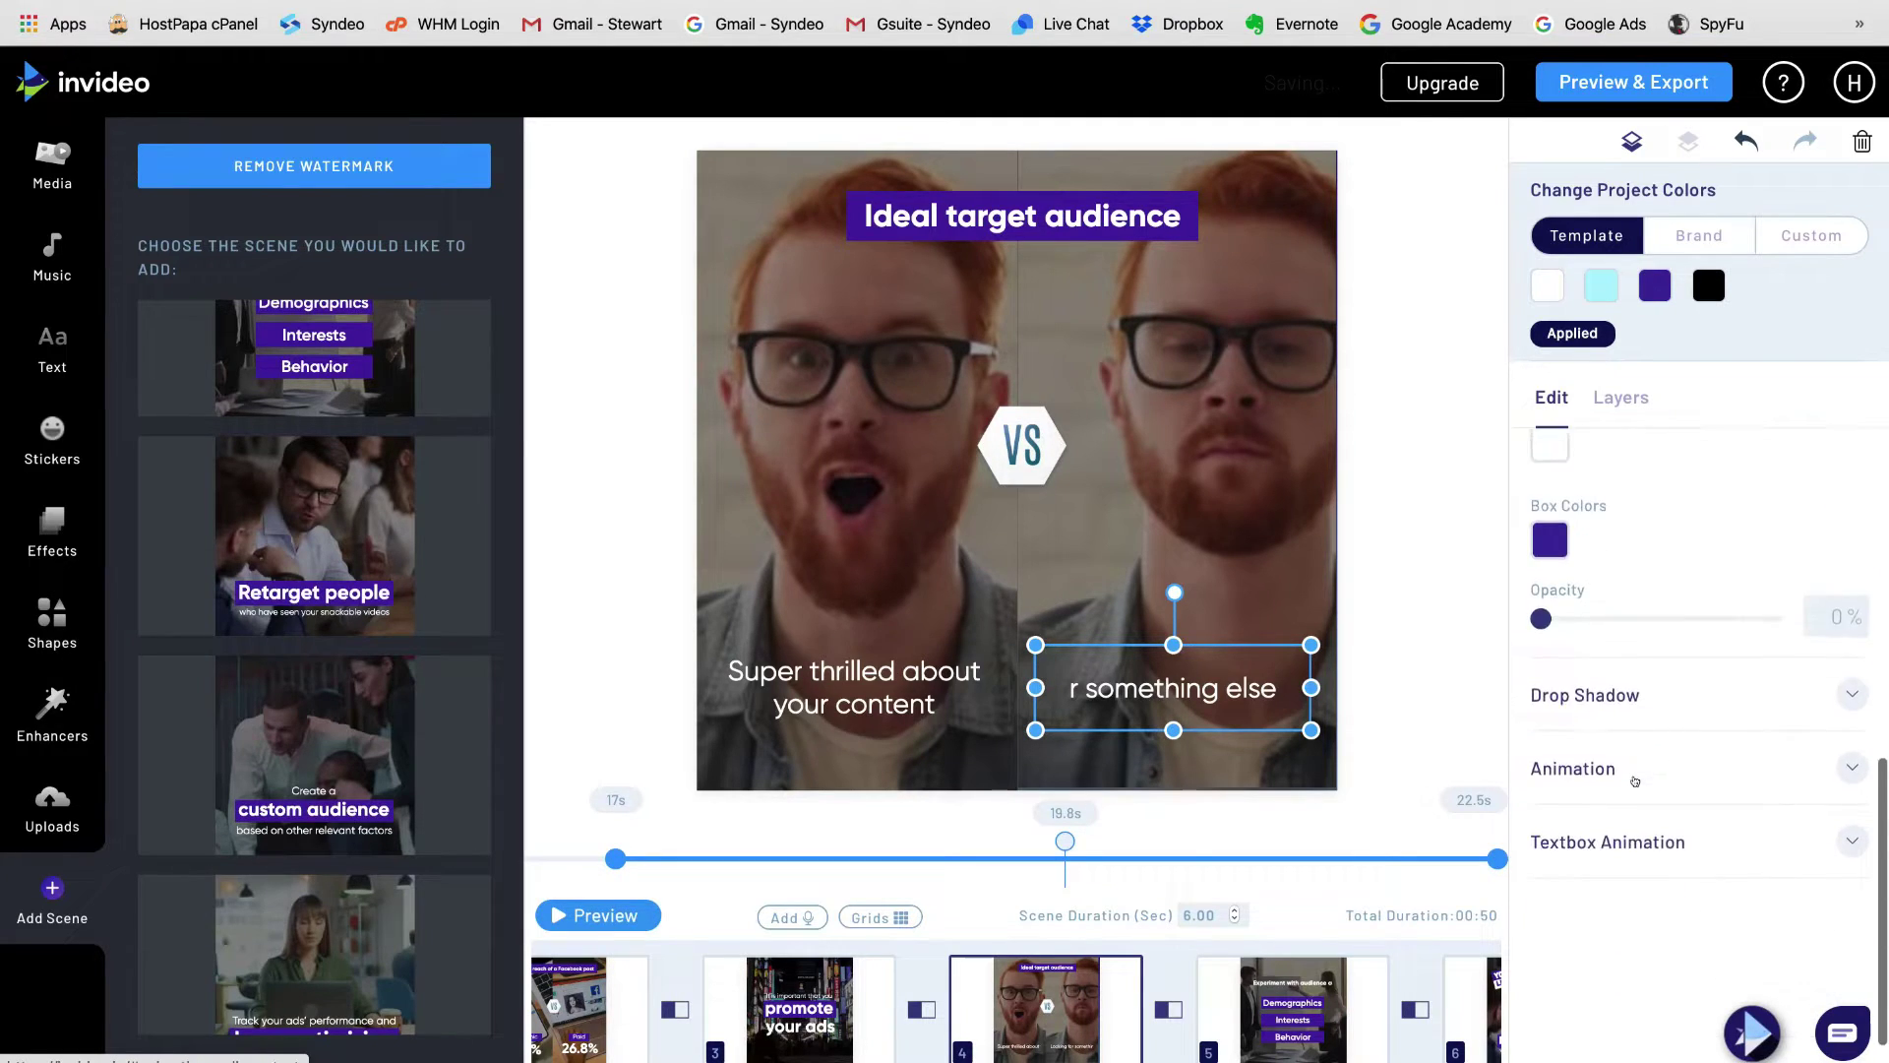
Step: Check the caption's drop shadow and 1.0s Fade In animation, then show the scene's layers
left_click(1639, 757)
scroll(1635, 728, "down", 3)
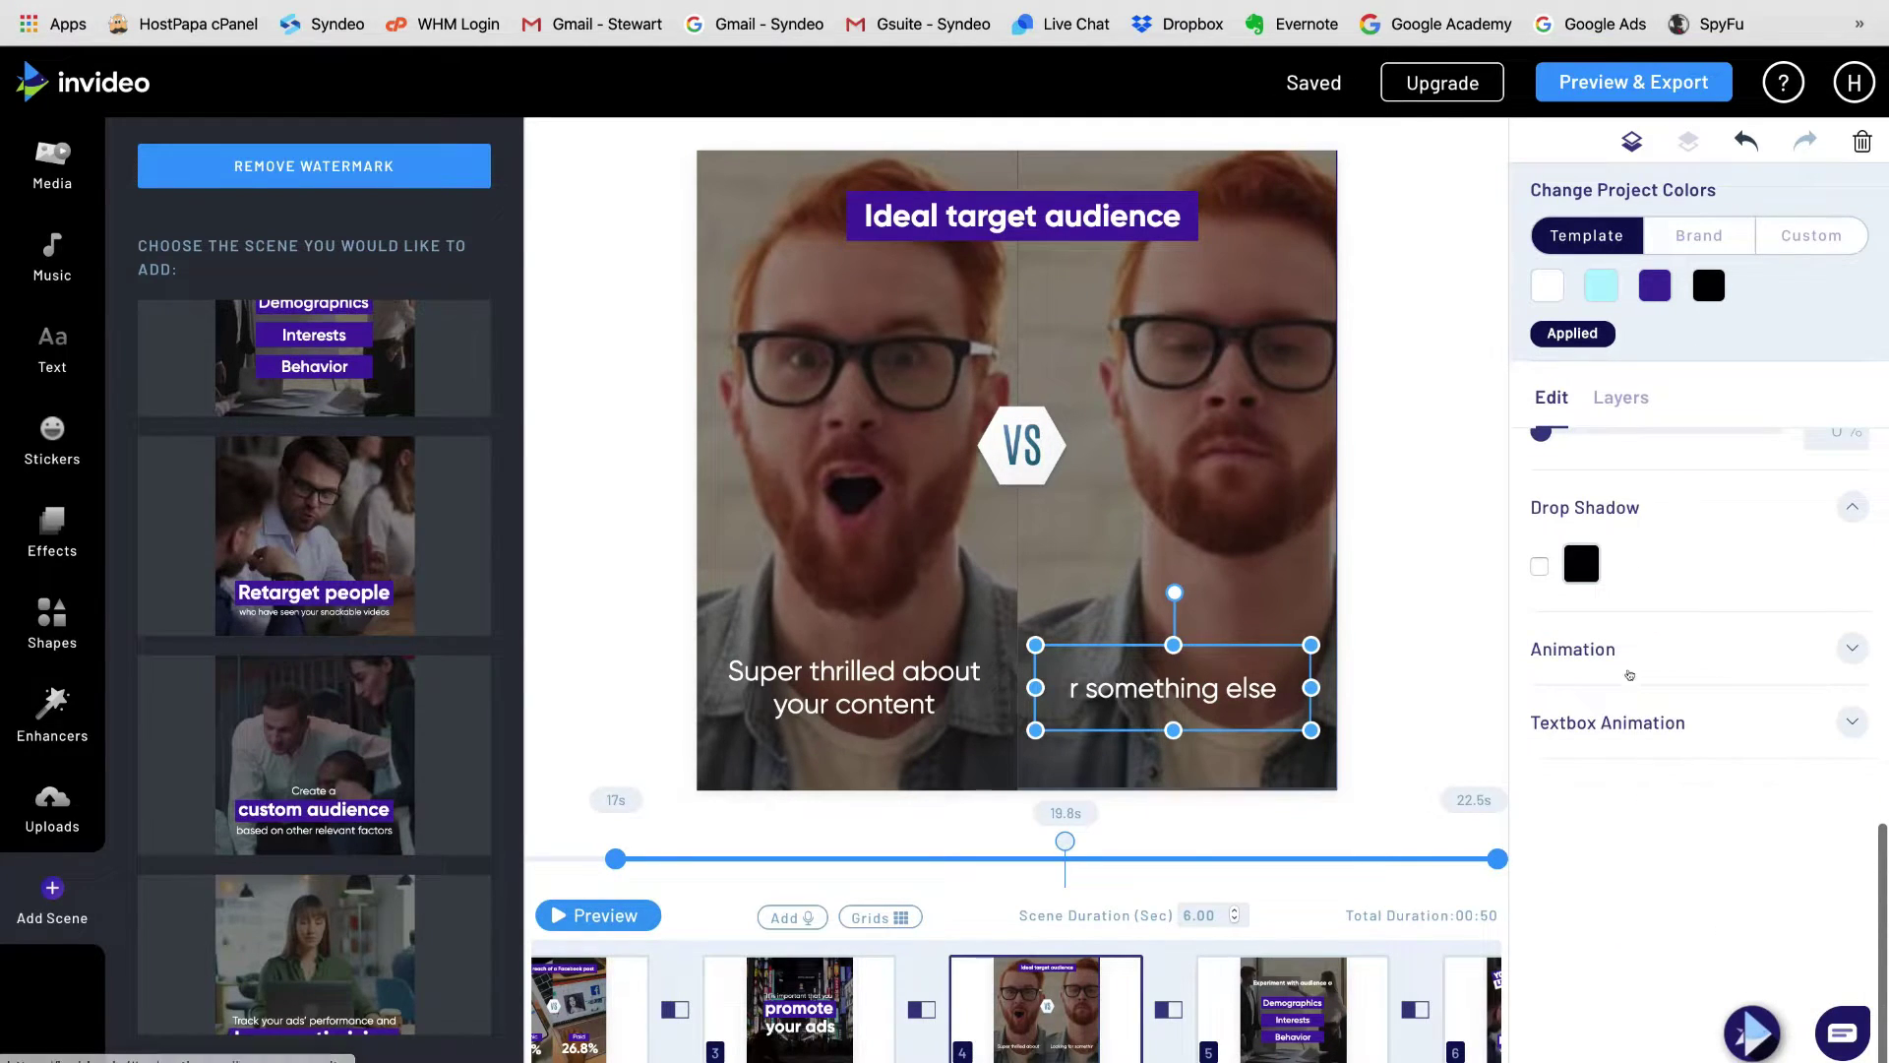
left_click(1628, 660)
scroll(1641, 747, "down", 3)
left_click(1643, 846)
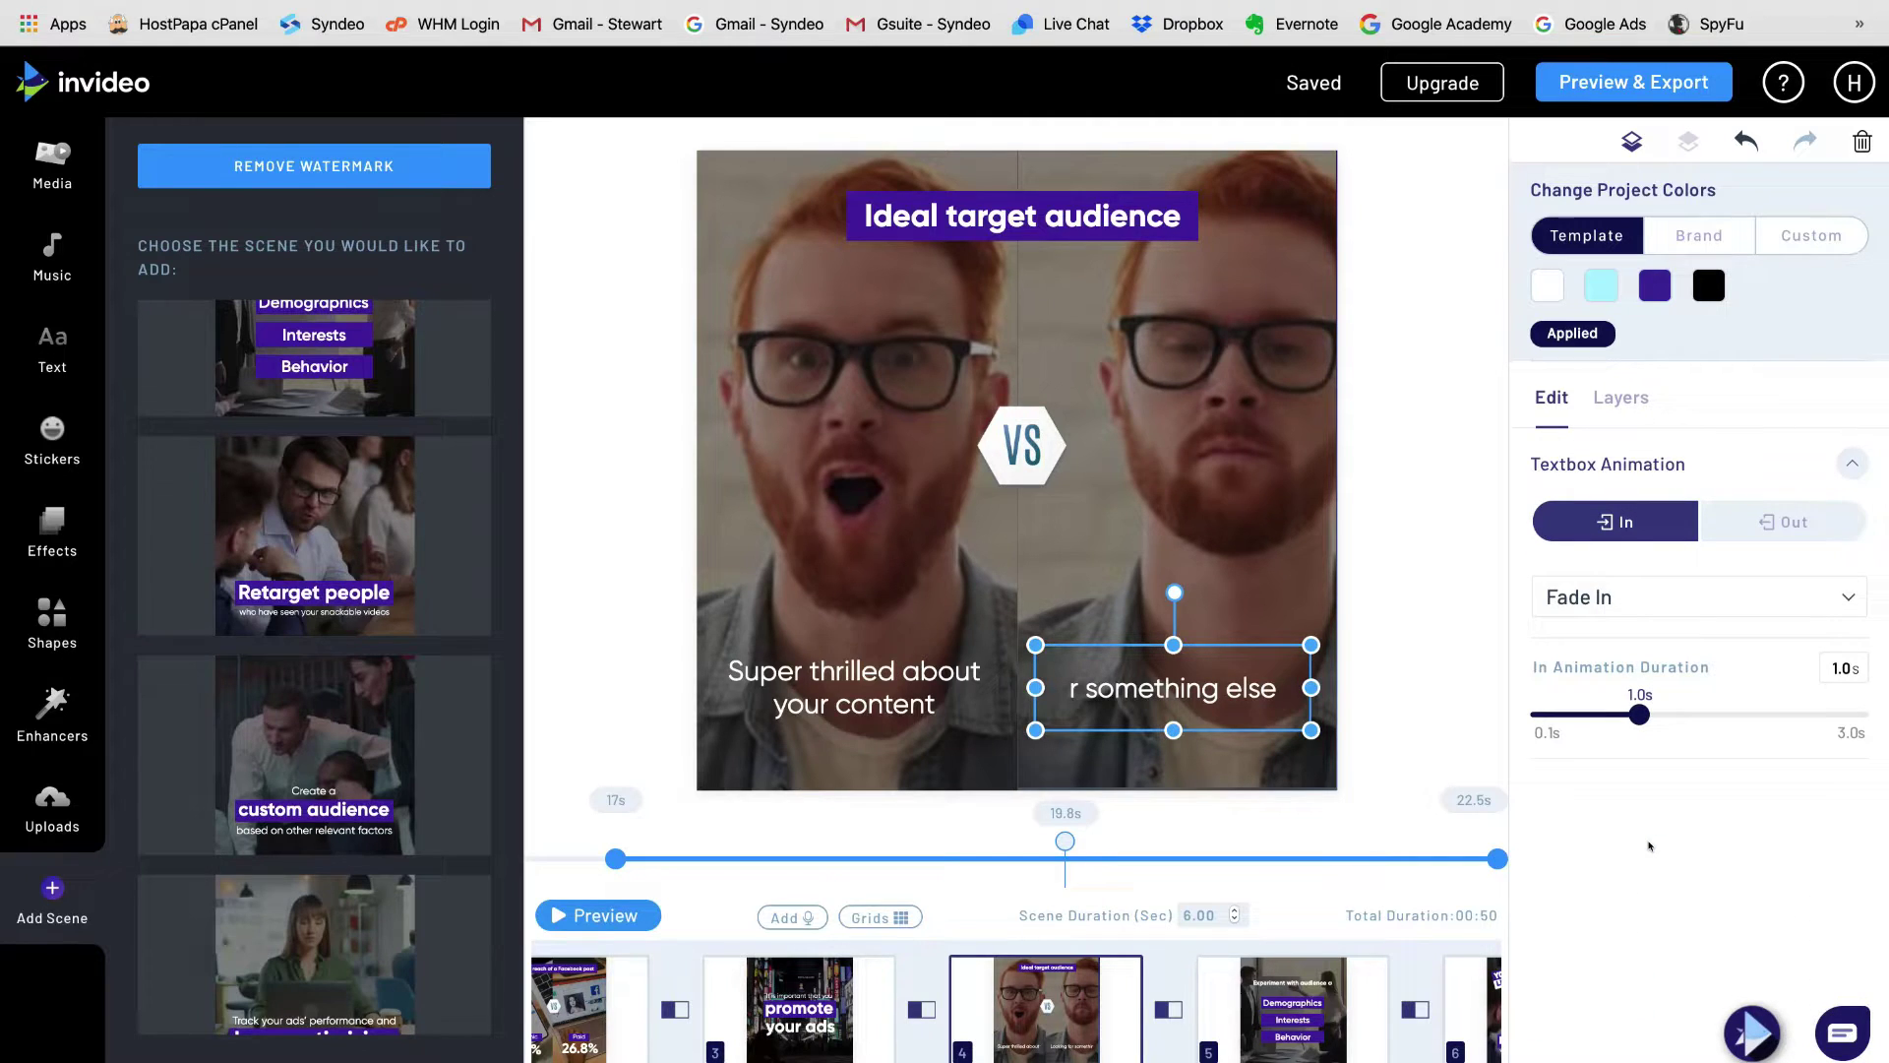
left_click(1619, 411)
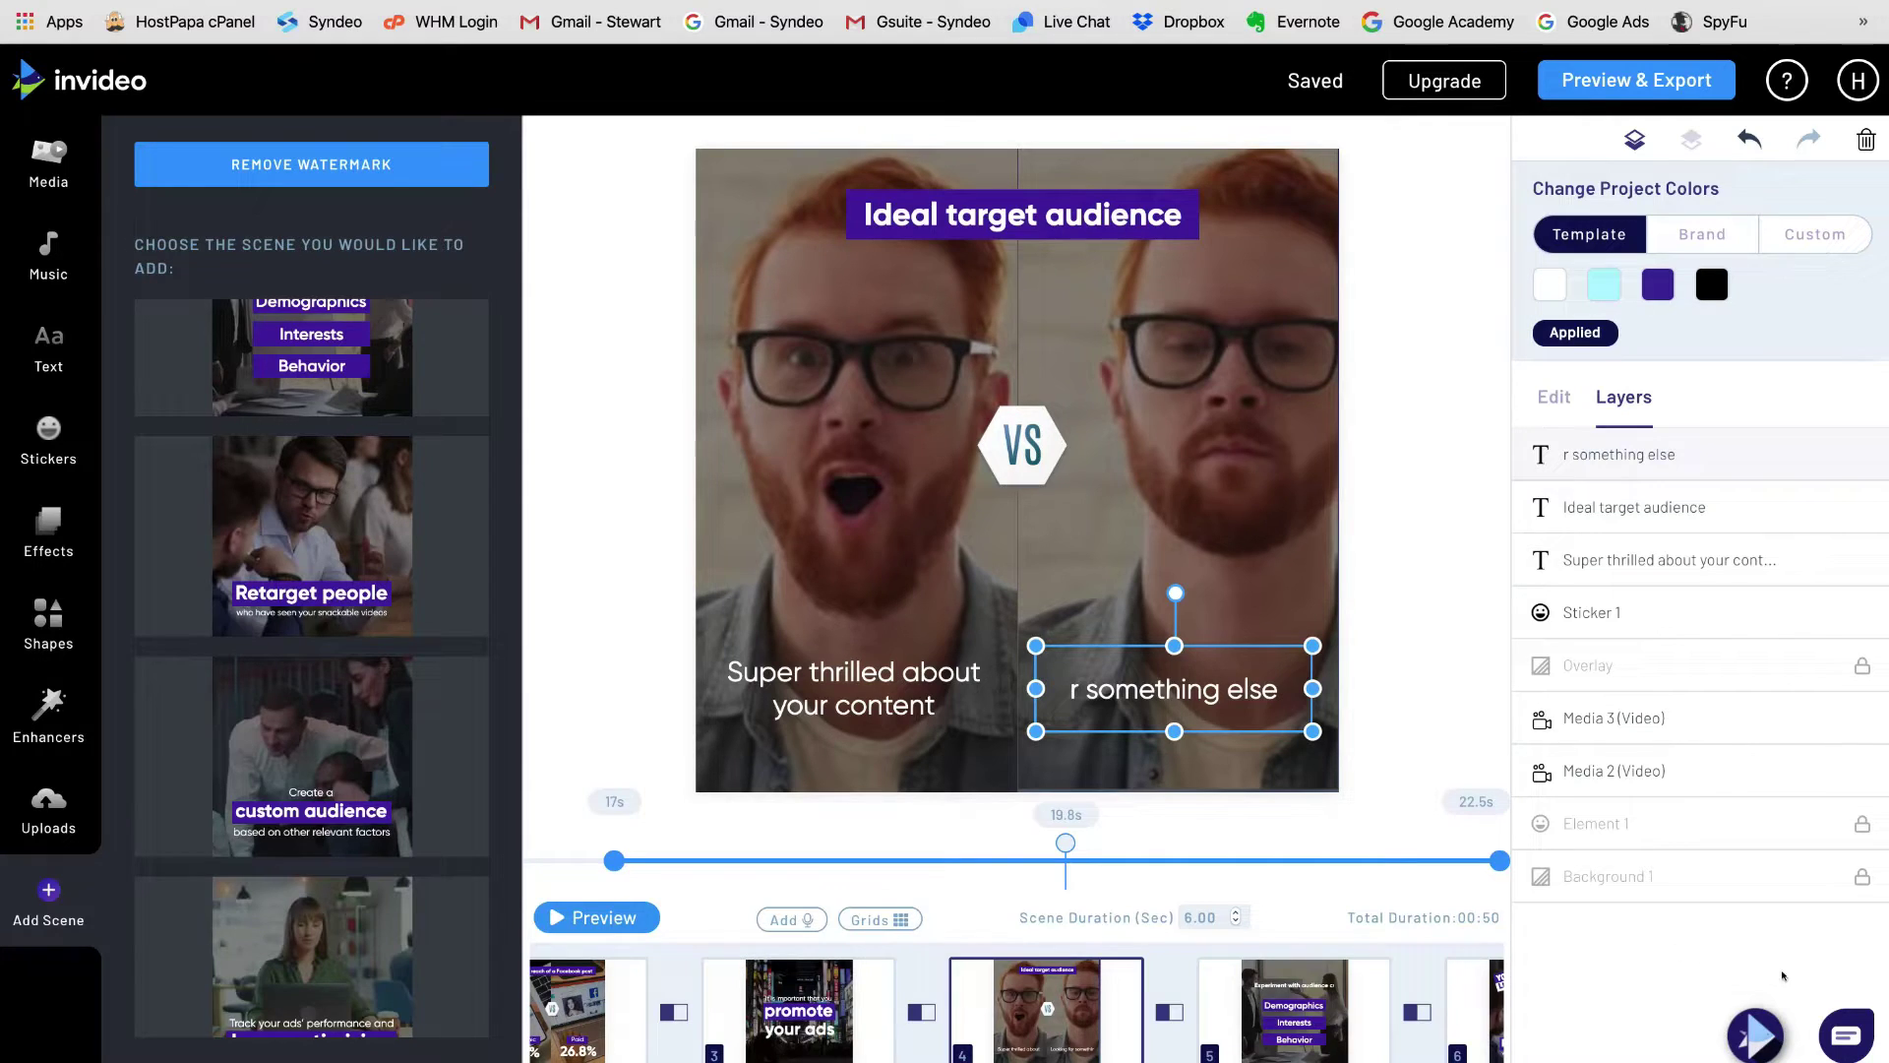
left_click(1836, 1033)
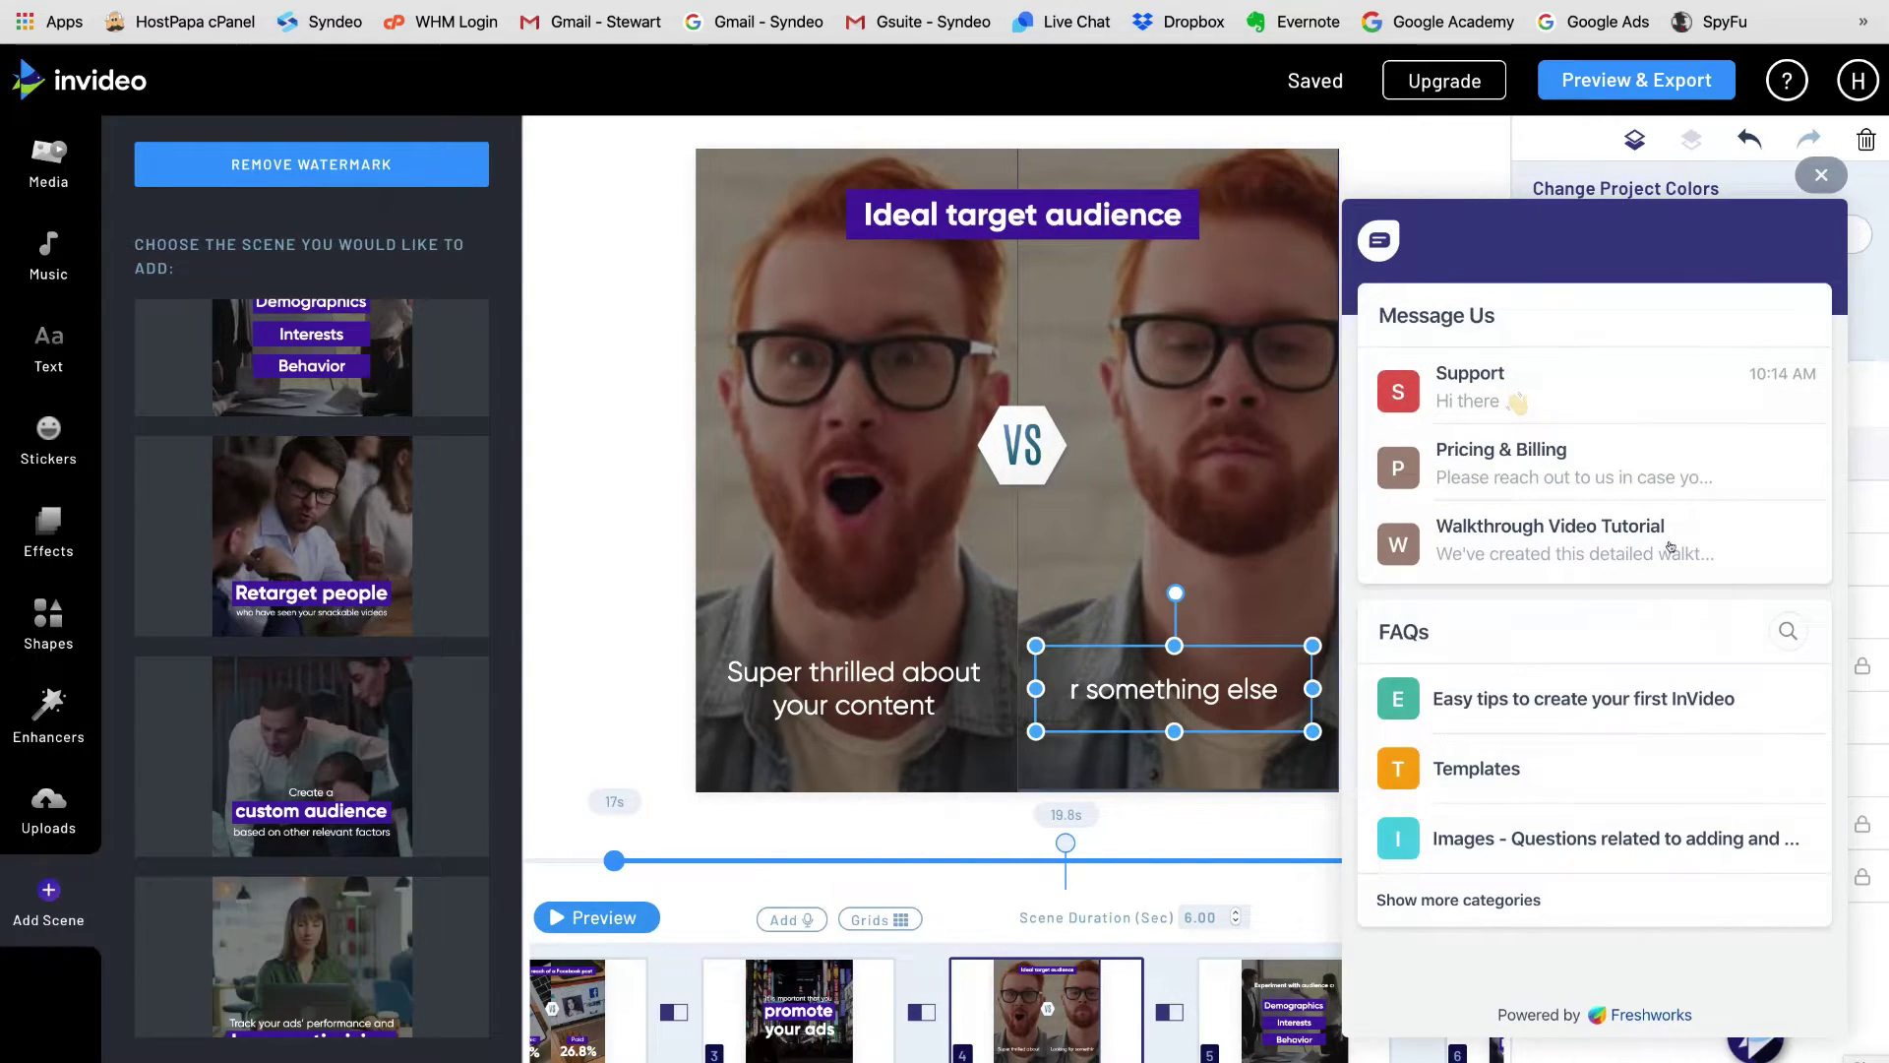
left_click(1558, 390)
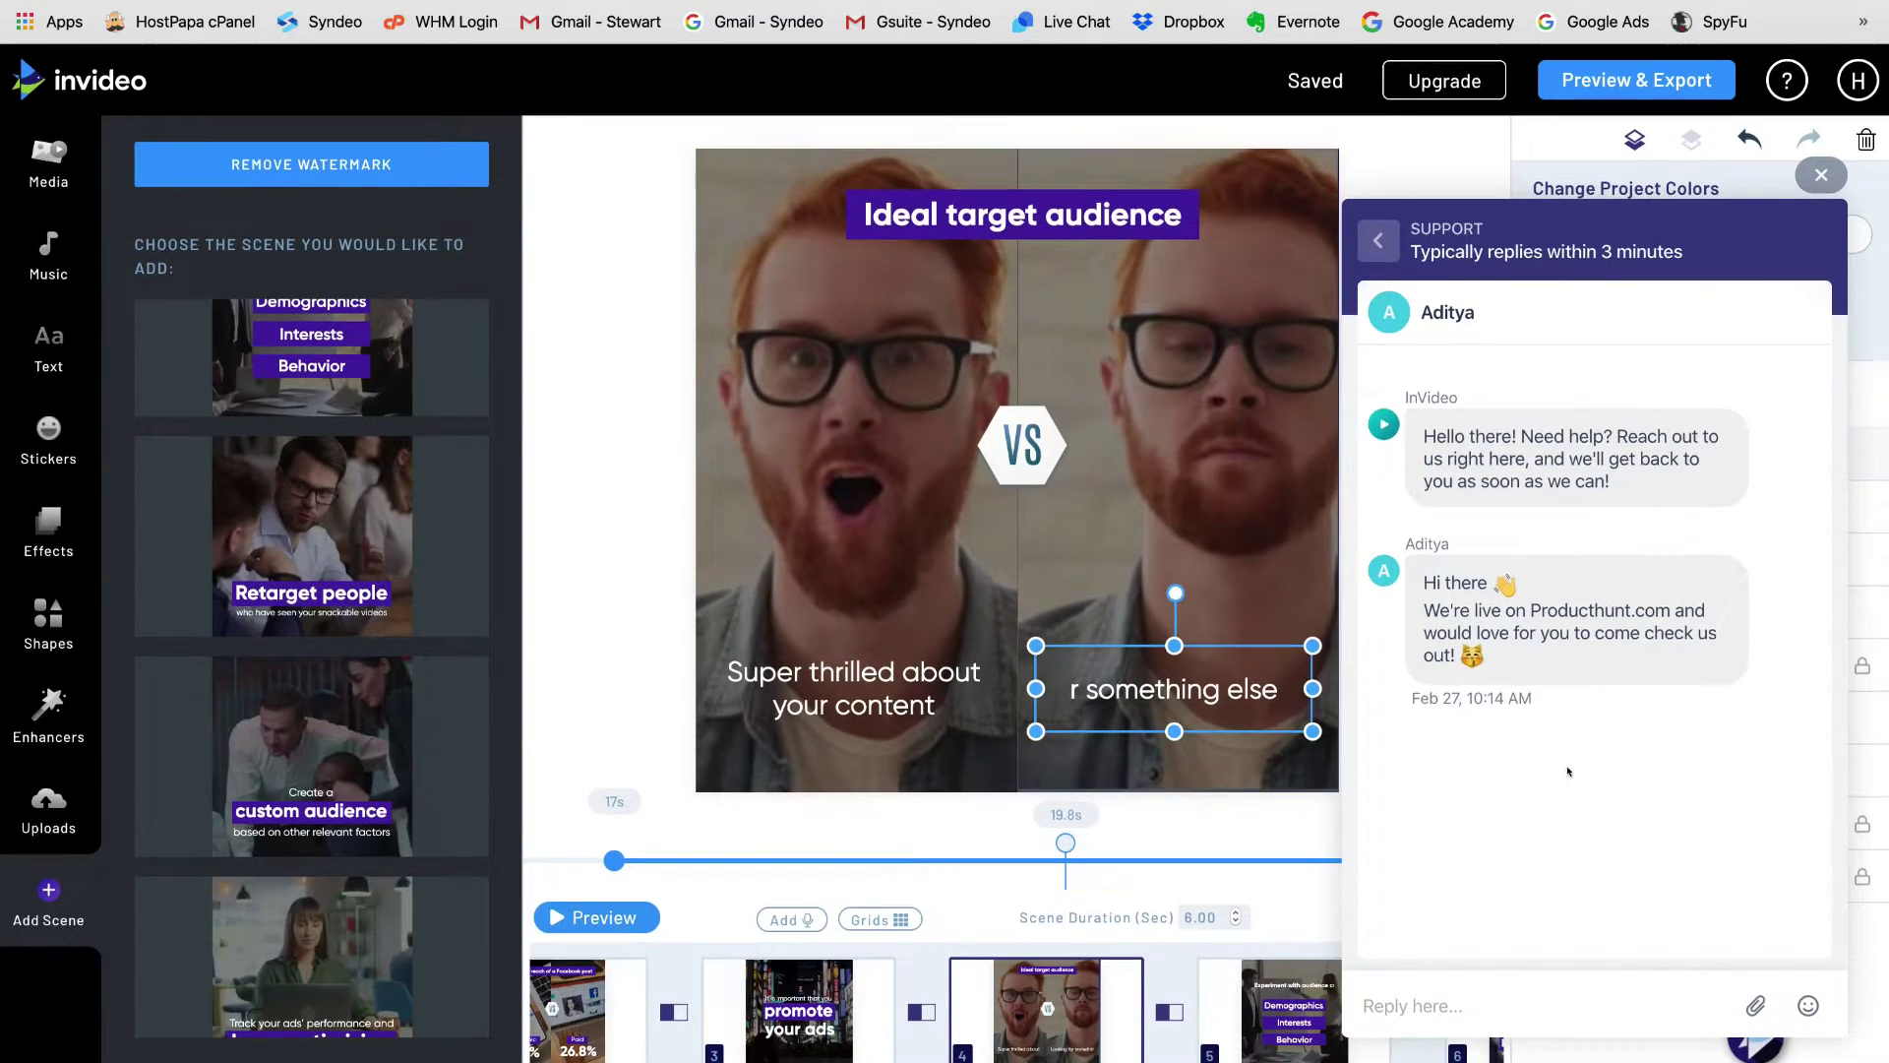
left_click(1458, 988)
type("H")
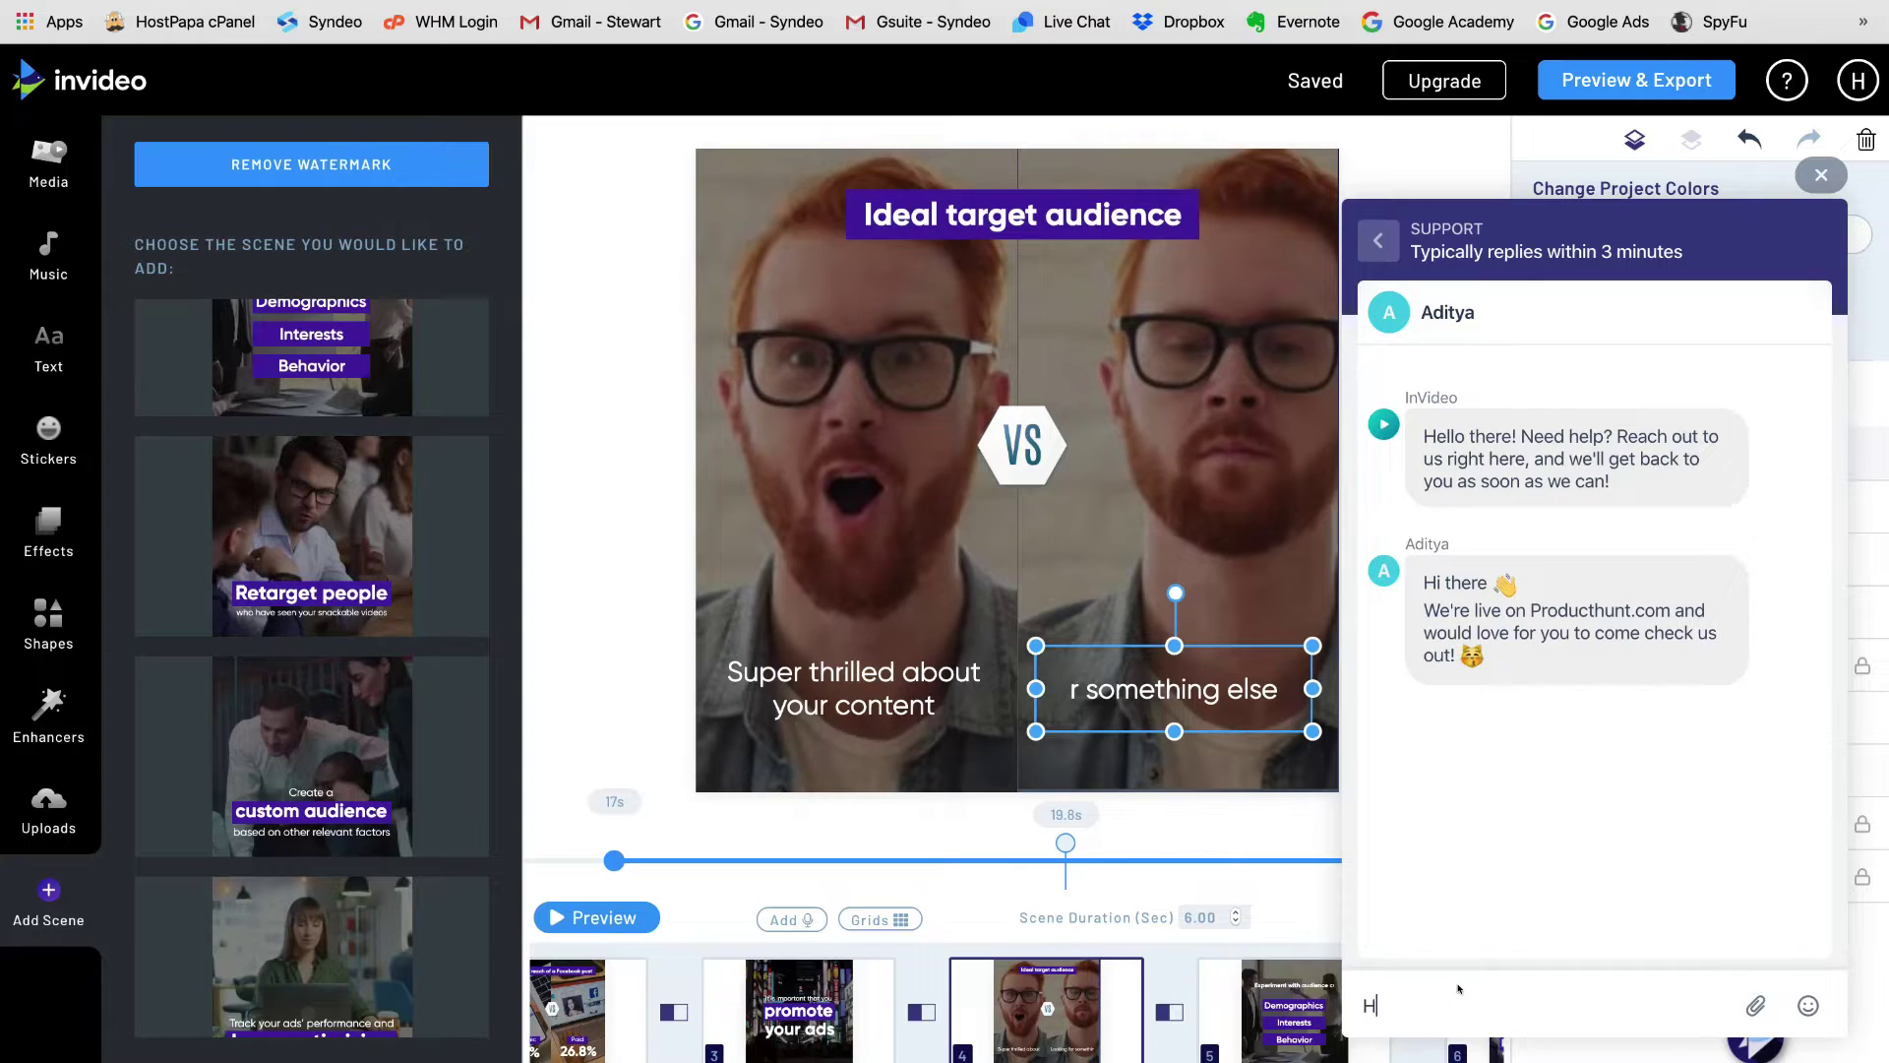
type("i")
left_click(1821, 175)
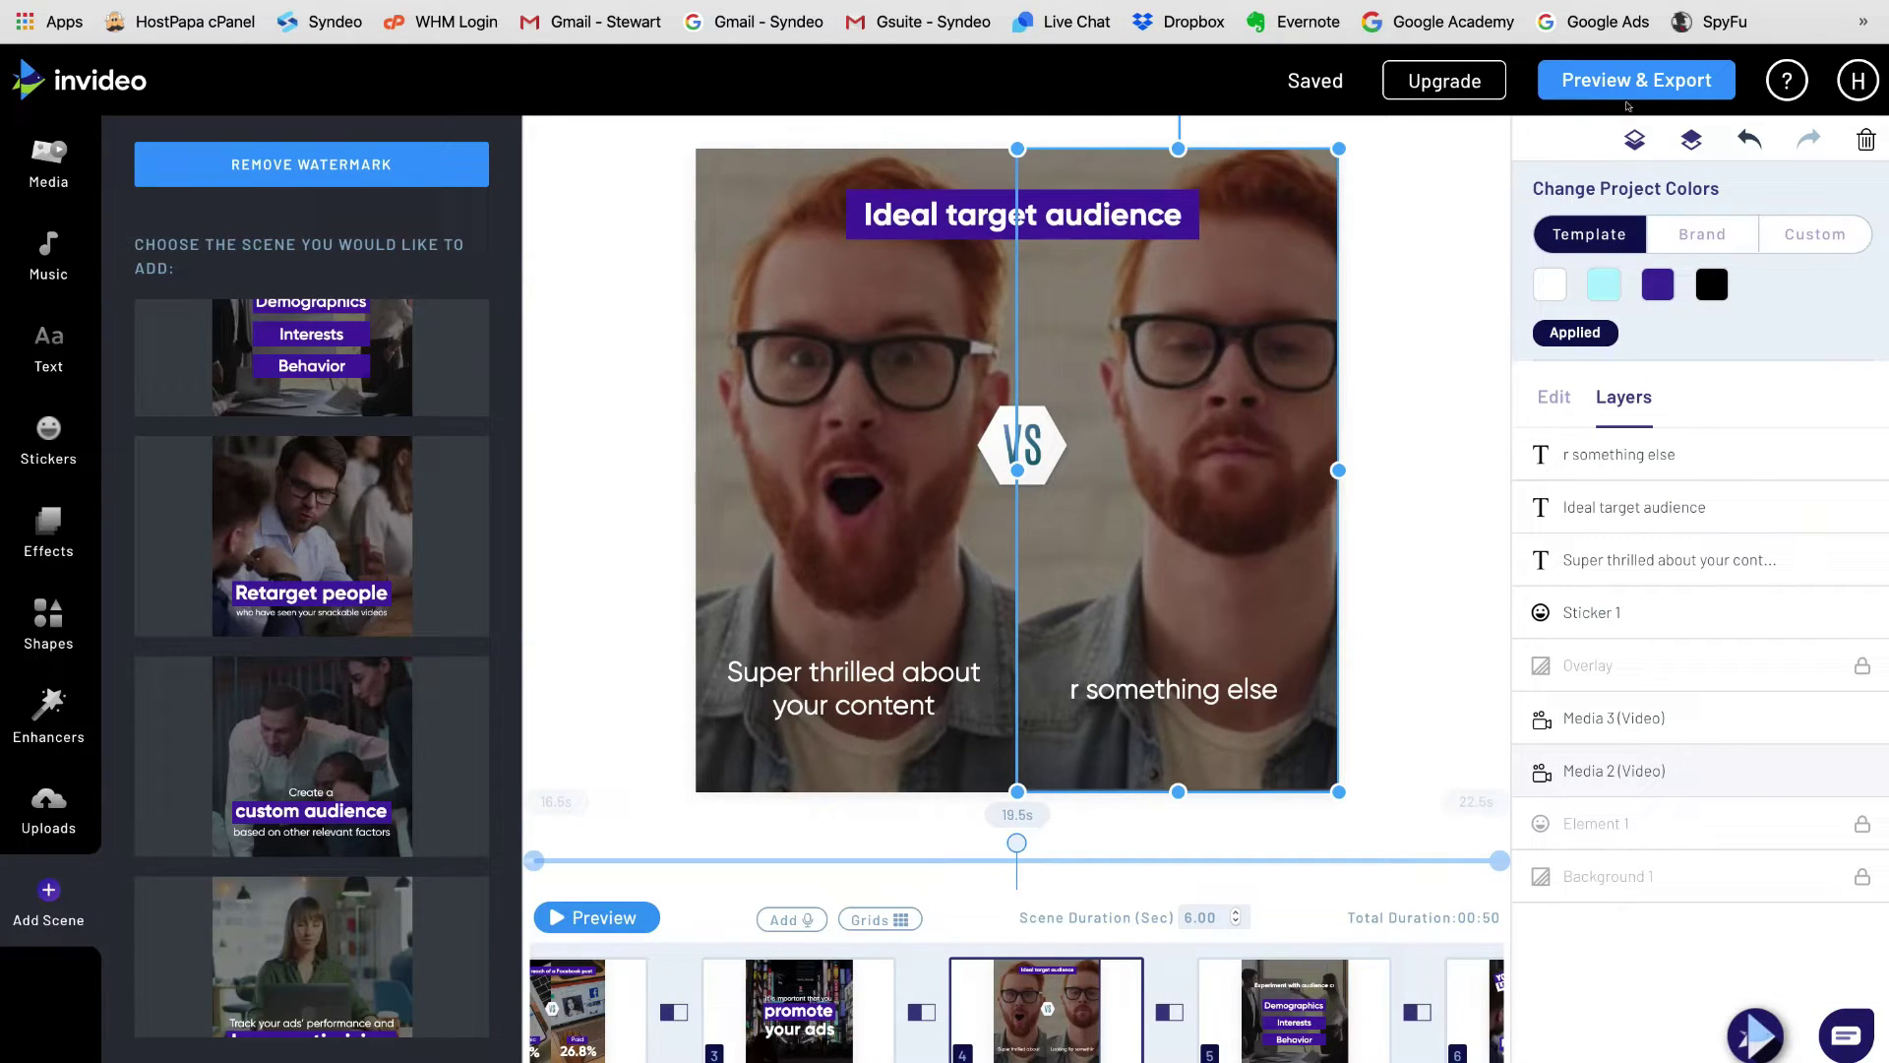
Step: Preview the whole video and export it, starting the processing job
left_click(1619, 87)
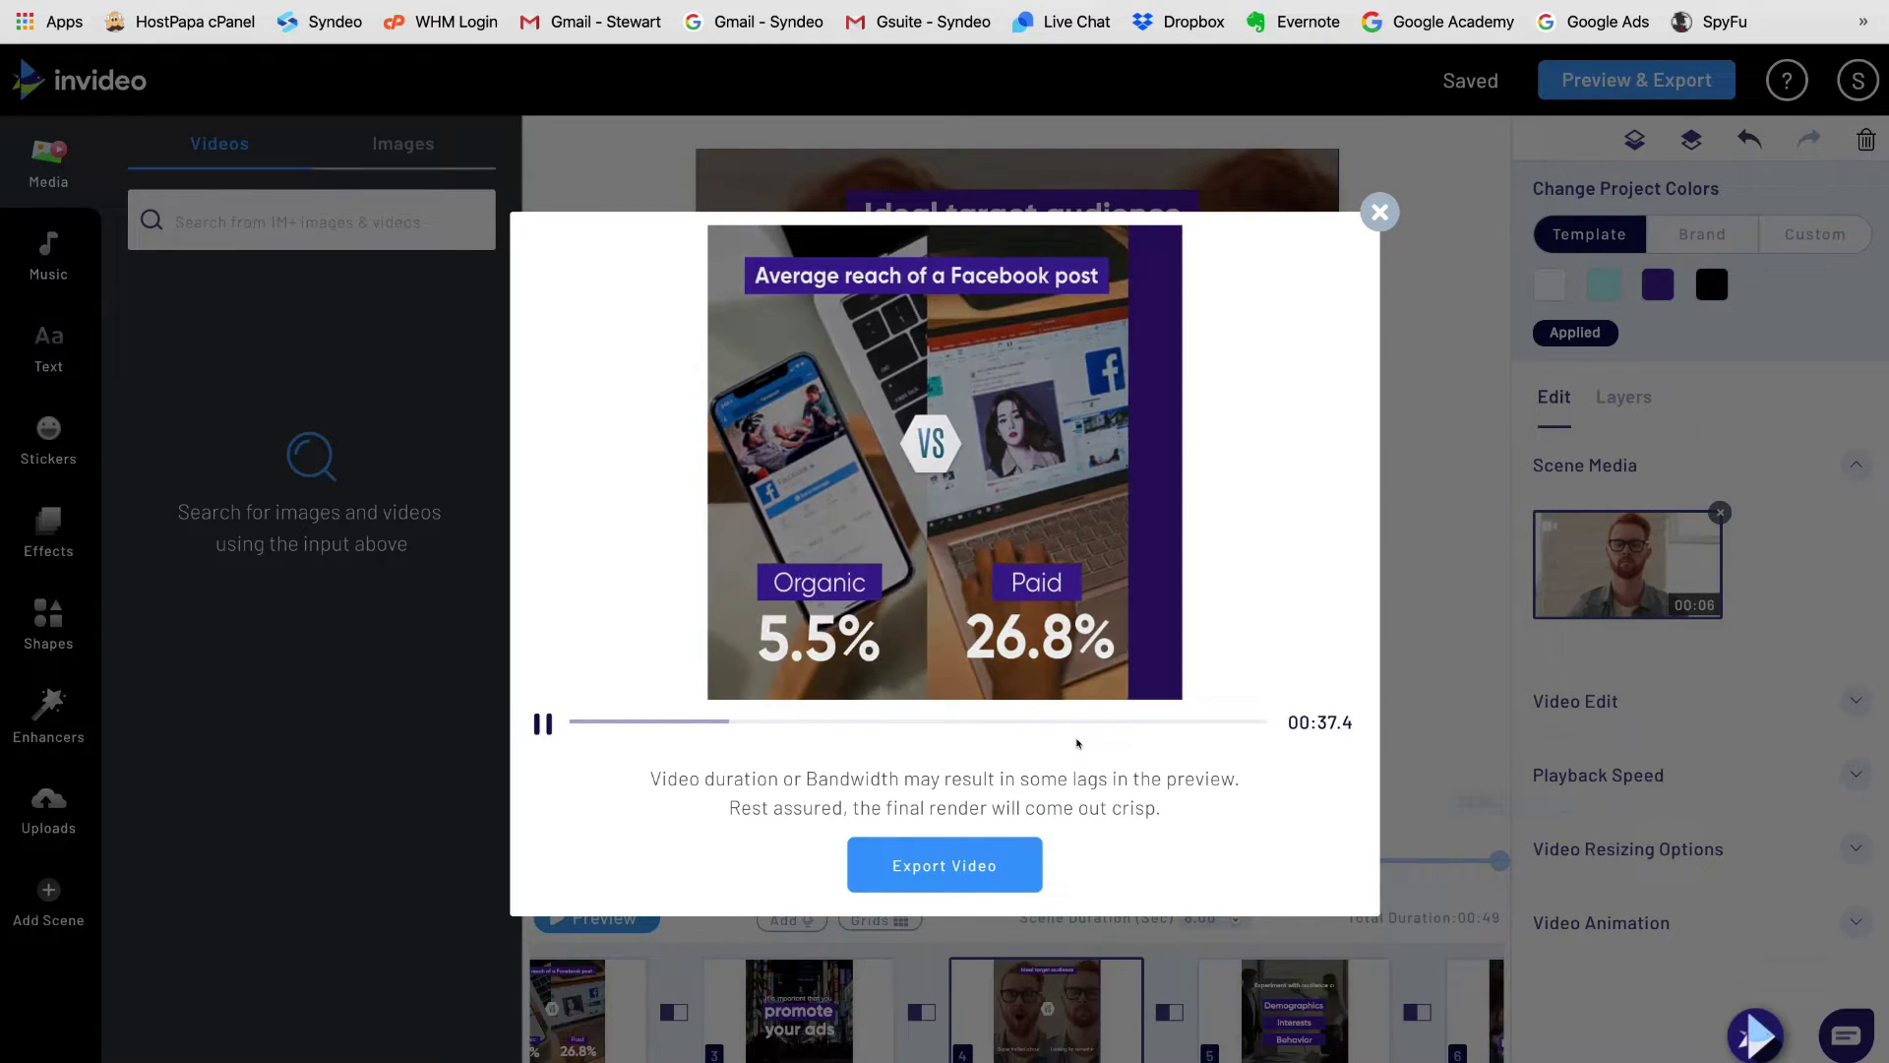
left_click(966, 873)
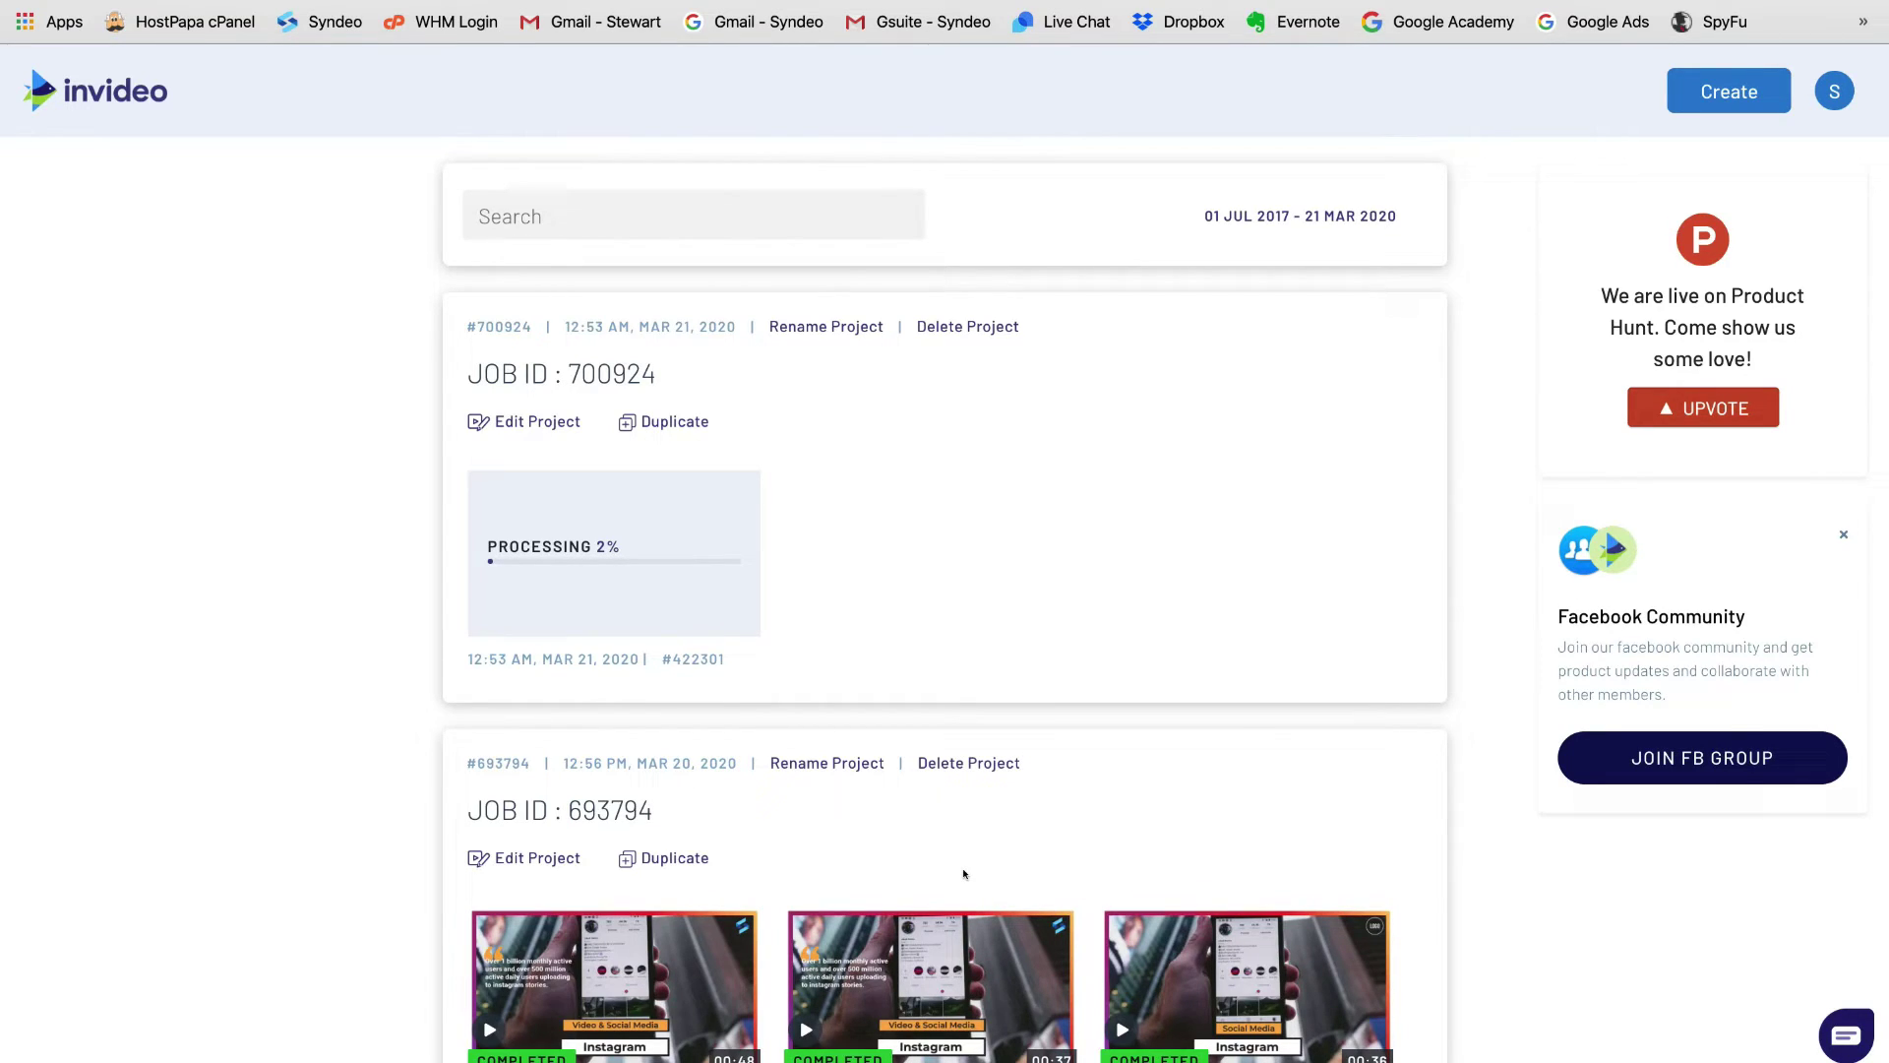
Step: Download the completed 00:48 video from the projects list
mouse_move(698, 527)
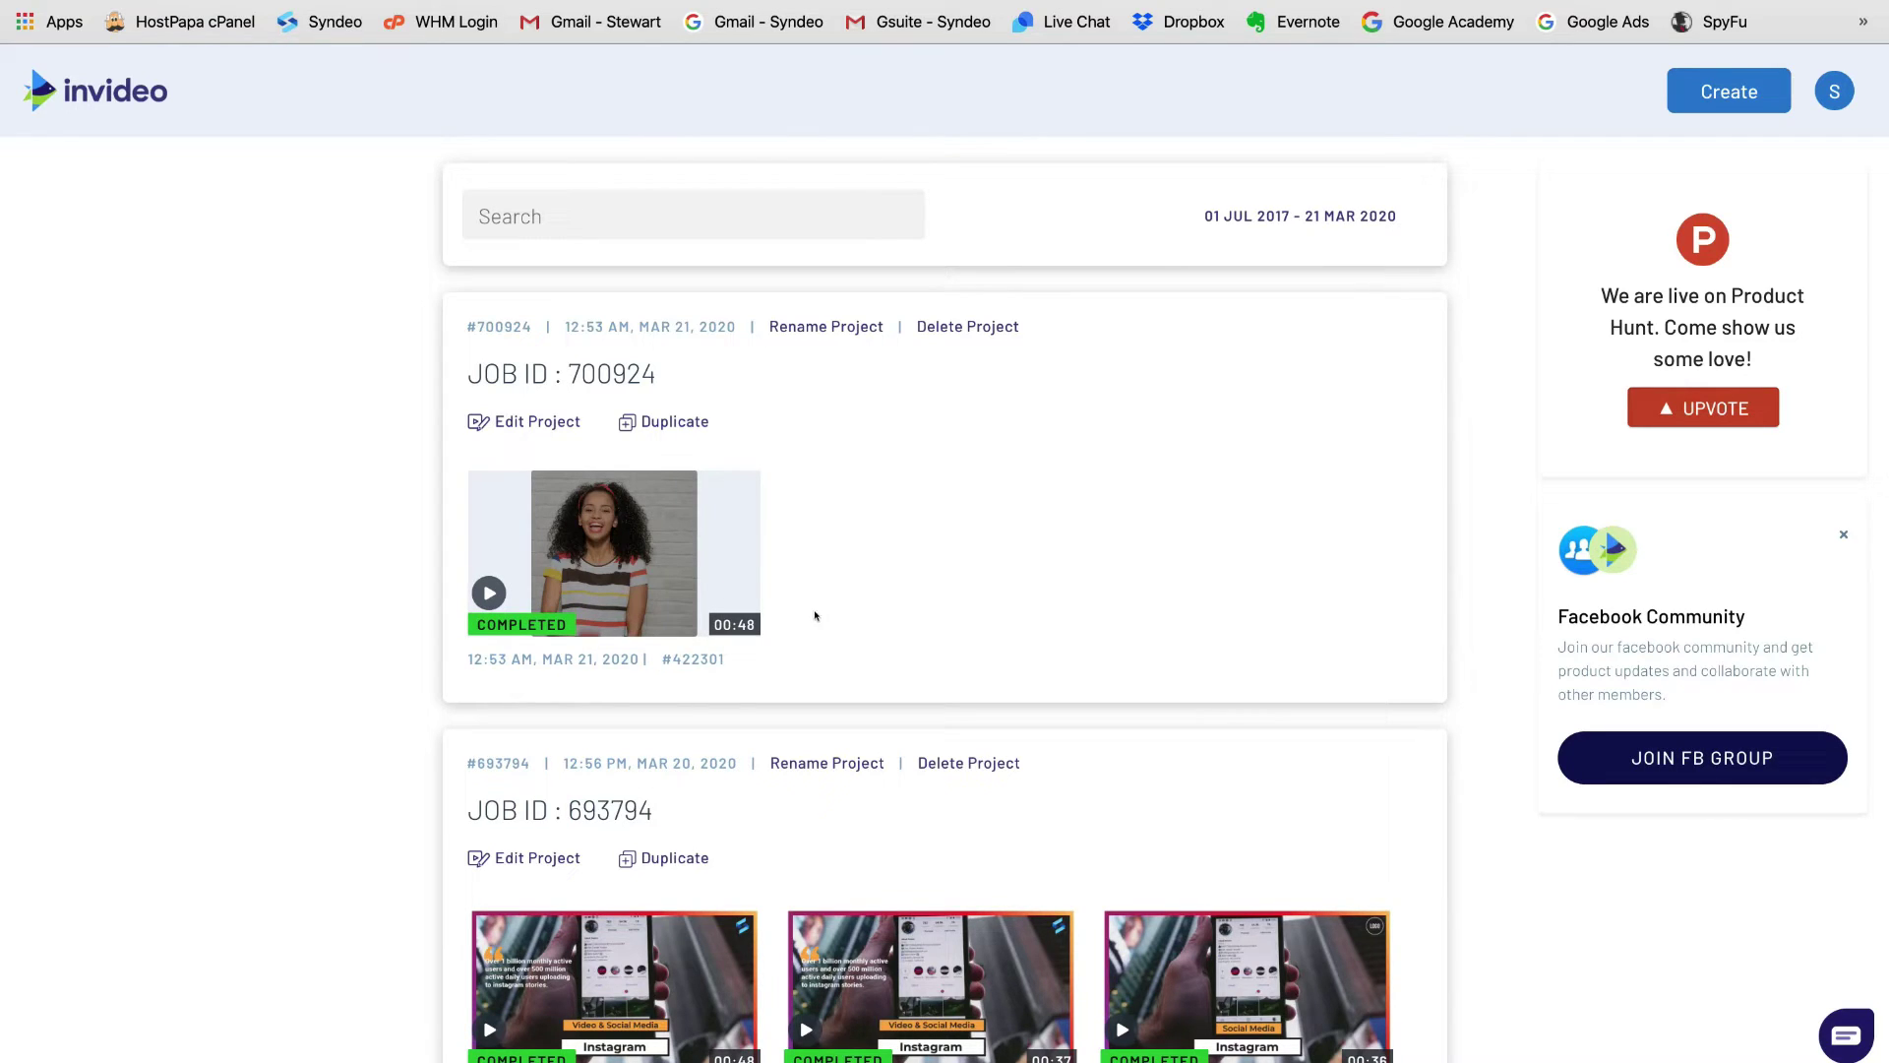
mouse_move(580, 558)
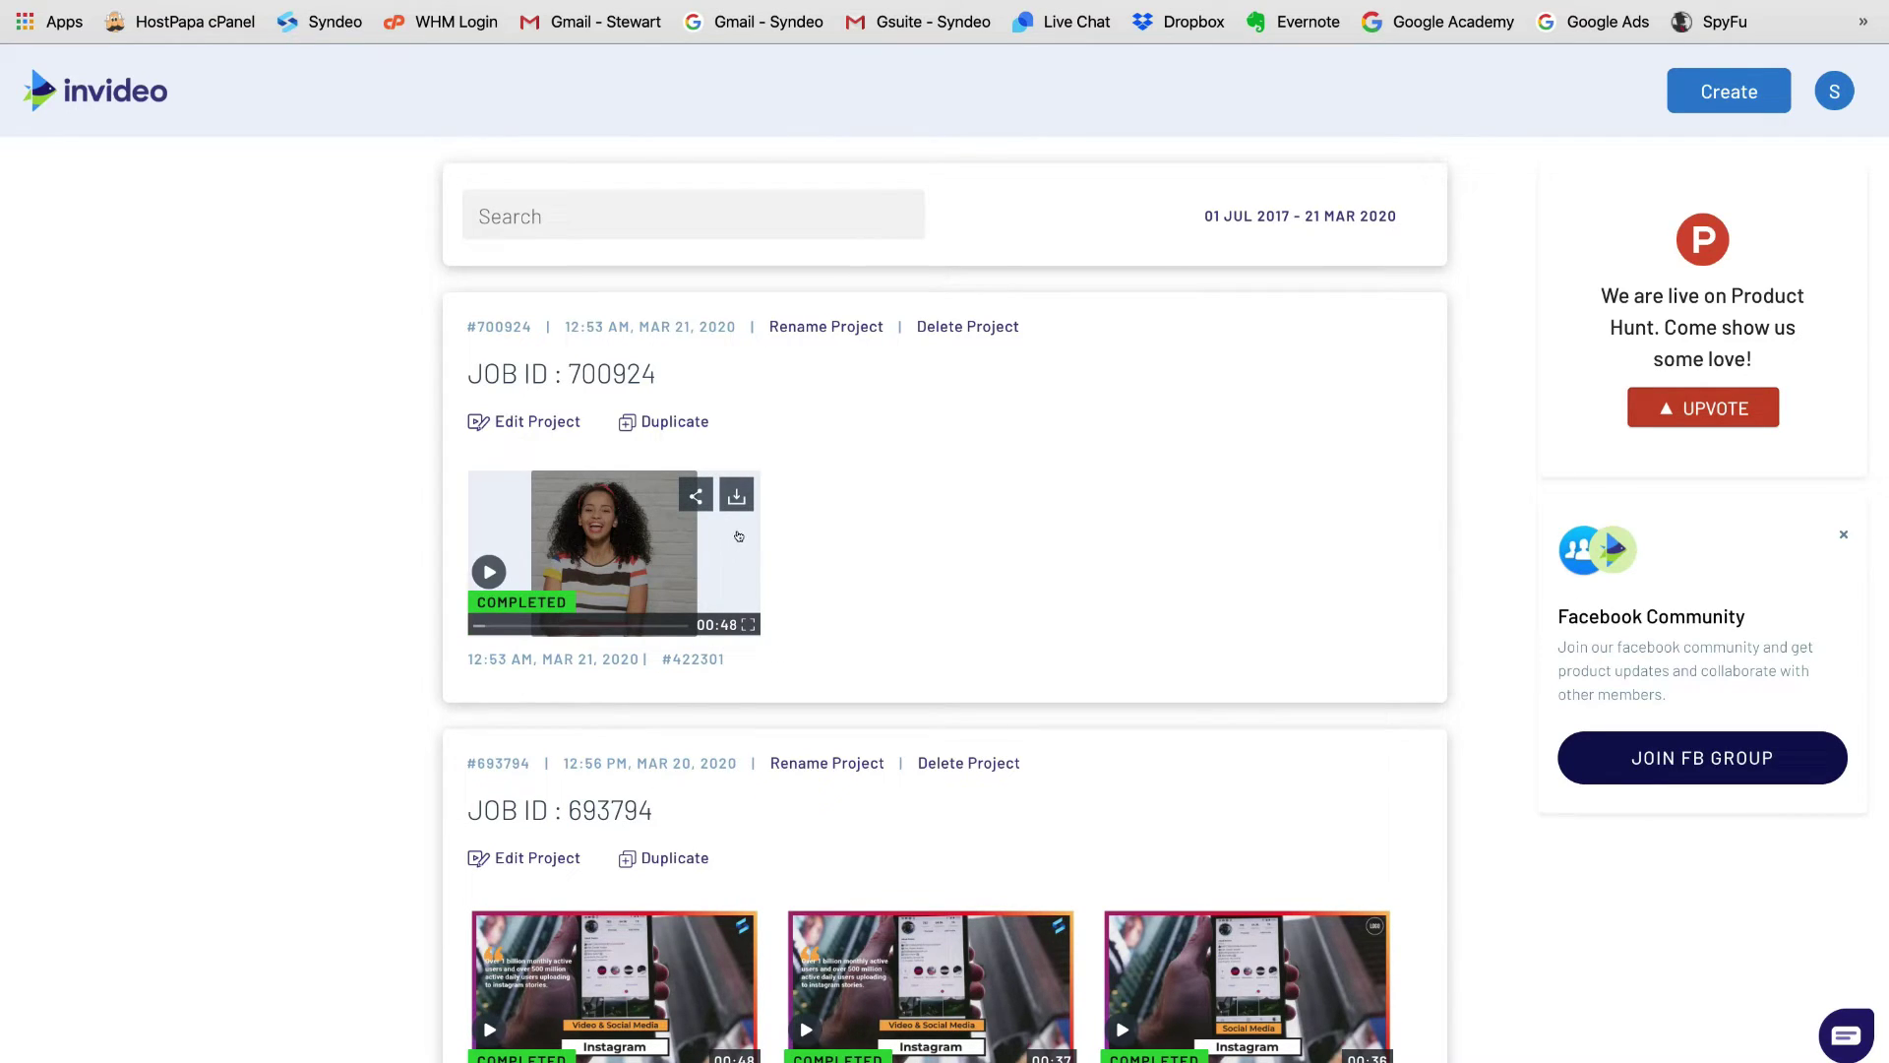
left_click(734, 495)
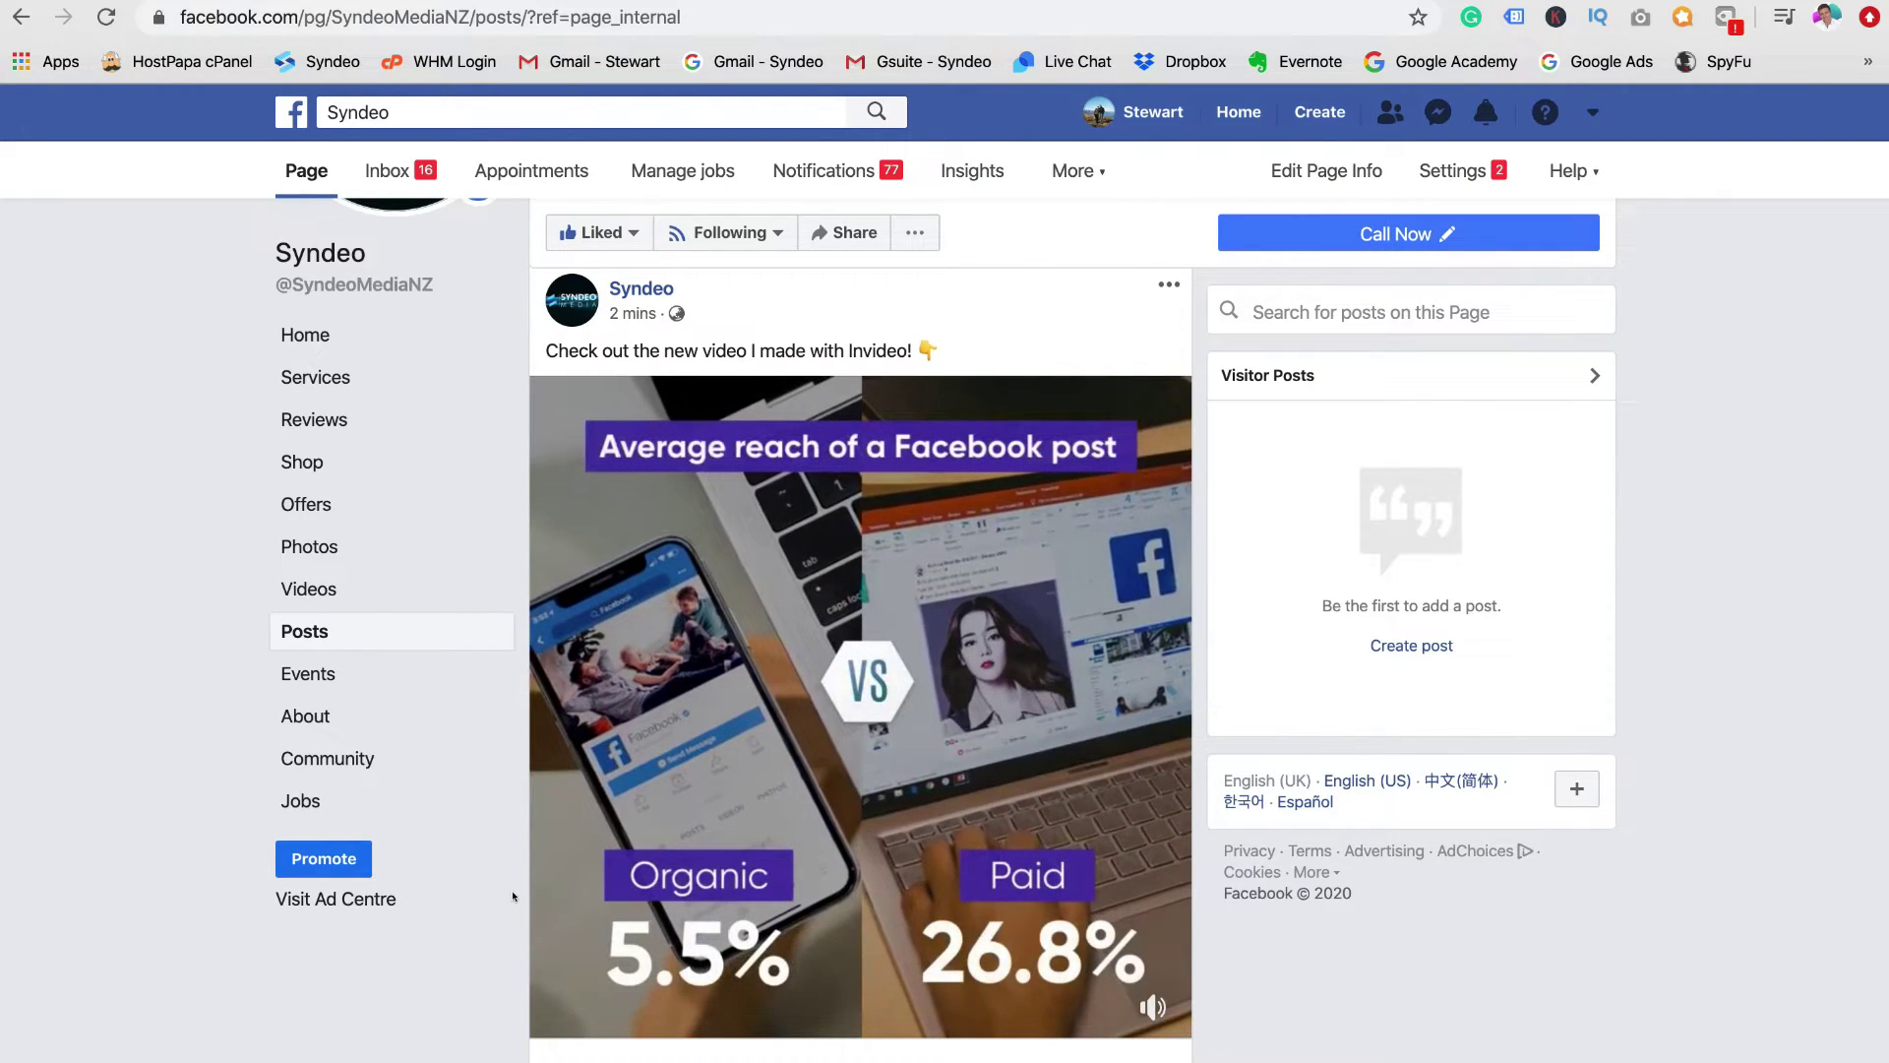
scroll(514, 896, "up", 1)
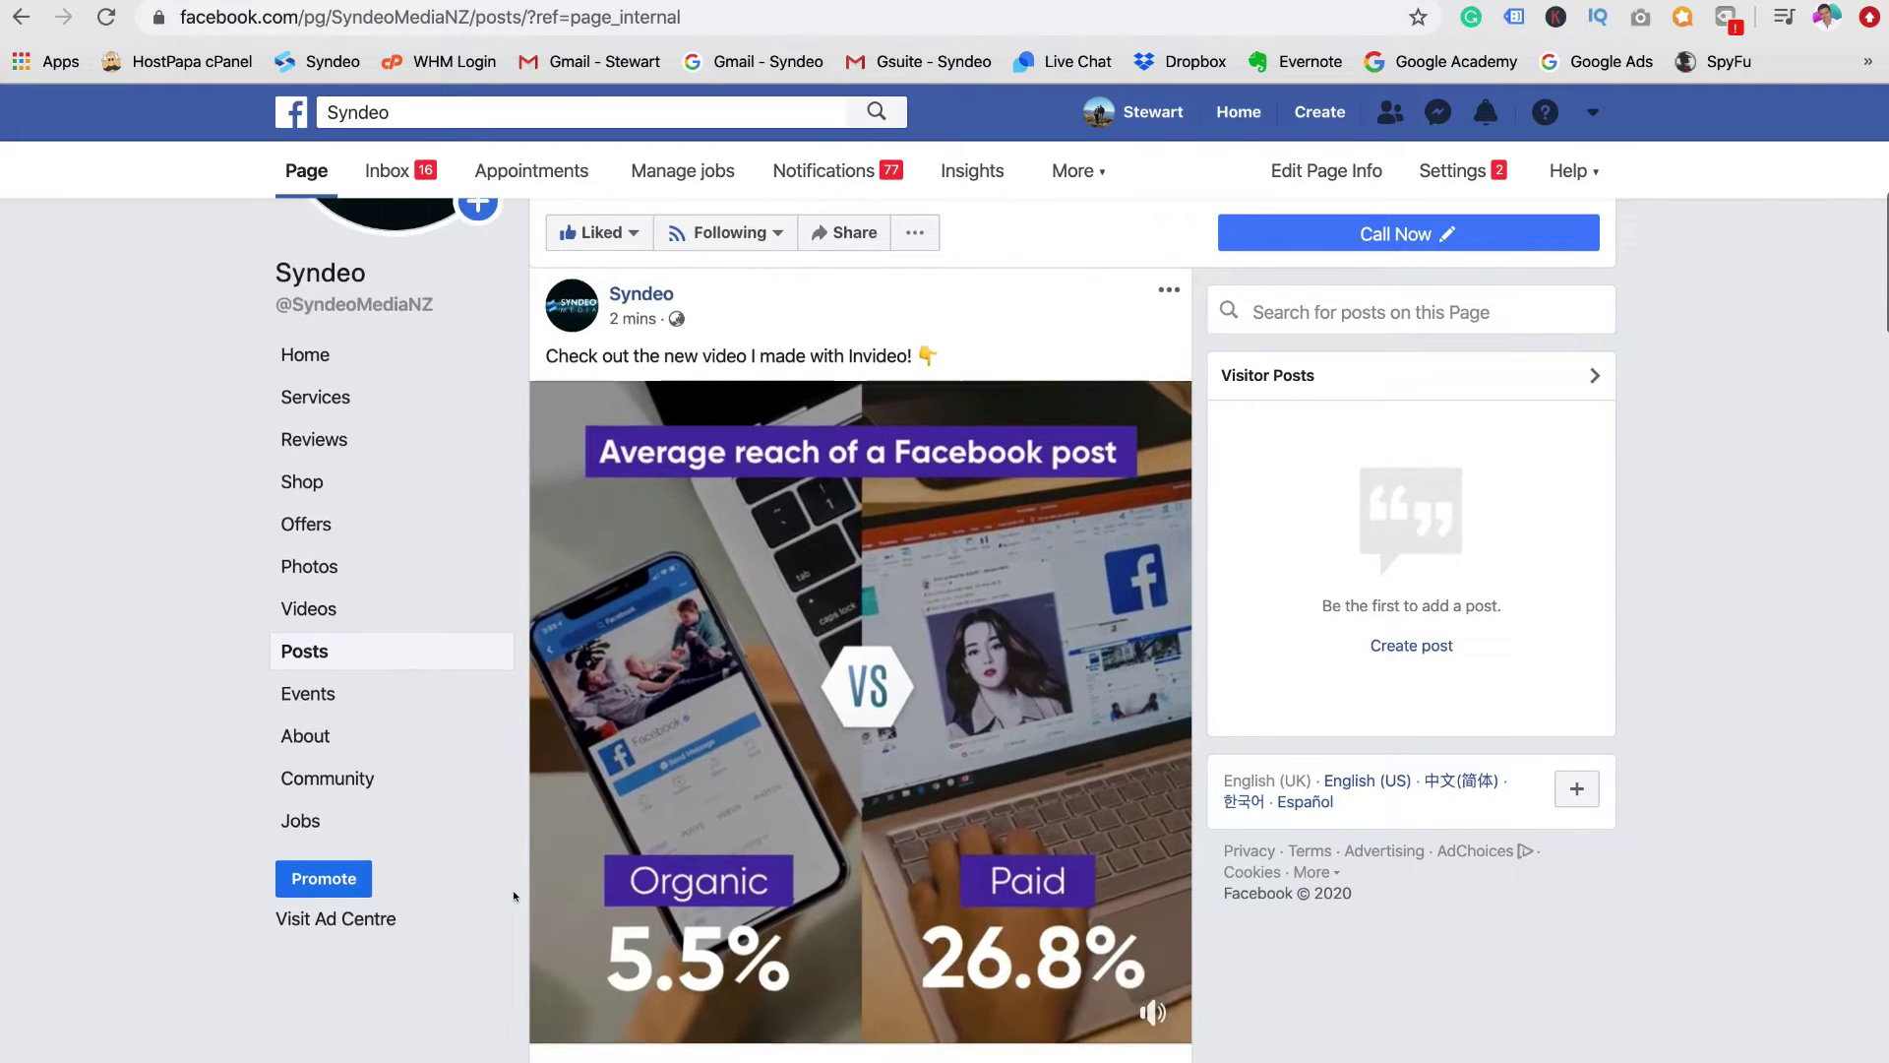
scroll(514, 896, "up", 3)
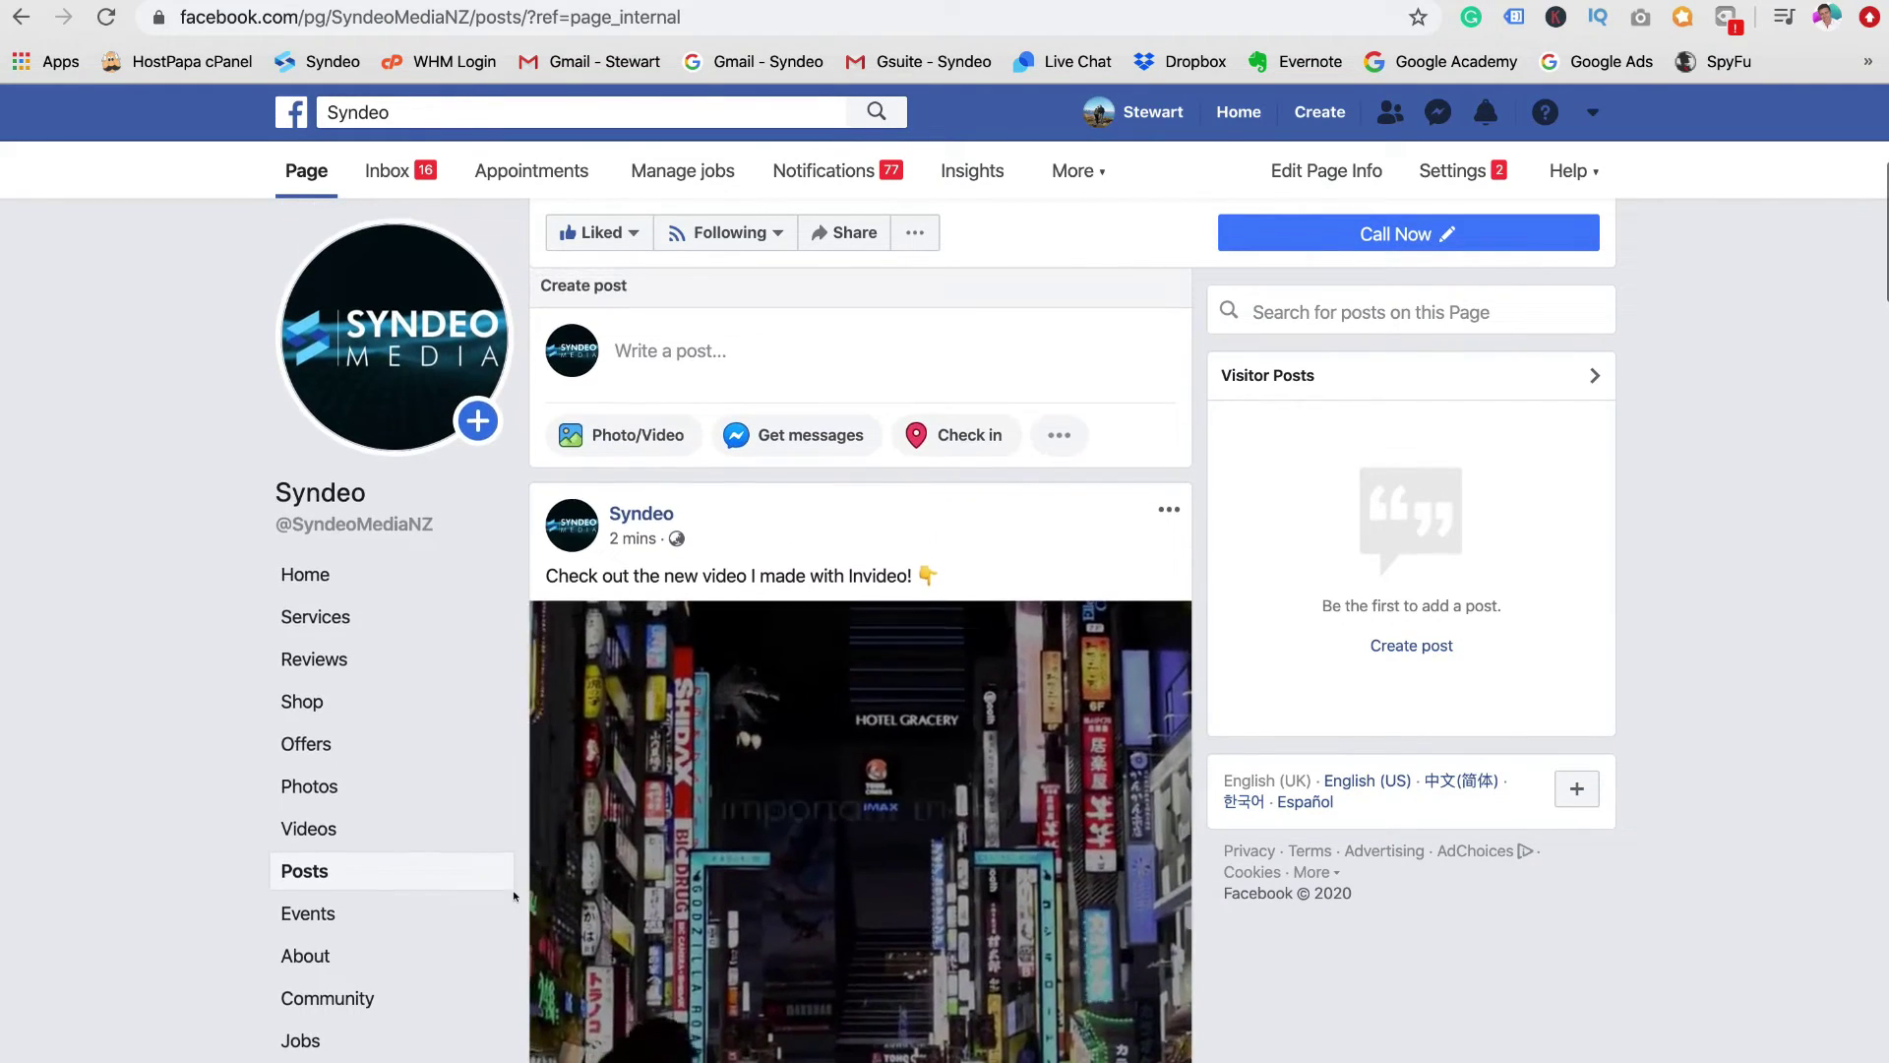
scroll(514, 896, "down", 3)
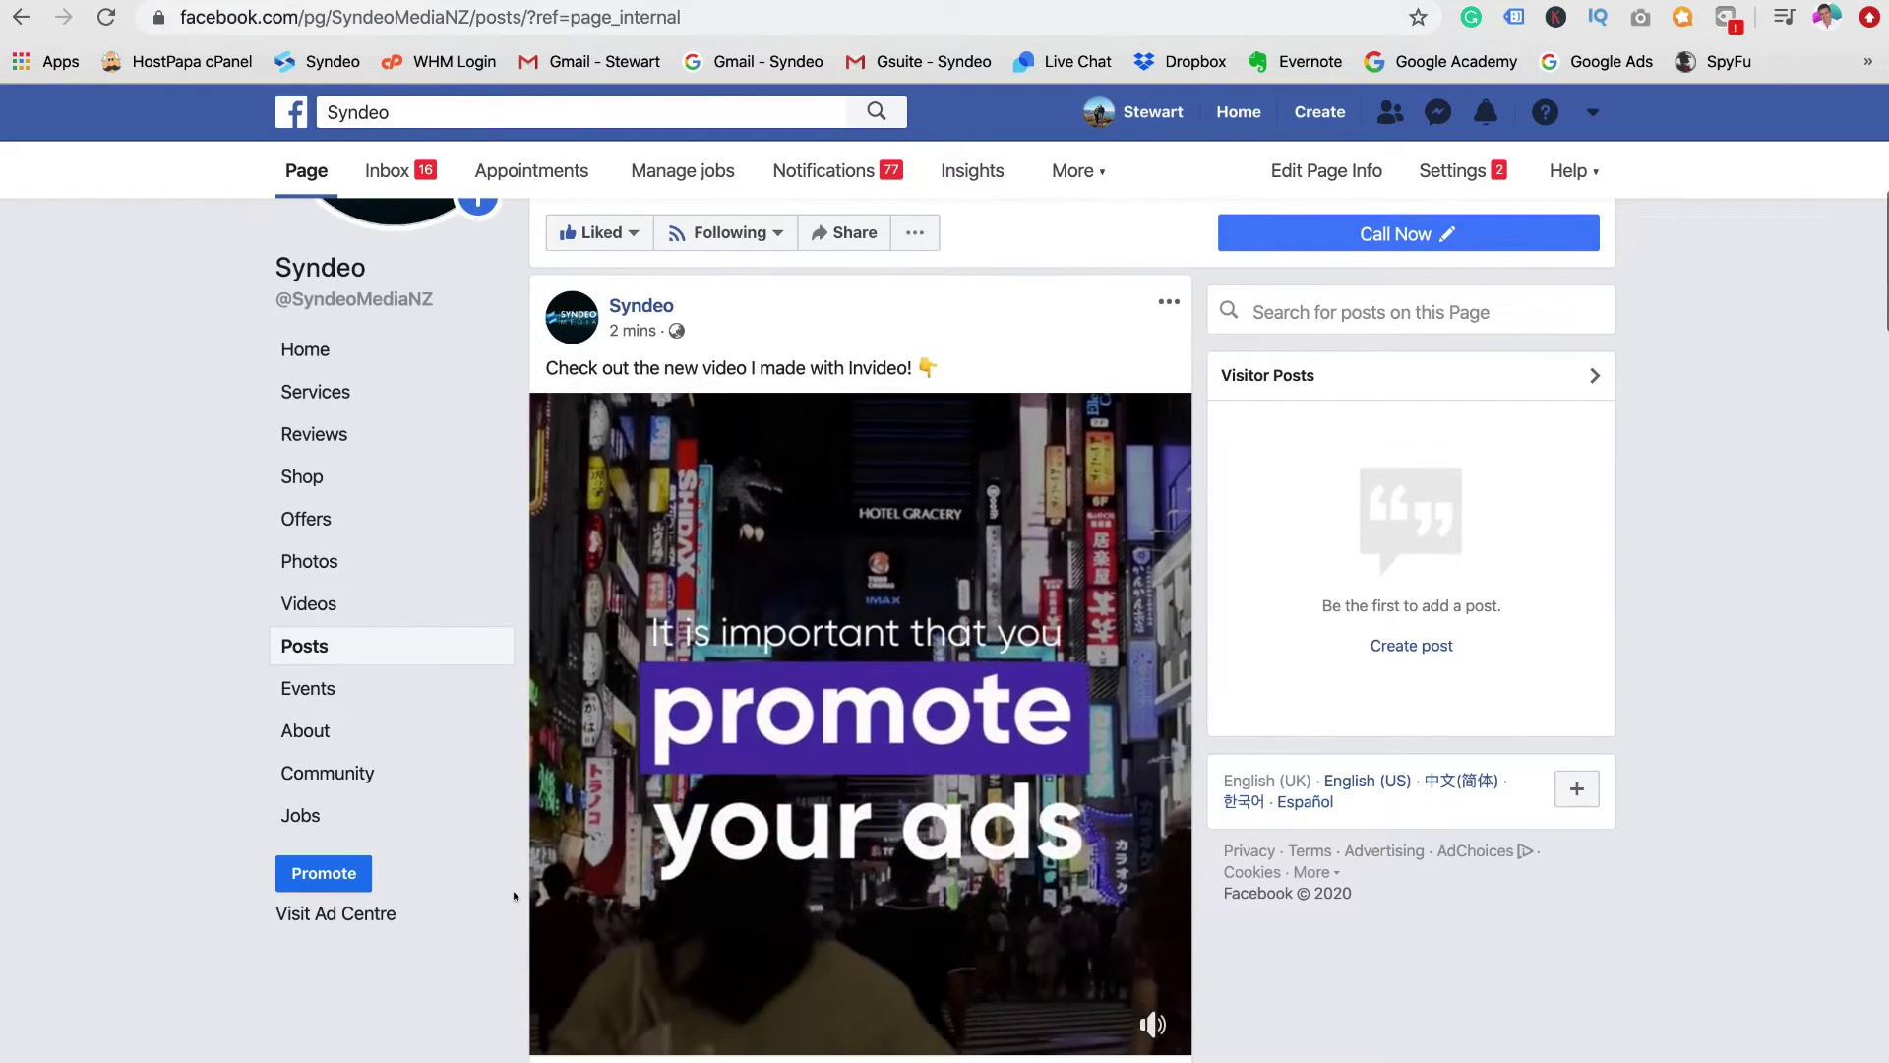
scroll(514, 895, "down", 1)
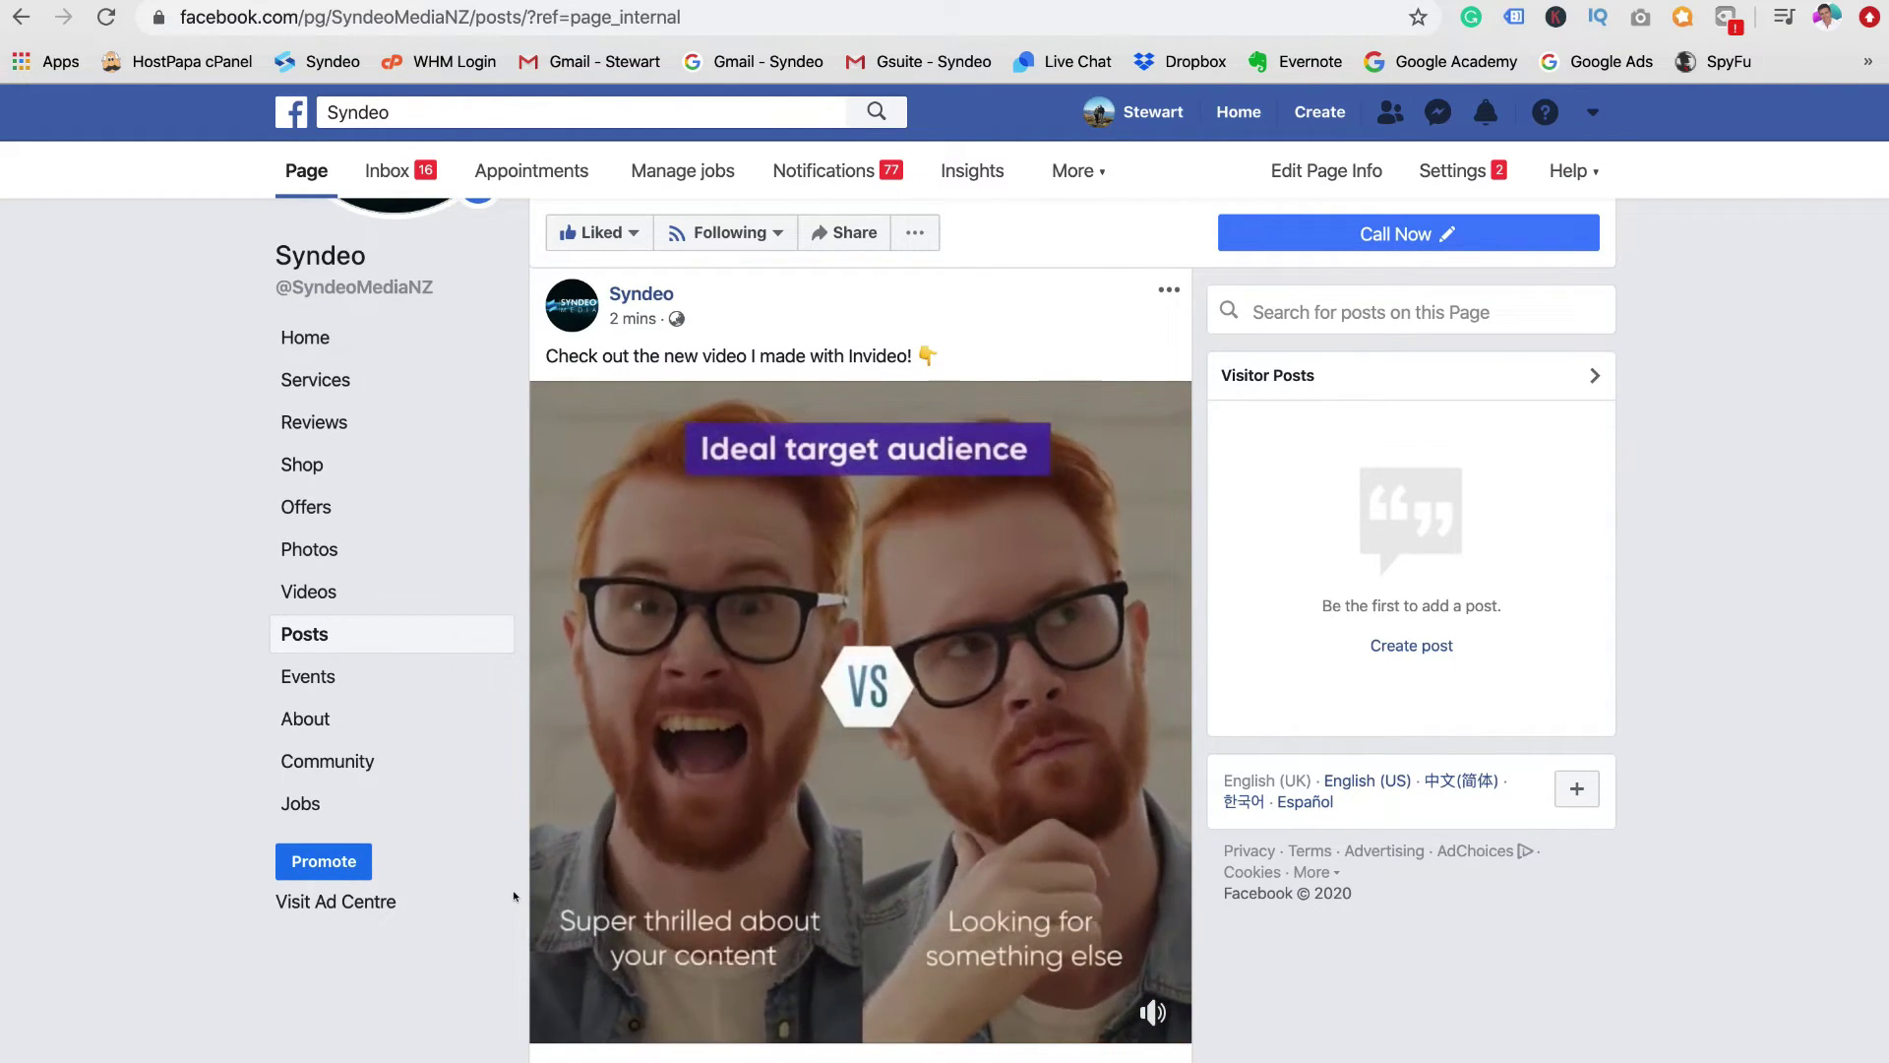